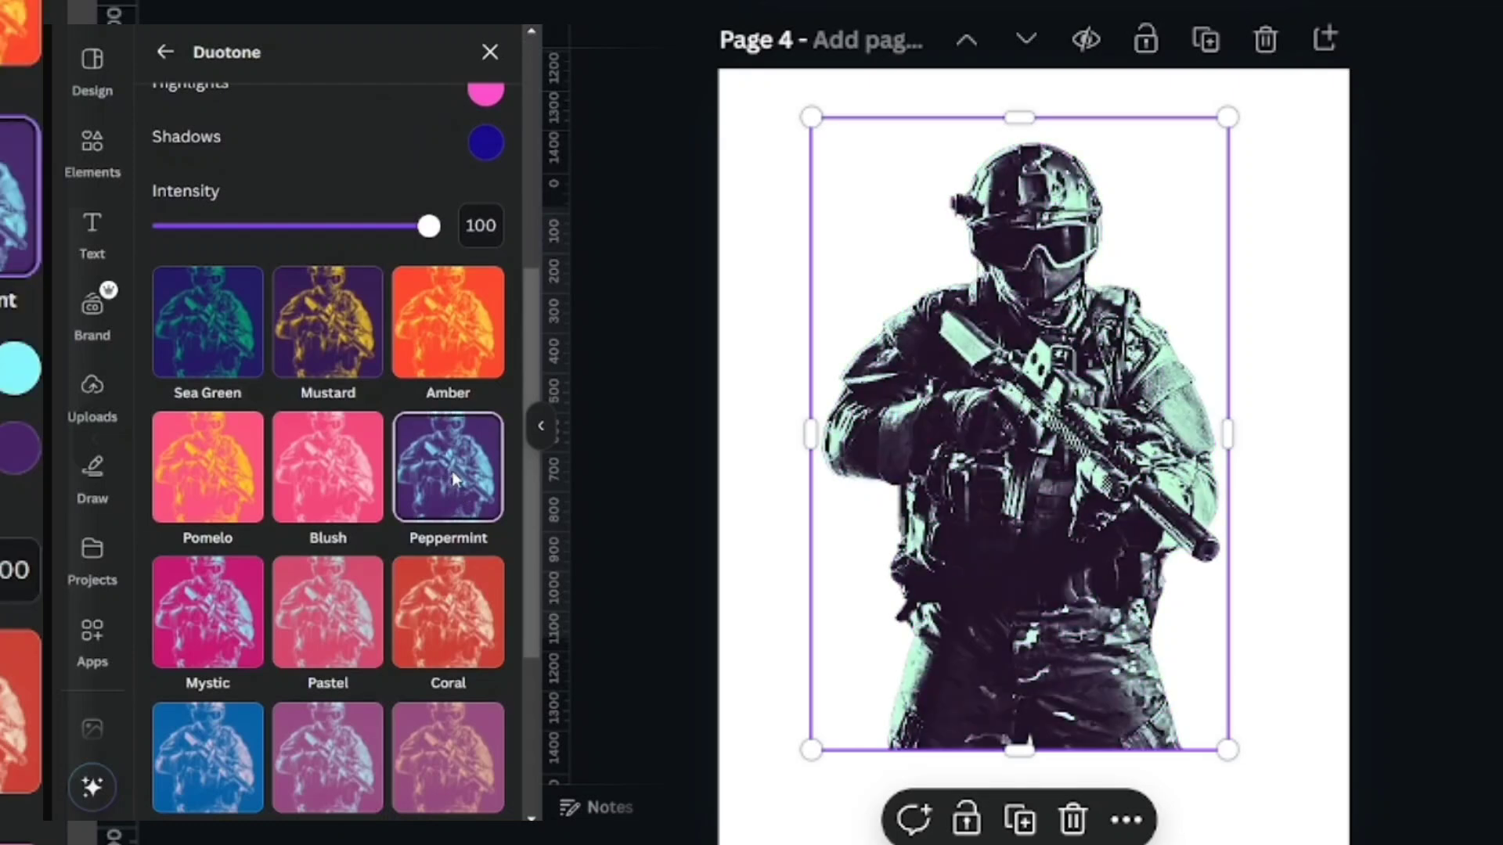
Try the Lavender, Peppermint, Sea Blue, Pop and Fuchsia duotone presets on the large soldier image.
scroll(523, 552, "down", 5)
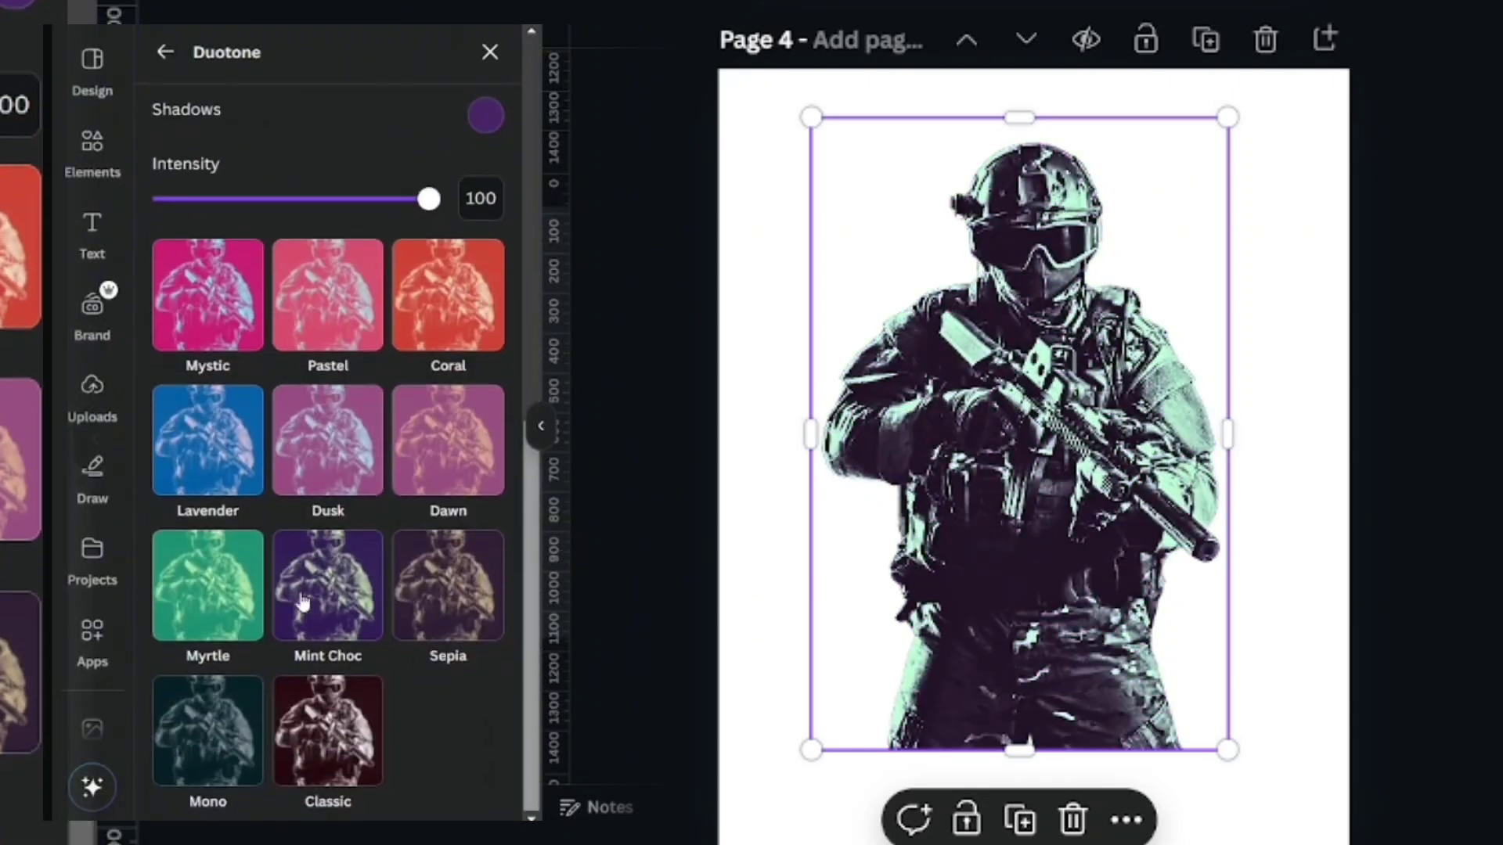
left_click(201, 432)
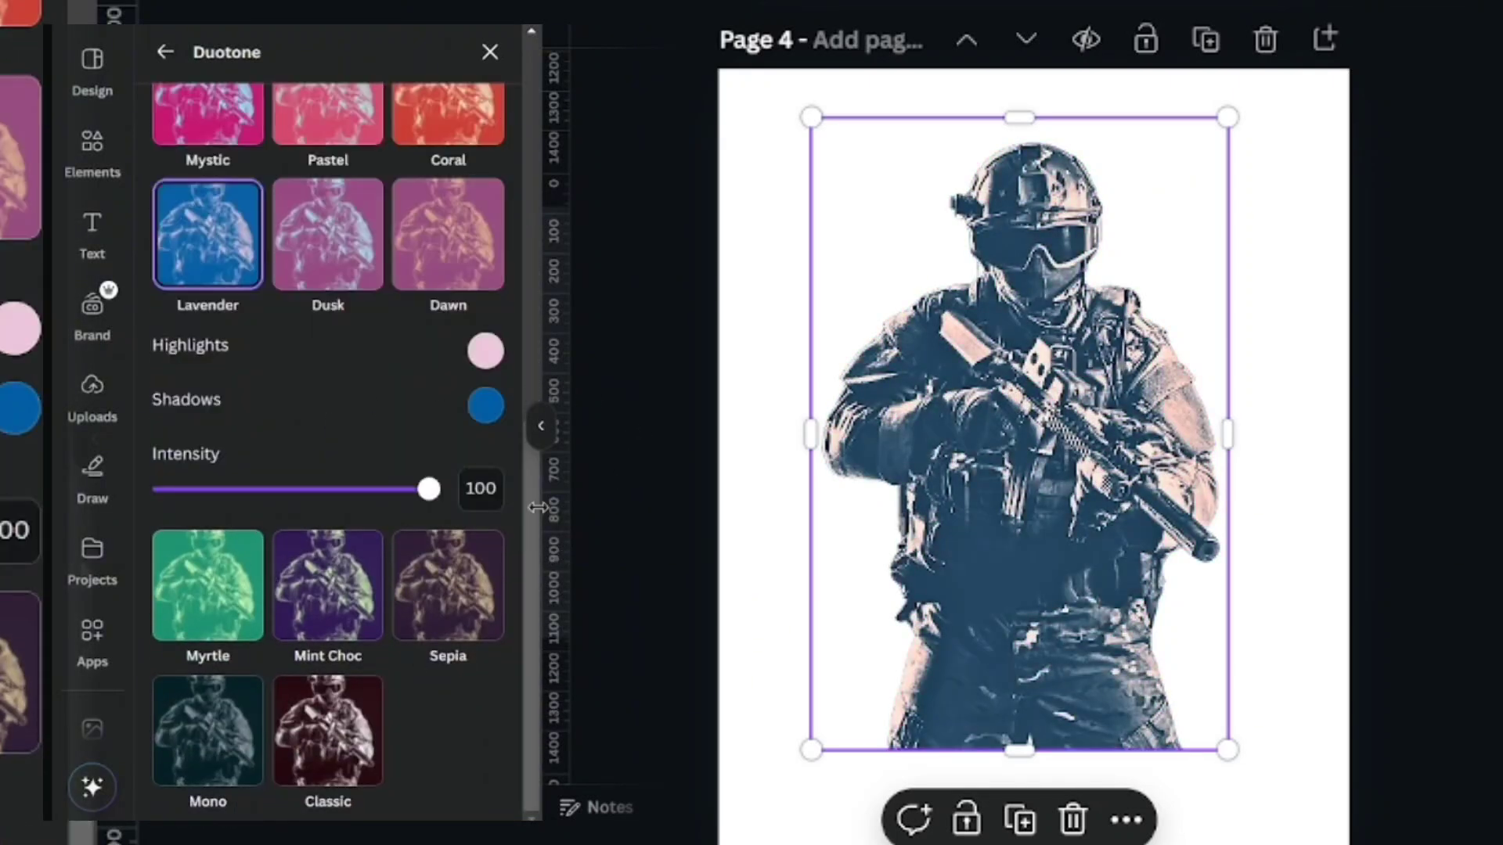
left_click_drag(530, 506, 529, 222)
left_click(477, 547)
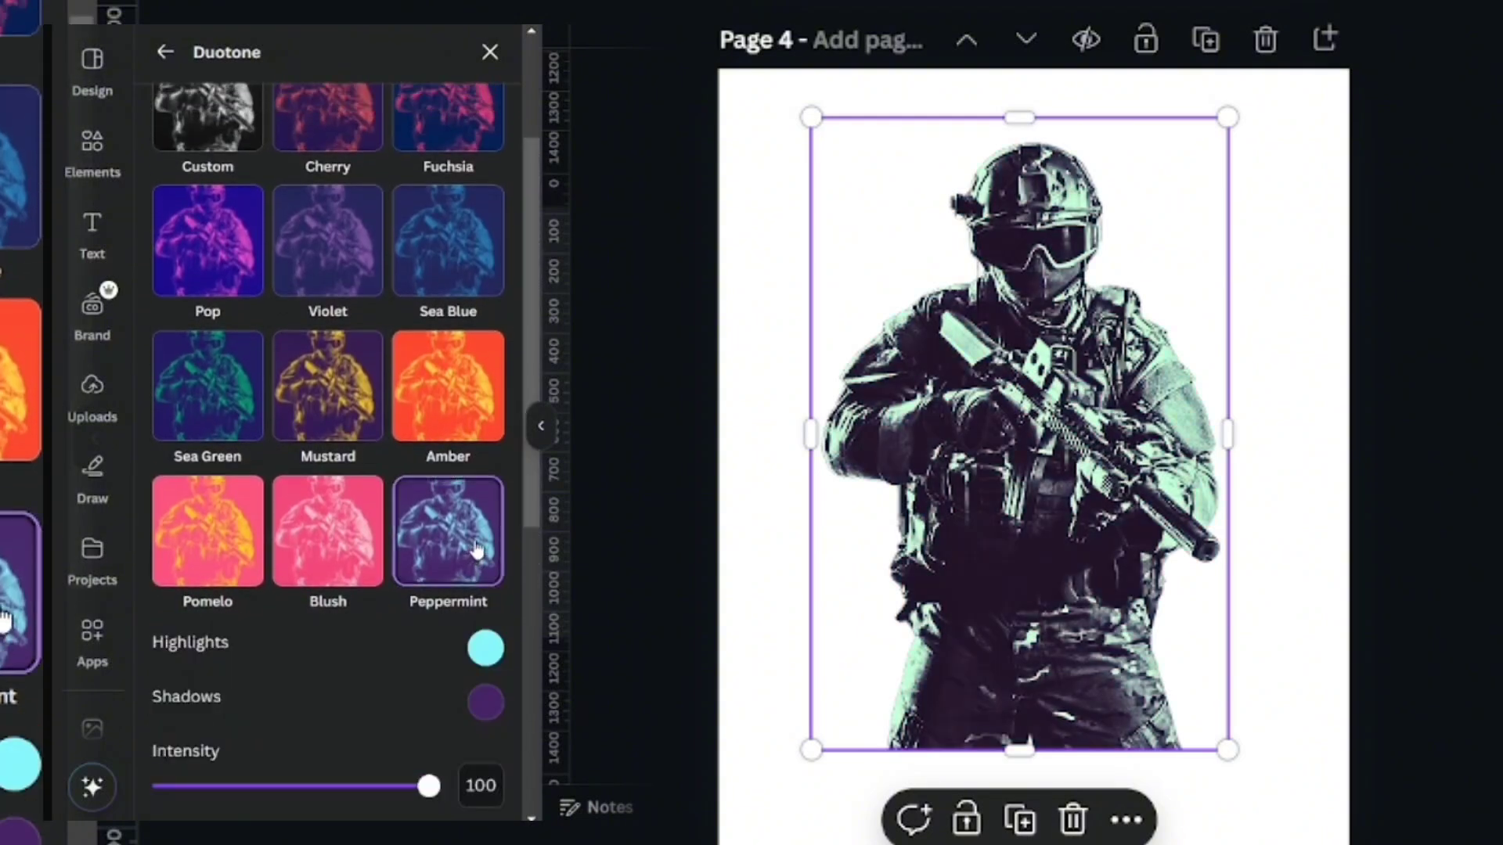
scroll(534, 297, "up", 1)
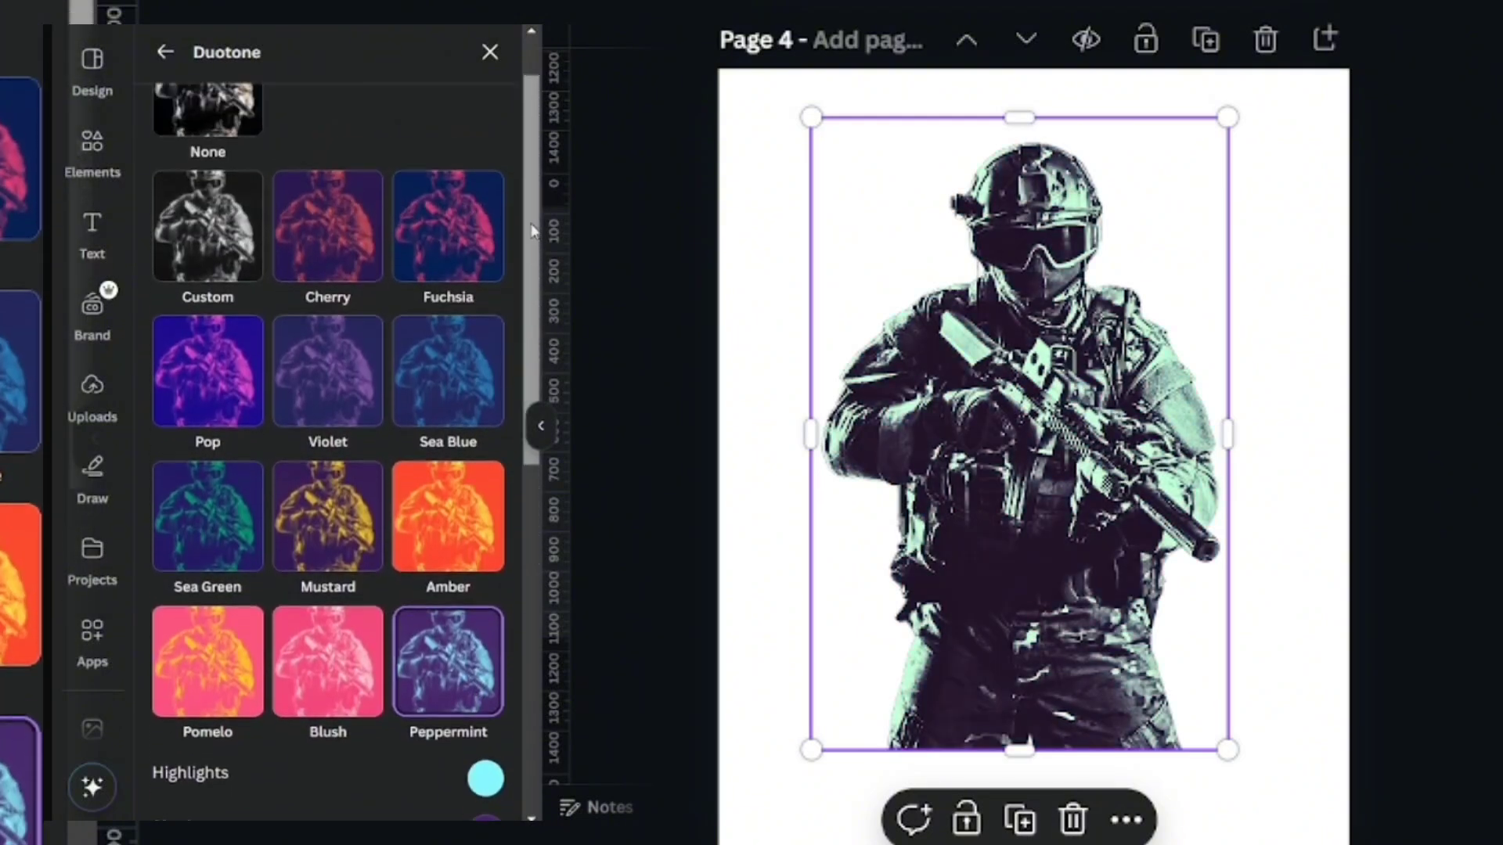
left_click(448, 400)
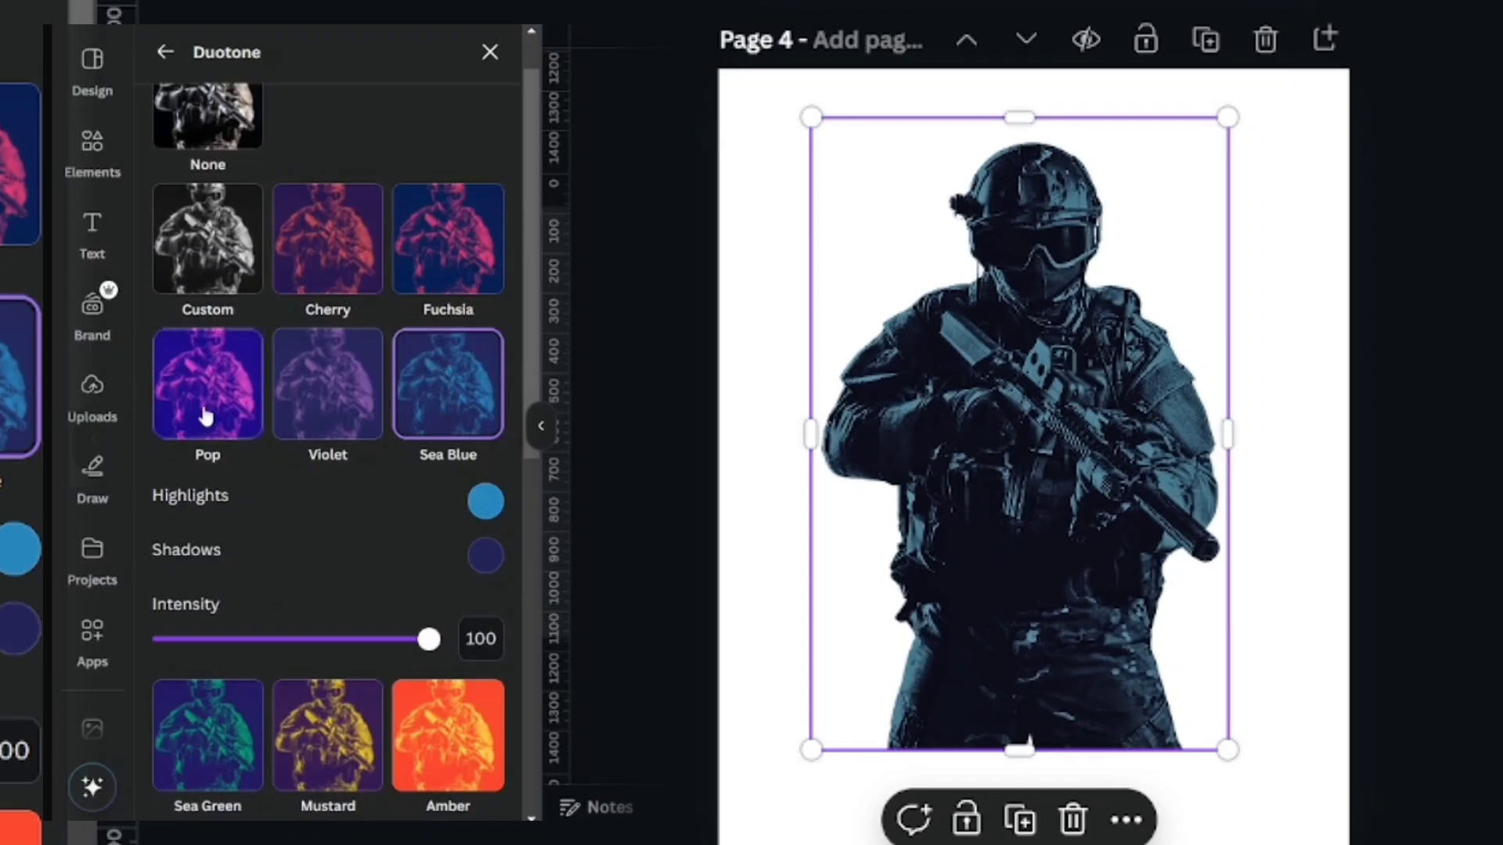
left_click(205, 417)
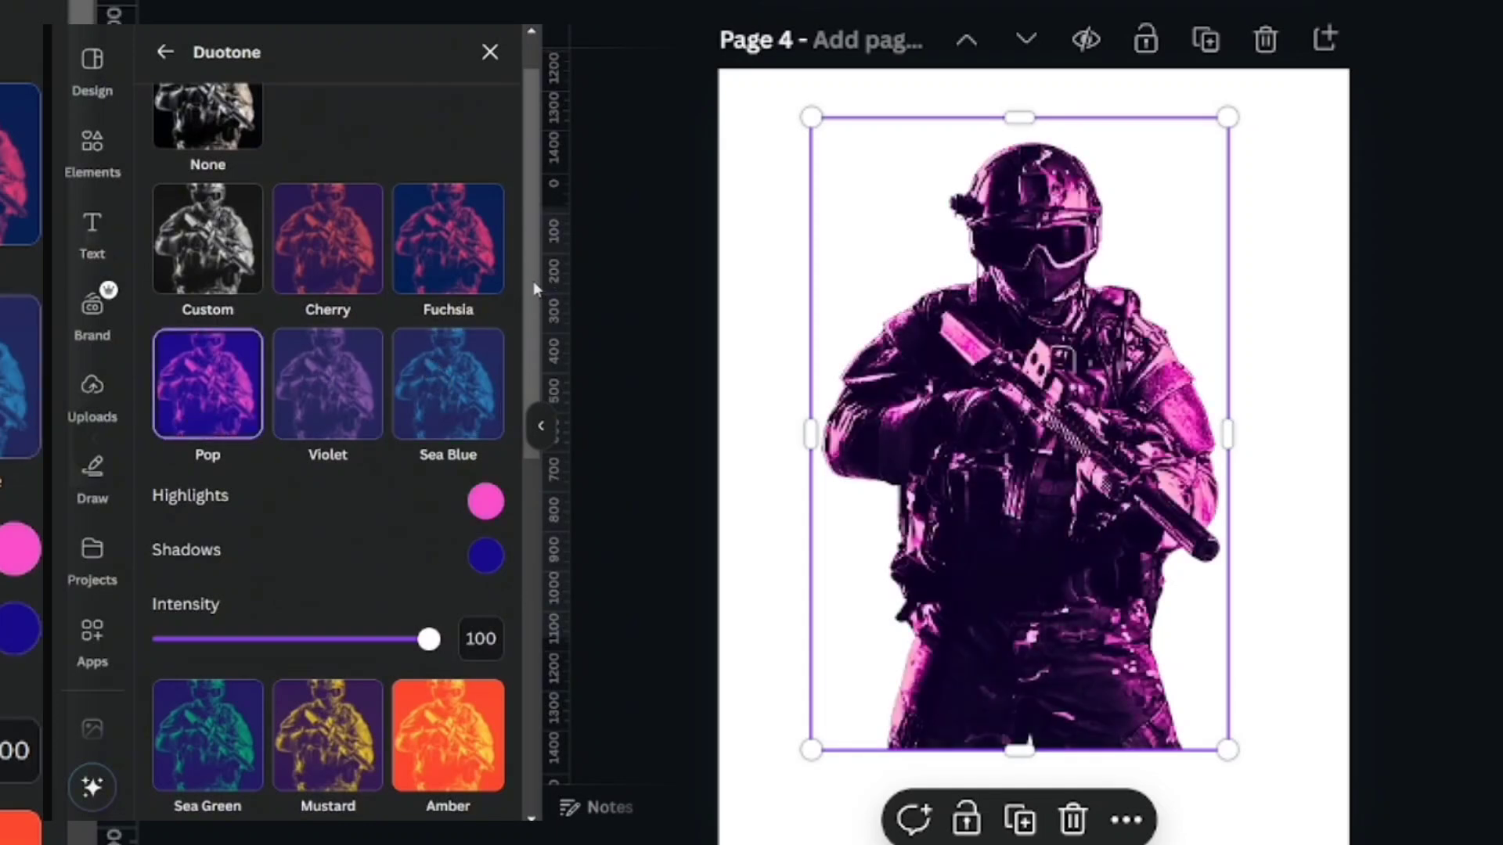
scroll(533, 288, "up", 1)
left_click(494, 313)
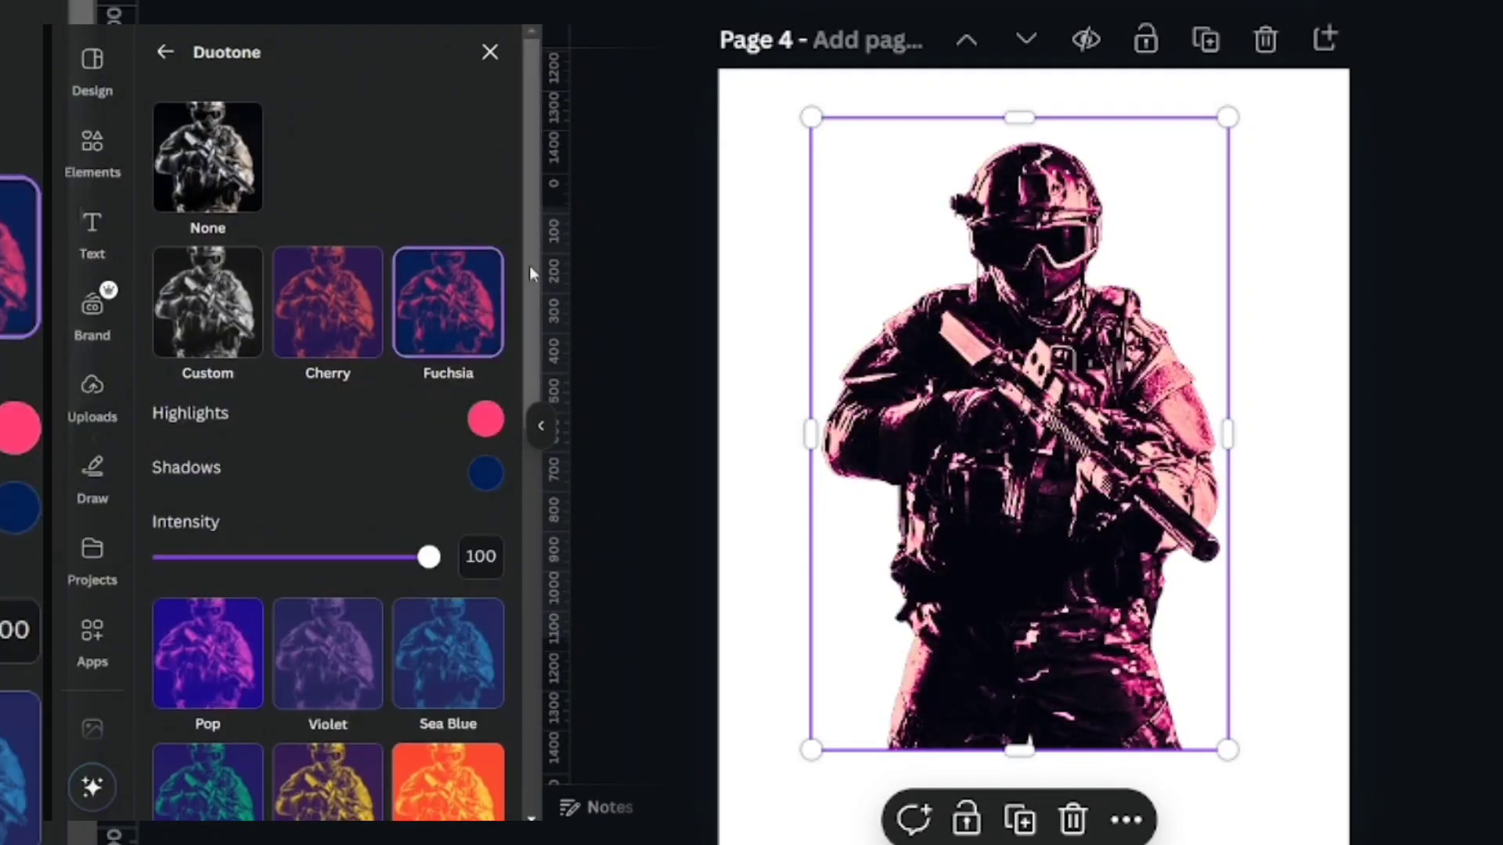
scroll(438, 376, "down", 6)
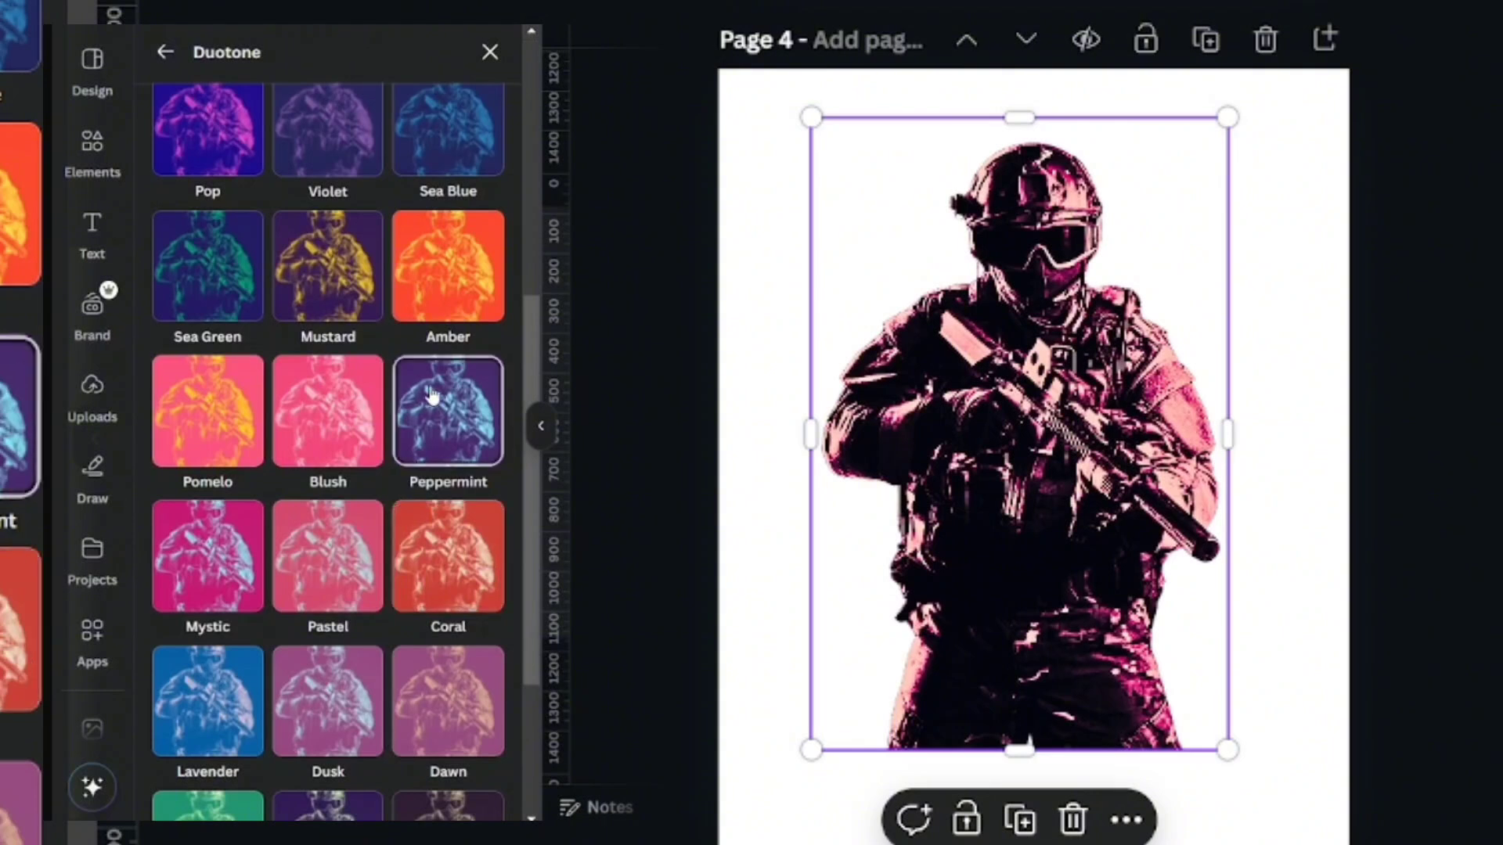
Apply the Peppermint duotone to the large soldier at an intensity of 68.
left_click(434, 396)
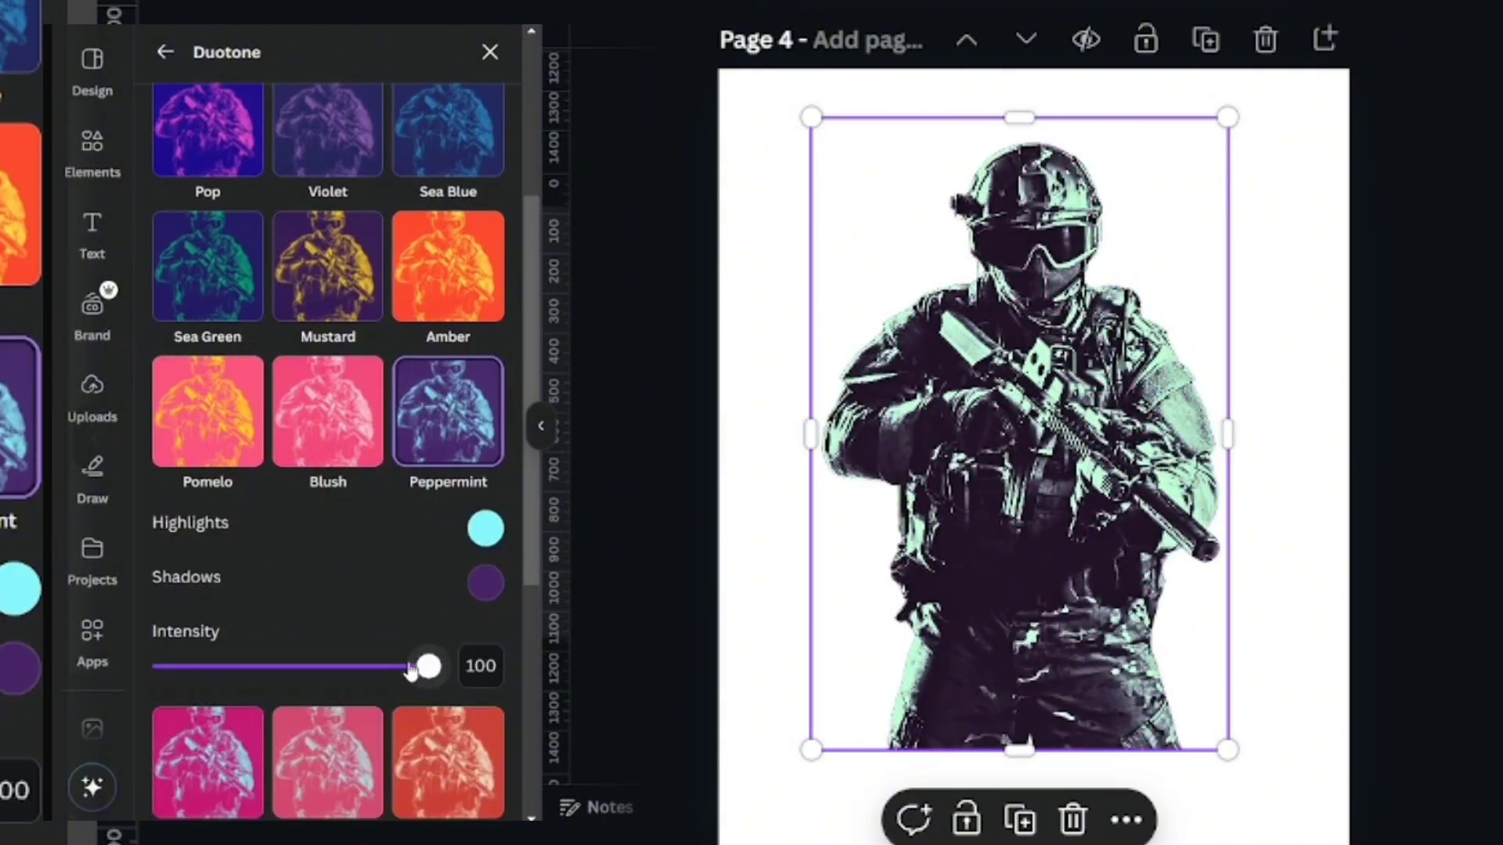
left_click_drag(410, 672, 347, 686)
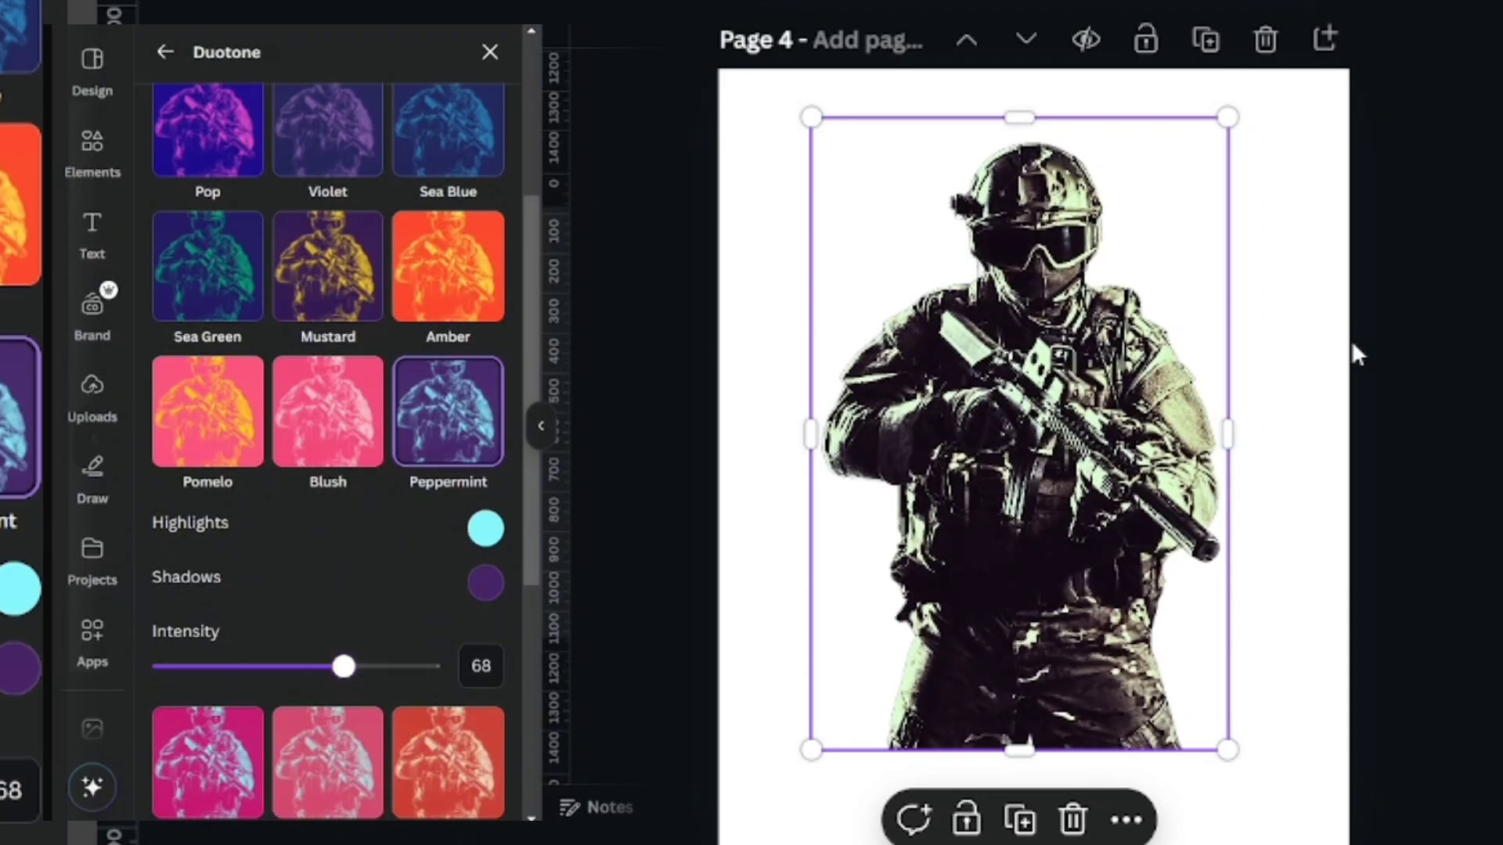
left_click(1303, 322)
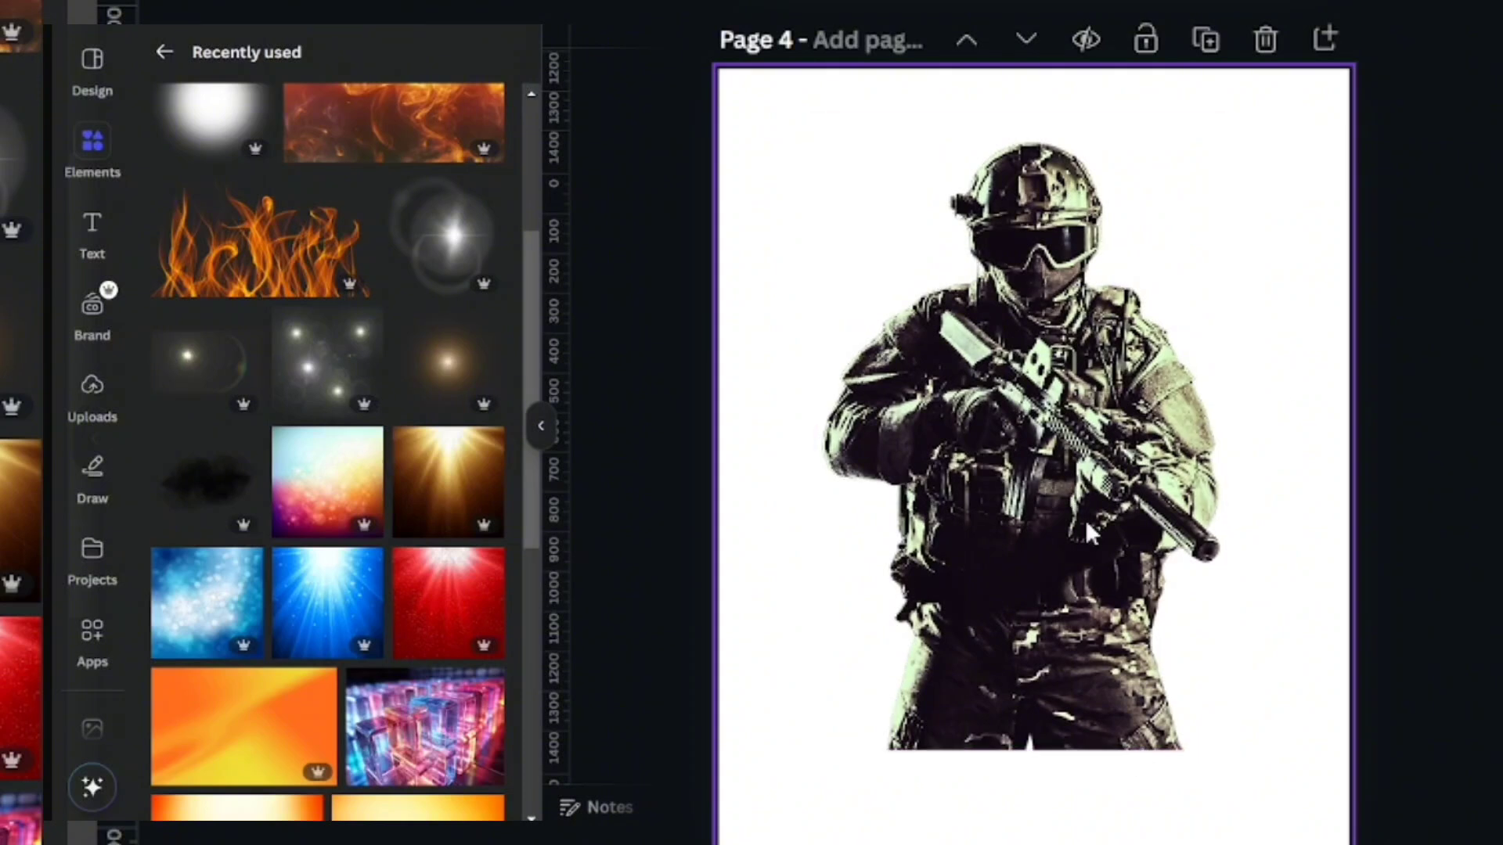
Paste the yellow standing soldier image, crop its empty margins, and enlarge it in front of the large soldier's left half.
key("ctrl+v")
left_click_drag(1033, 232, 1033, 348)
left_click_drag(1220, 529, 1034, 533)
left_click_drag(948, 695, 1159, 831)
left_click_drag(1037, 589, 949, 551)
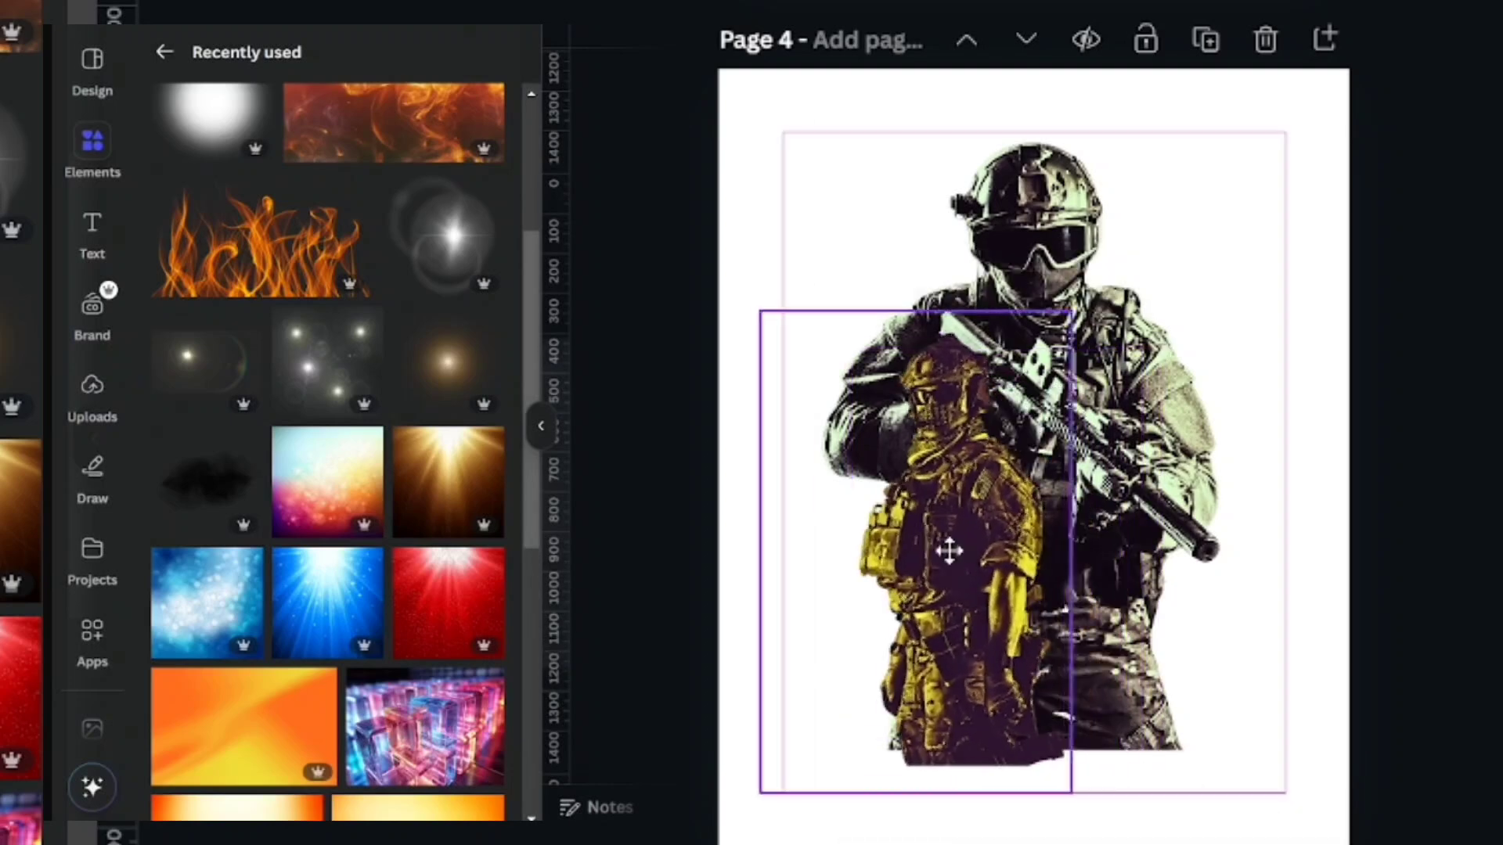
left_click_drag(752, 546, 807, 546)
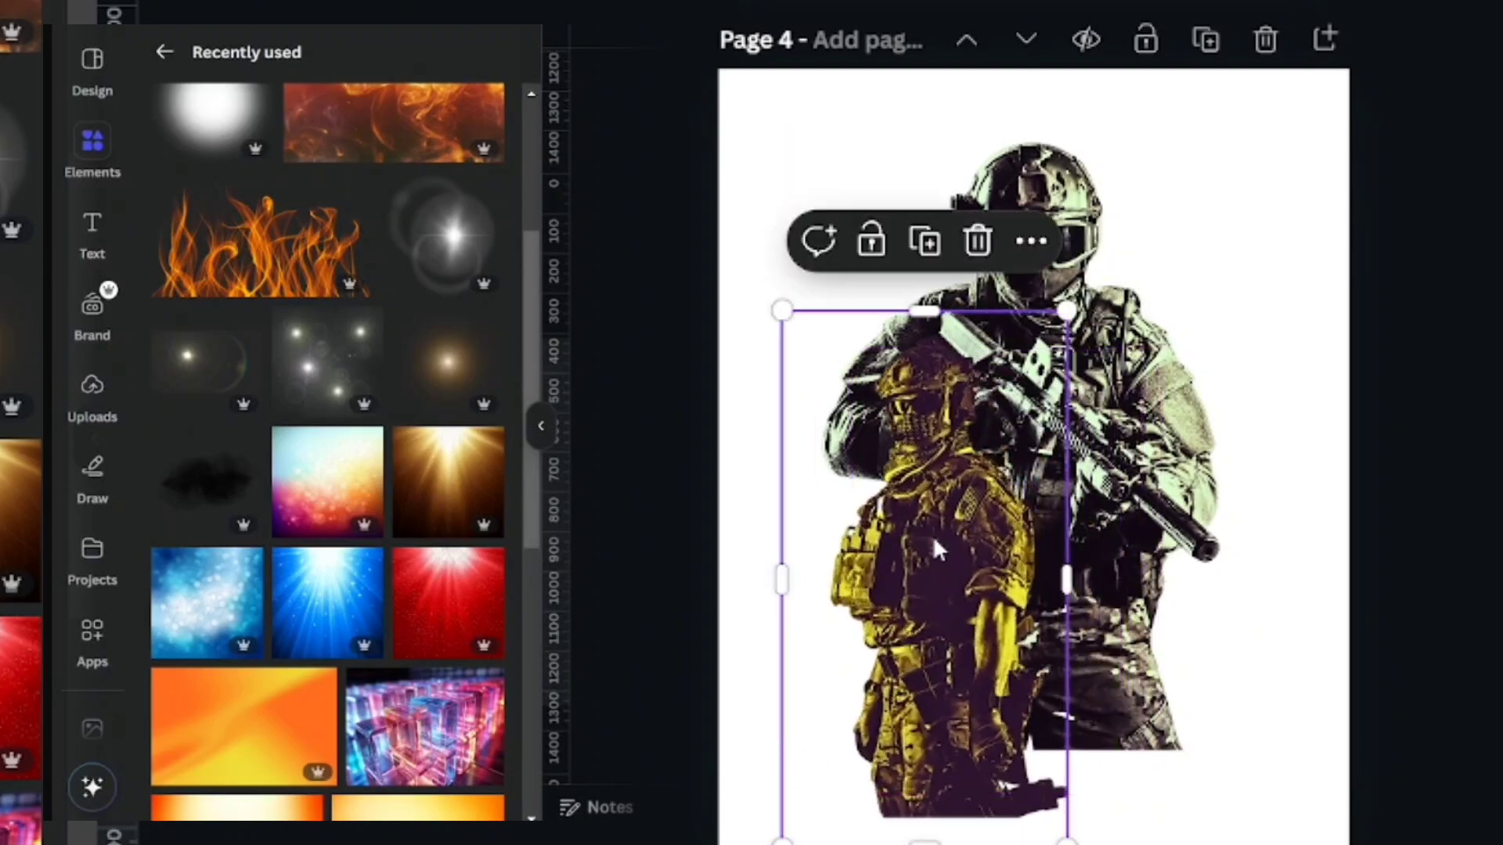
left_click_drag(934, 542, 936, 497)
Apply the Peppermint duotone to the standing soldier in front and reduce its intensity to about half.
left_click(594, 4)
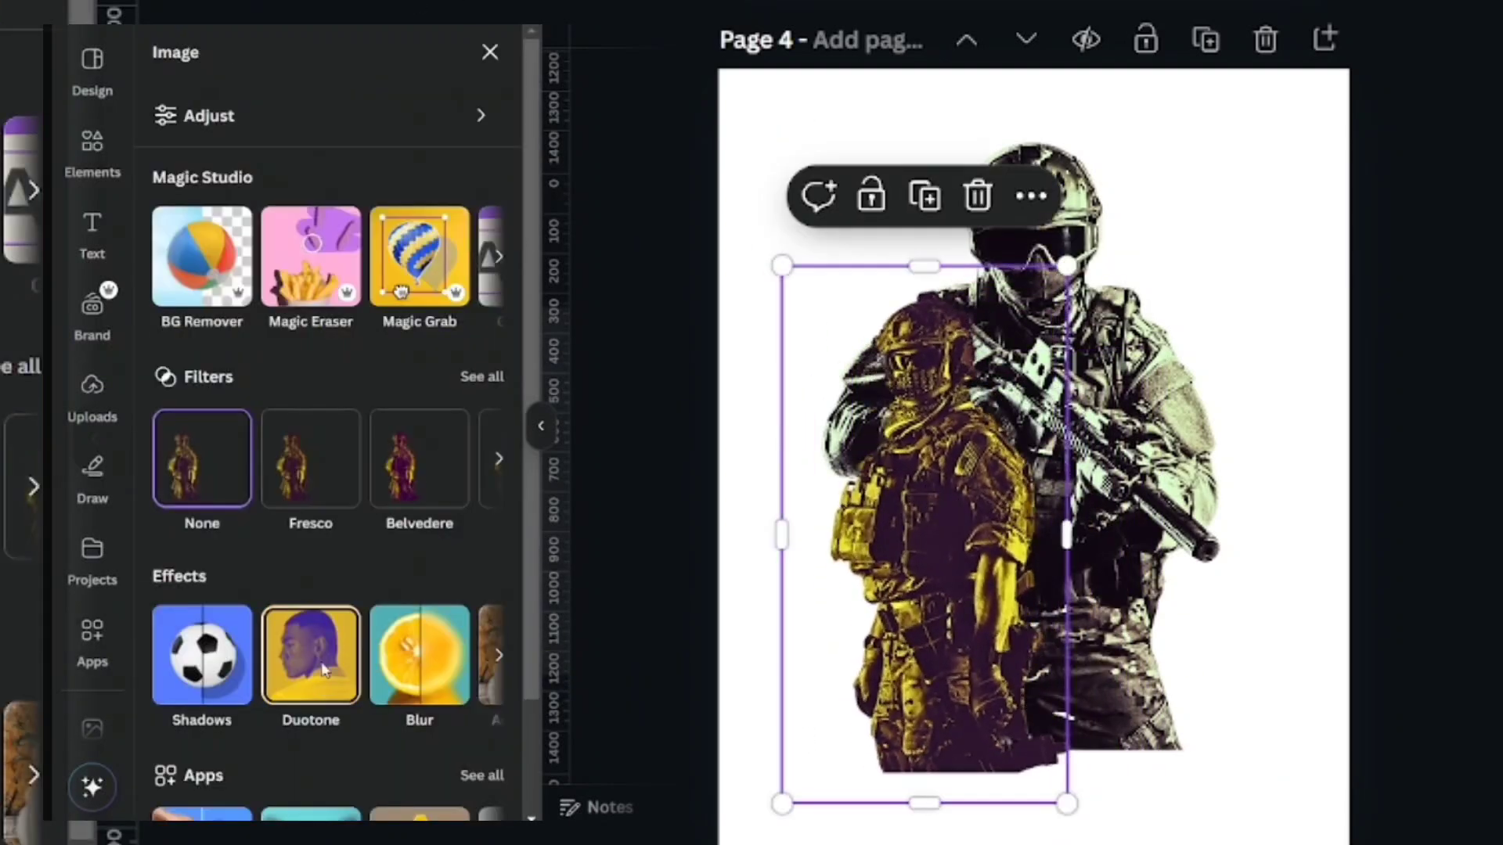
left_click(325, 671)
scroll(446, 470, "down", 3)
left_click(442, 469)
scroll(442, 548, "down", 2)
left_click_drag(437, 598, 291, 601)
left_click(165, 52)
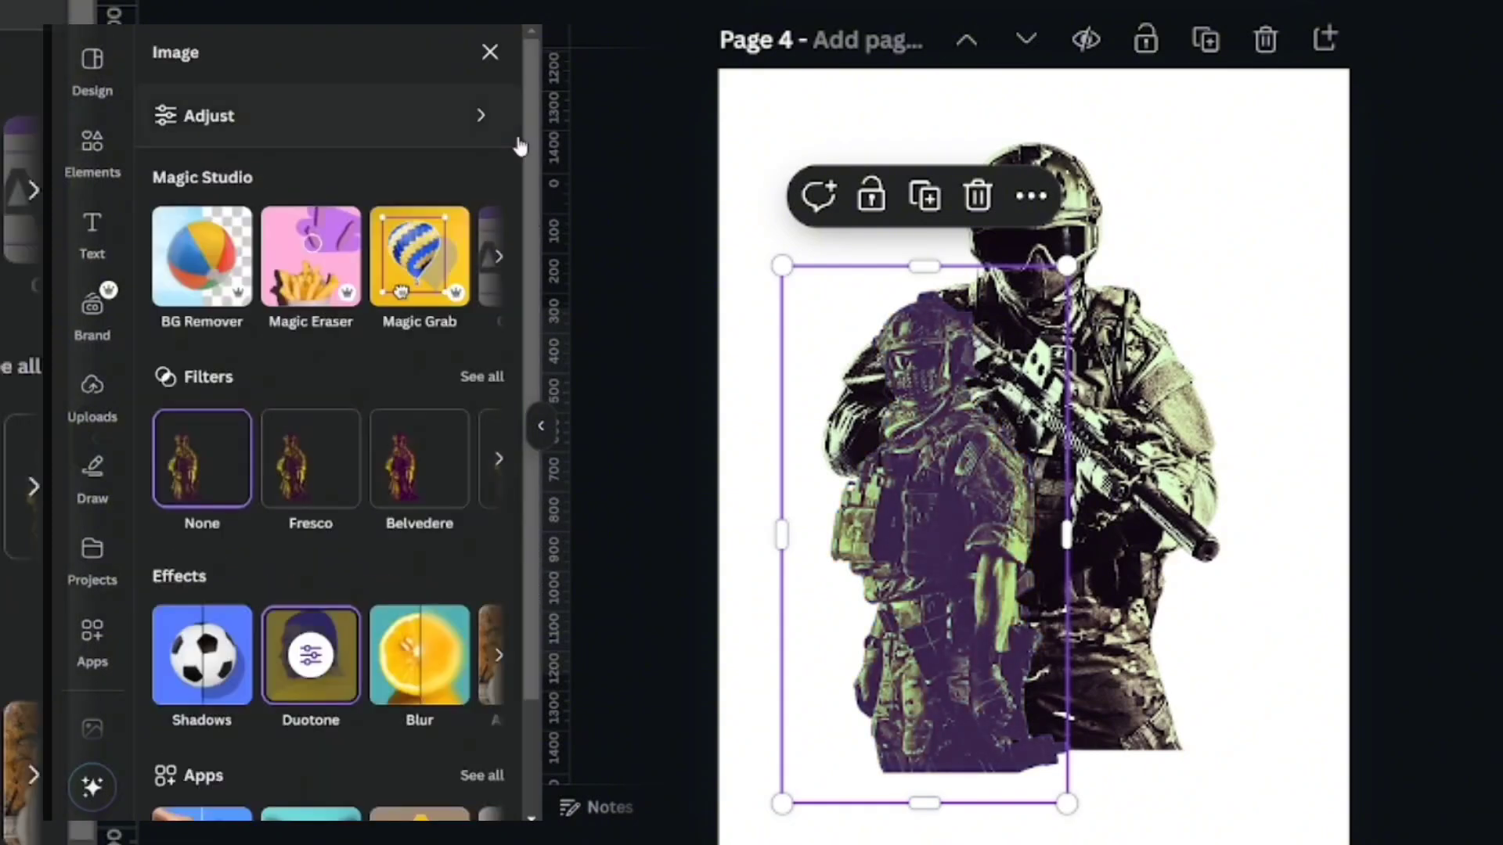
left_click(1265, 530)
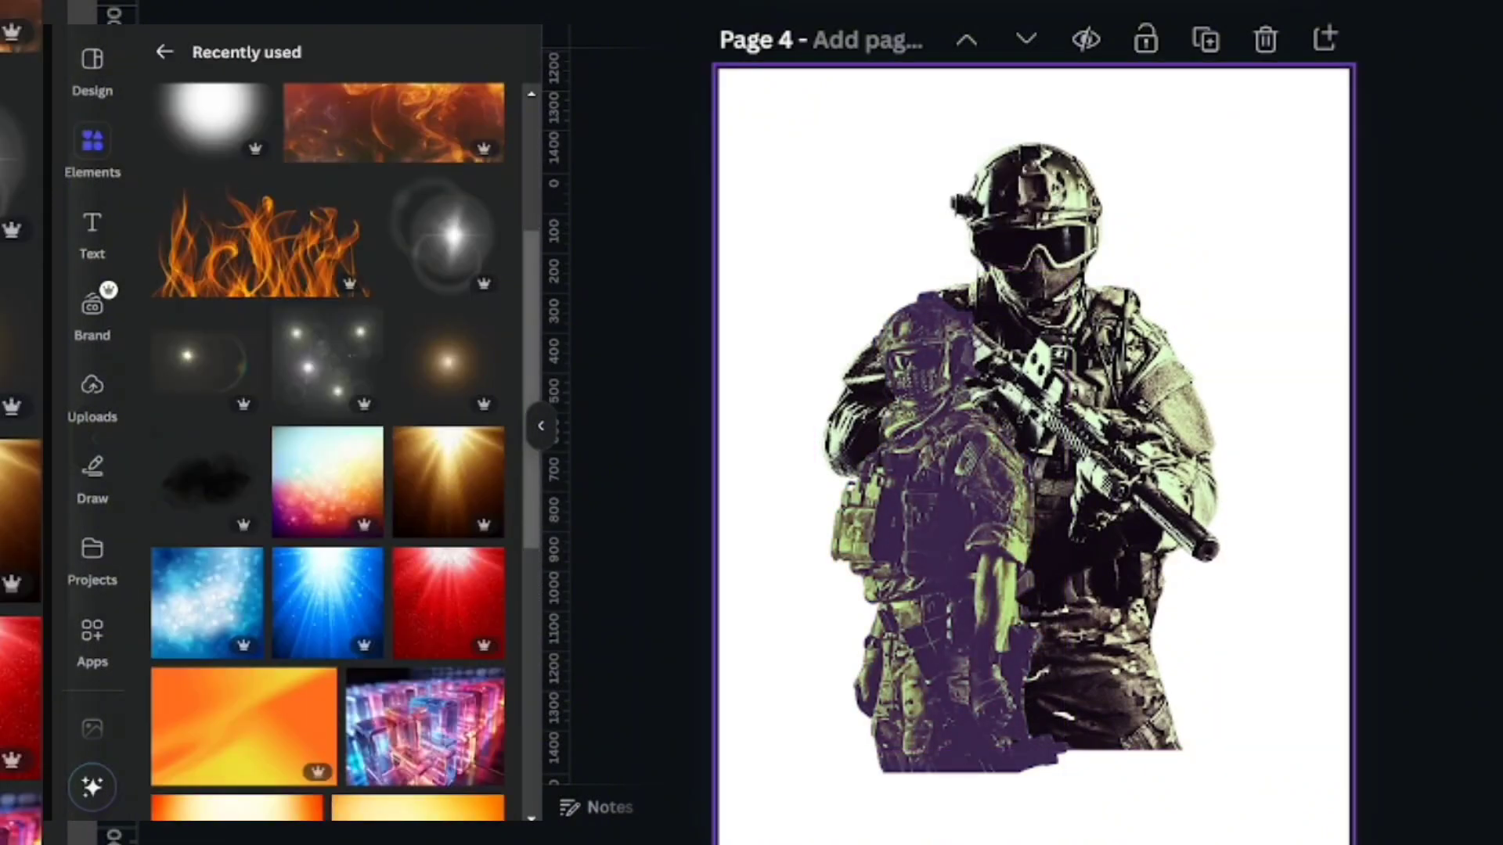
Paste the image of the two yellow riflemen and crop its empty margins close to the figures.
key("ctrl+v")
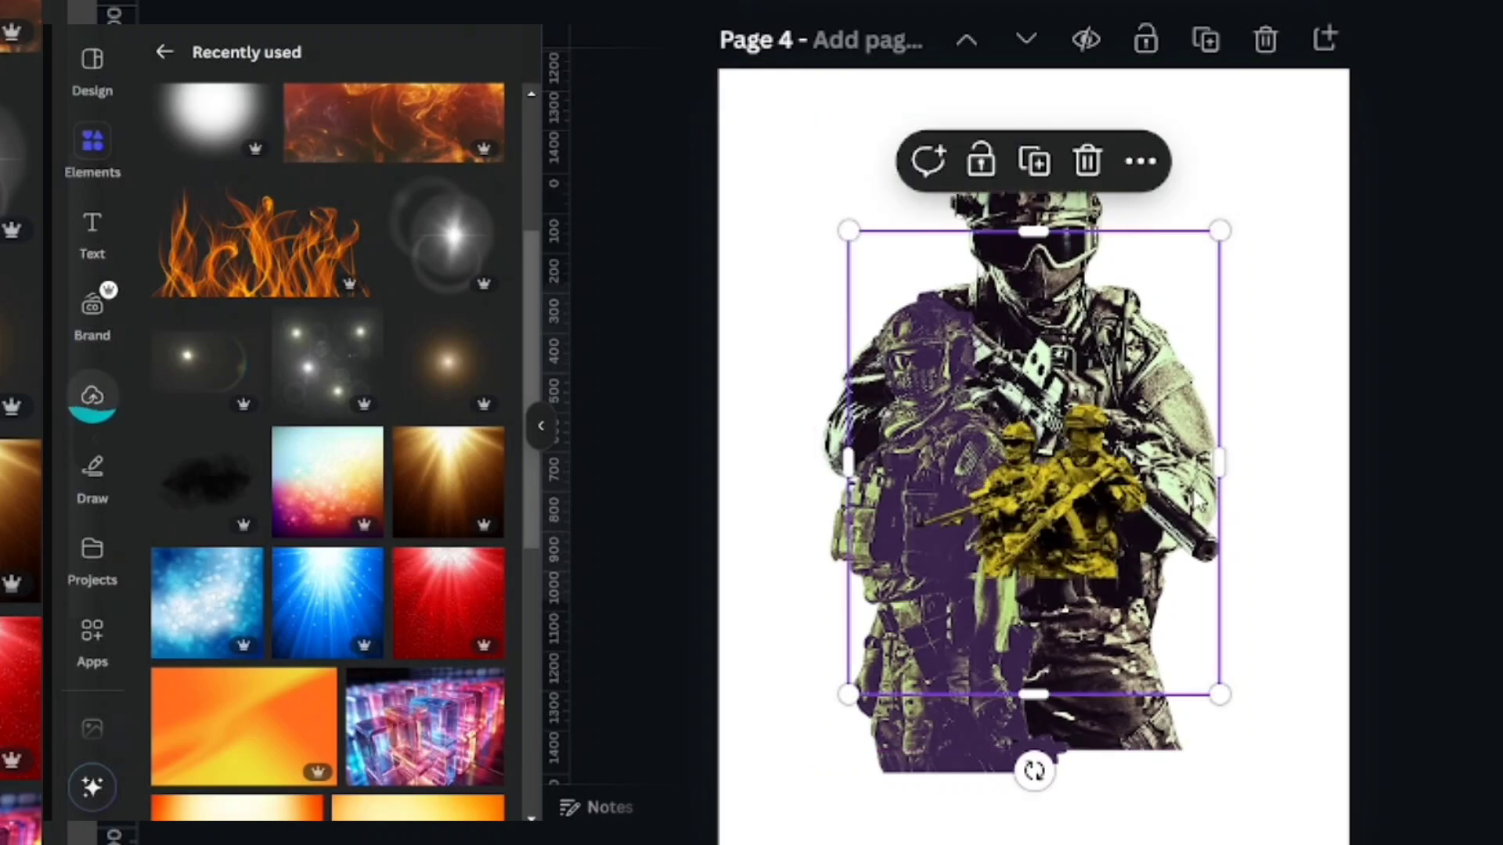
left_click_drag(1034, 230, 1034, 387)
left_click_drag(850, 541, 911, 540)
left_click_drag(1066, 695, 1087, 591)
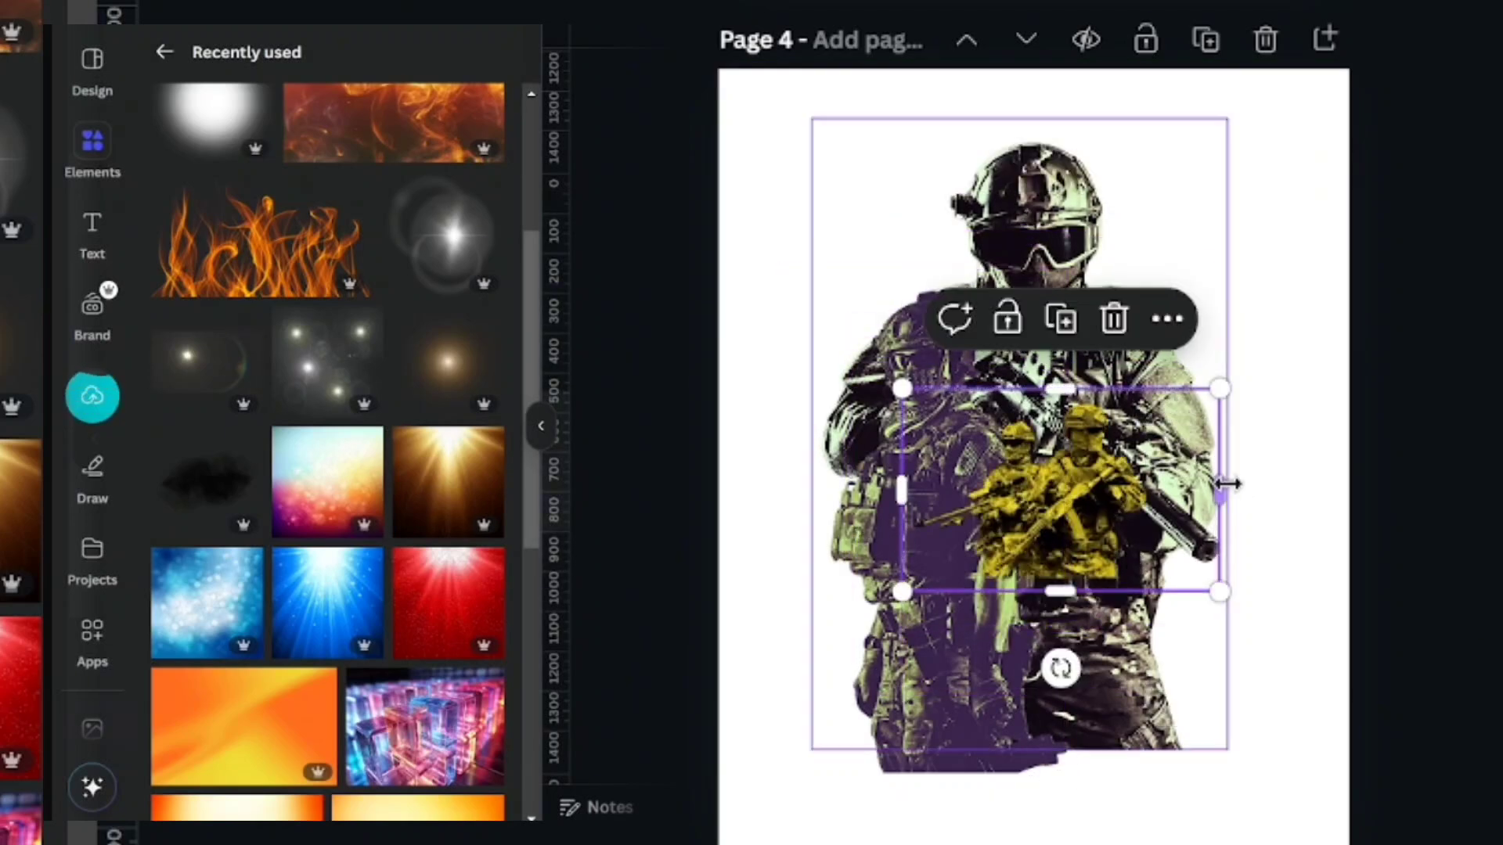
left_click(1227, 483)
left_click(1205, 486)
left_click_drag(1221, 490, 1169, 492)
Enlarge the two riflemen and place them in front, over the lower right part of the large soldier.
left_click_drag(1108, 536, 1092, 596)
left_click_drag(1153, 449, 1275, 357)
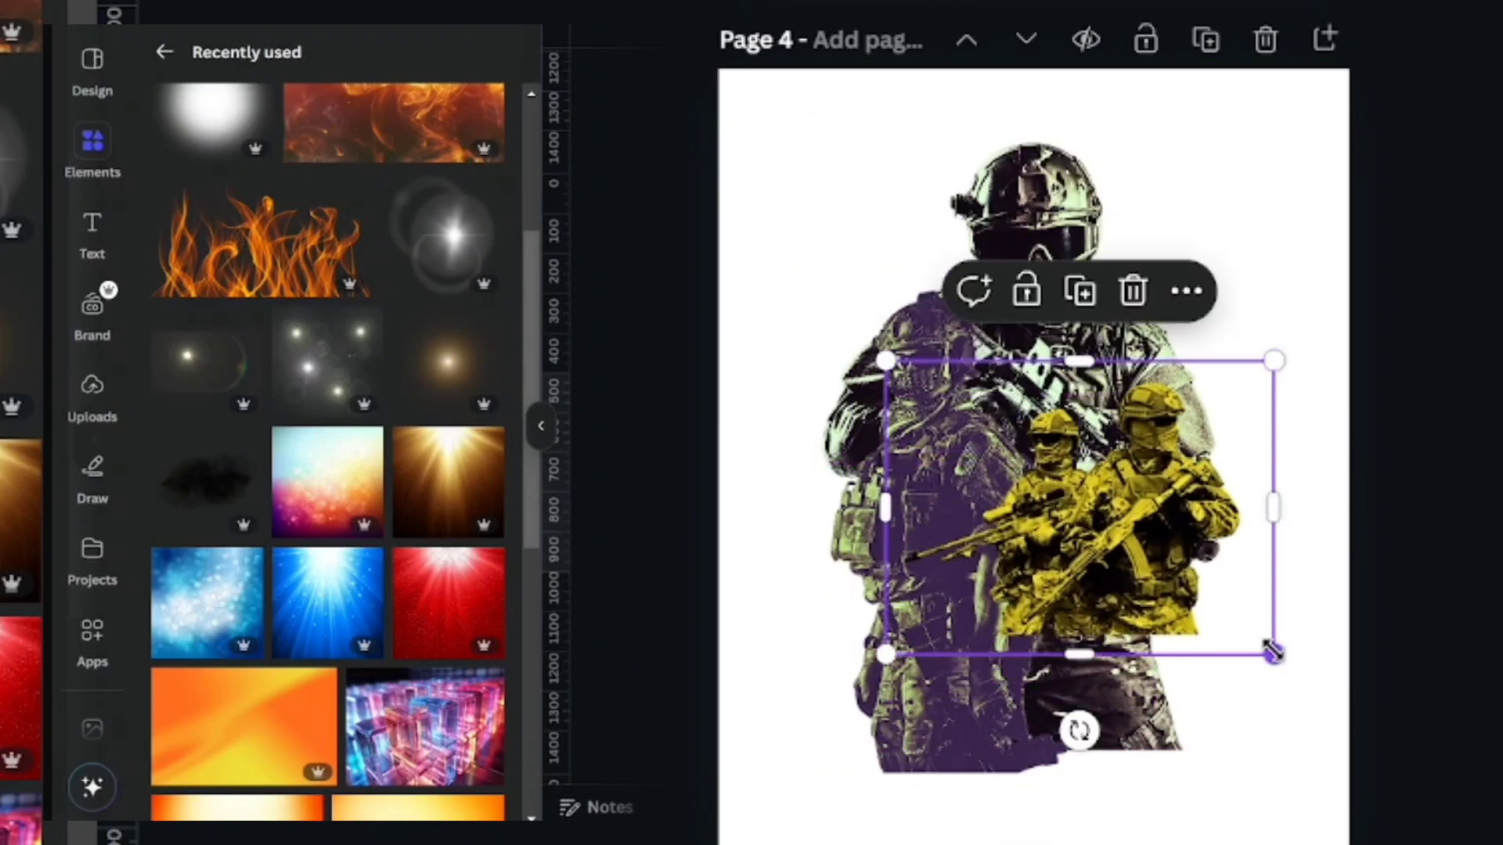
left_click_drag(1275, 652, 1350, 709)
left_click_drag(1242, 567, 1167, 582)
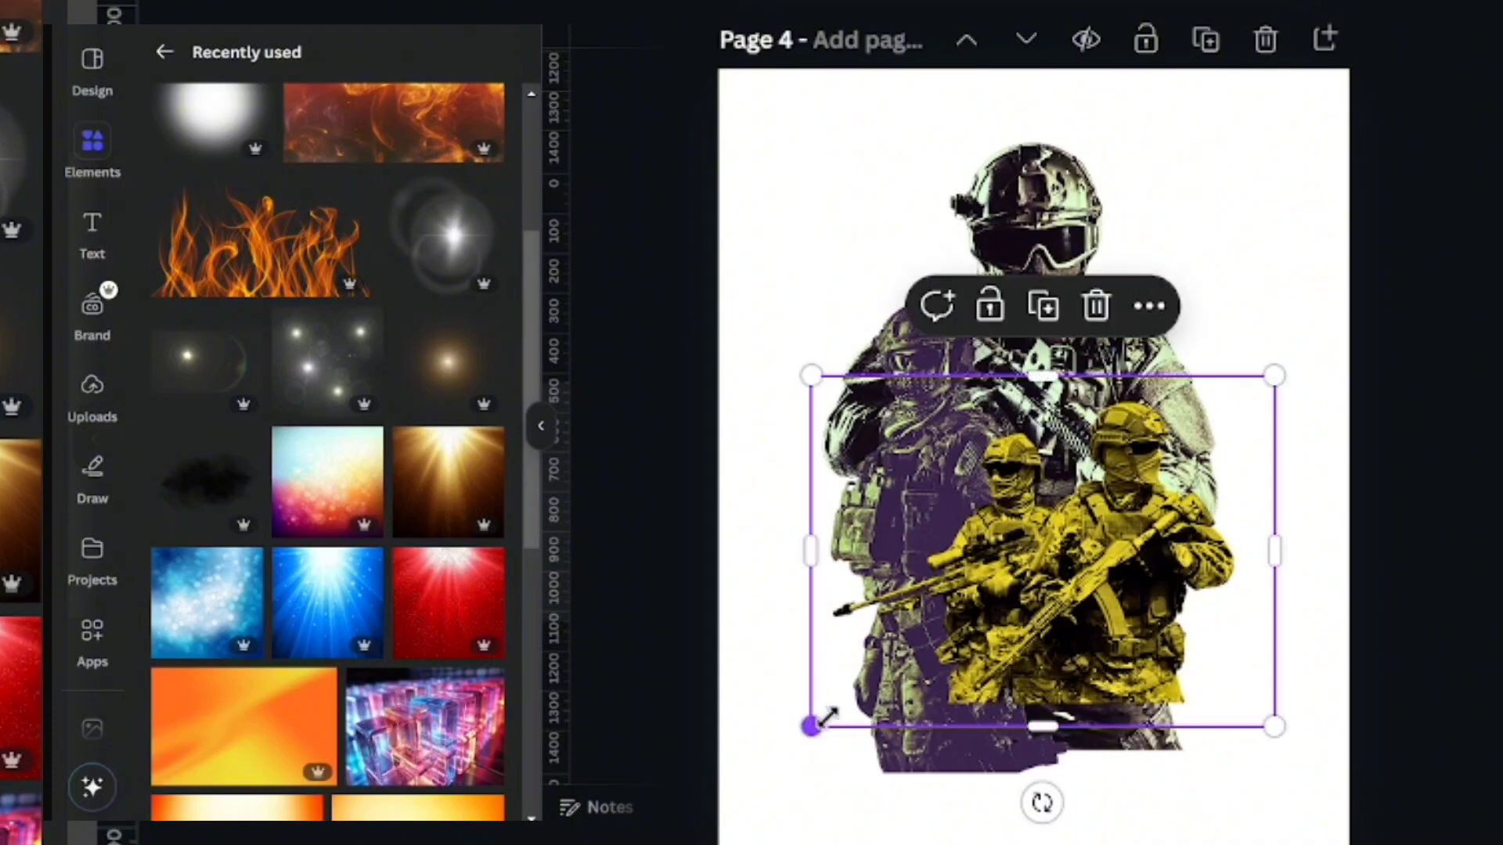
left_click_drag(811, 726, 827, 715)
Apply the Peppermint duotone to the two riflemen at an intensity of 47.
left_click(591, 24)
left_click(315, 671)
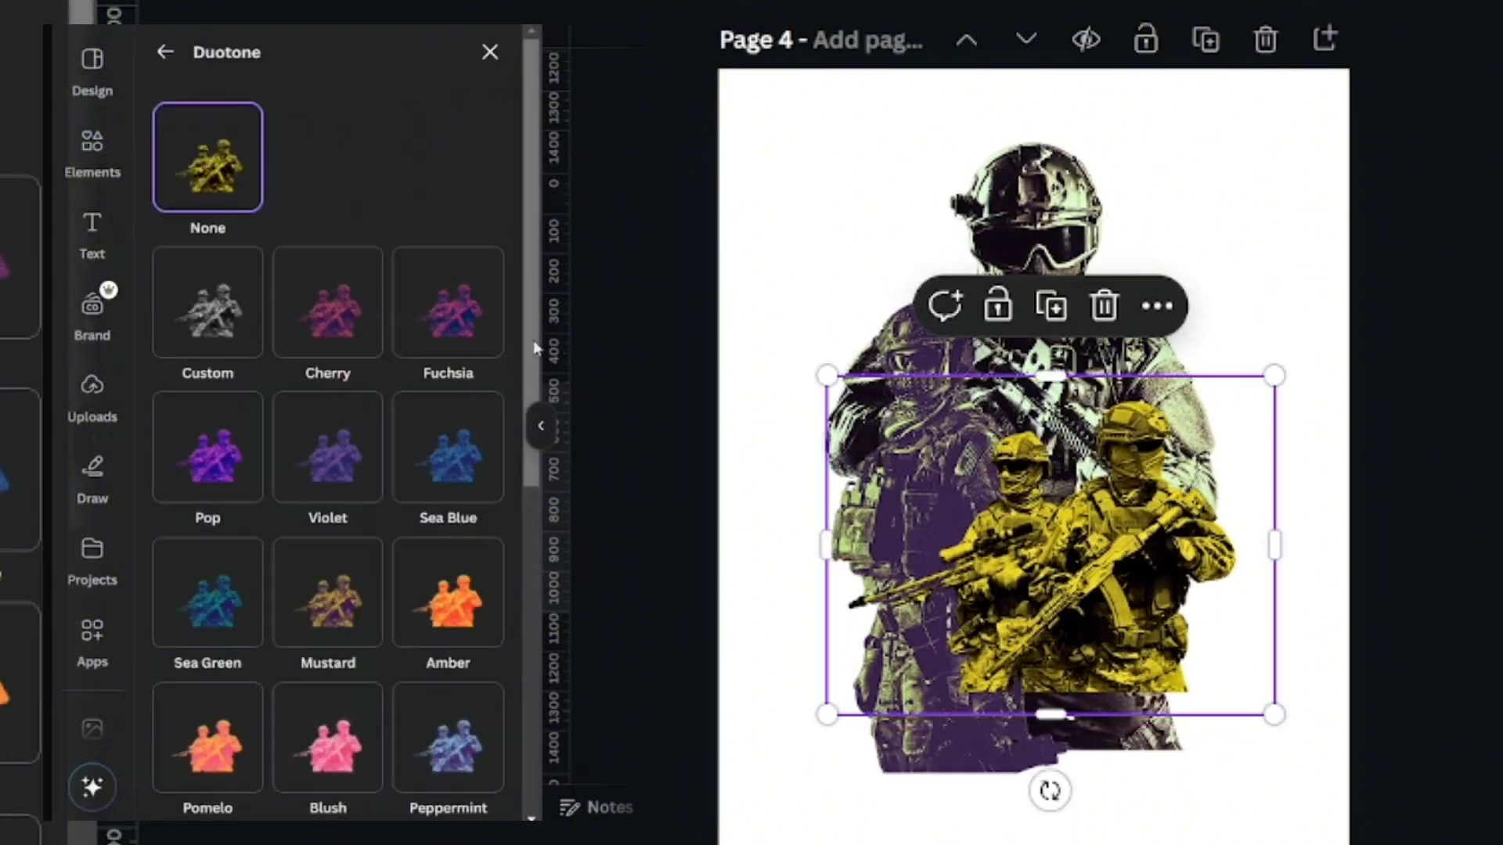
scroll(391, 548, "down", 3)
left_click(448, 470)
left_click_drag(435, 726, 288, 726)
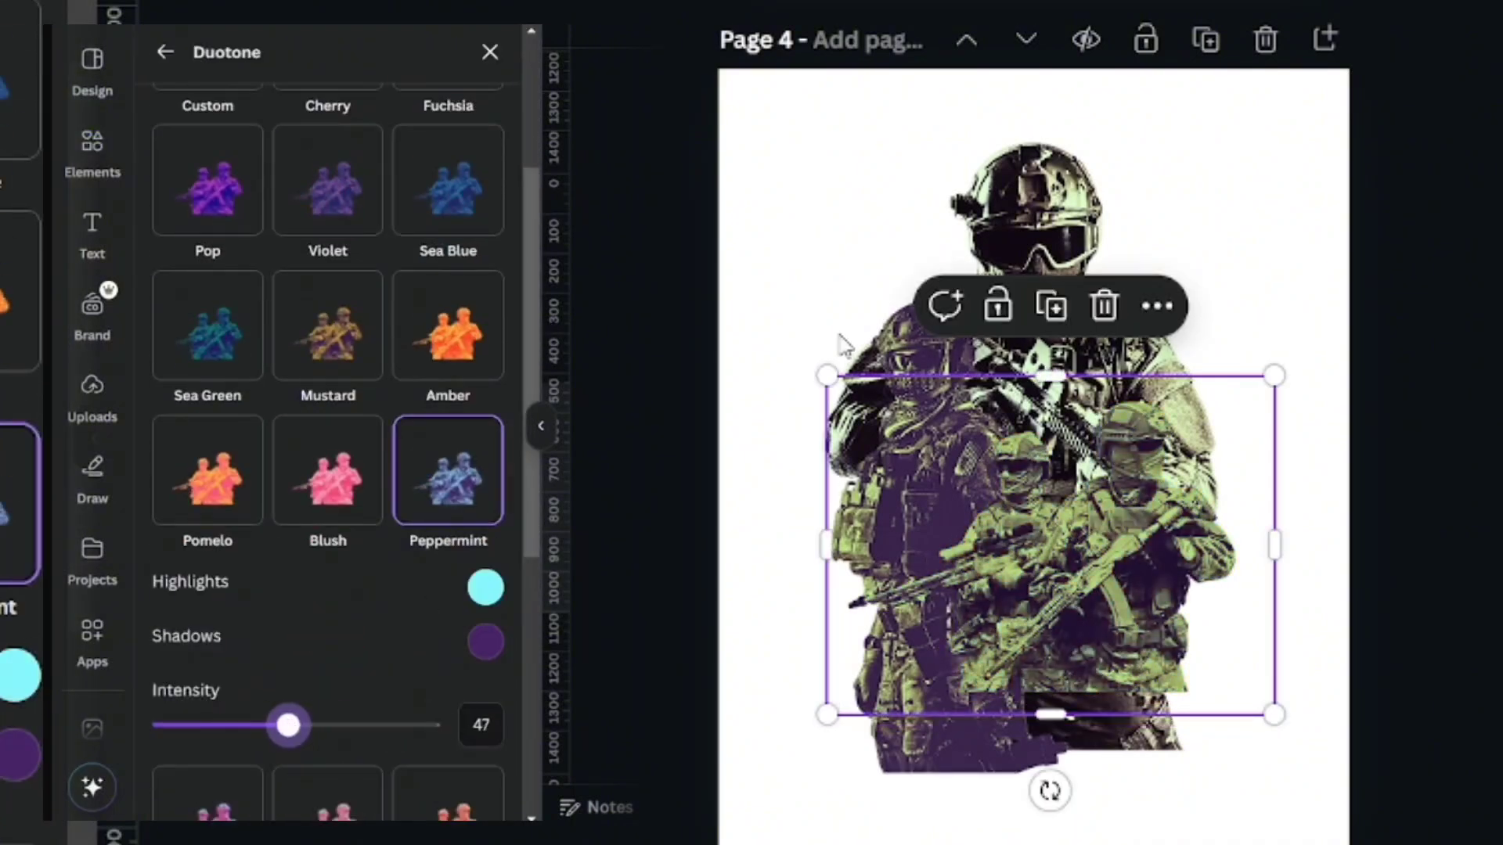
Try other duotone presets on the large soldier, including Sea Blue, Mustard, Sepia and Classic.
left_click(924, 213)
left_click_drag(384, 728, 315, 726)
left_click(446, 191)
scroll(329, 470, "down", 2)
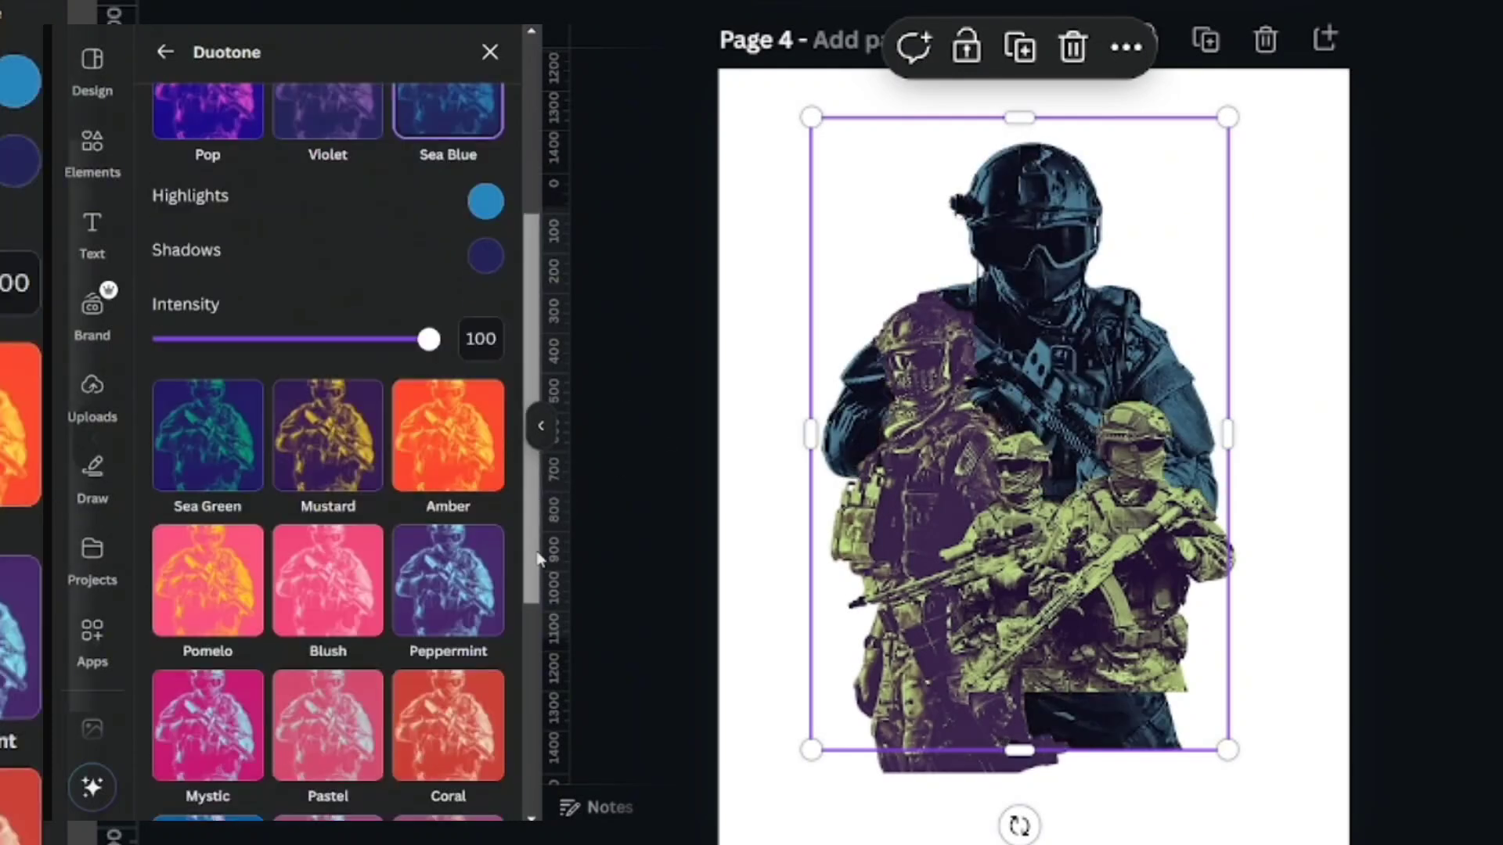
left_click(329, 426)
scroll(218, 586, "down", 3)
left_click(218, 586)
scroll(328, 587, "down", 2)
left_click(448, 563)
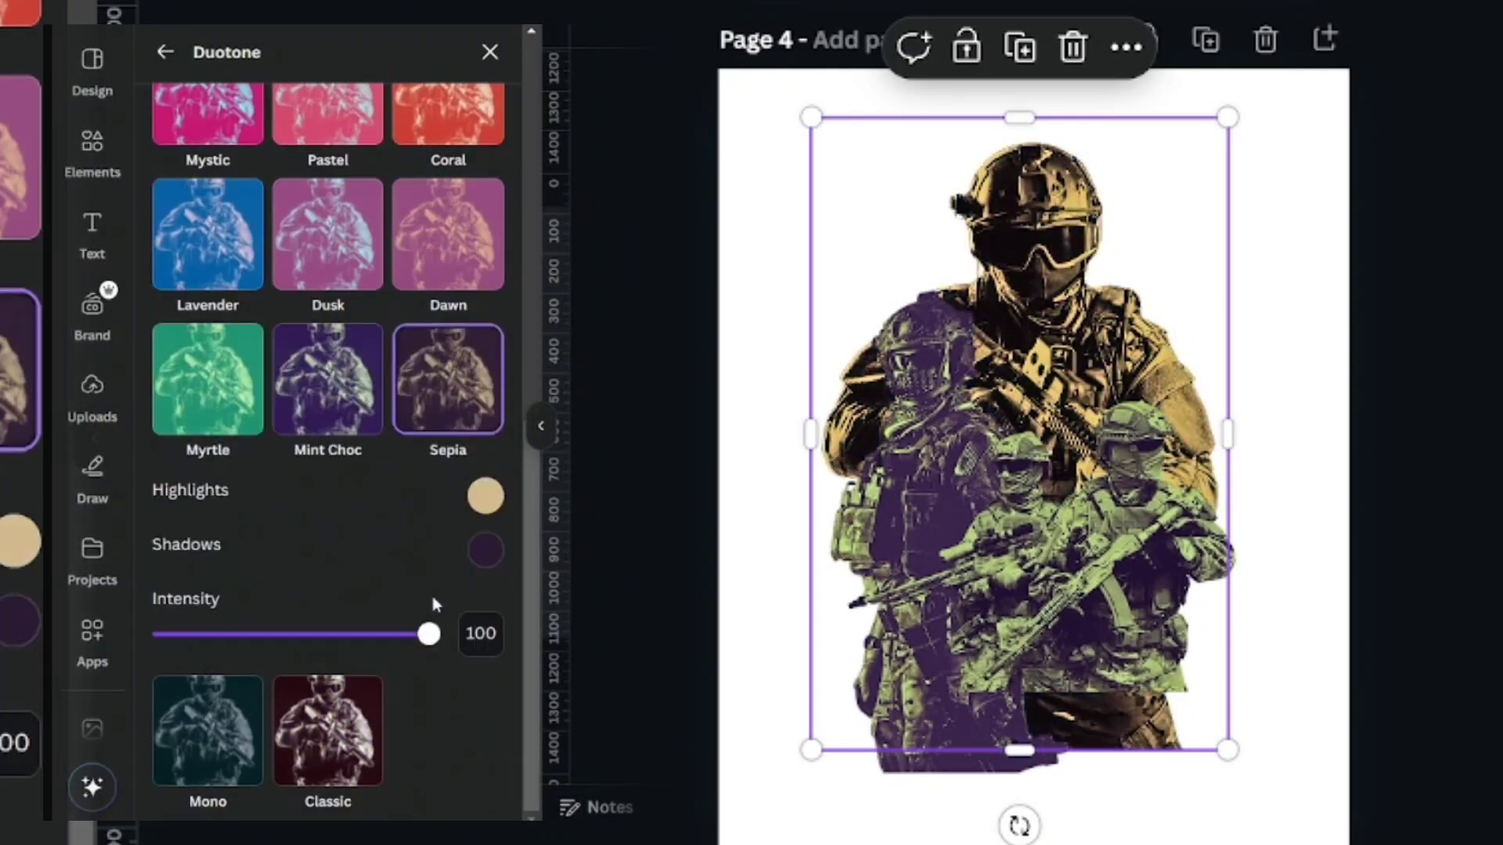
left_click(328, 728)
Apply the Mint Choc duotone to the large soldier and reduce its intensity to about two thirds.
left_click(328, 379)
left_click_drag(428, 634, 340, 632)
Apply the Mustard duotone to the standing soldier in front at an intensity of 66.
left_click(924, 548)
left_click_drag(534, 544, 515, 354)
left_click(337, 367)
left_click_drag(427, 588, 336, 589)
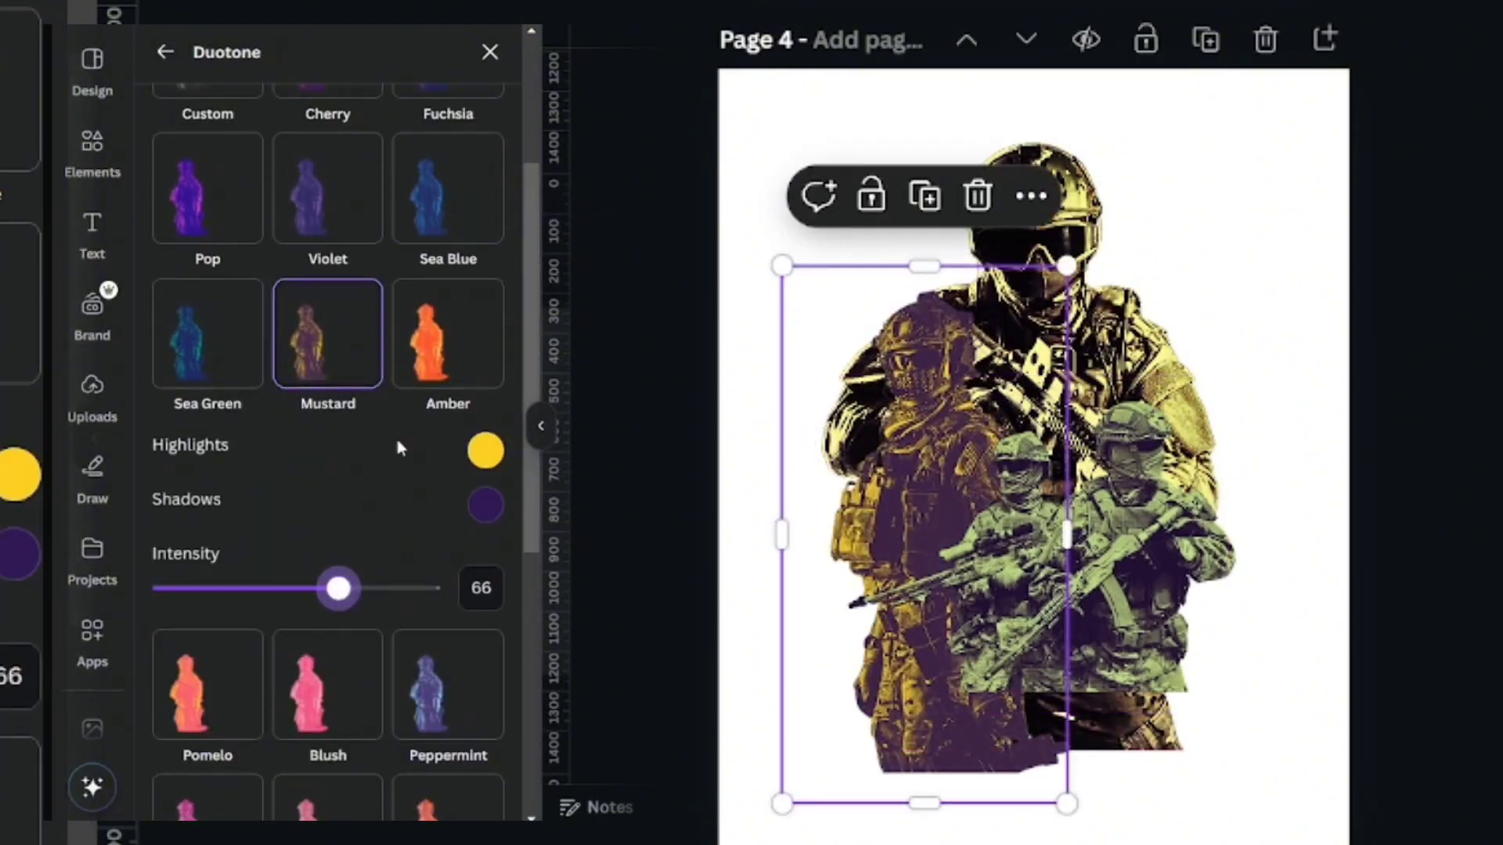
Apply the Mint Choc duotone to the standing soldier in front and to the two riflemen, with the riflemen's intensity at 43.
left_click(1115, 211)
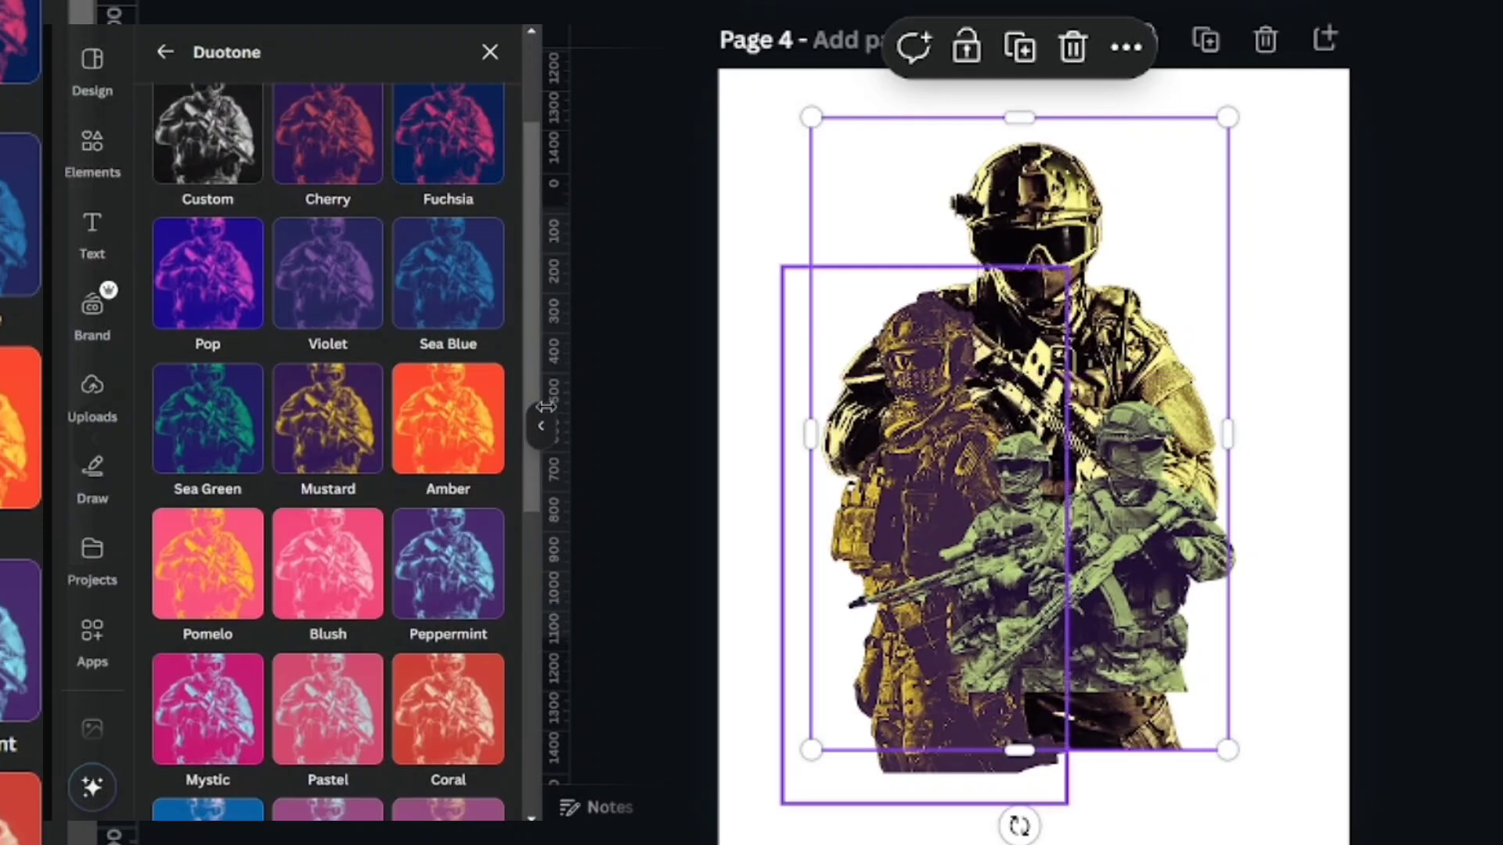
left_click(857, 352)
scroll(326, 469, "down", 4)
left_click(325, 594)
scroll(532, 648, "down", 1)
scroll(532, 648, "down", 2)
left_click_drag(428, 664, 275, 633)
left_click(1119, 501)
left_click(333, 620)
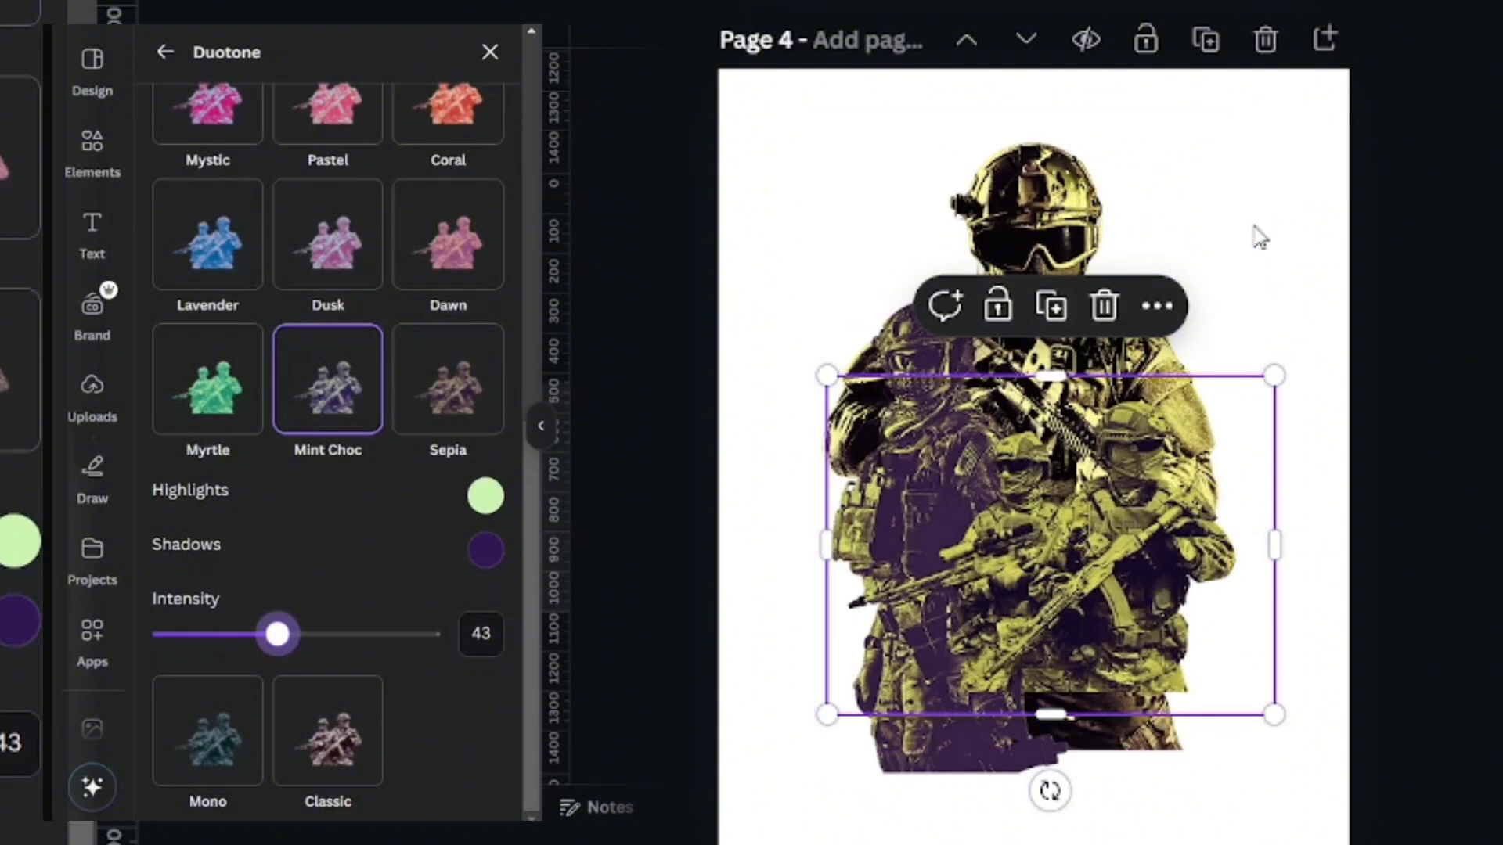
left_click(1259, 242)
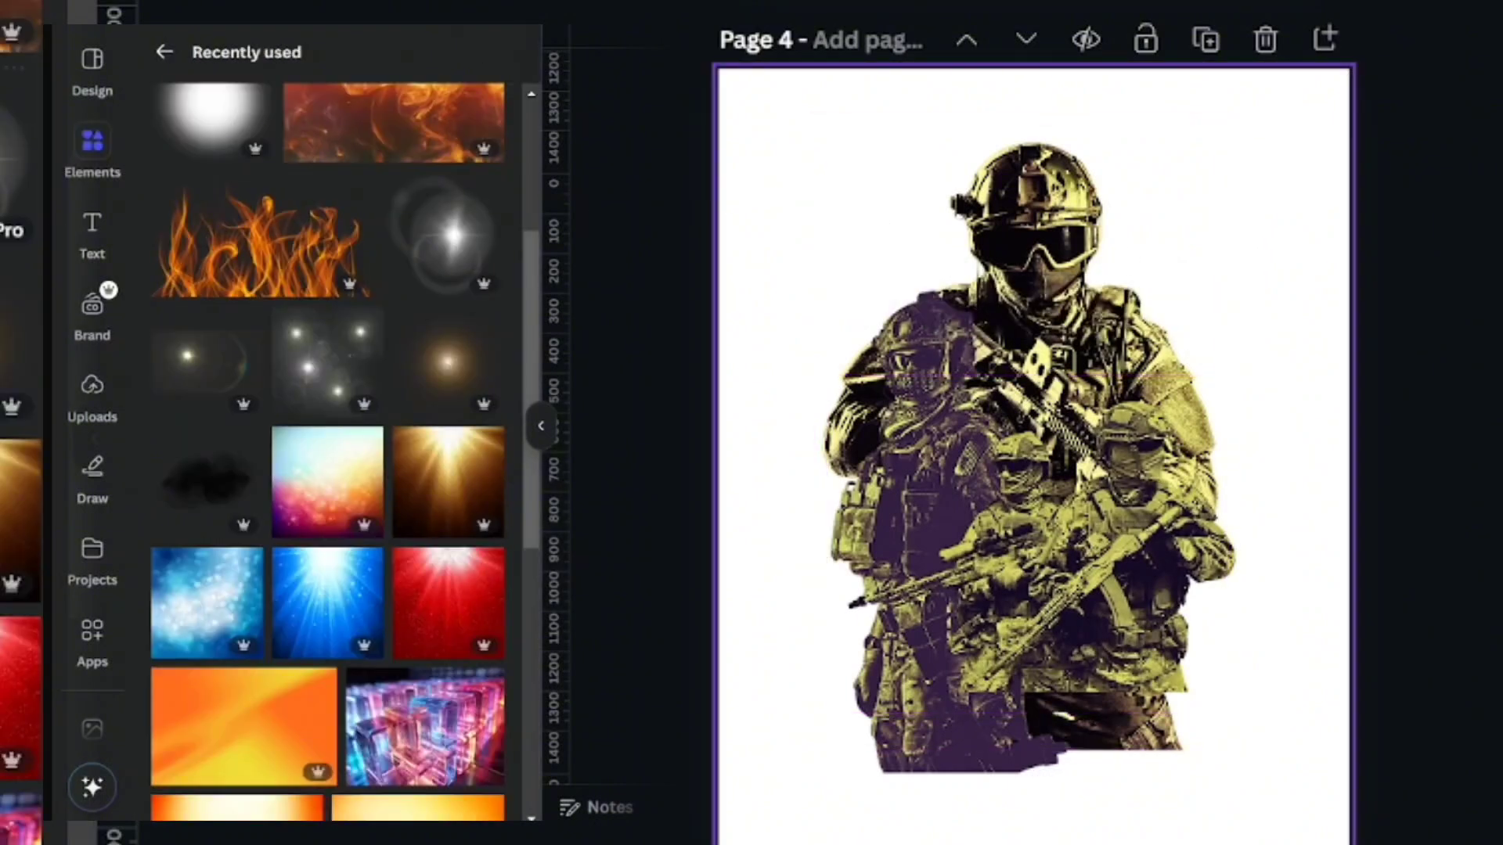
Add the solid white glowing circle from the recently used elements and enlarge it beyond the page width, centred over the soldiers.
scroll(529, 281, "up", 2)
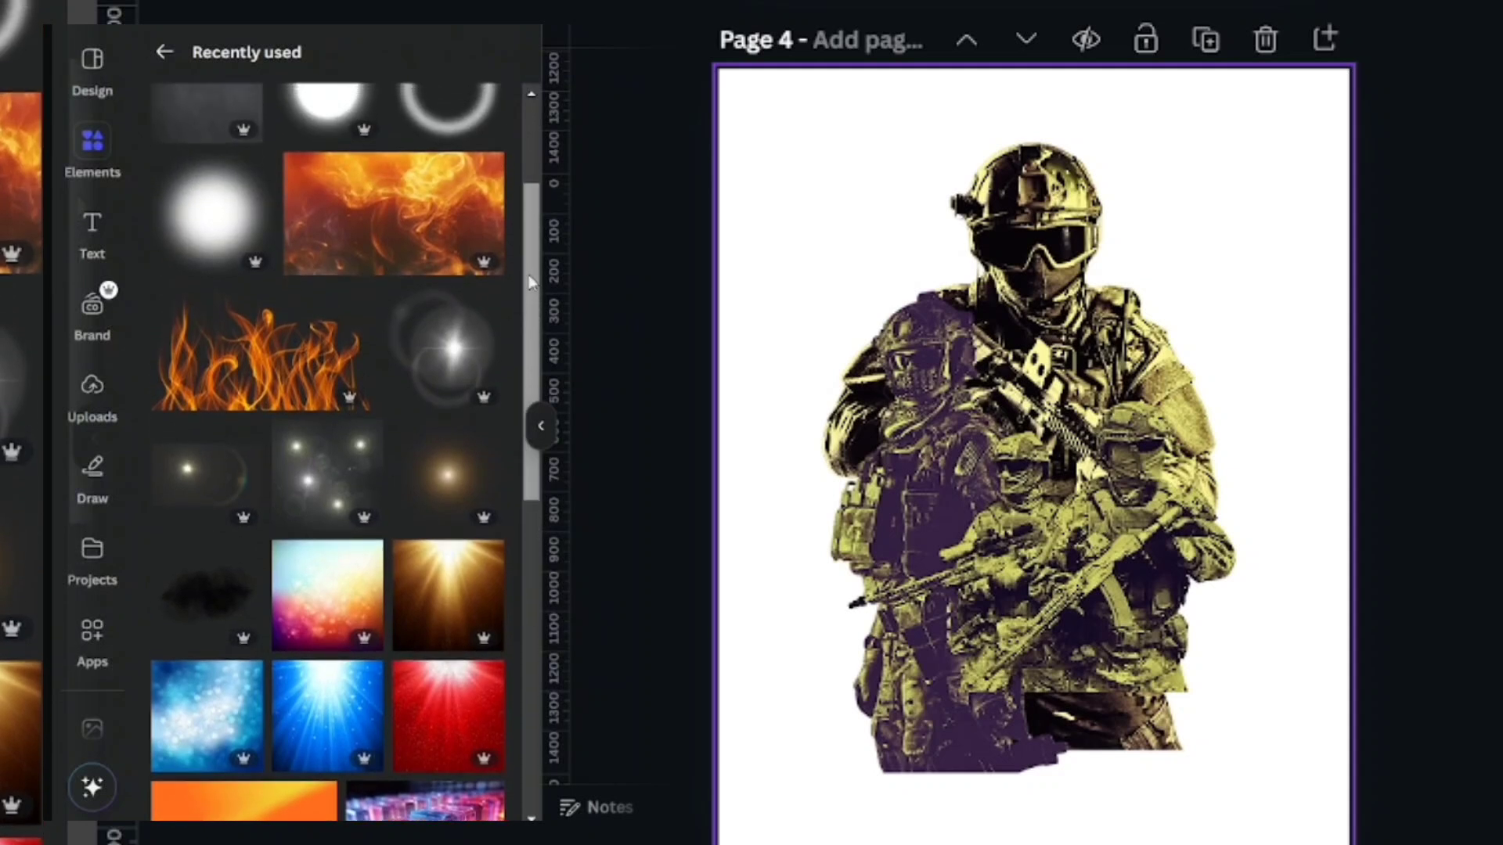
left_click_drag(529, 276, 519, 153)
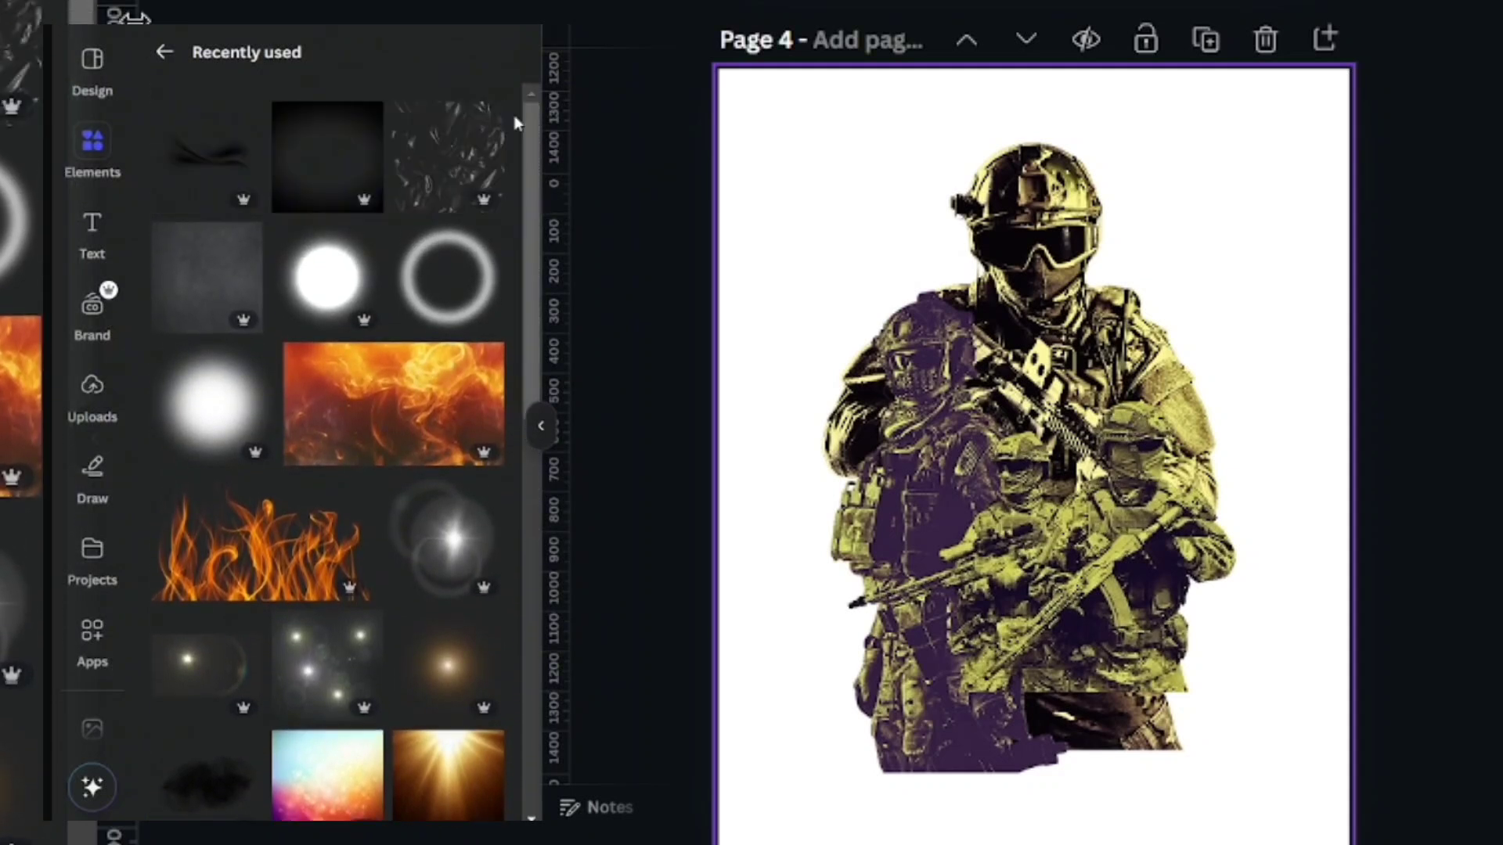
left_click(331, 294)
left_click_drag(1016, 419, 1003, 382)
left_click_drag(1333, 744, 1457, 844)
left_click_drag(1138, 516, 1065, 435)
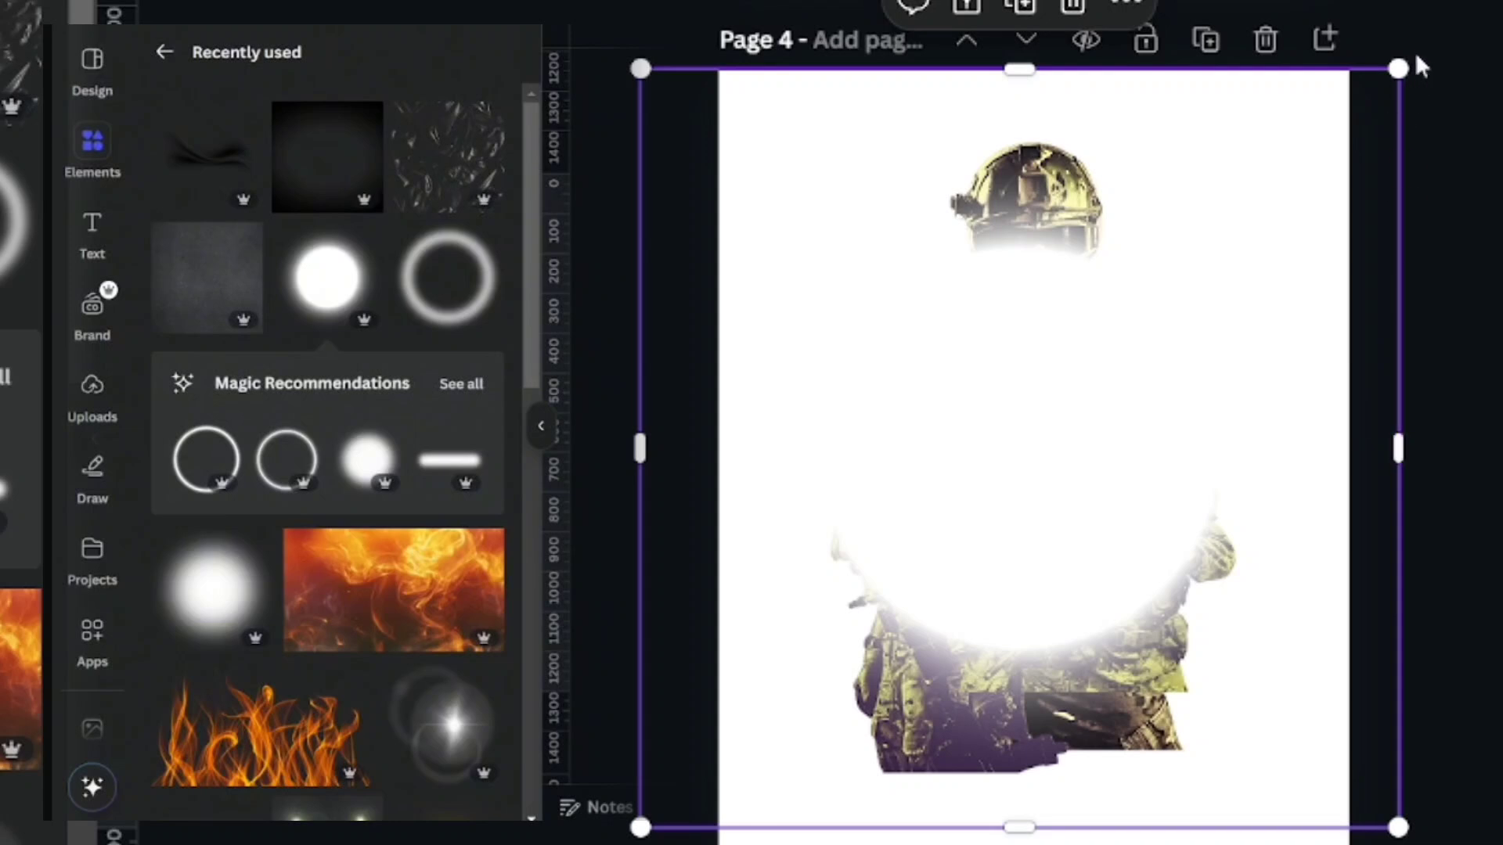
left_click_drag(1397, 66, 1438, 31)
left_click_drag(1060, 392, 1071, 416)
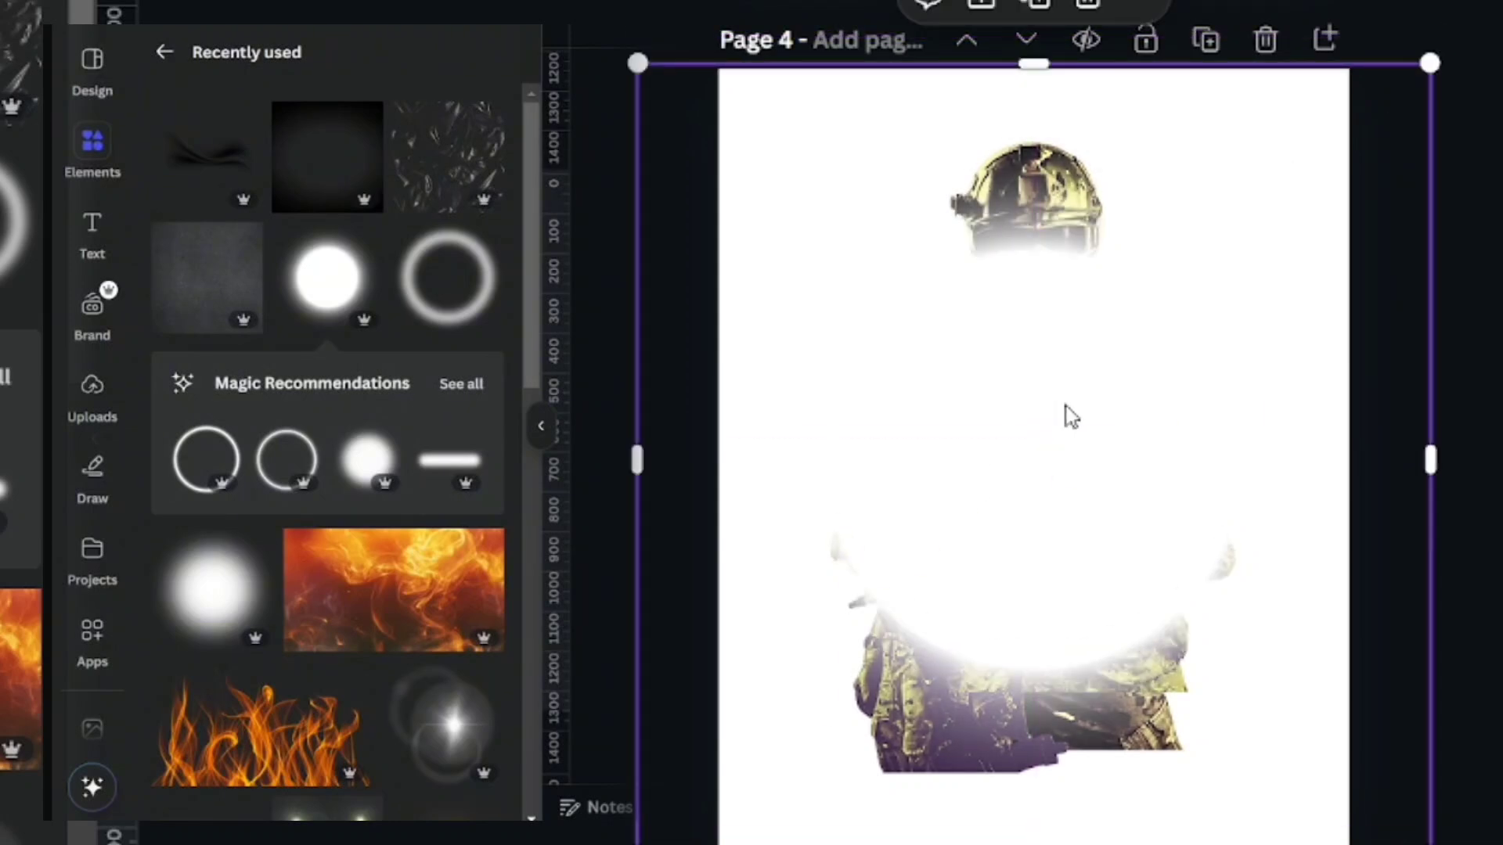
Send the white glow backward until it sits behind all the soldier images.
key("ctrl+bracketleft")
key("ctrl+bracketleft")
key("ctrl+bracketleft")
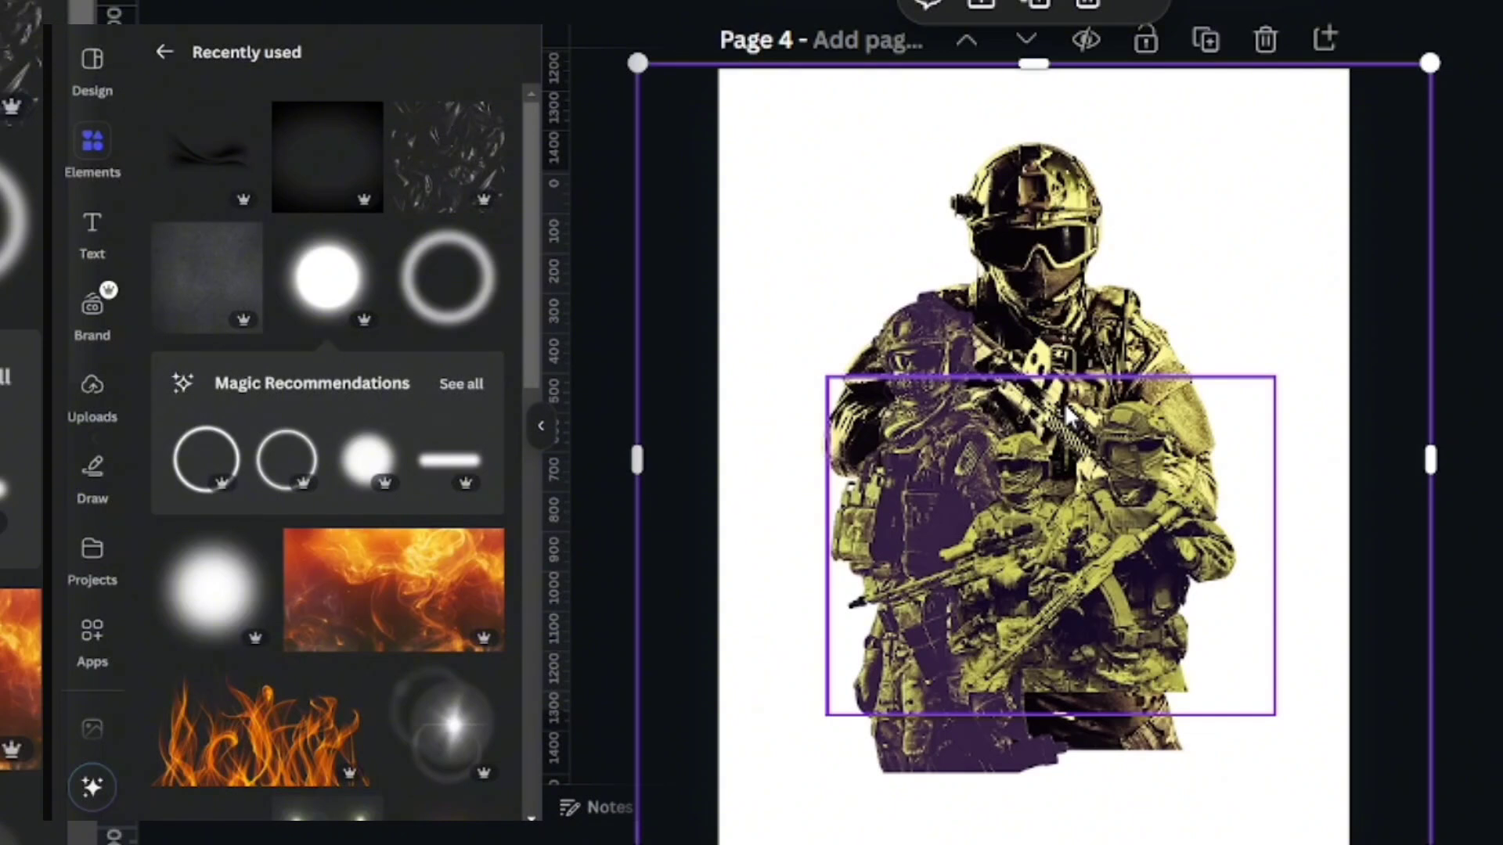
key("ctrl+bracketright")
key("ctrl+bracketleft")
left_click(610, 321)
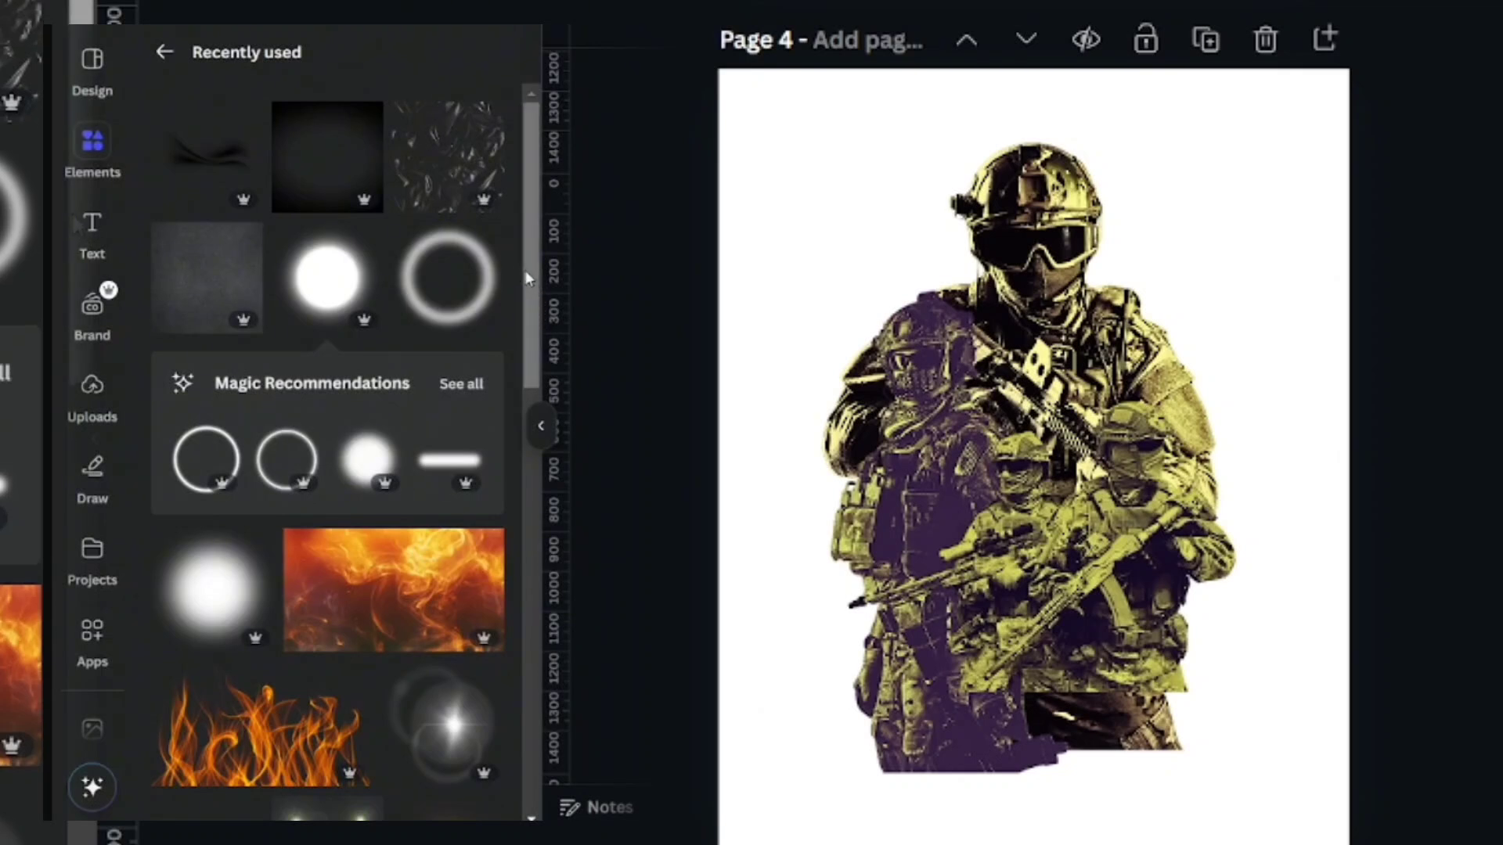
Add the black vignette from the recently used elements and enlarge it to slightly beyond the page width over the page's upper part.
left_click(326, 161)
left_click_drag(1244, 211, 1237, 141)
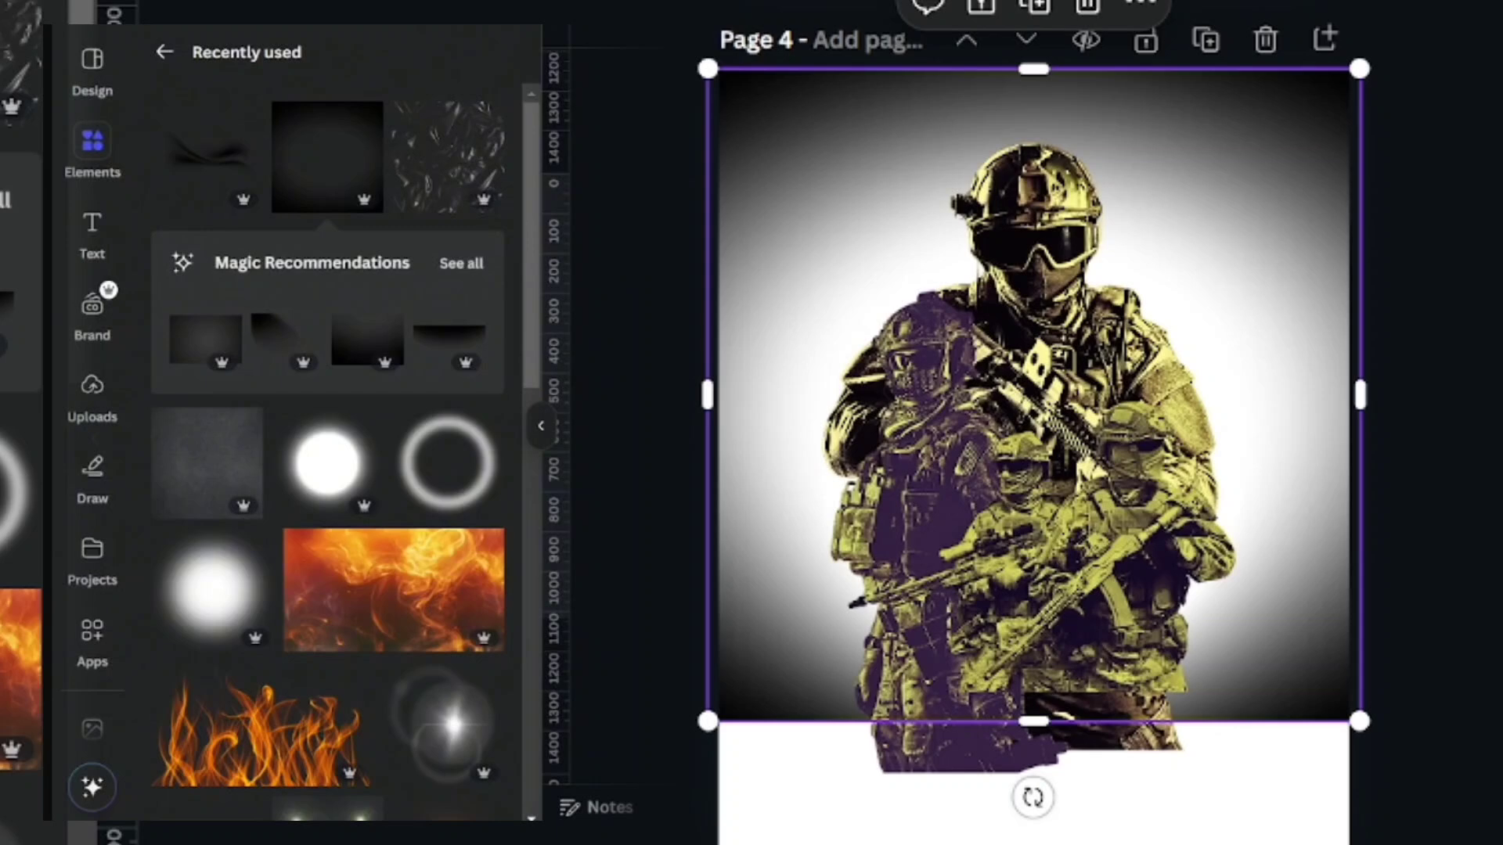
Add the orange fire and smoke image and enlarge it until it covers the page's full width and the area down to the soldiers' legs.
left_click(385, 601)
left_click_drag(975, 426, 934, 252)
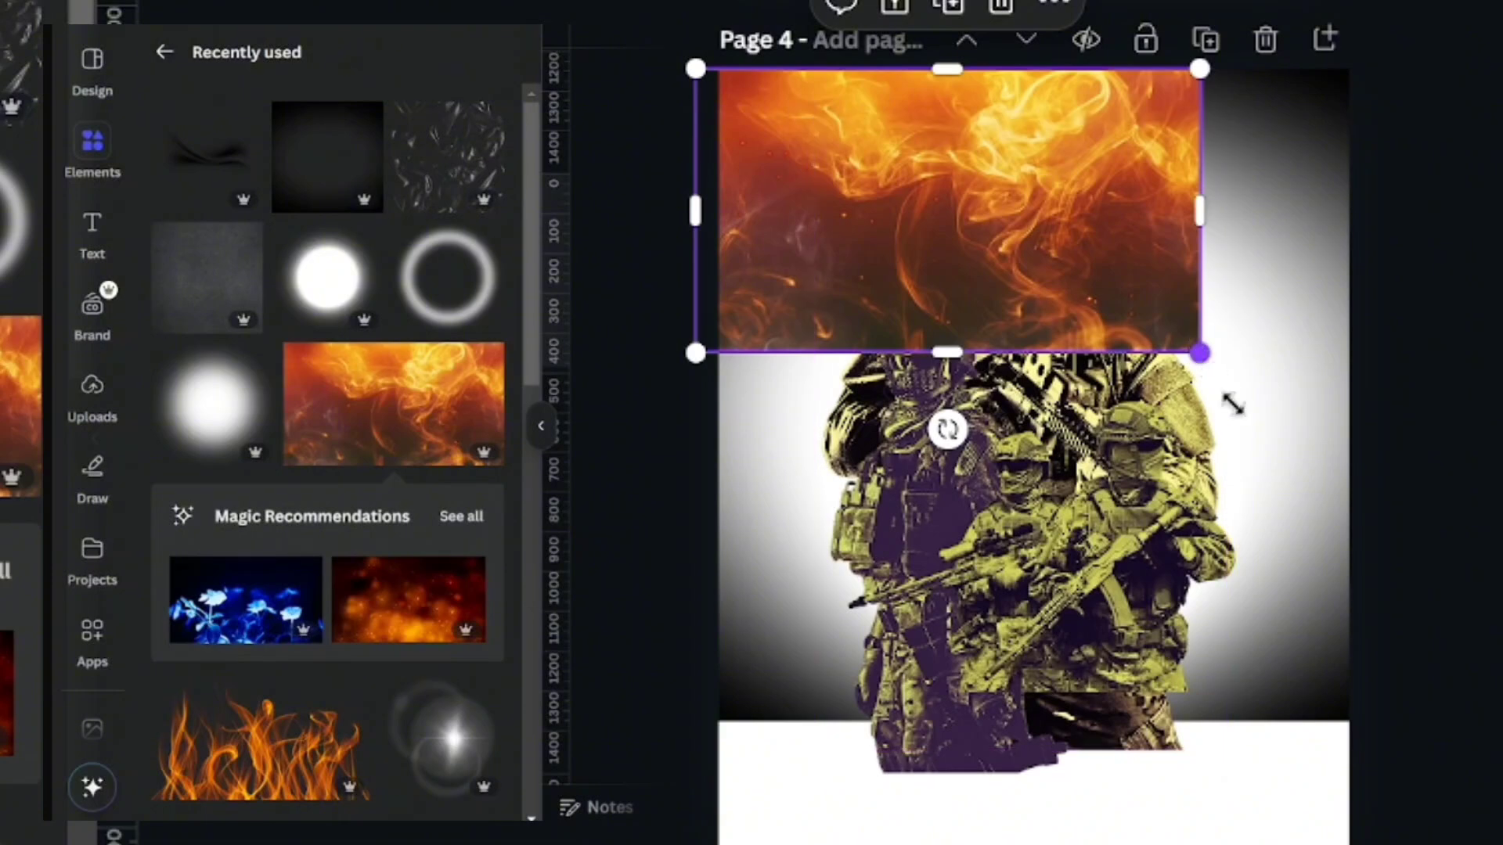
left_click_drag(1232, 404, 1327, 558)
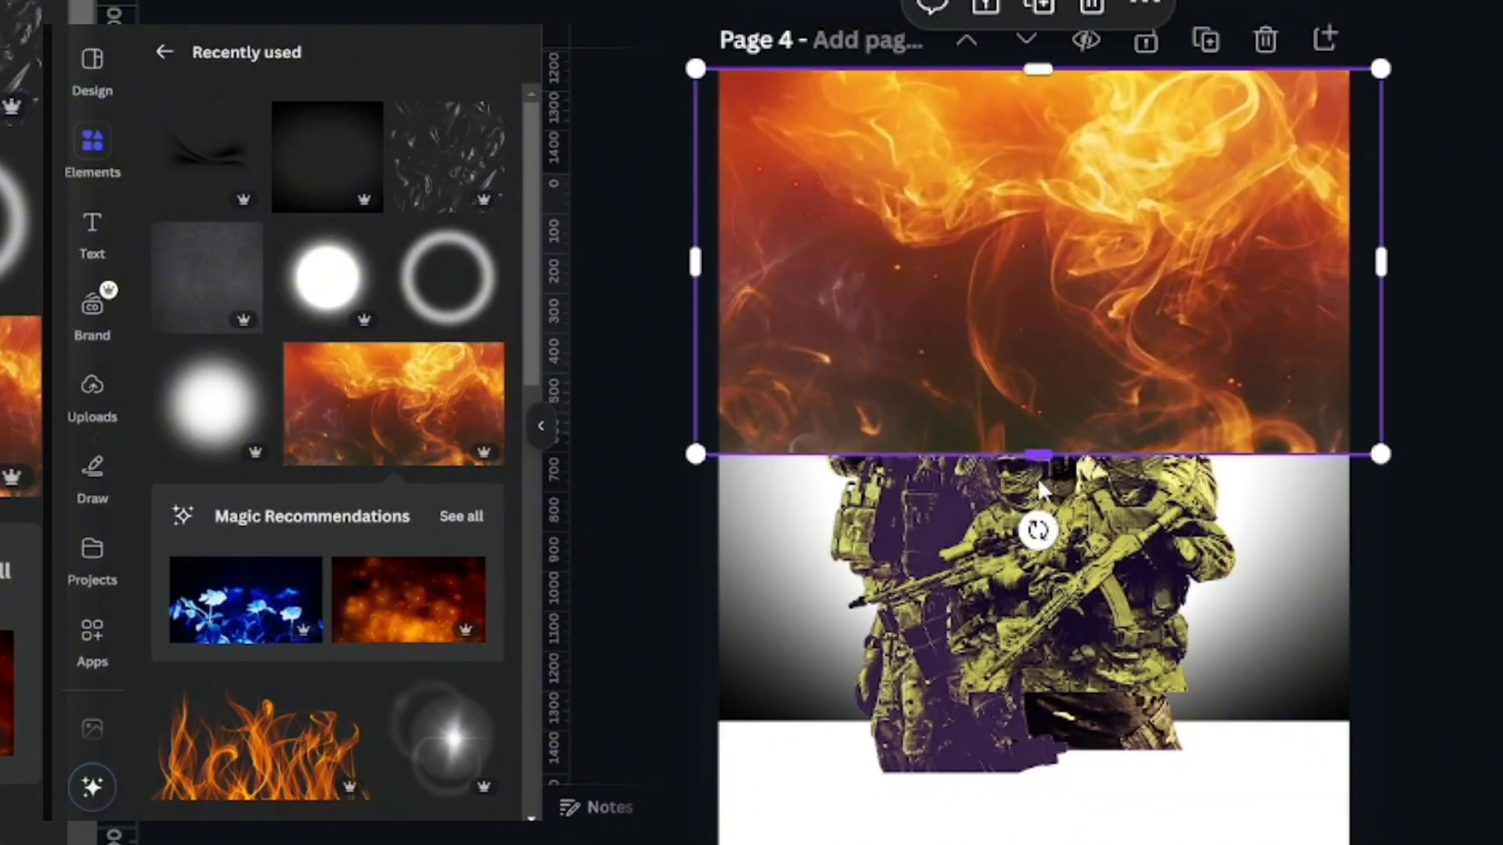
left_click_drag(1038, 483, 1037, 750)
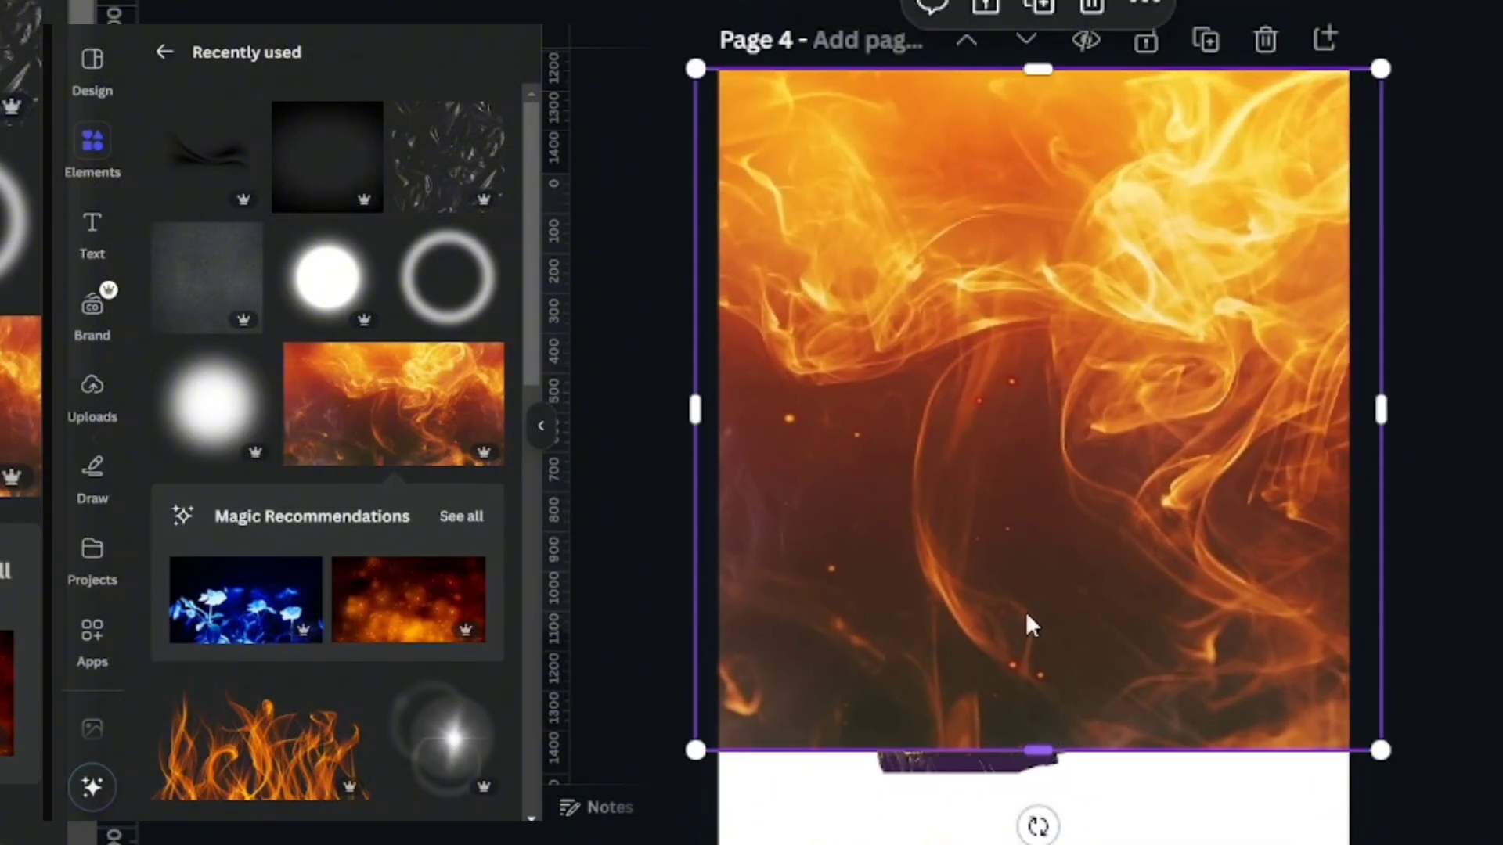
left_click_drag(1061, 426, 1045, 419)
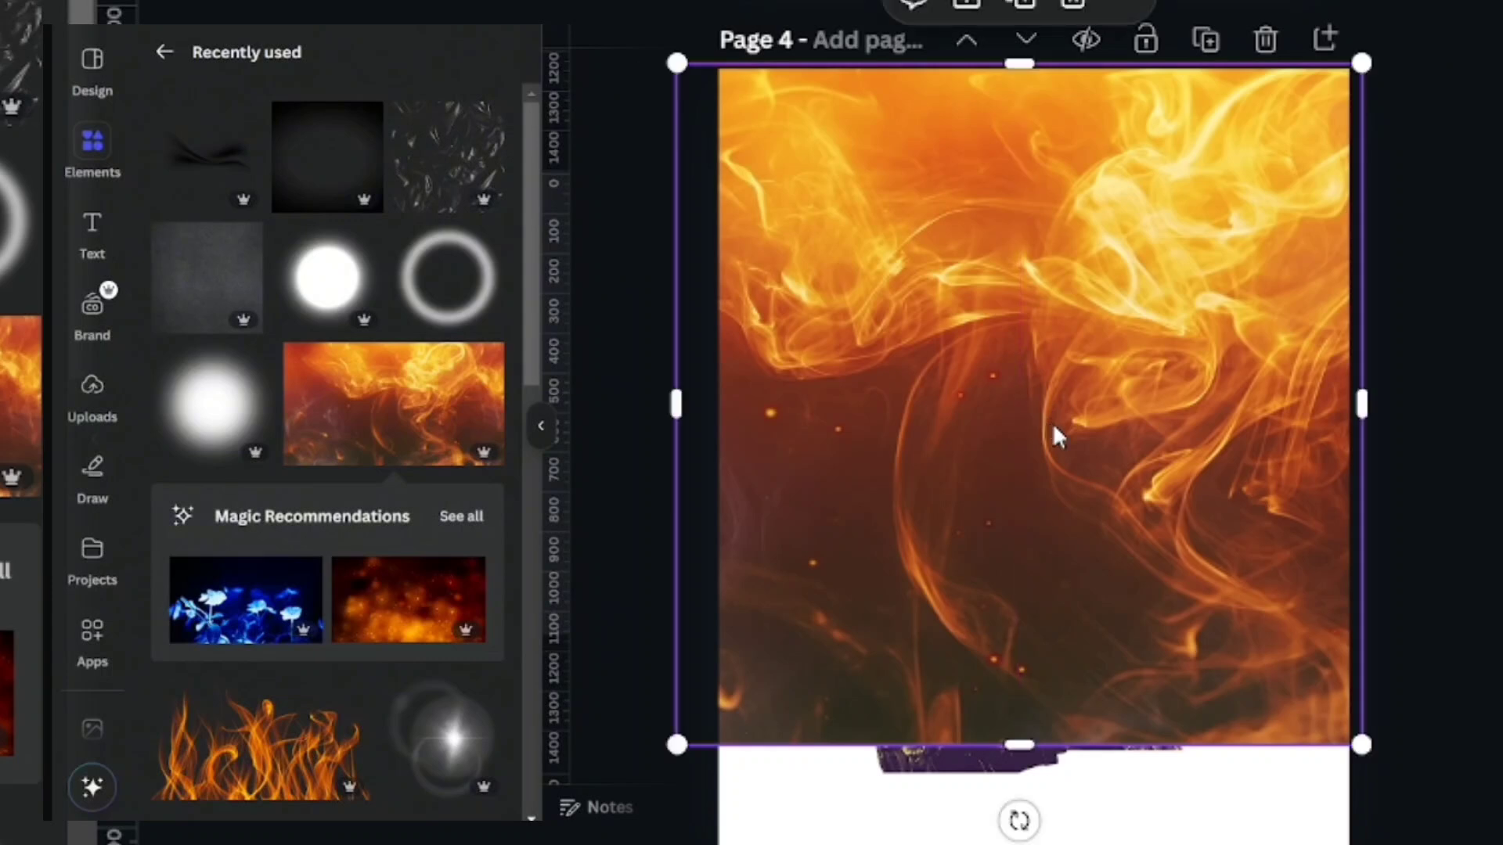
Send the fire and smoke image backward until it sits behind the soldiers and the white glow.
key("ctrl+[")
key("ctrl+[")
key("ctrl+[")
key("ctrl+[")
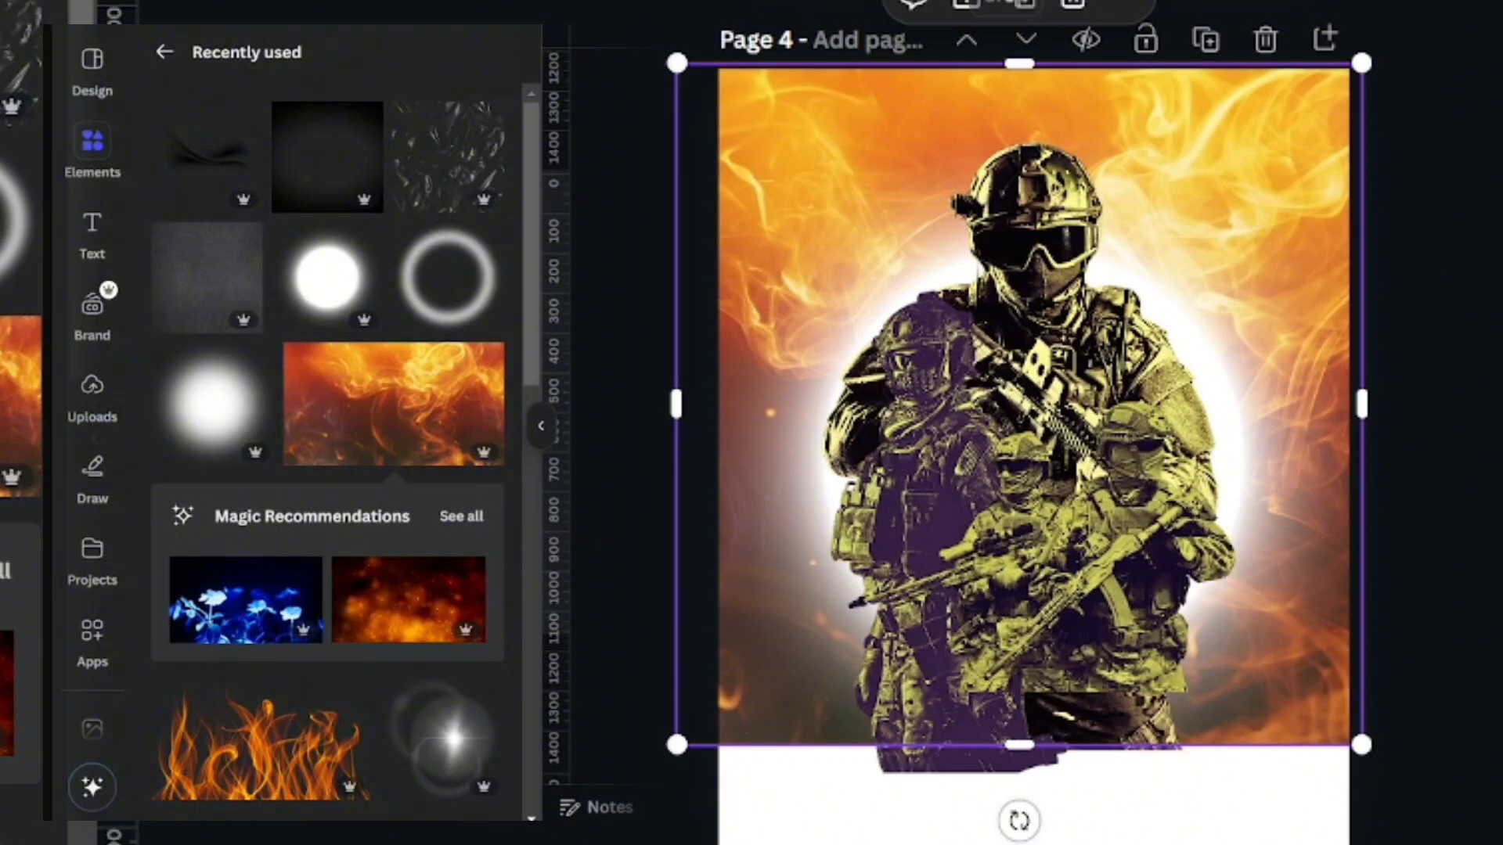
Try the Hibiscus, Amethyst, Outrun and X-Pro + filters on the fire background and apply the X-Pro - filter.
left_click(583, 4)
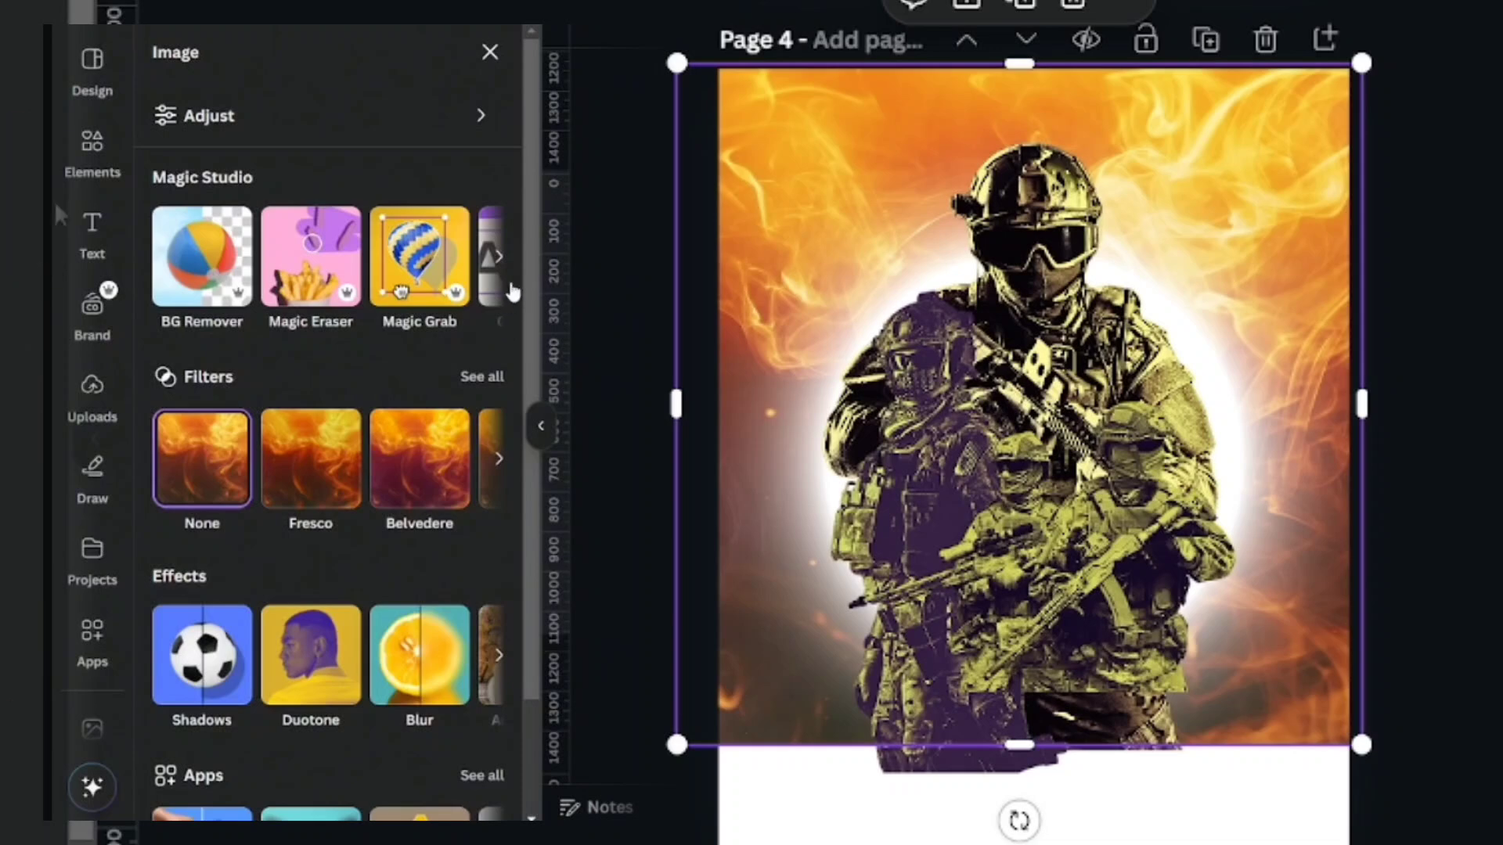
left_click(482, 377)
left_click_drag(527, 198, 526, 763)
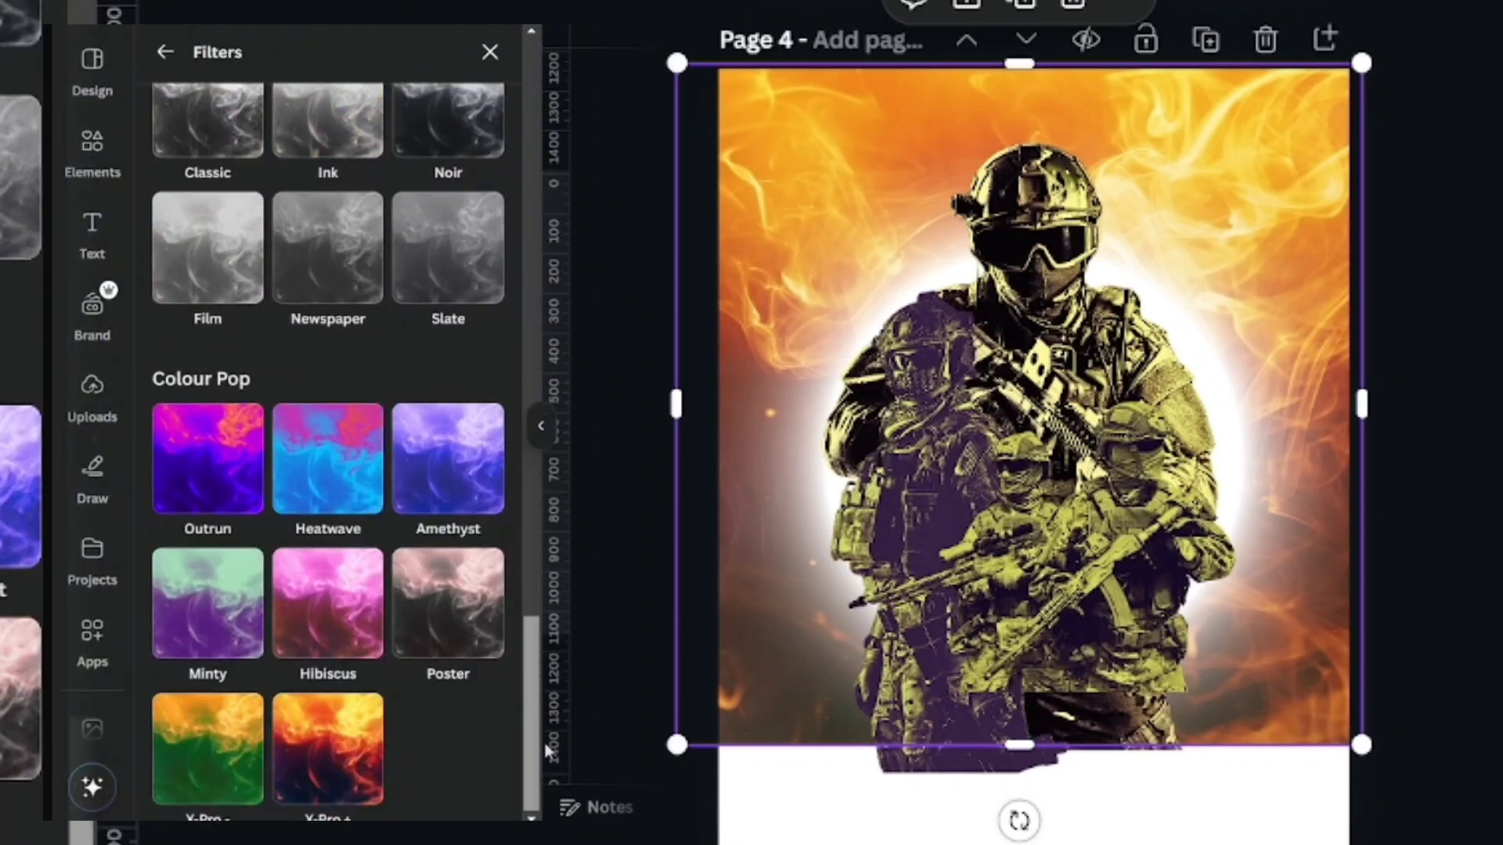
left_click(343, 615)
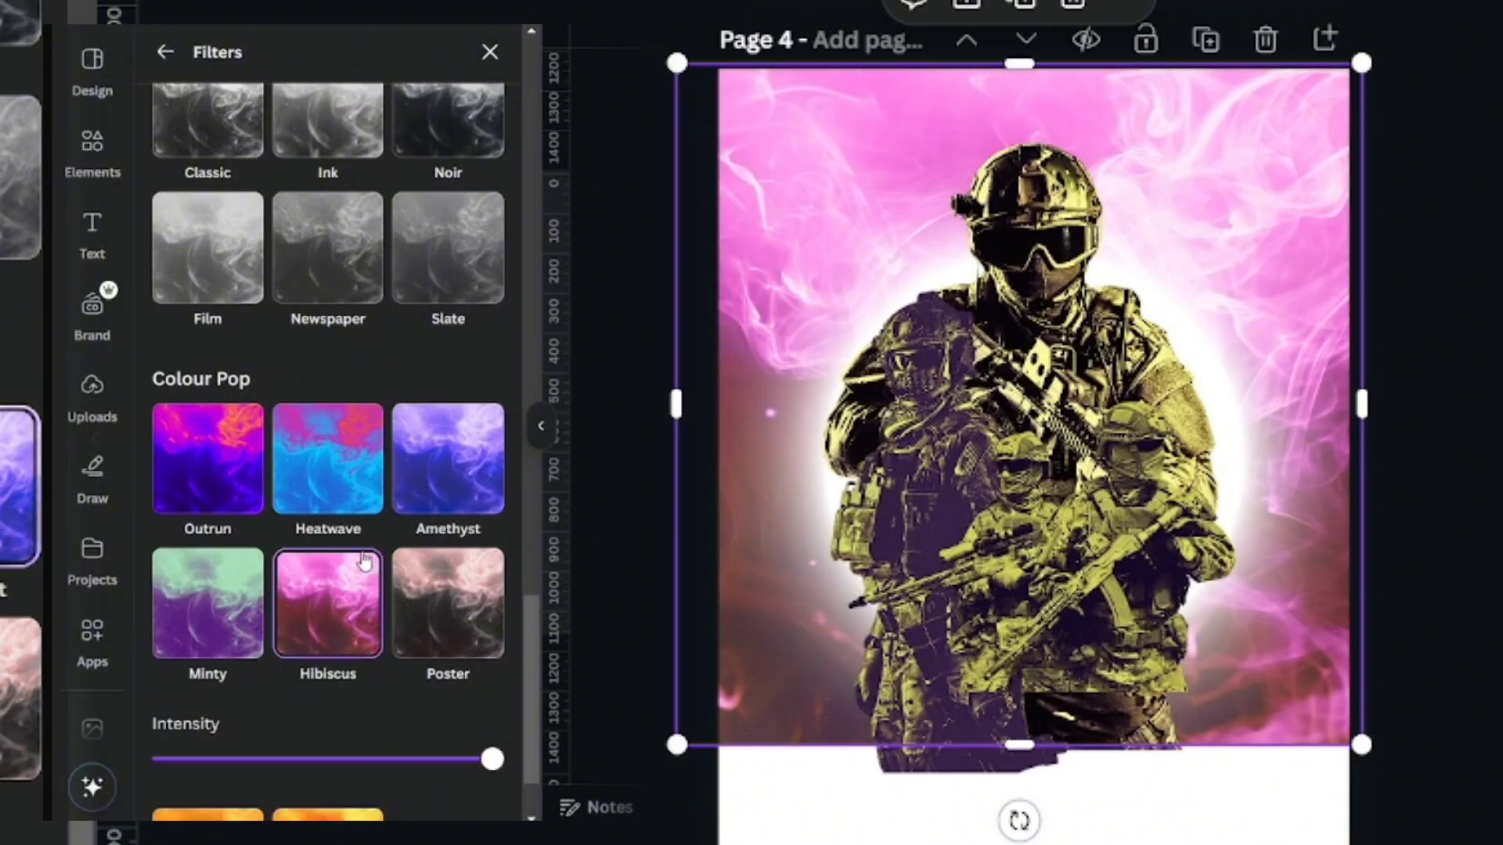
left_click(425, 495)
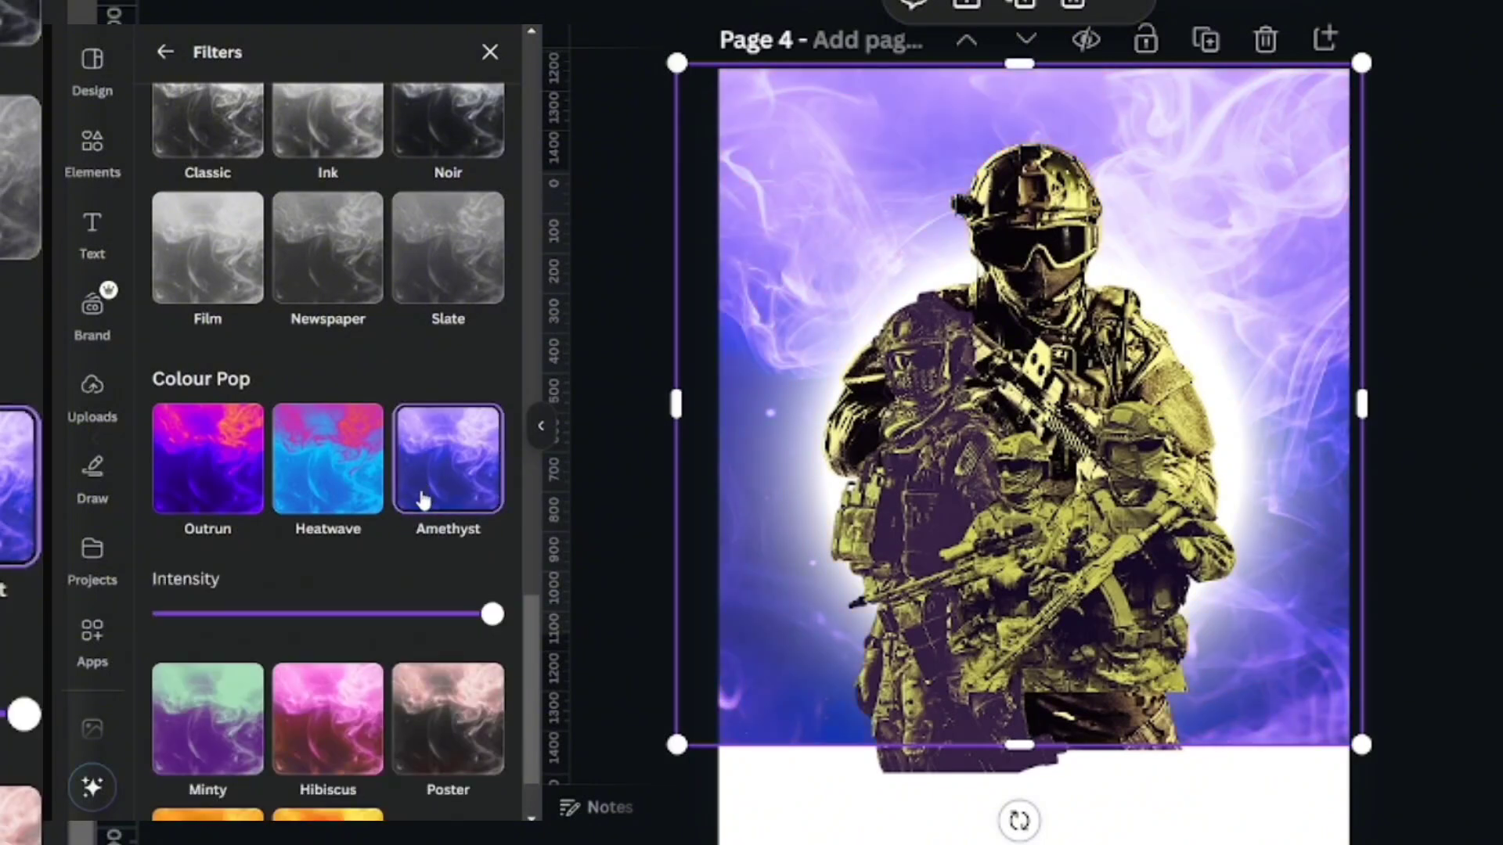
left_click(233, 491)
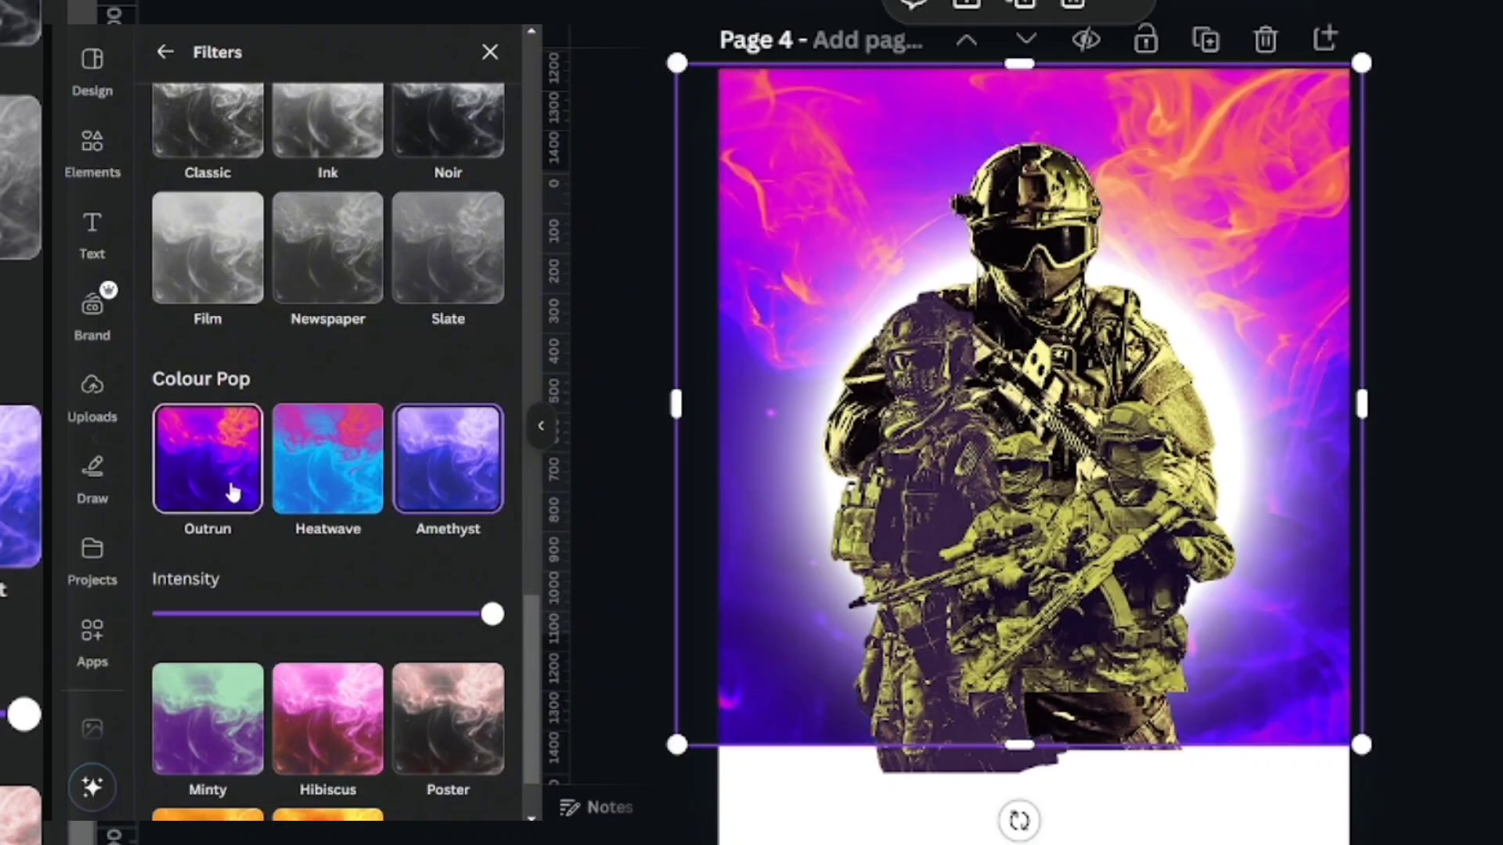
left_click(449, 477)
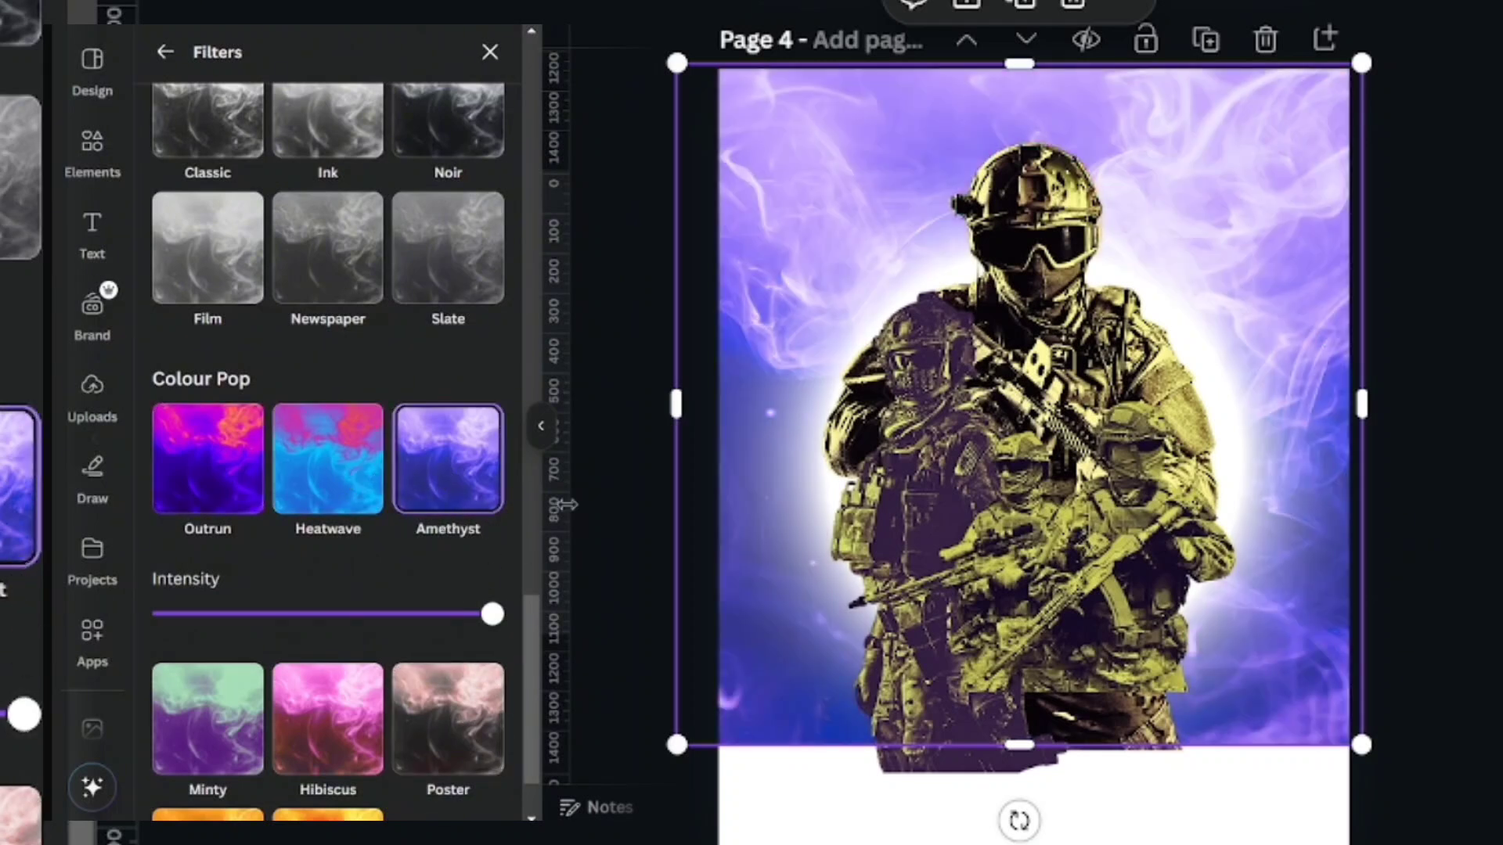
left_click_drag(531, 622, 538, 661)
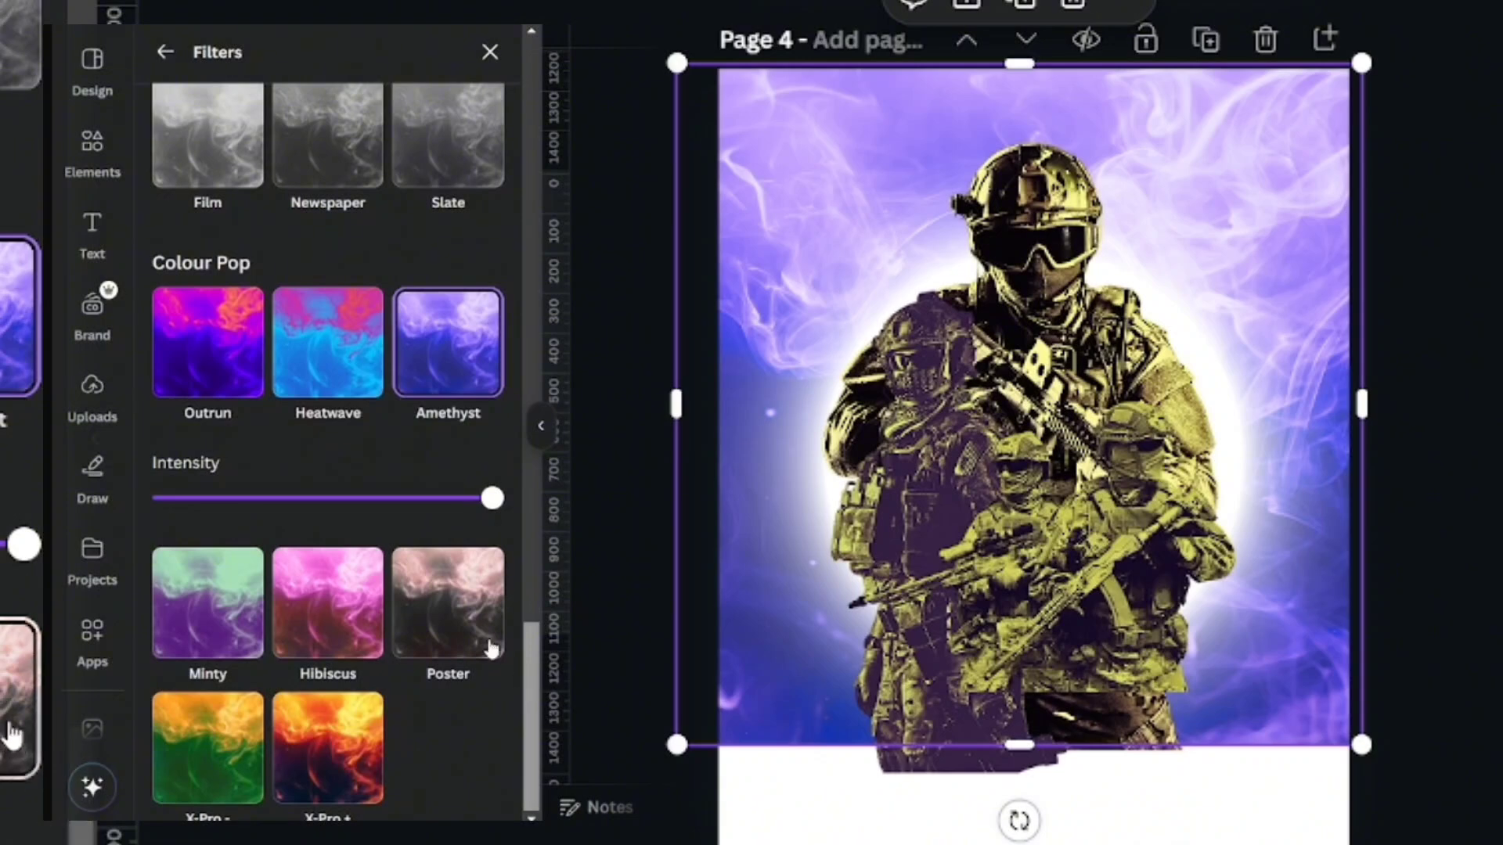
left_click(347, 754)
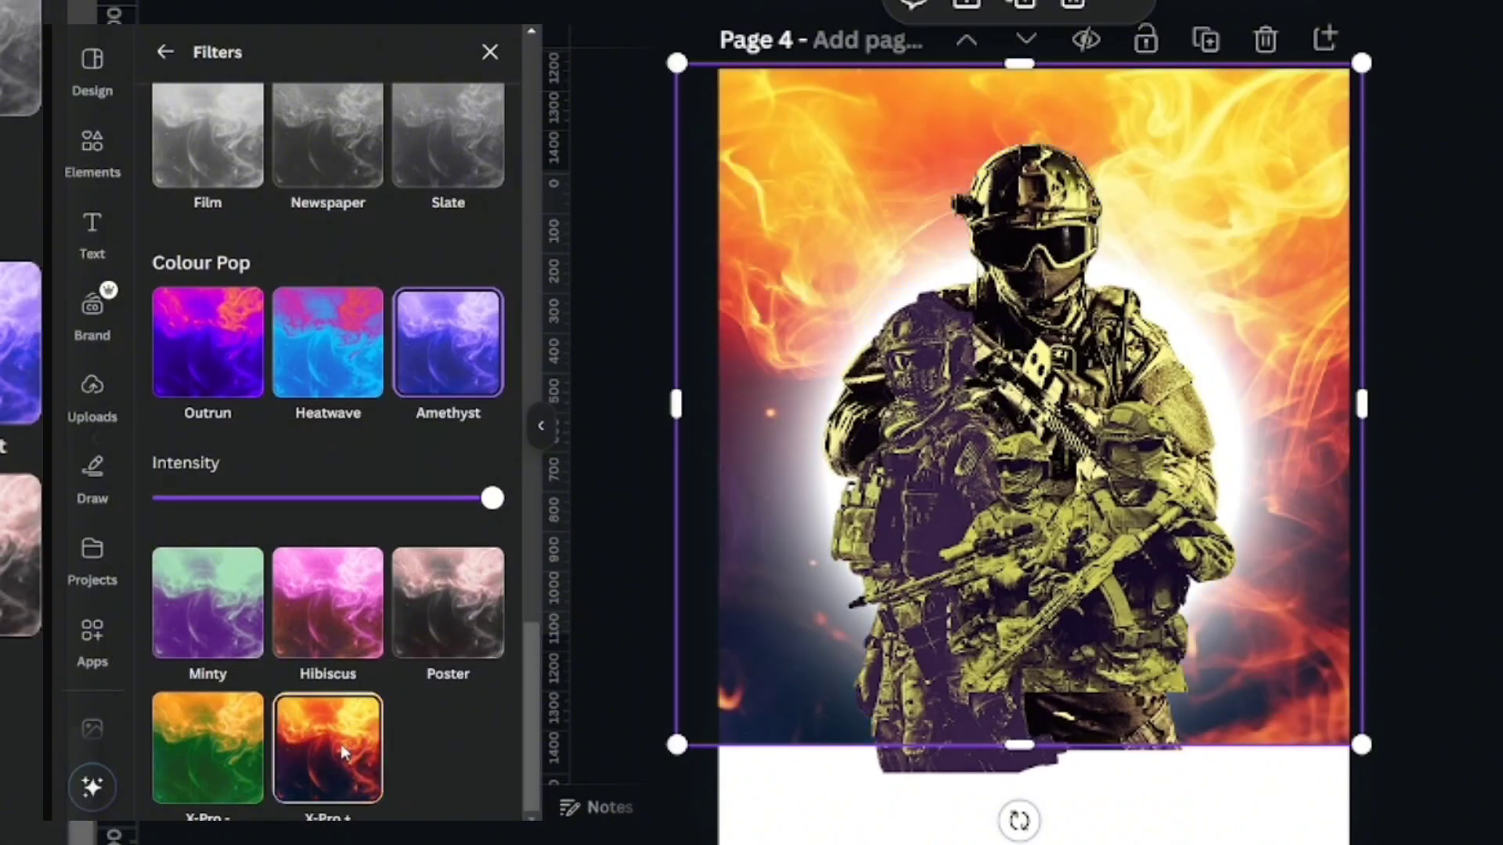
left_click(235, 666)
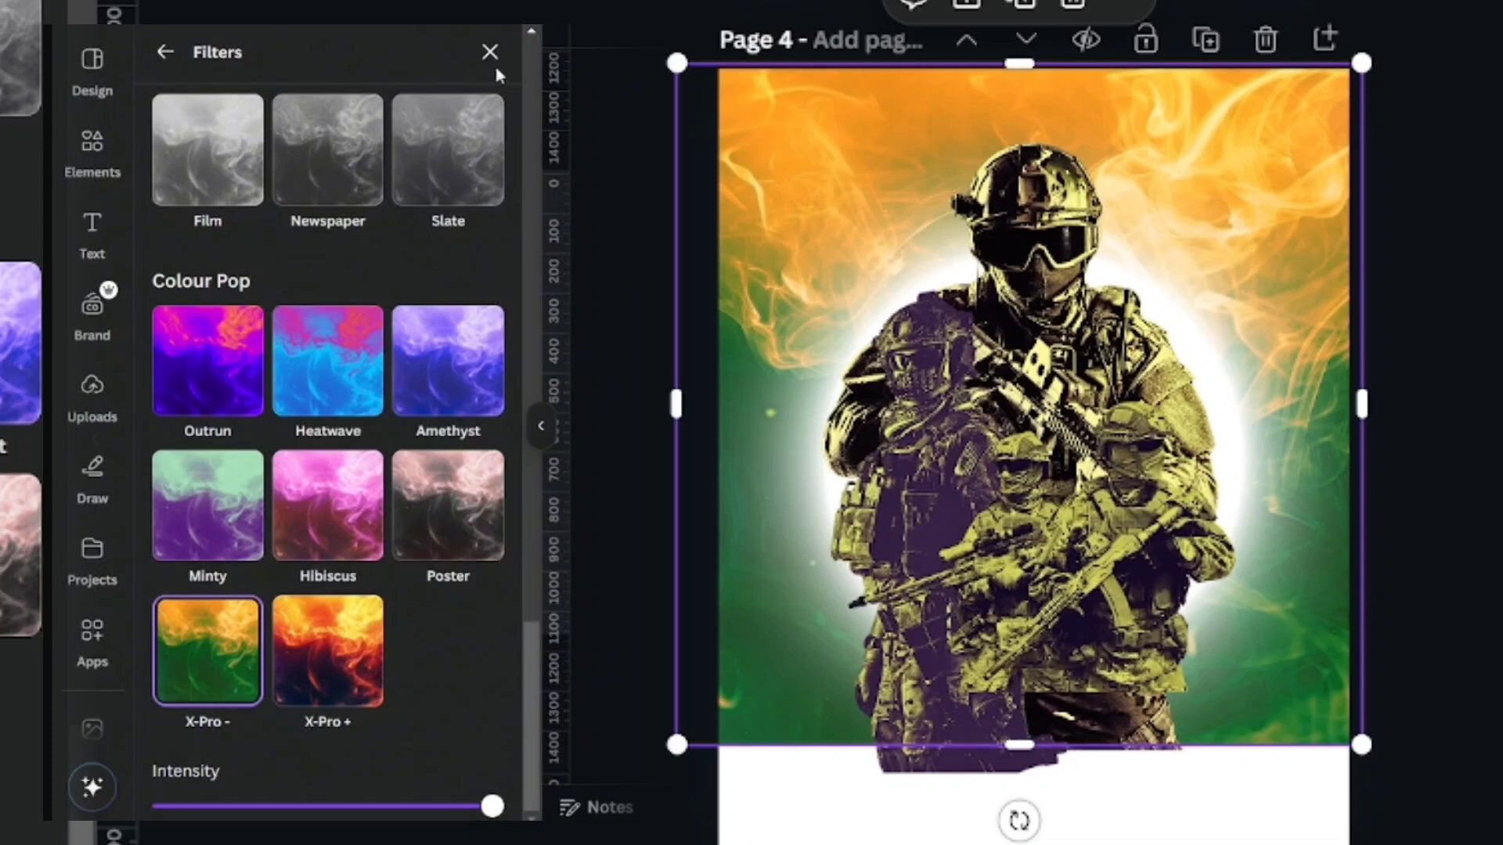
left_click(165, 51)
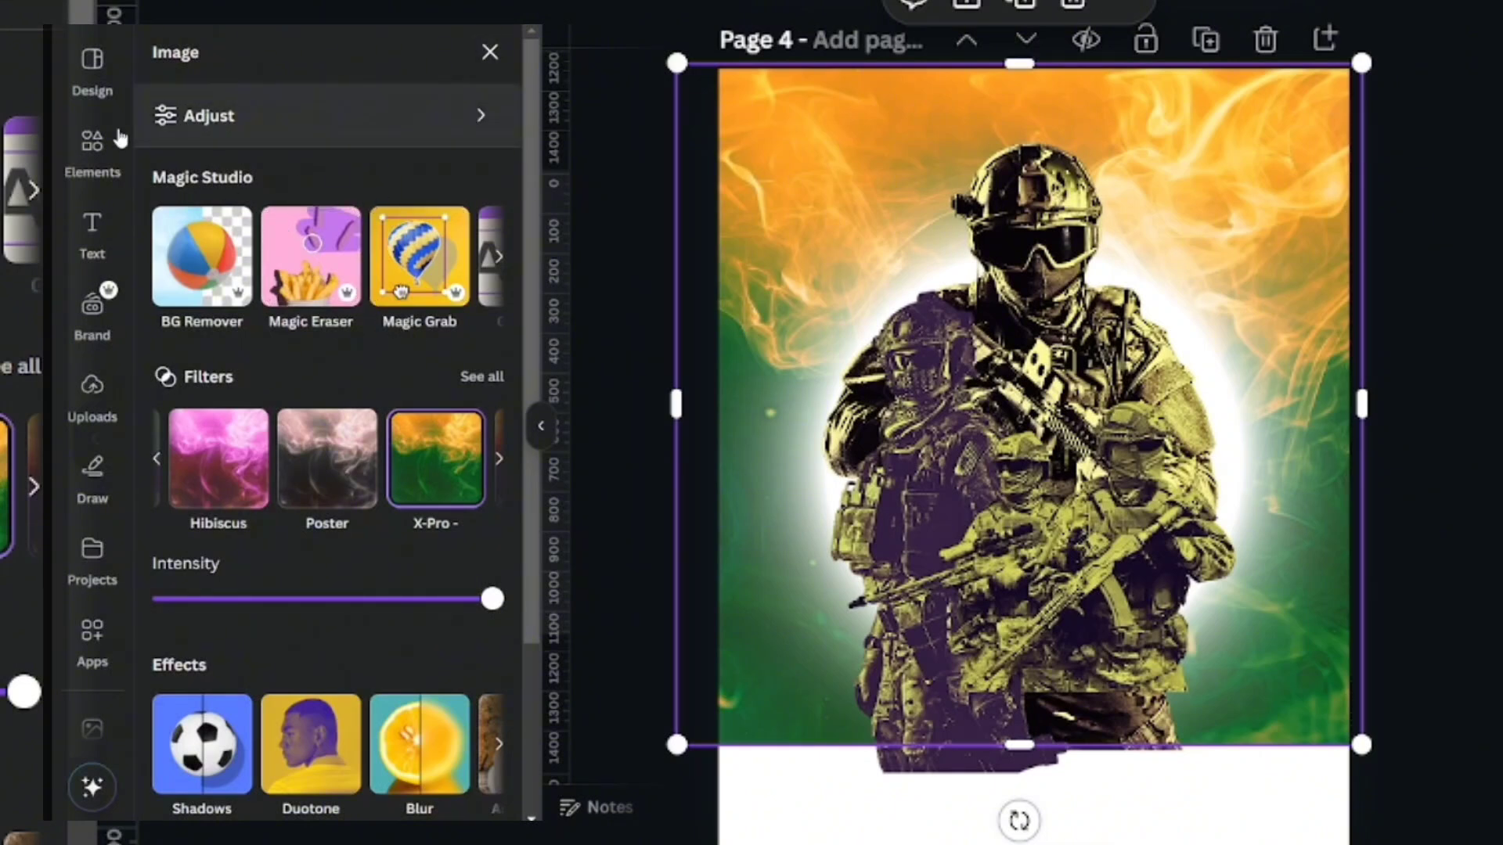
Search the elements for BLUR and look through all the graphics for a suitable blurred shape.
left_click(641, 207)
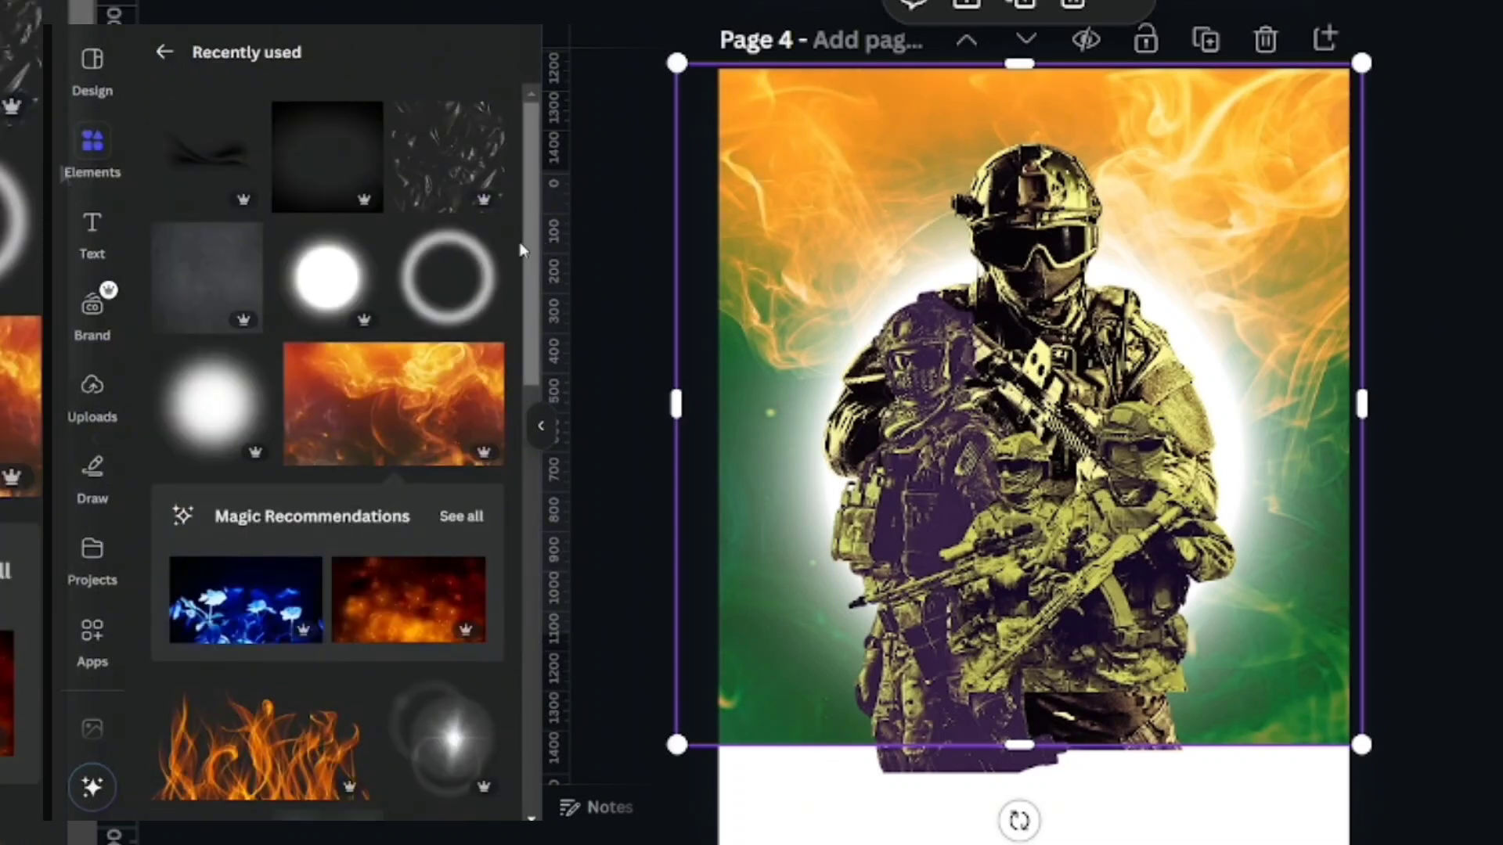
left_click_drag(523, 210, 545, 165)
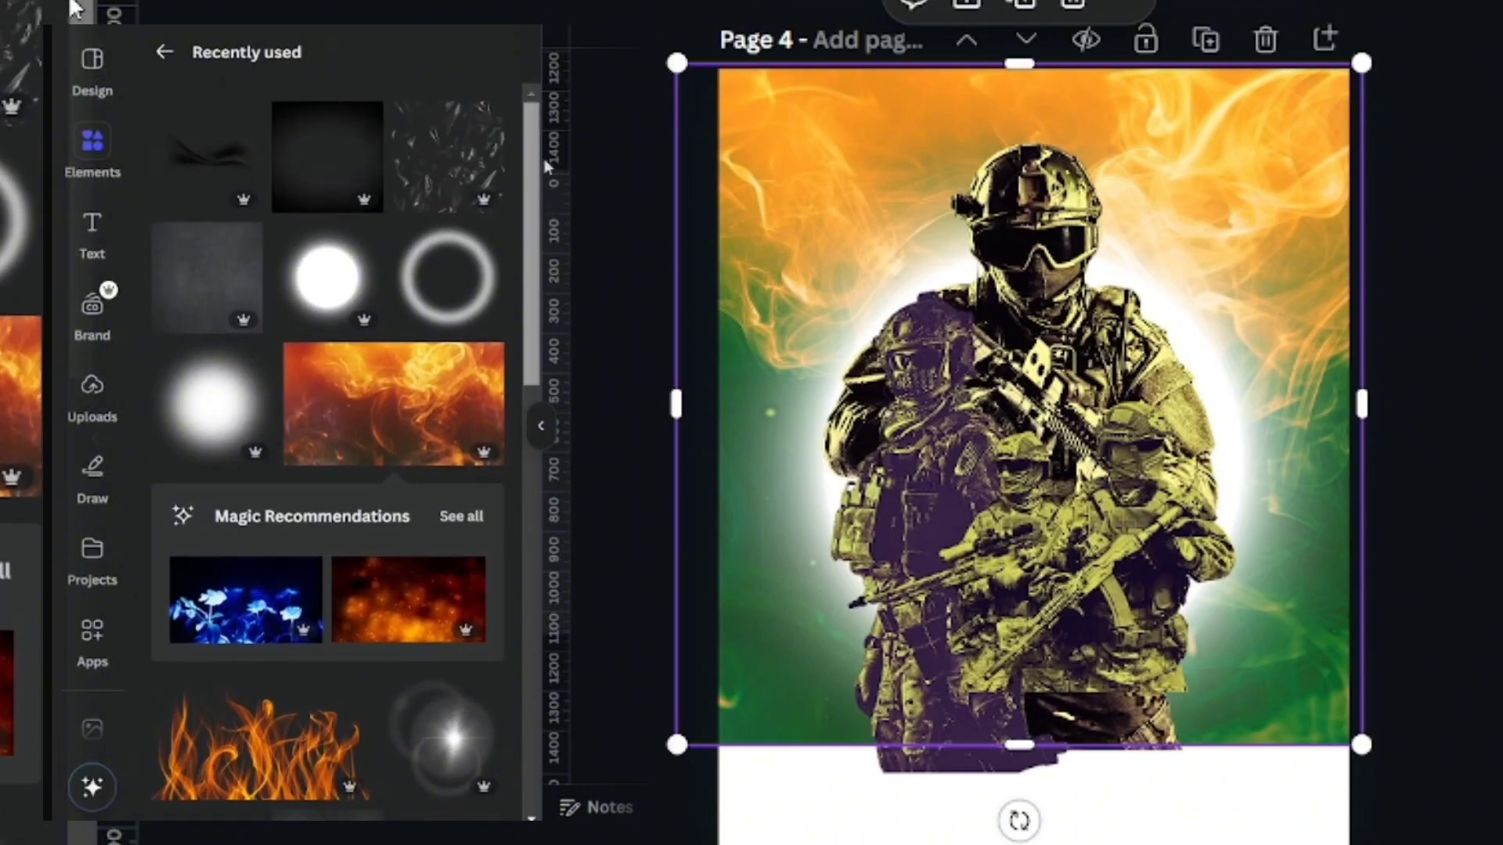
left_click(164, 52)
left_click(289, 61)
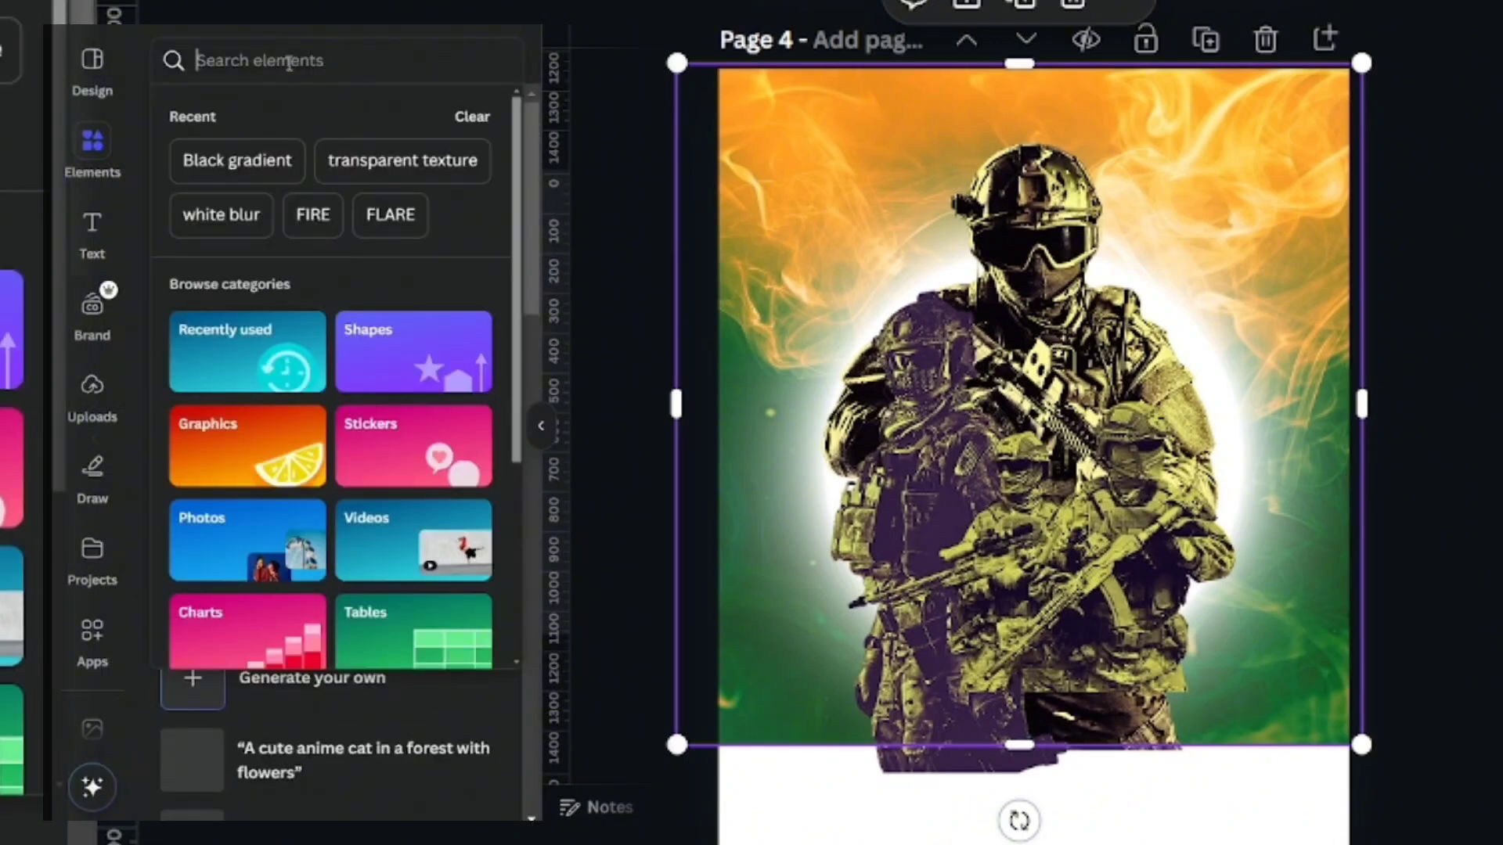
type("BLUR")
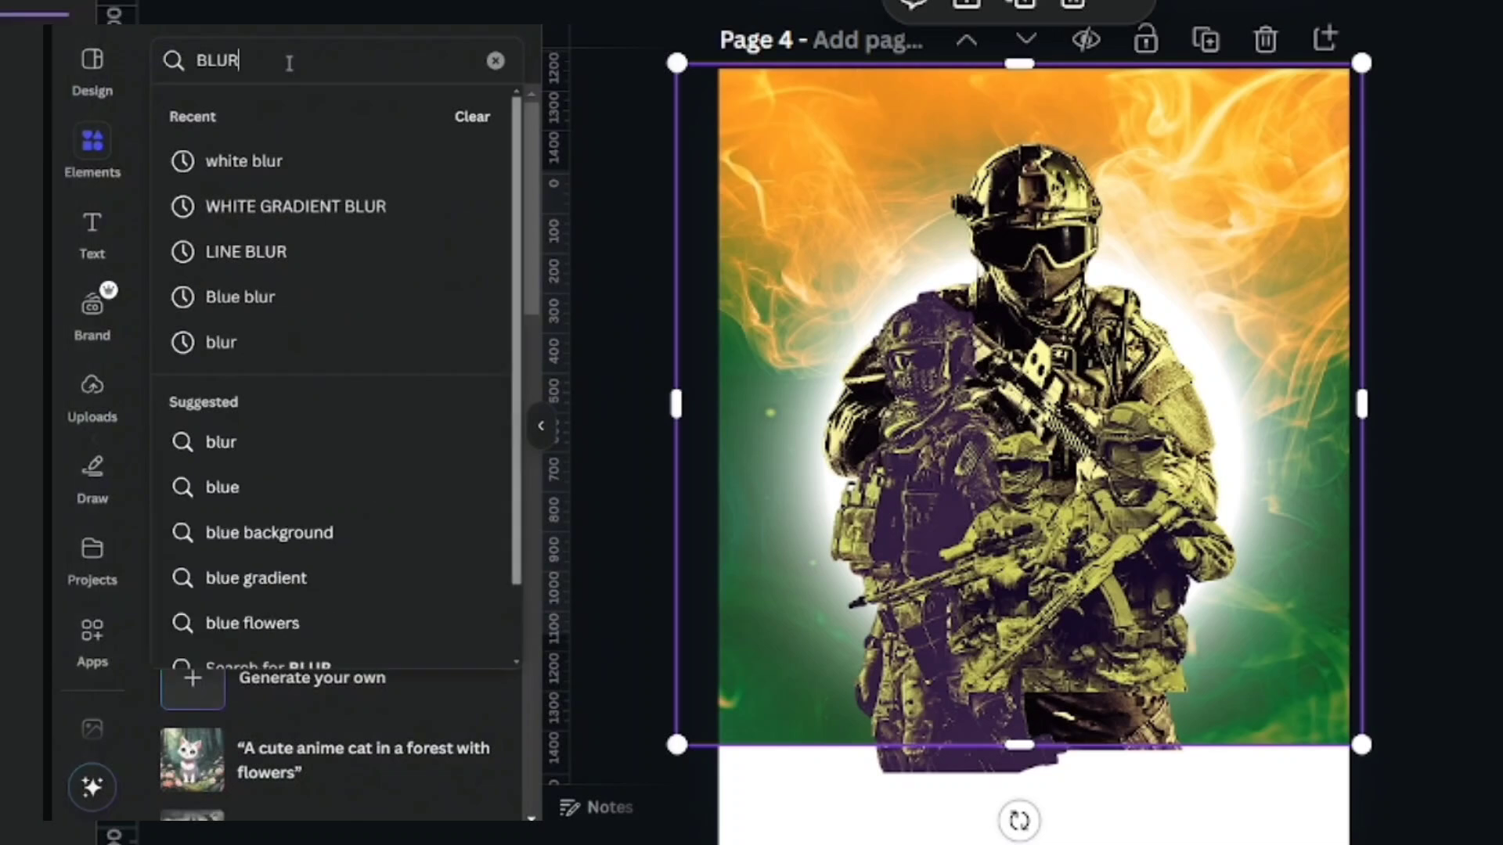
key("Return")
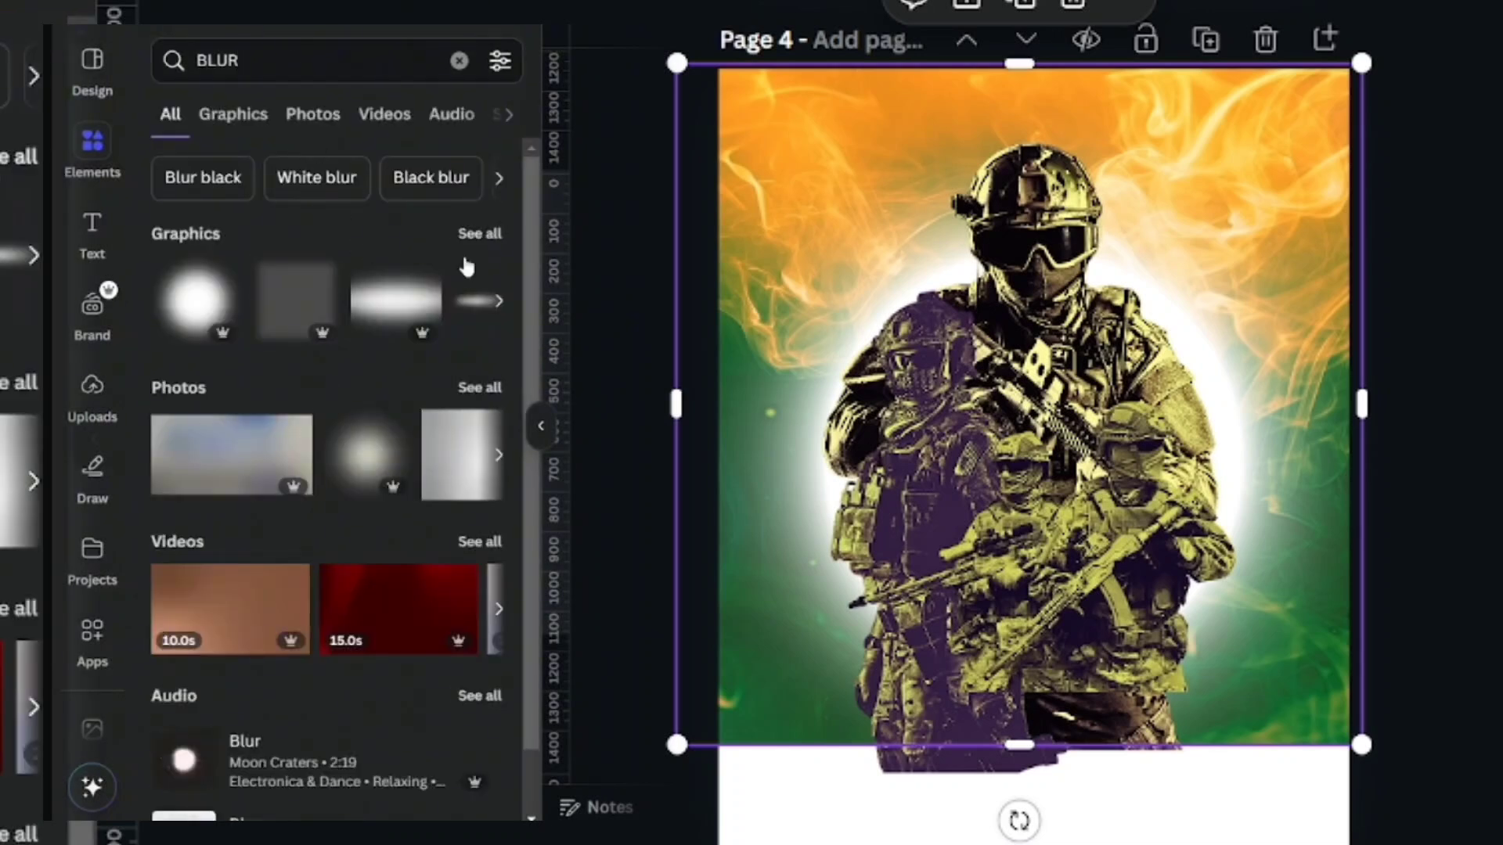
left_click(474, 233)
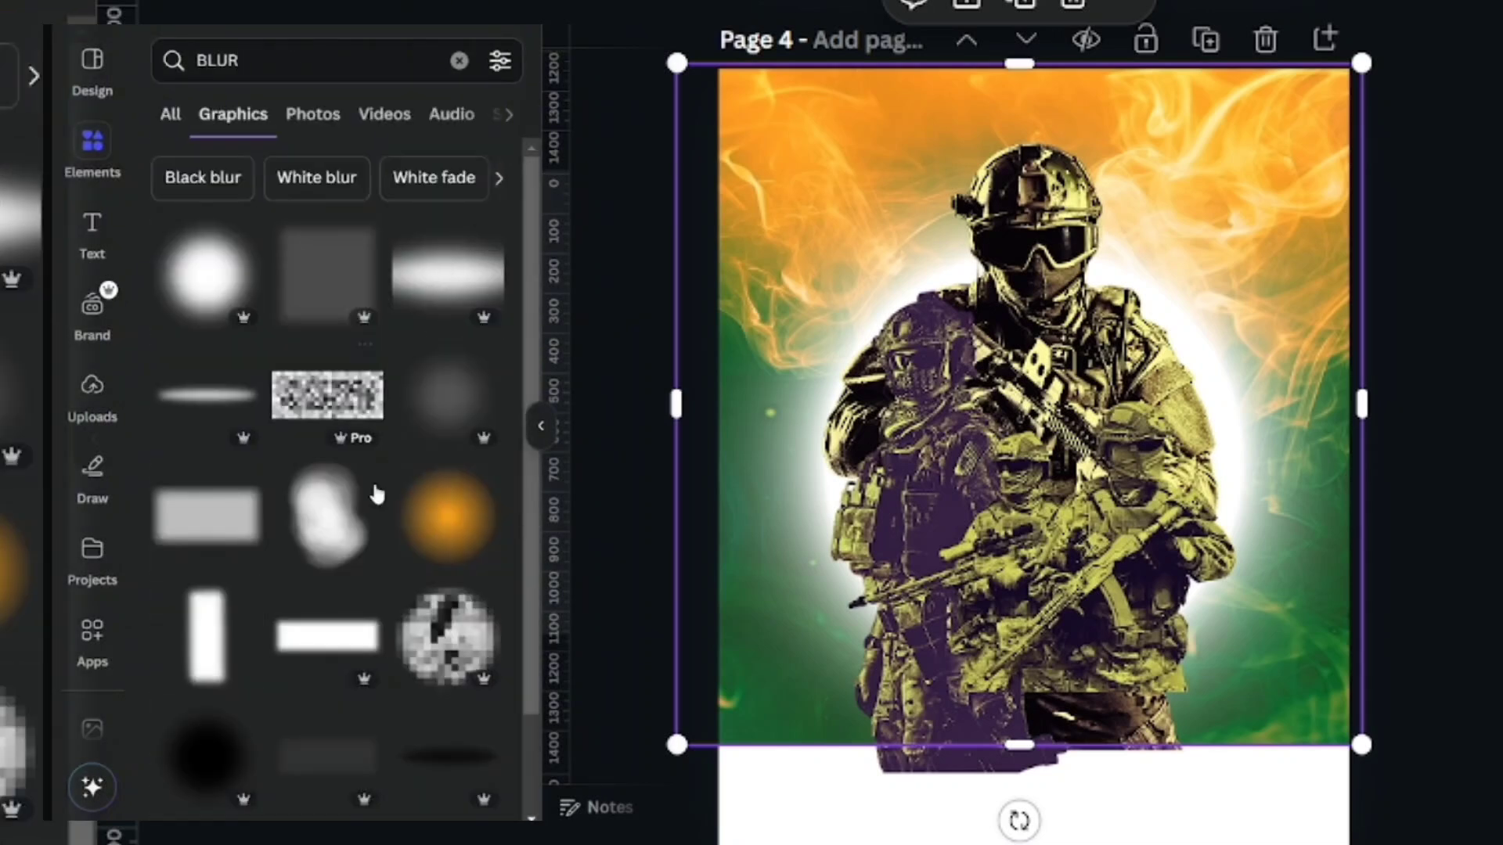
scroll(523, 342, "down", 7)
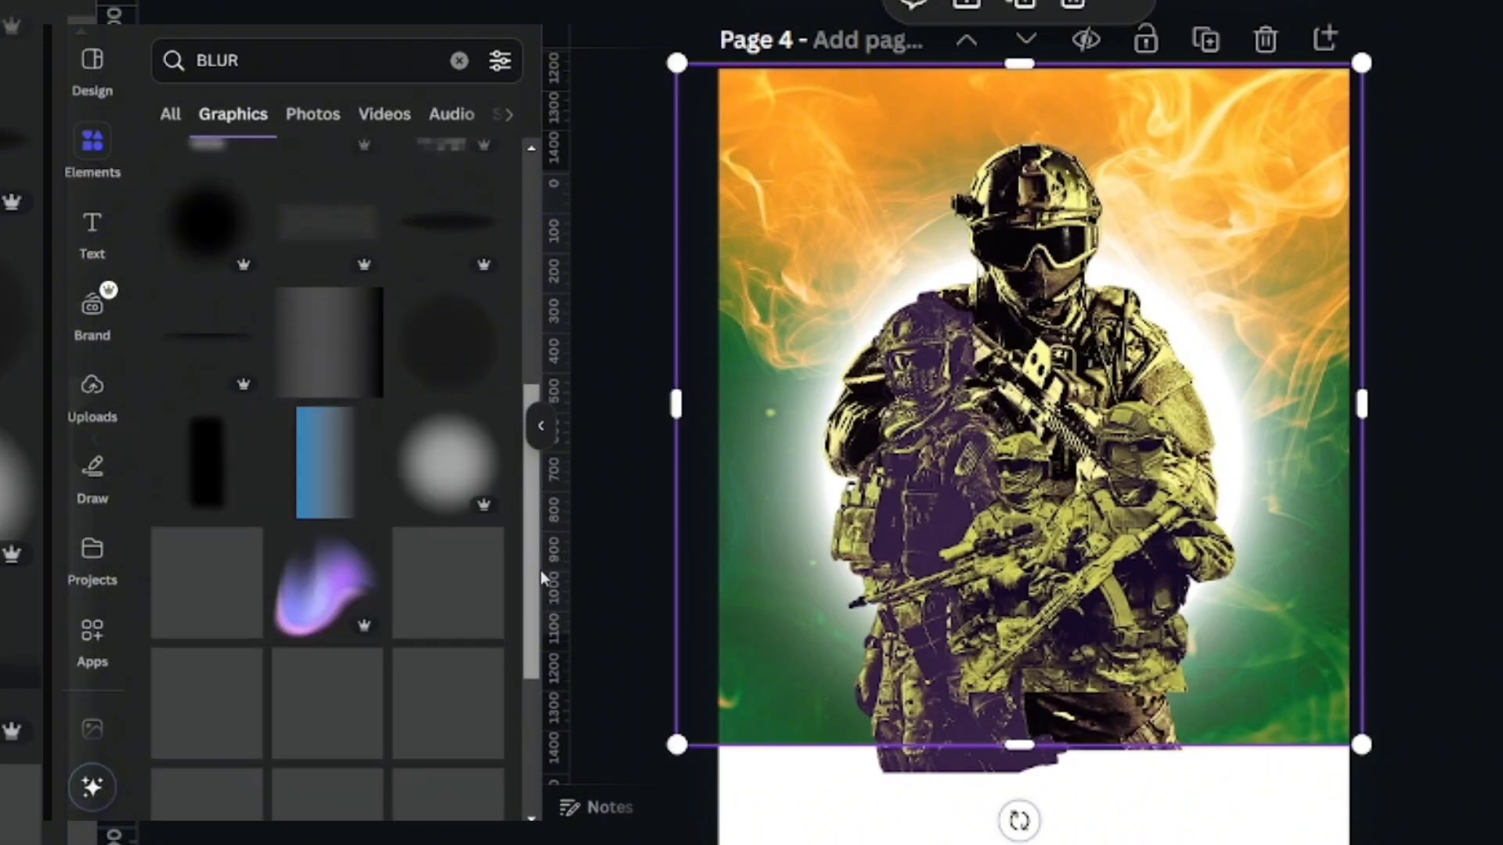
scroll(533, 645, "down", 3)
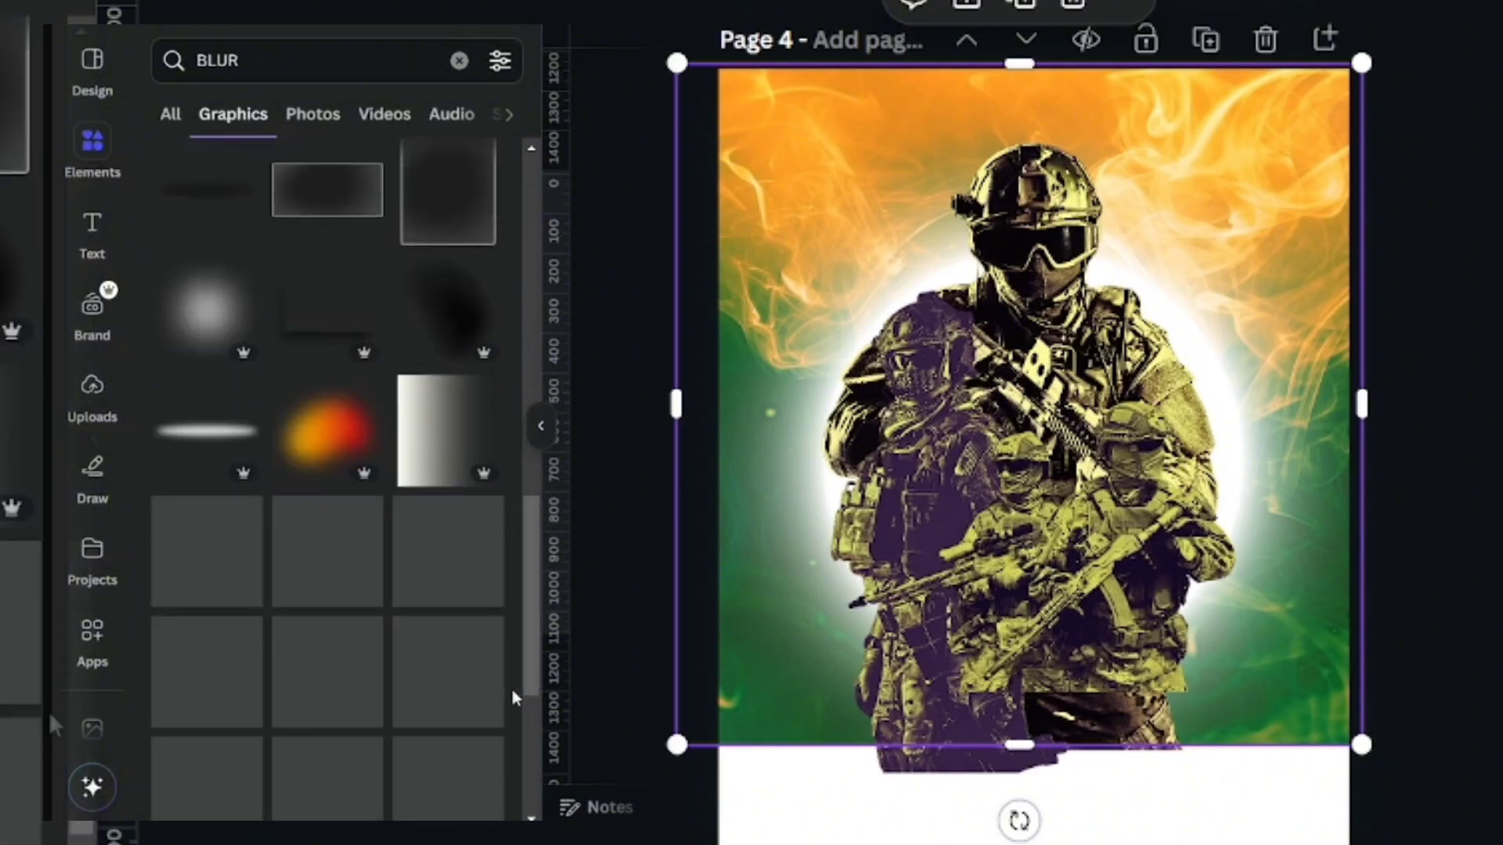
scroll(531, 597, "down", 5)
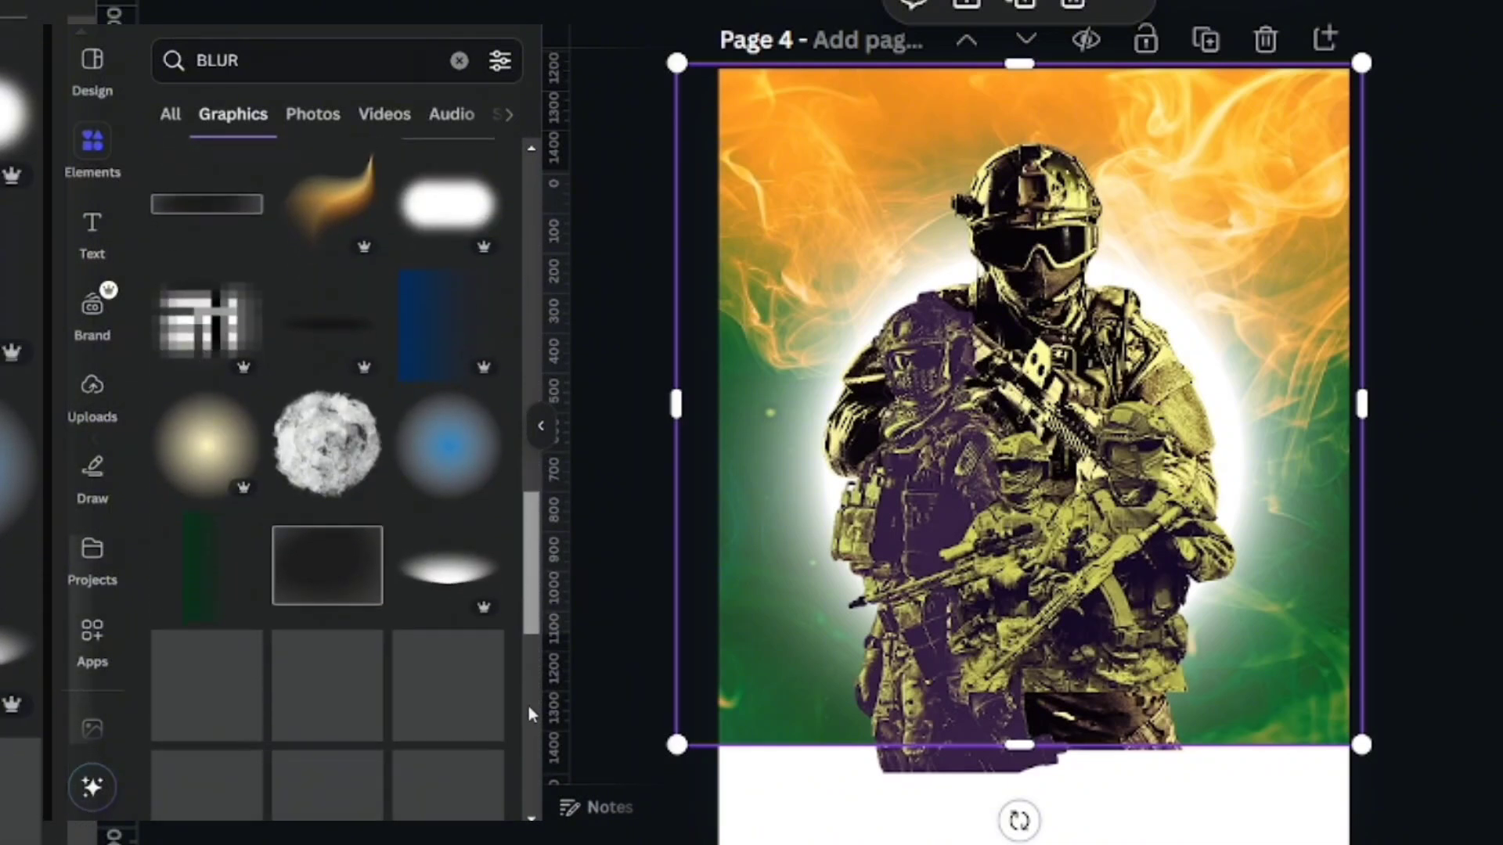
left_click_drag(523, 561, 532, 776)
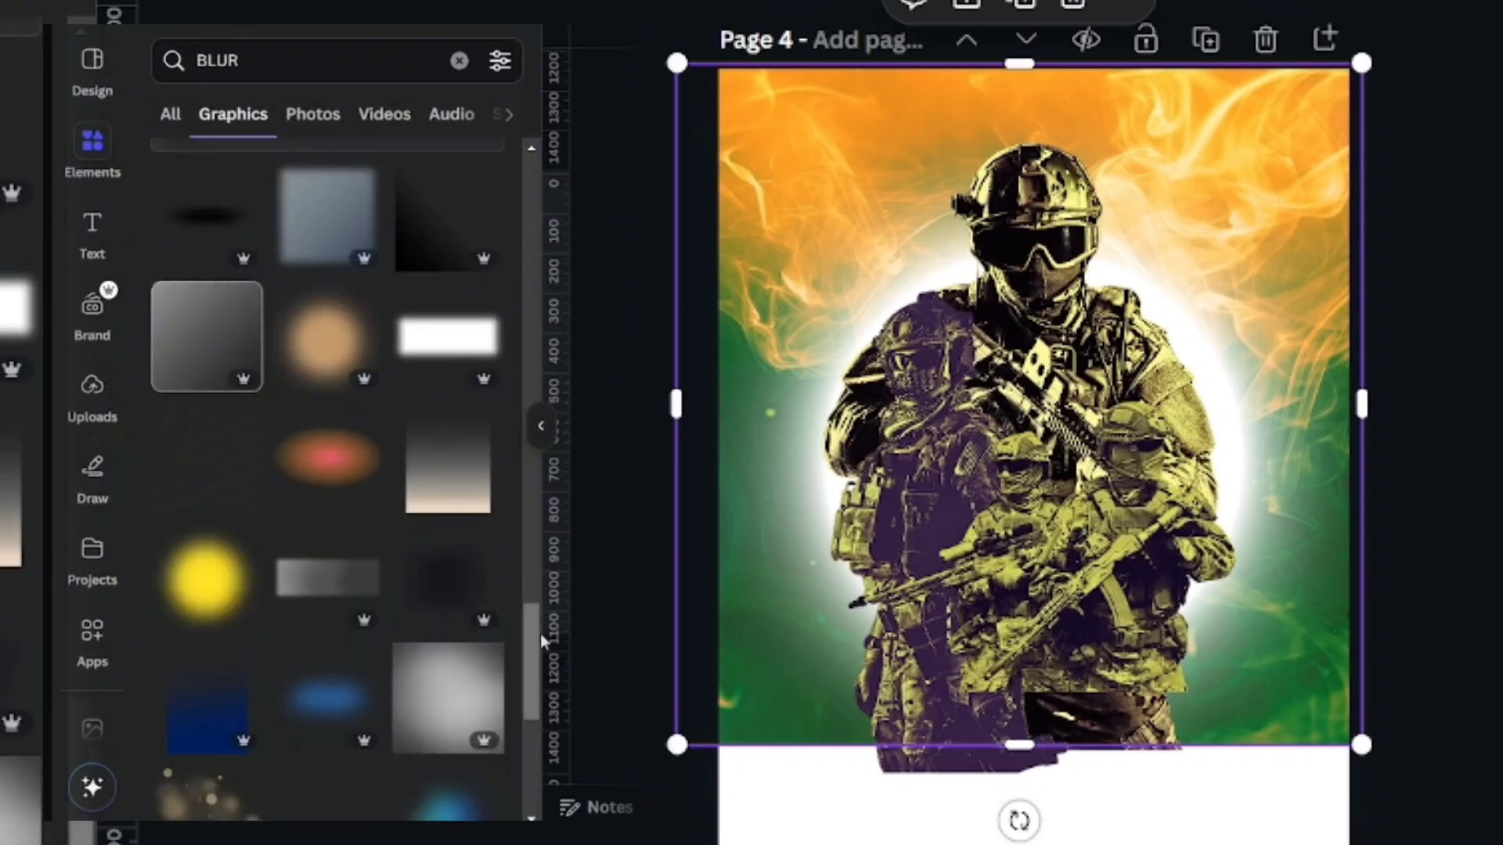
scroll(501, 469, "down", 7)
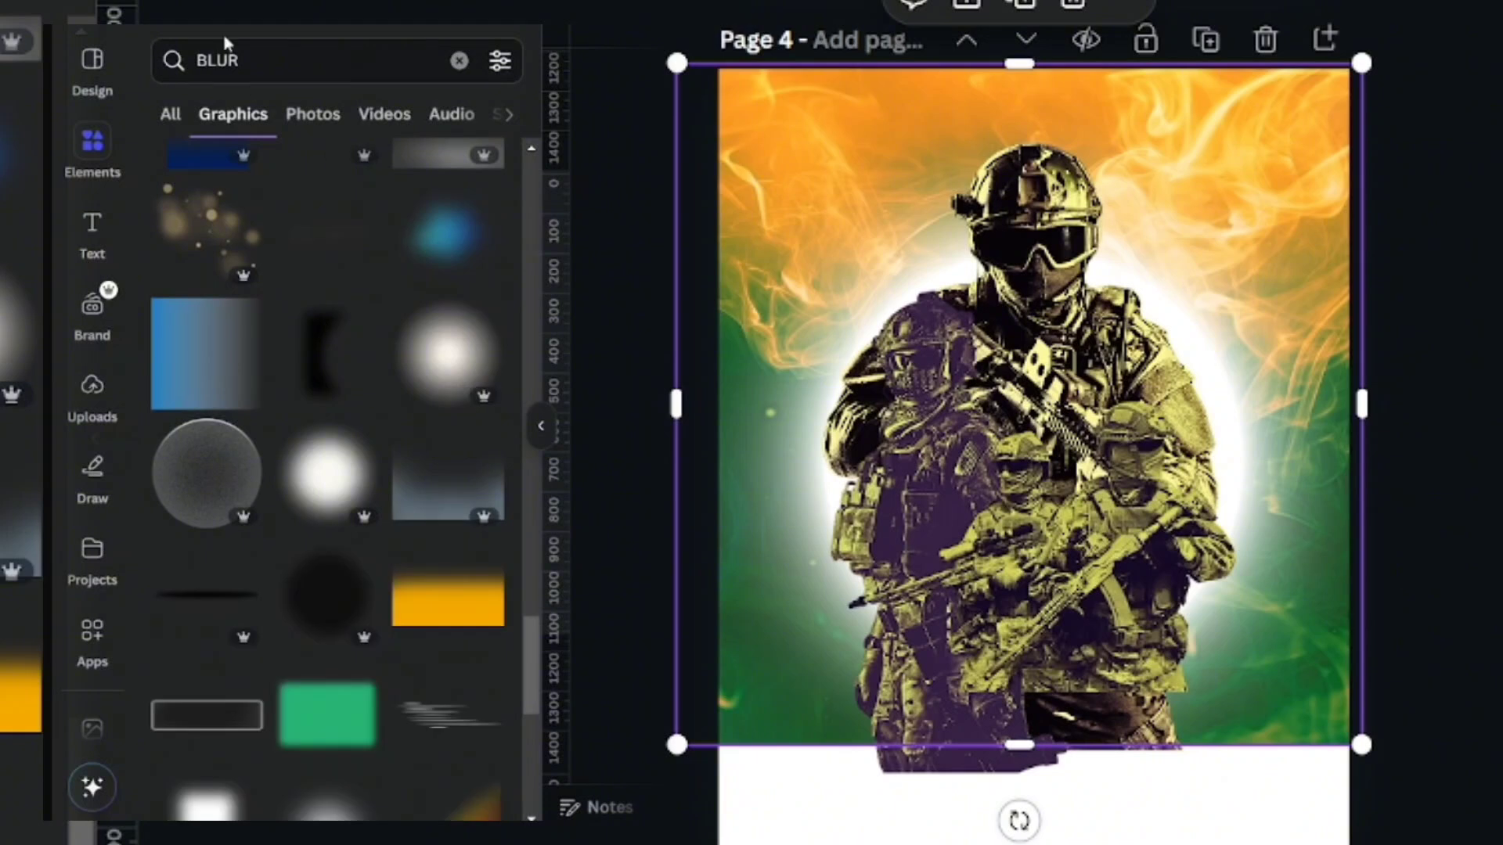
Narrow the graphics search to SQUARE BLUR.
left_click(226, 60)
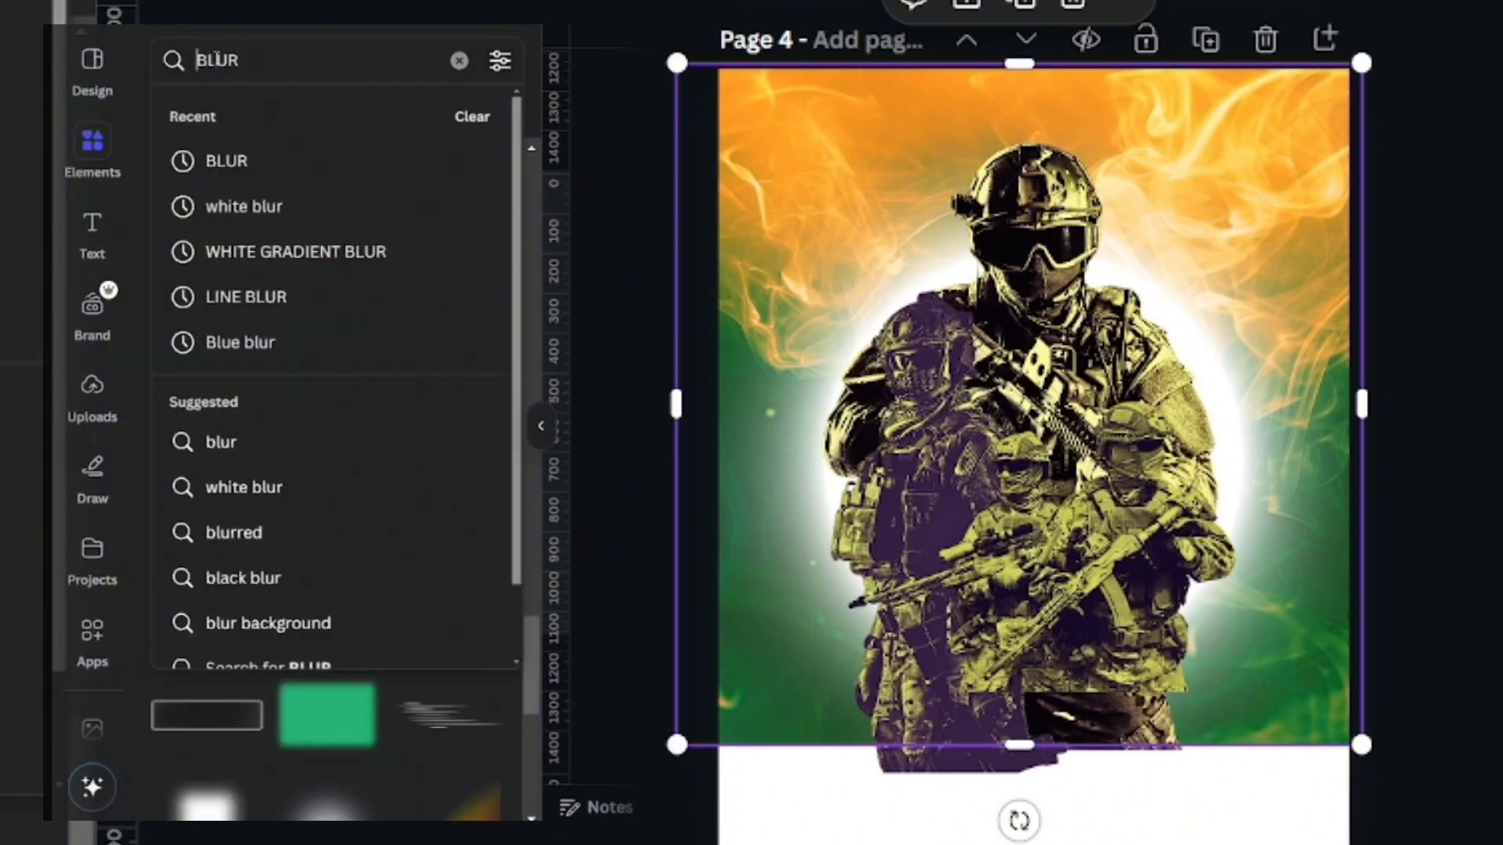
type("S")
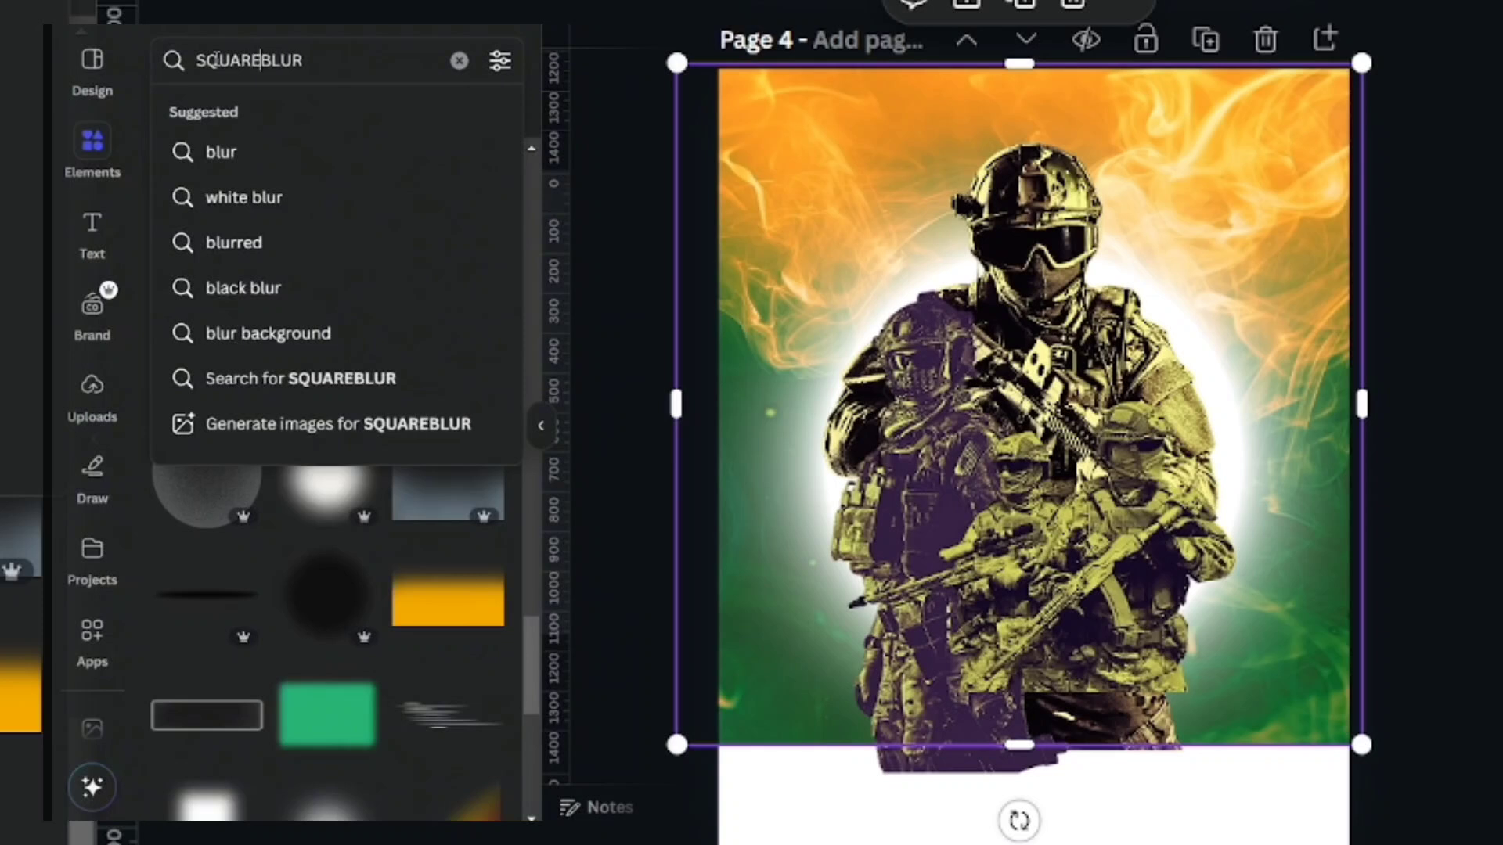
type("QUARE")
key("Return")
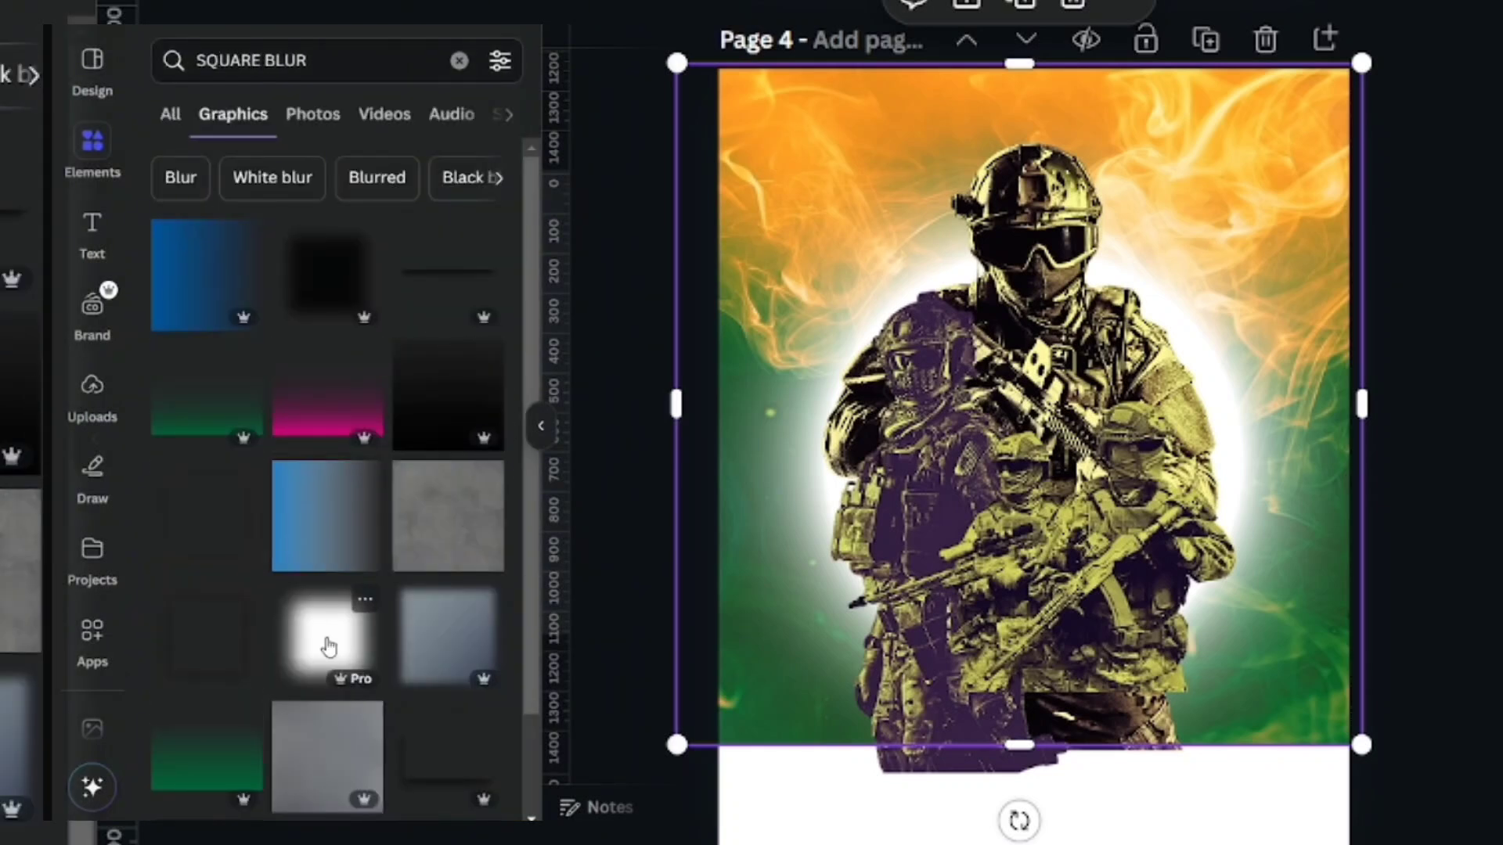
Try the white square blur over the soldiers' lower bodies and delete it from the page.
left_click(335, 650)
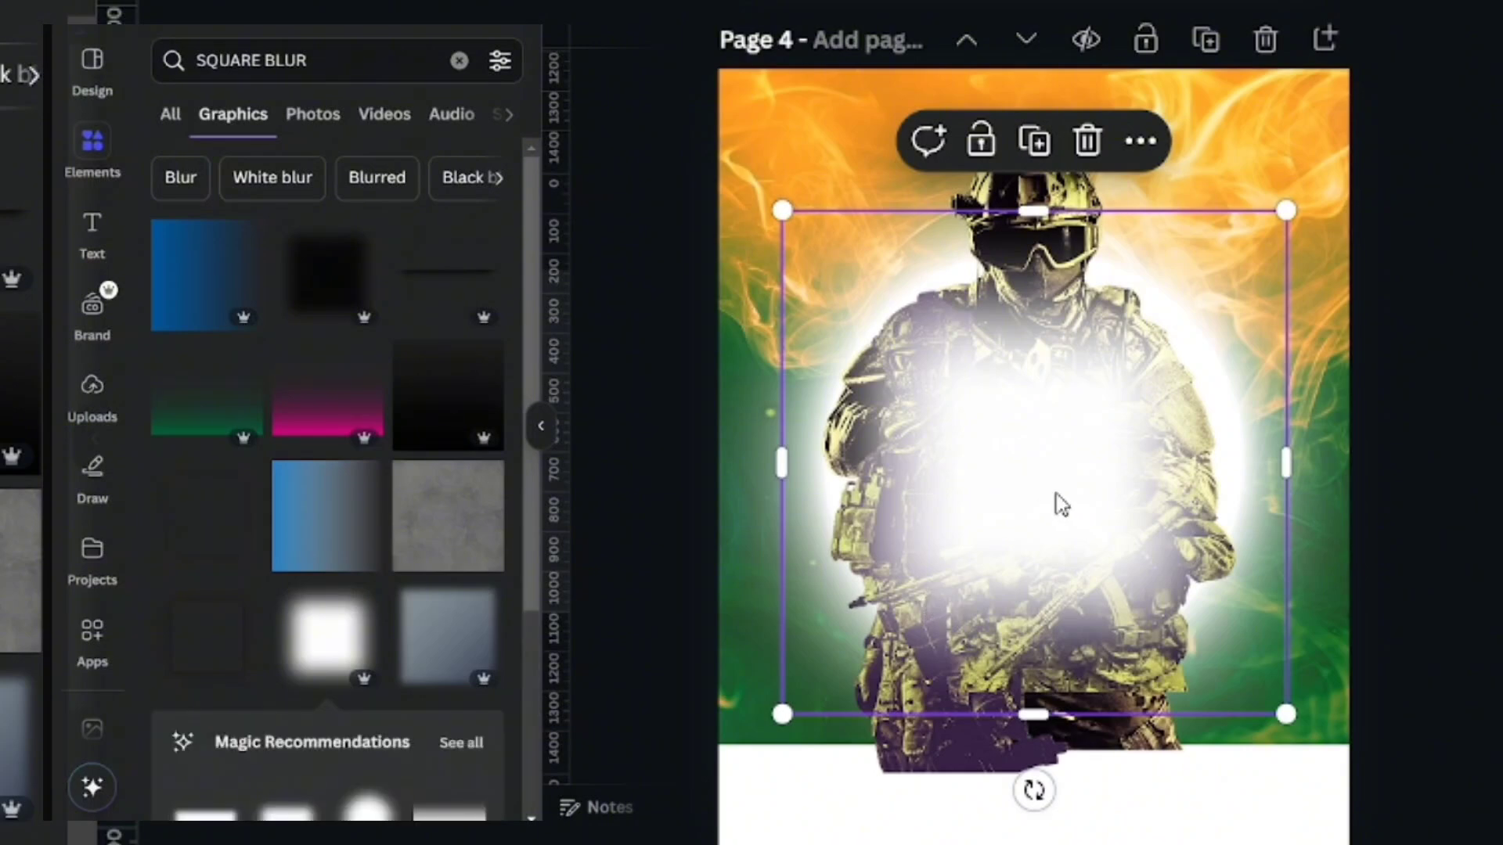
left_click_drag(1056, 503, 1047, 714)
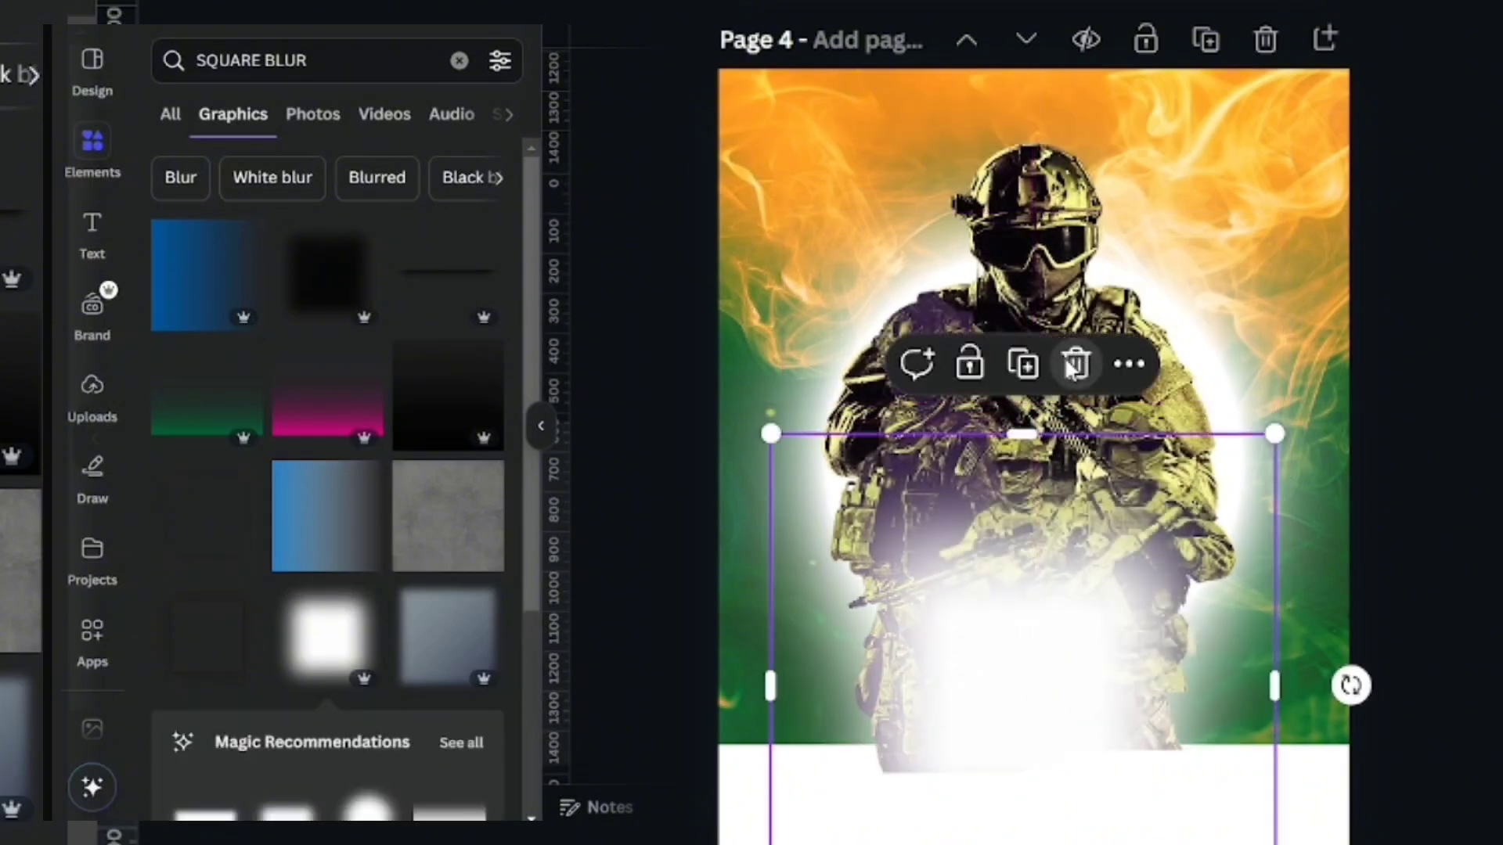
left_click(1072, 366)
Browse all the recommendations related to the white square blur and add the white blurred square with a larger solid centre to the page.
scroll(538, 517, "down", 5)
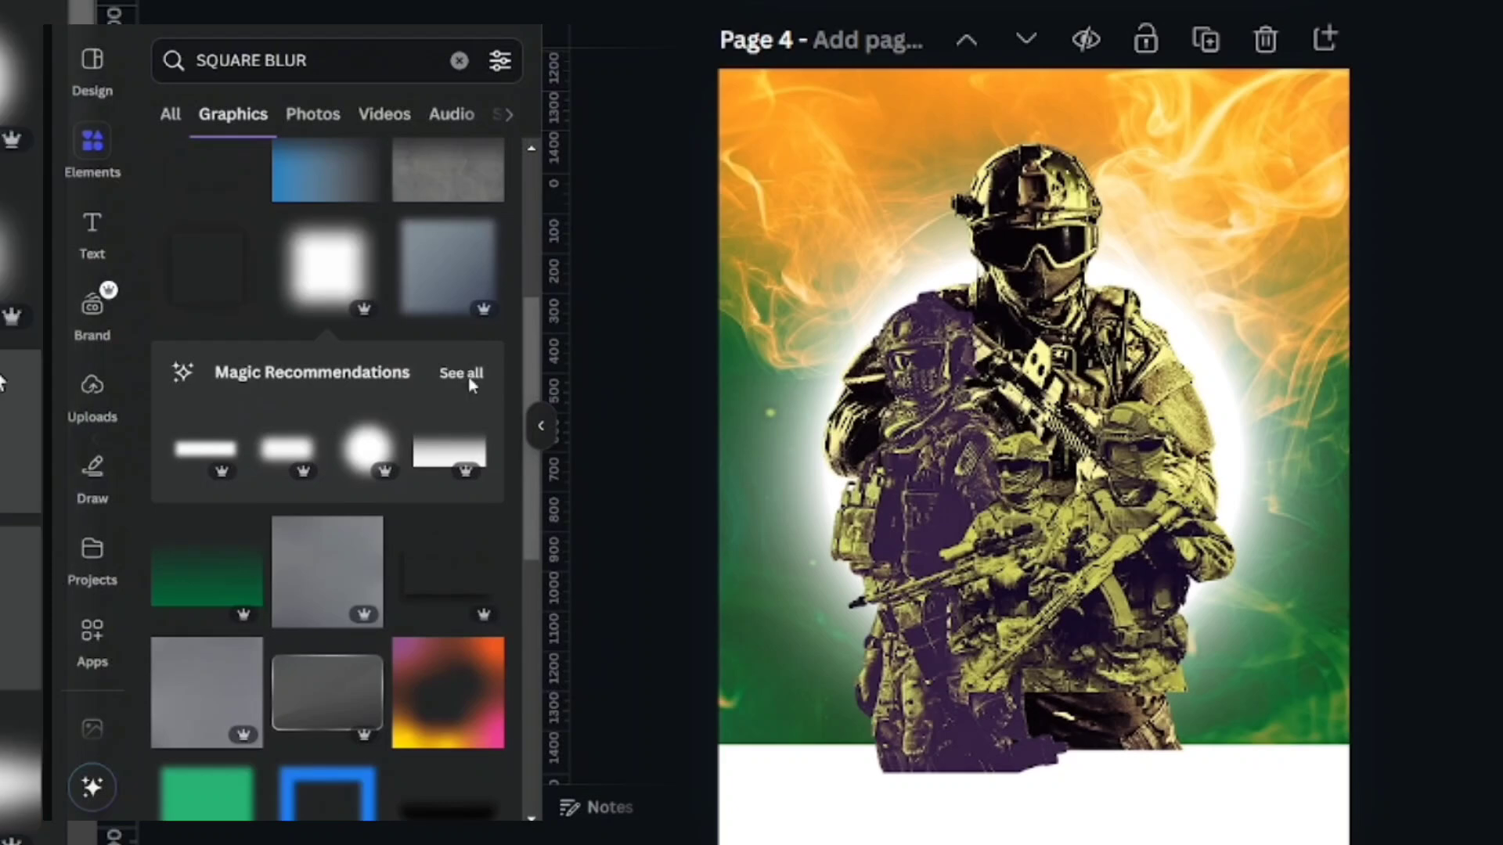
left_click(468, 377)
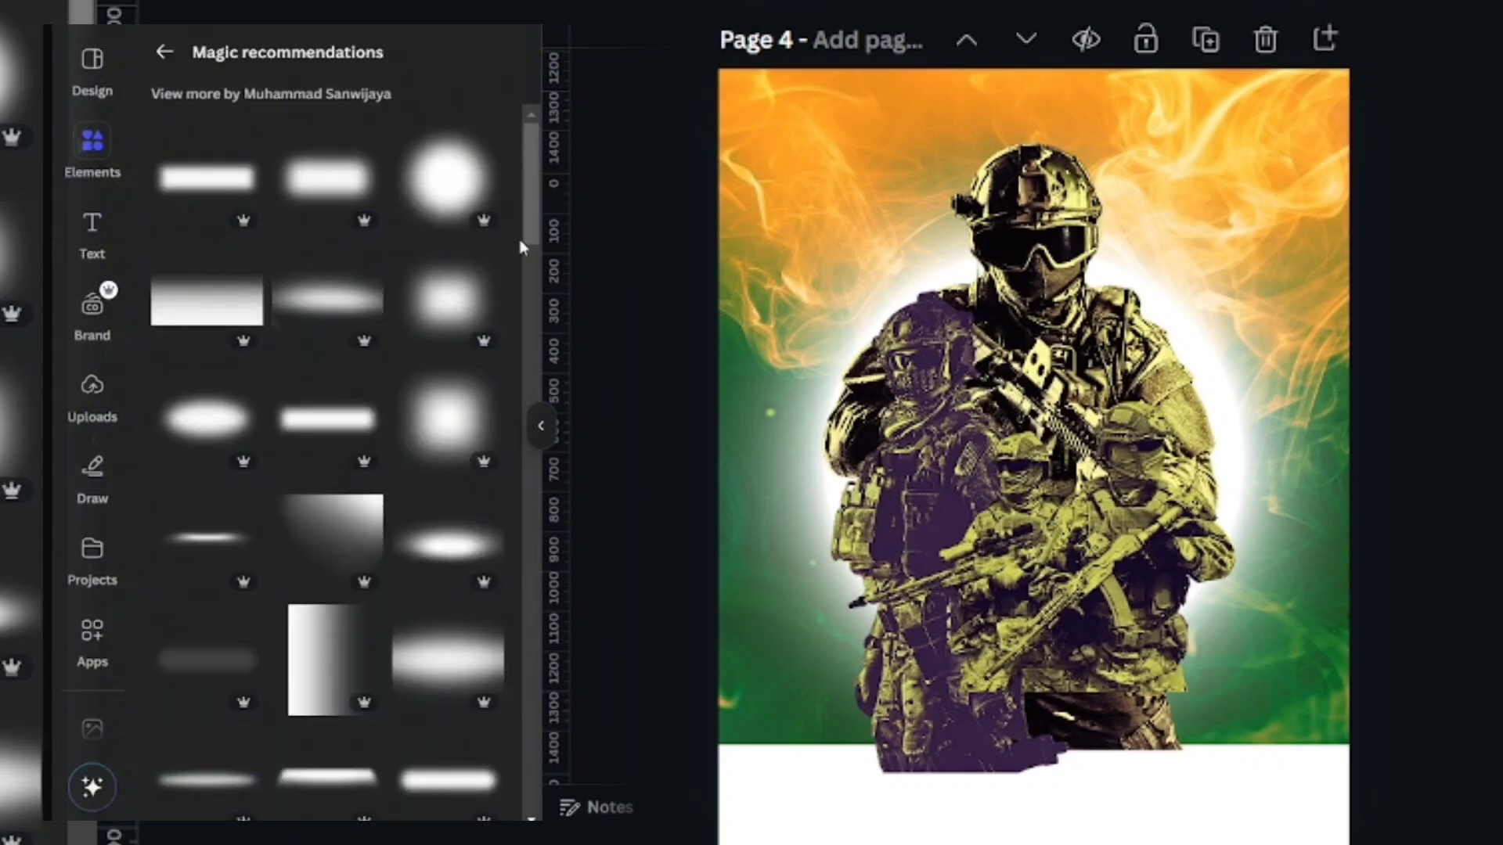
left_click_drag(528, 235, 545, 752)
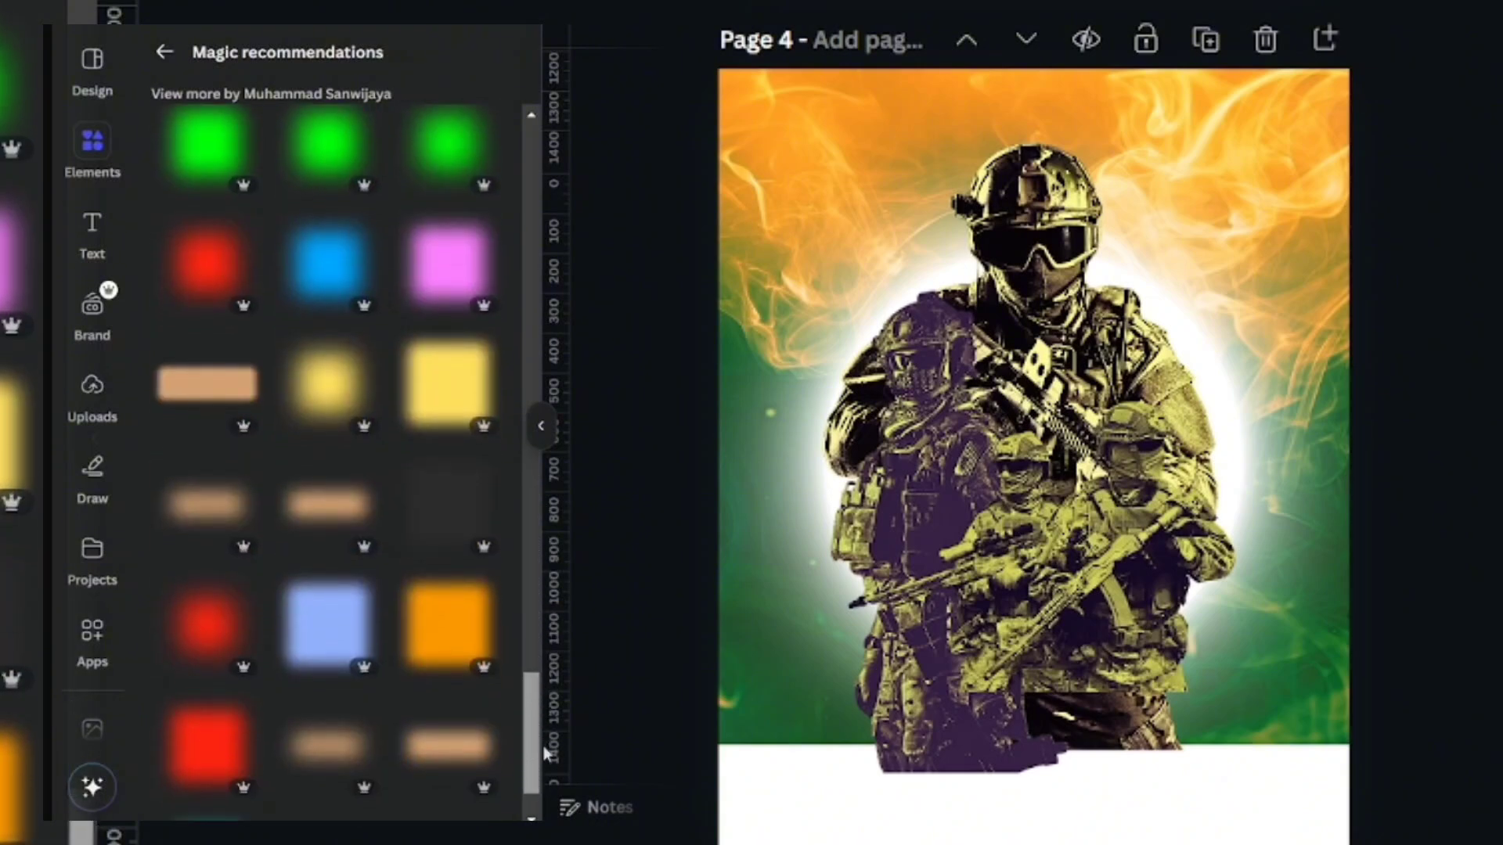
scroll(474, 616, "up", 5)
left_click(186, 430)
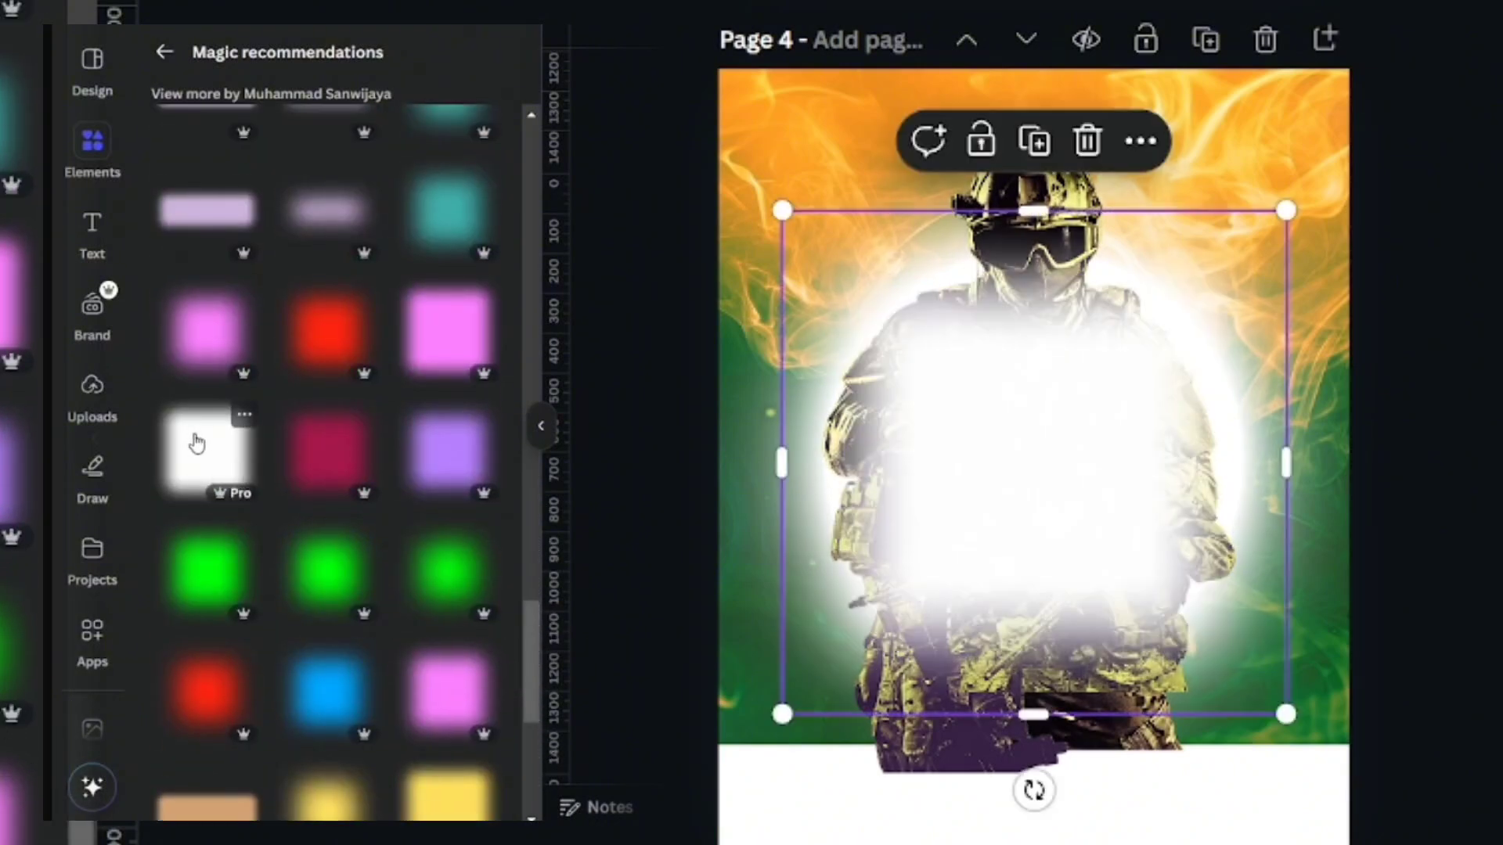
Rotate the white blurred square about 45 degrees into a diamond and place it over the soldiers' lower bodies.
left_click_drag(989, 476, 965, 643)
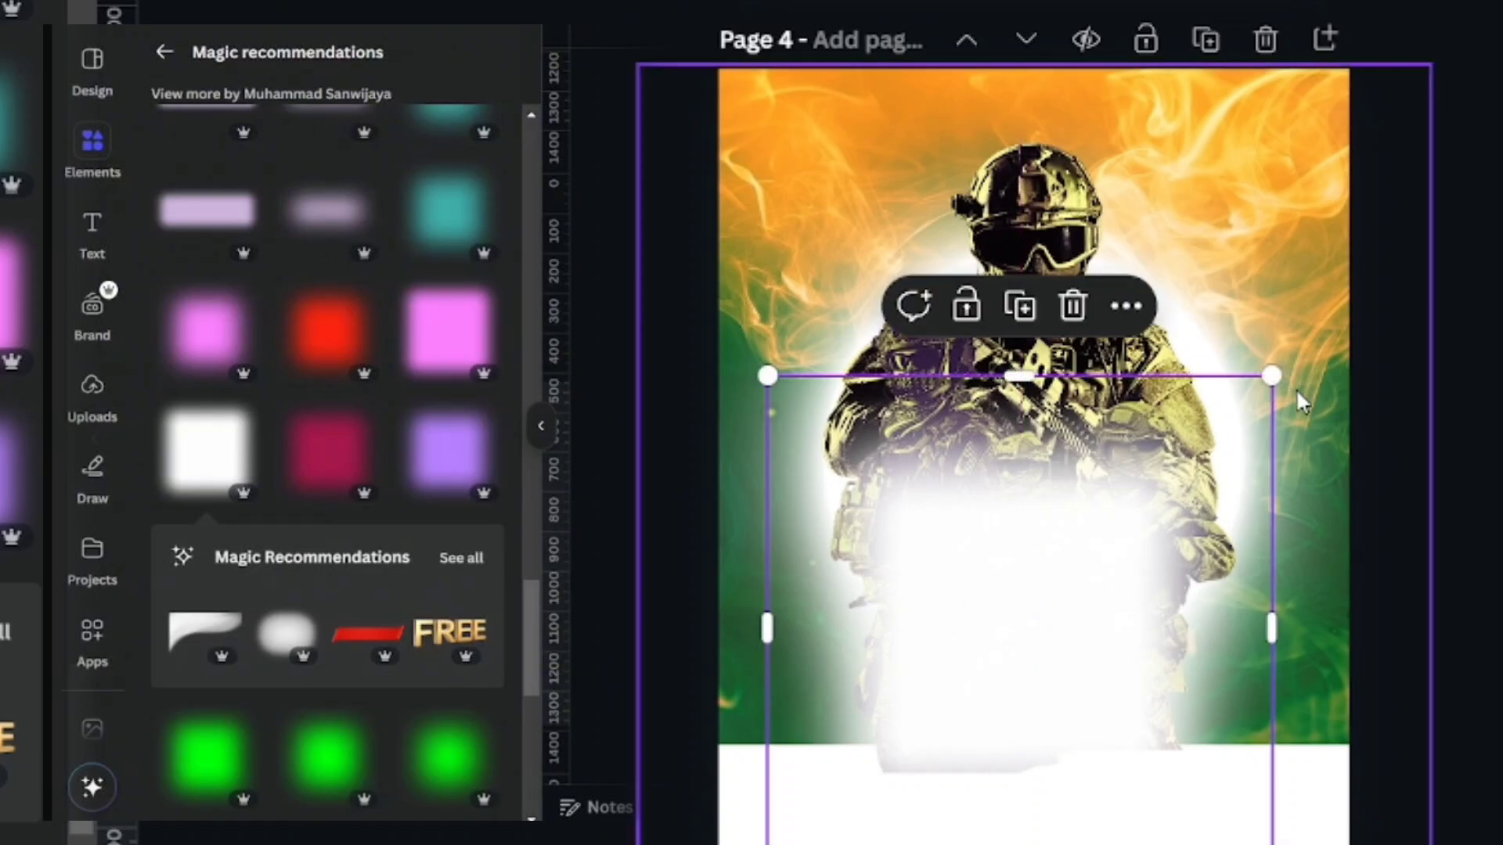
left_click_drag(1056, 605, 1072, 446)
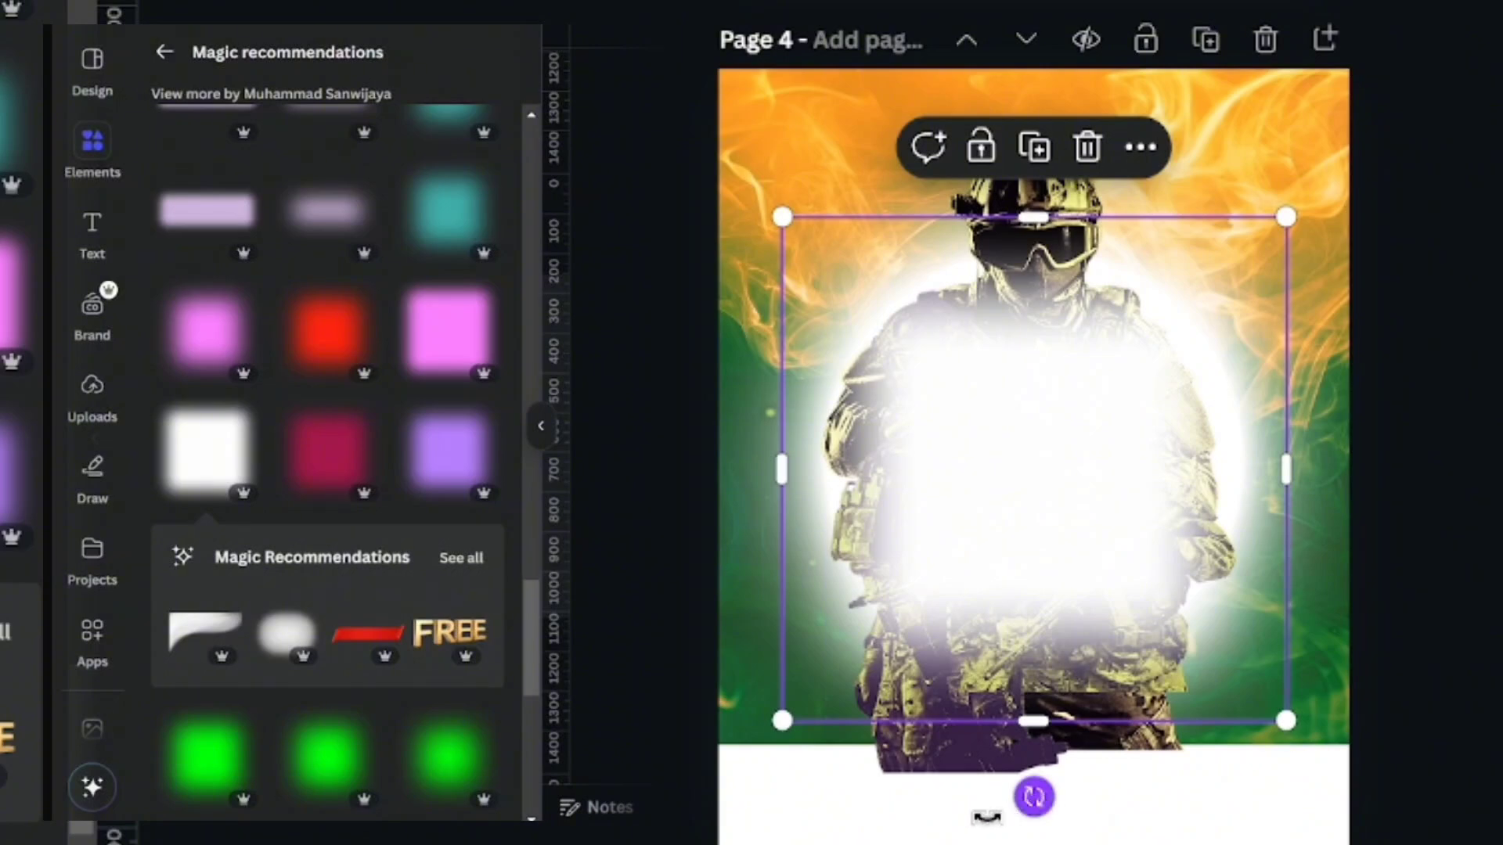
left_click_drag(988, 816, 829, 692)
left_click_drag(1107, 378, 1080, 708)
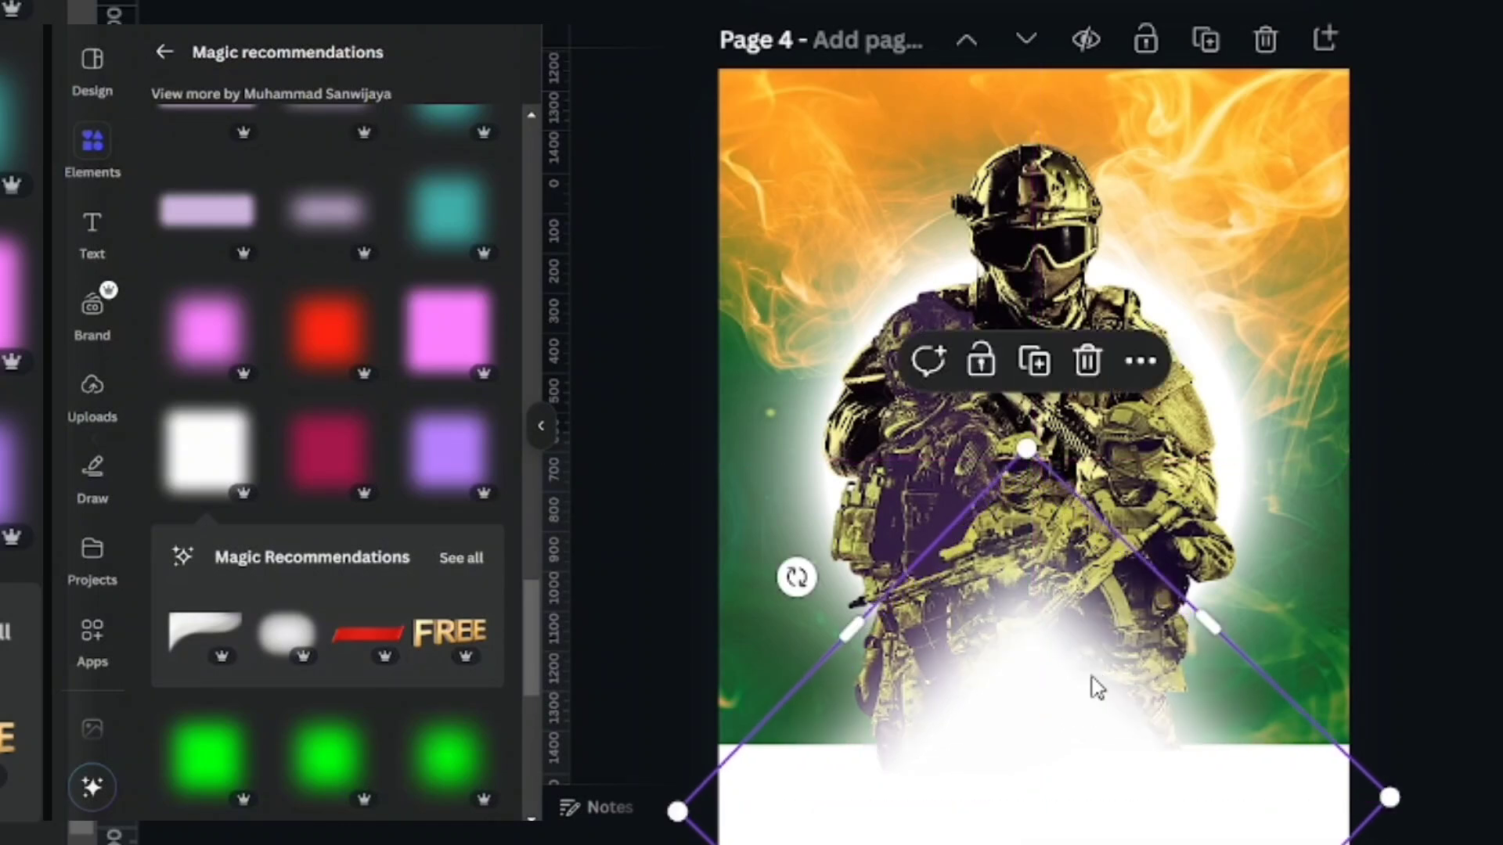
Duplicate the diamond blur across the lower left and right of the soldiers and layer the side copies behind the front pair.
left_click(1033, 365)
left_click_drag(1110, 672, 790, 635)
left_click(1313, 593)
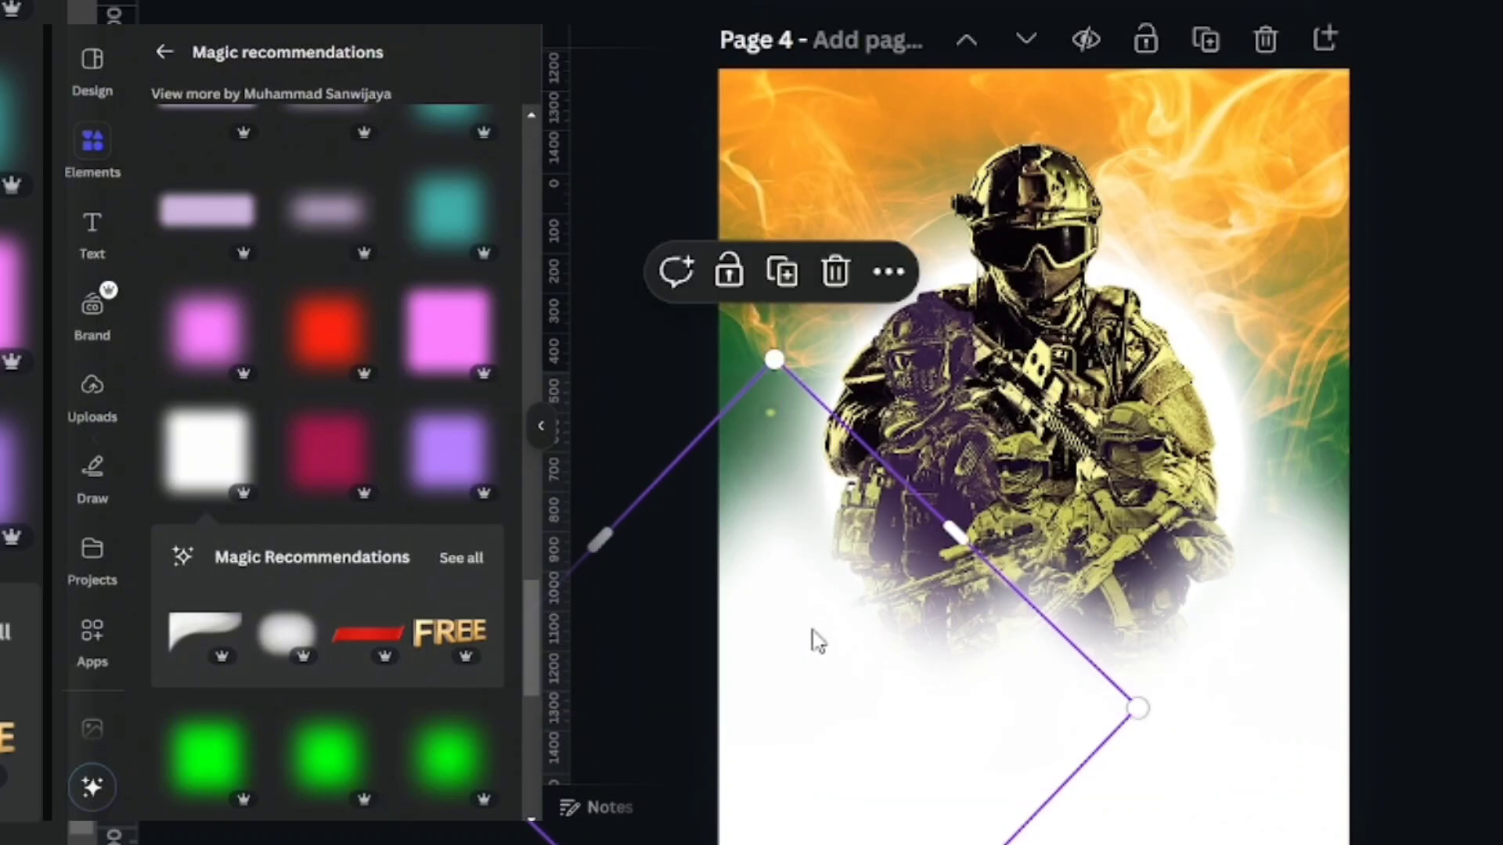
key("ctrl+[")
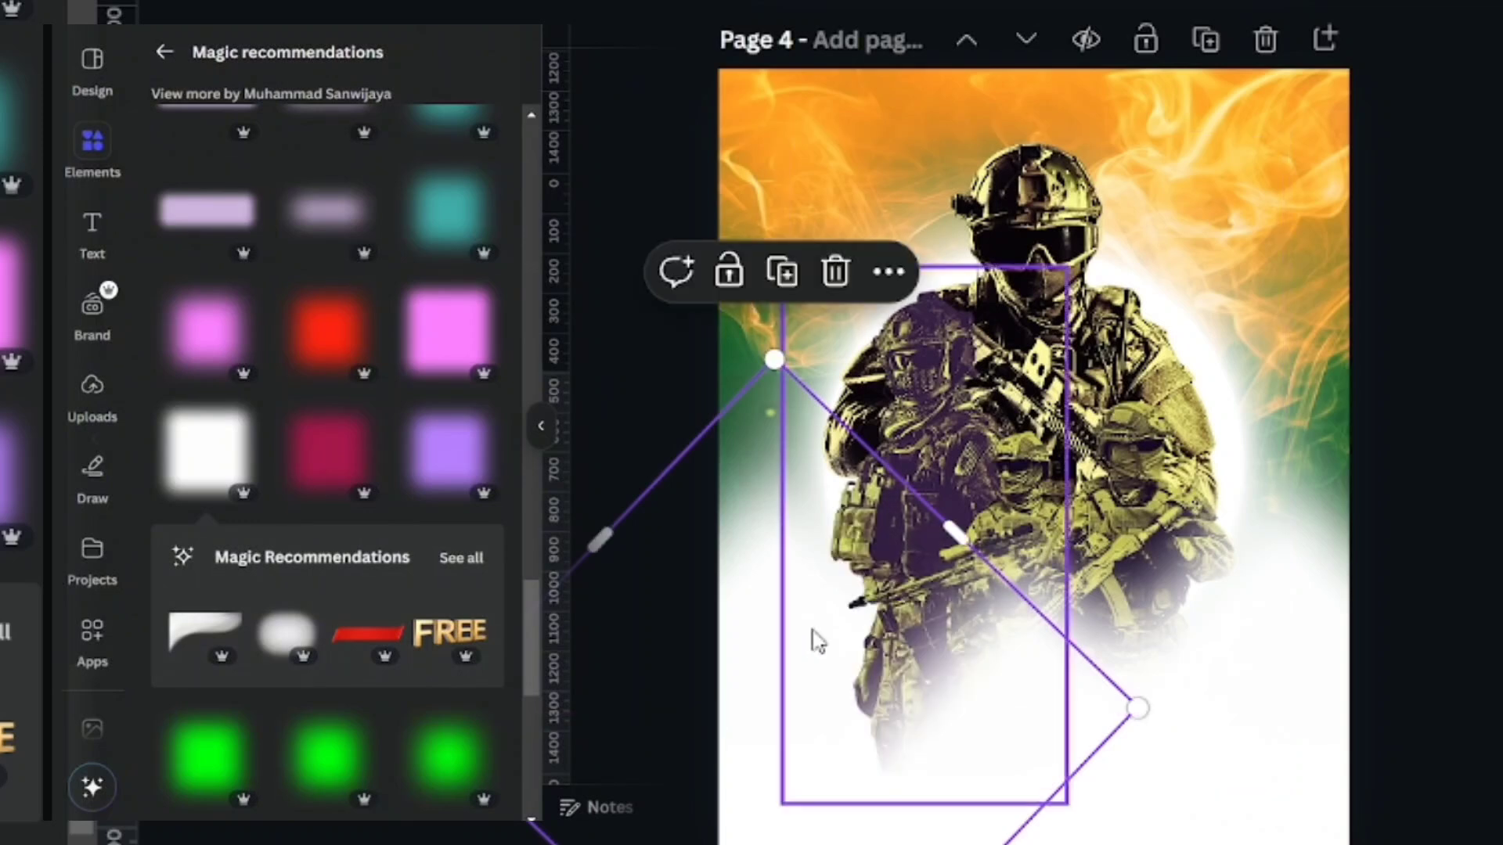
key("ctrl+]")
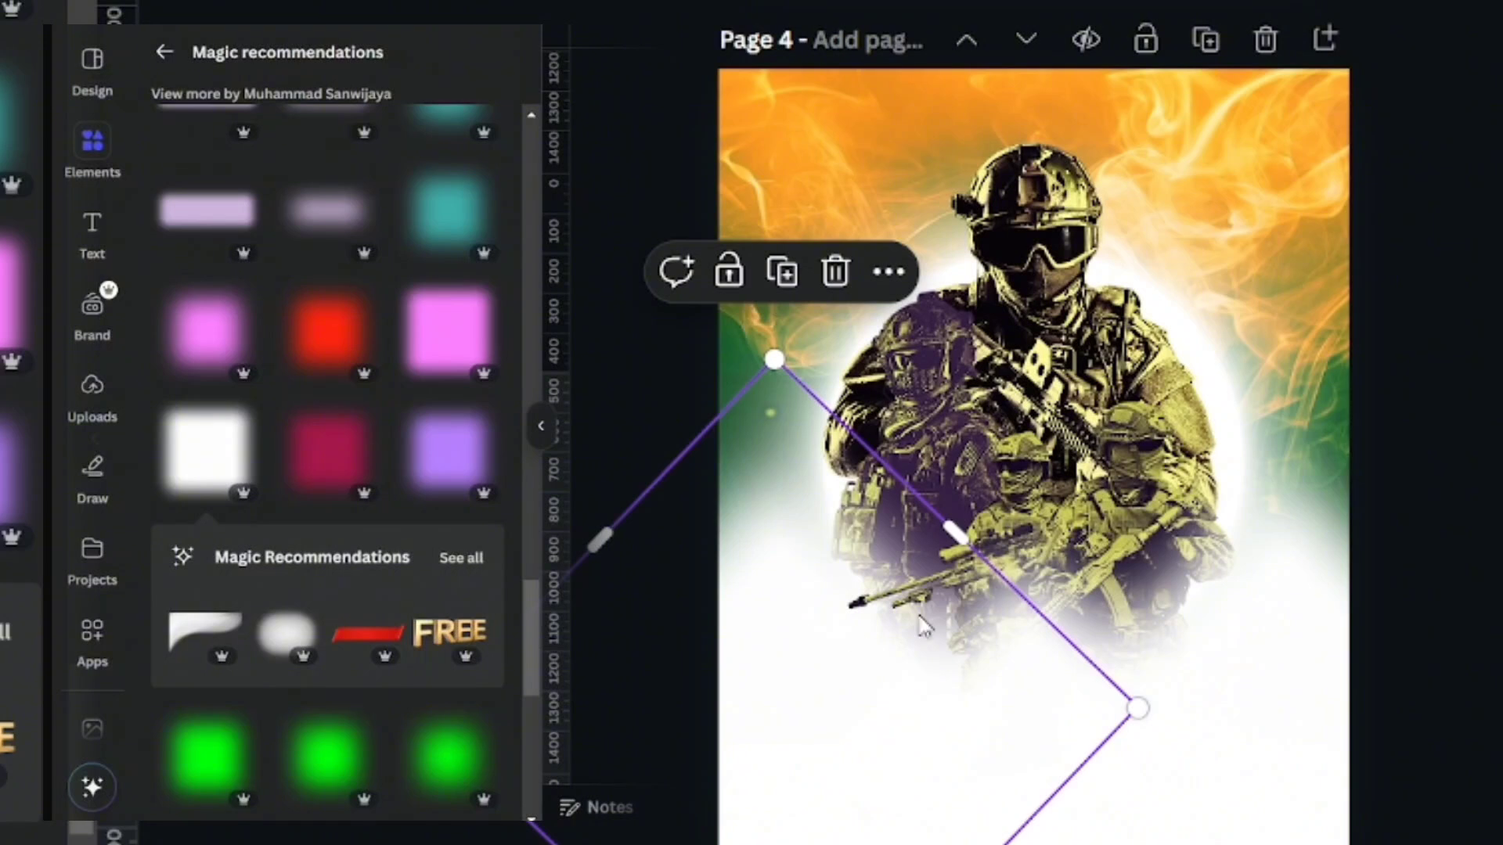
left_click_drag(923, 626, 1205, 633)
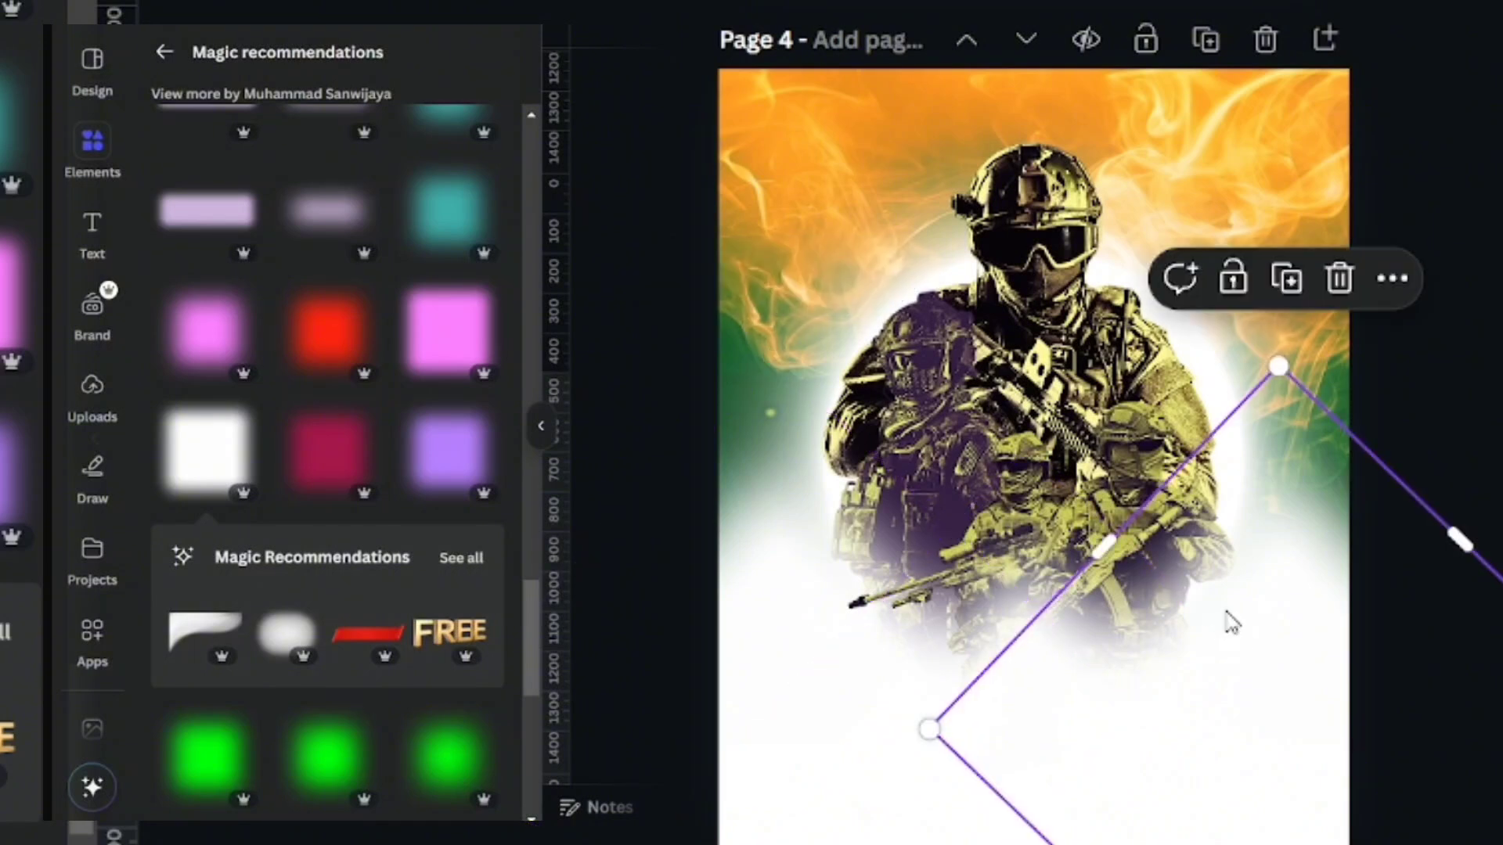
key("ctrl+[")
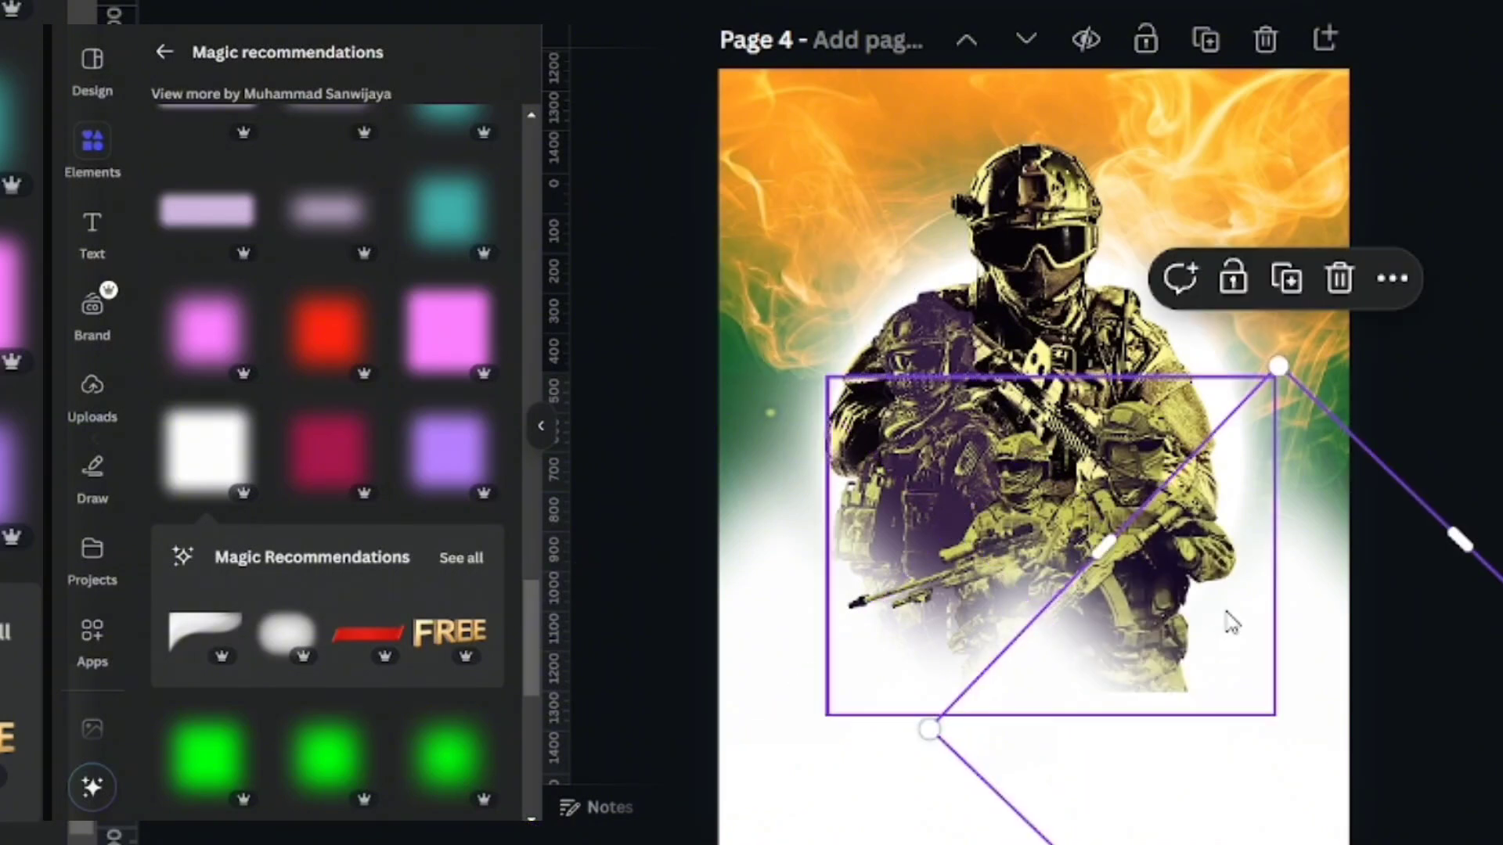
Add a slightly smaller copy of the blur over the front pair's lower right edge and nudge the front pair slightly upward.
left_click(1286, 278)
left_click_drag(1241, 621, 1204, 635)
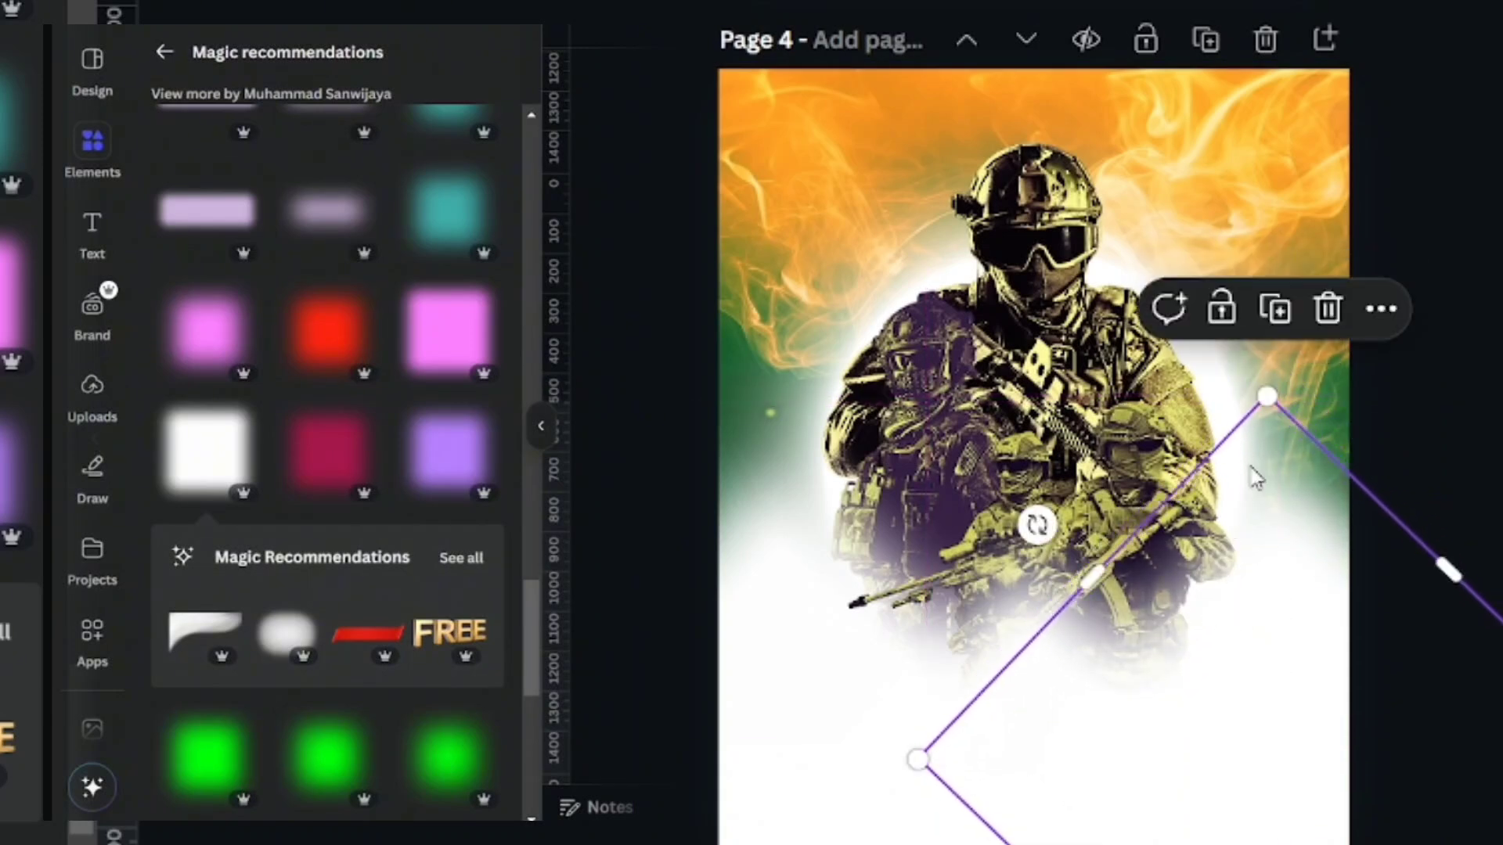
left_click_drag(1266, 400, 1258, 479)
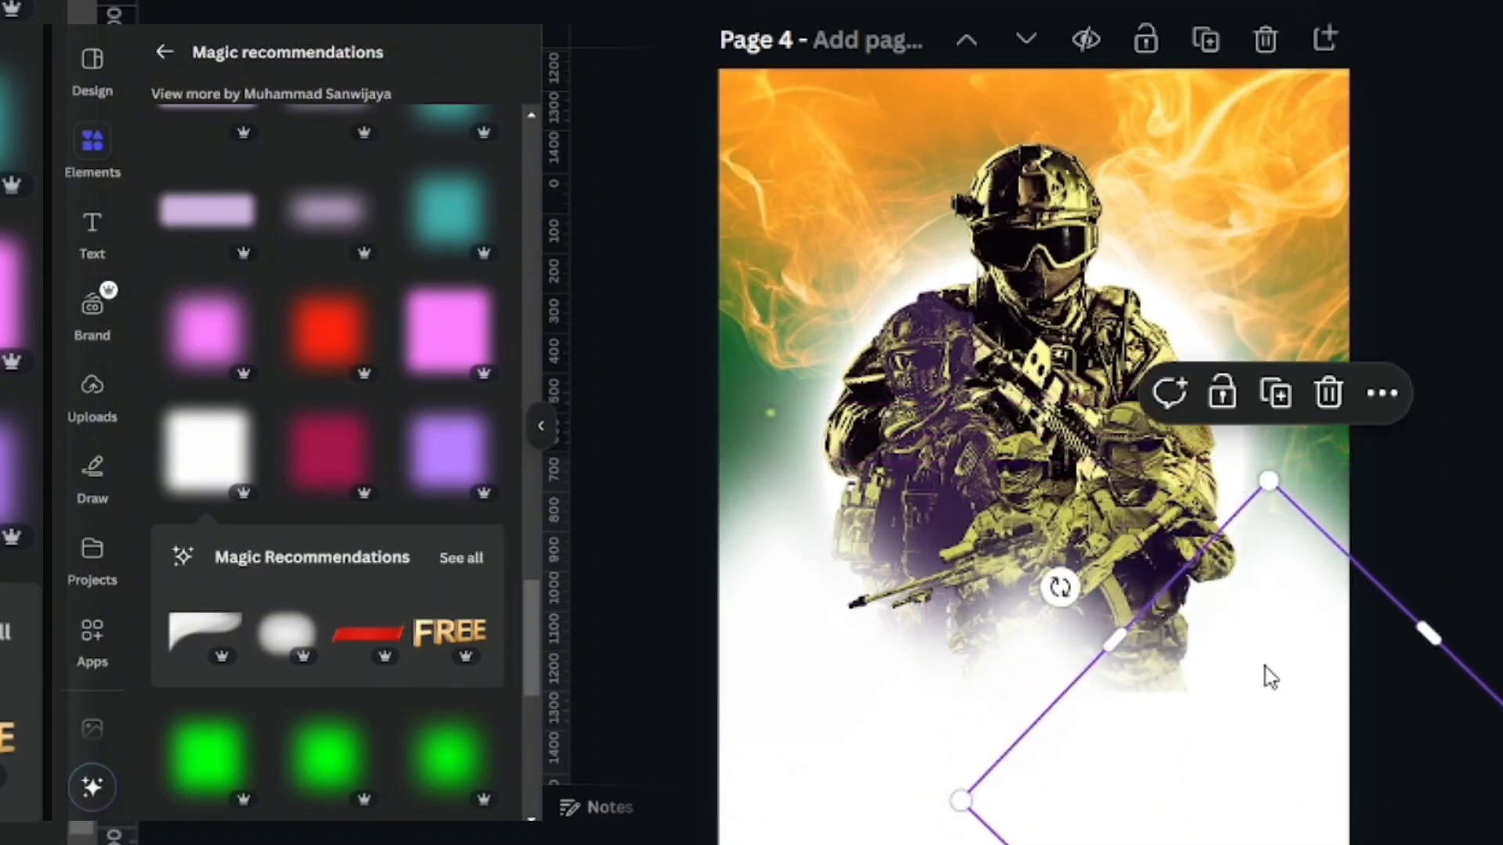
left_click_drag(1268, 671, 1224, 672)
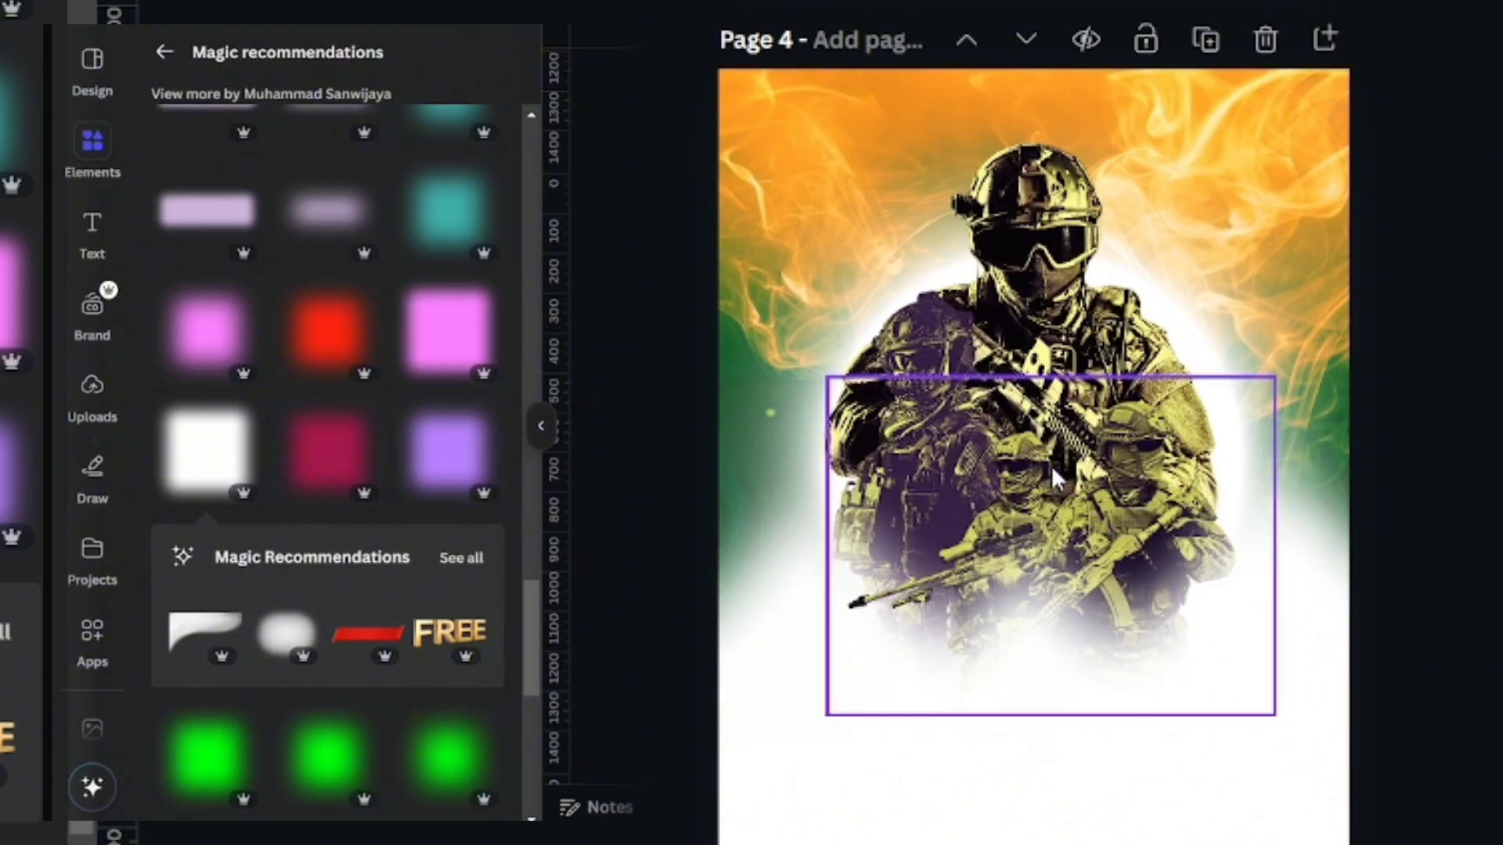
left_click(1063, 448)
left_click_drag(1064, 449, 1063, 431)
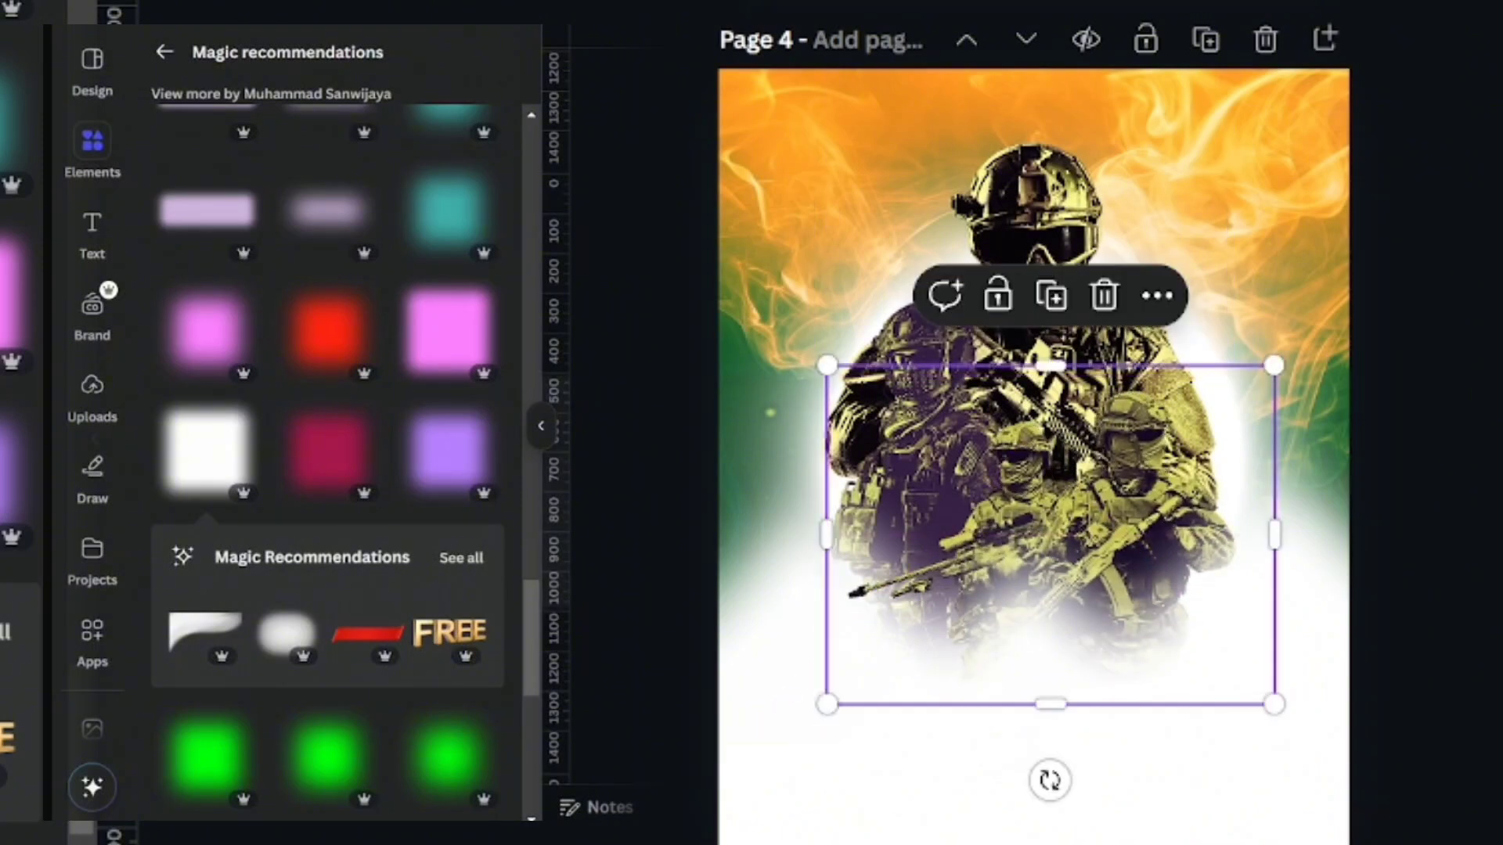
Leave the blur recommendations and search the elements for FLARE.
left_click(164, 59)
left_click(460, 63)
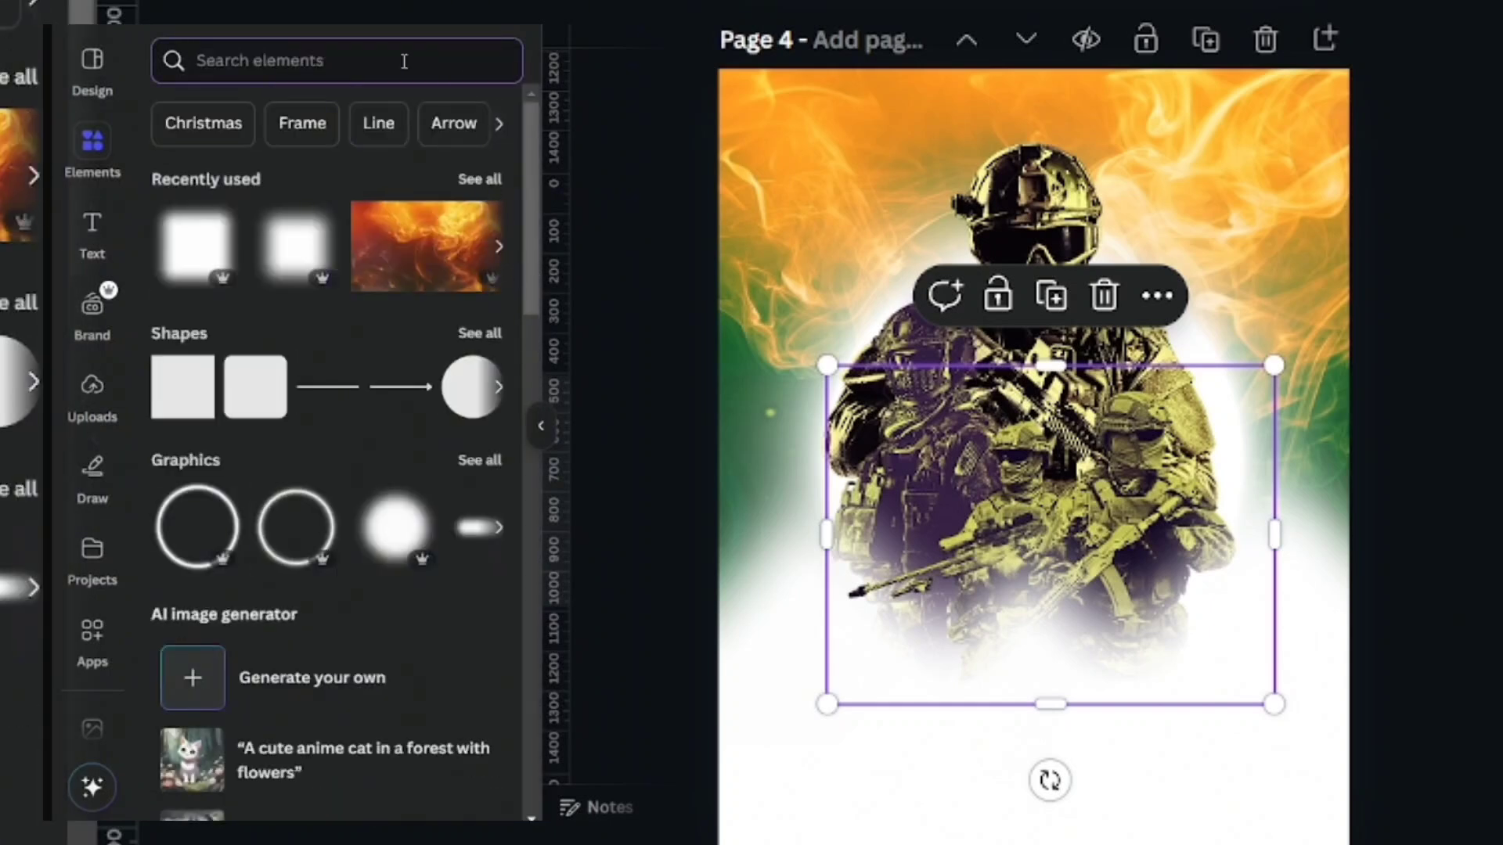
type("FLARE")
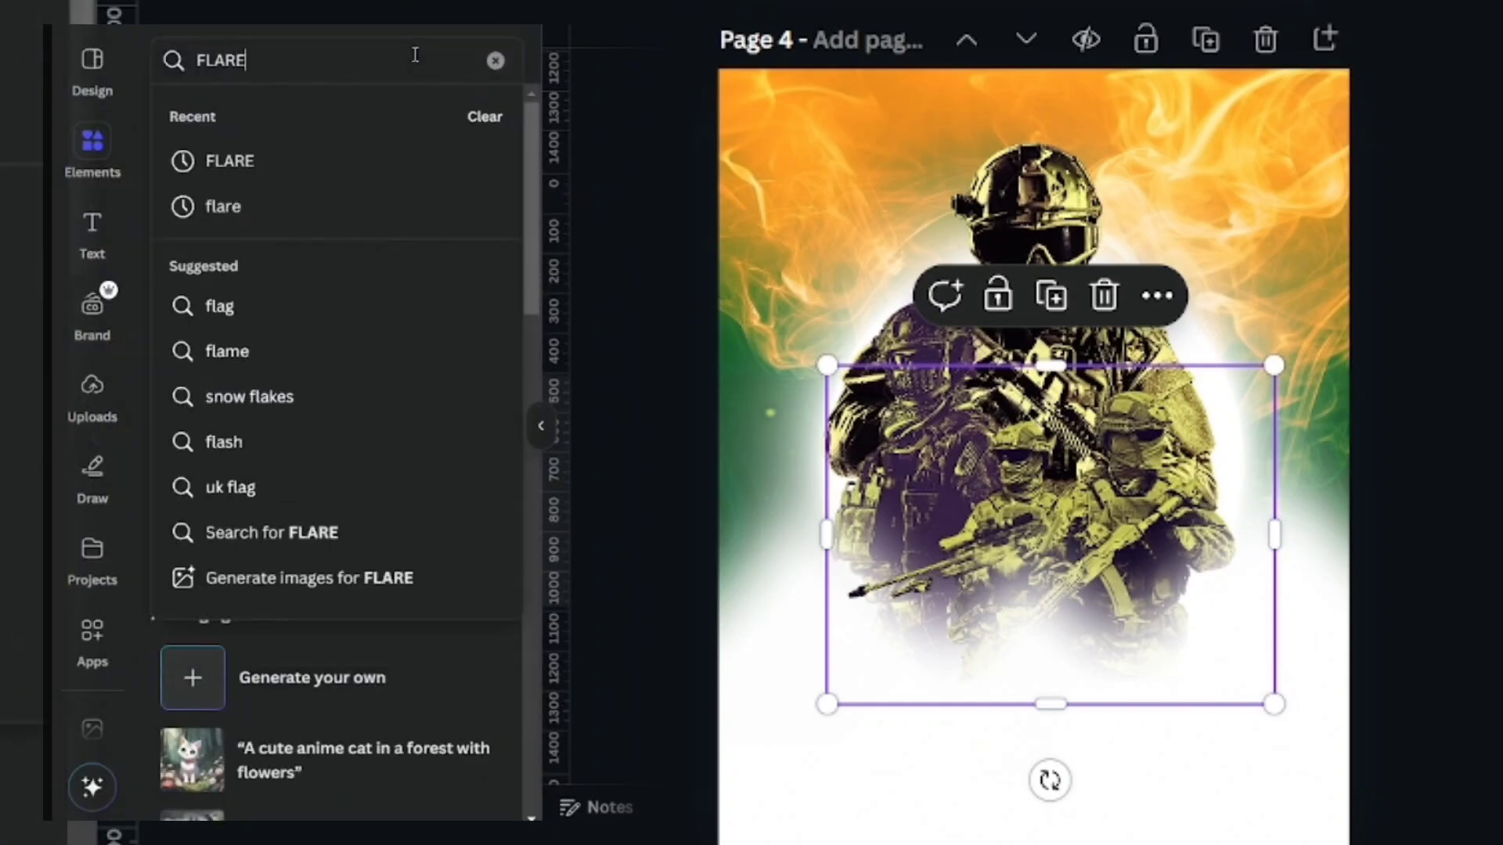
key("Return")
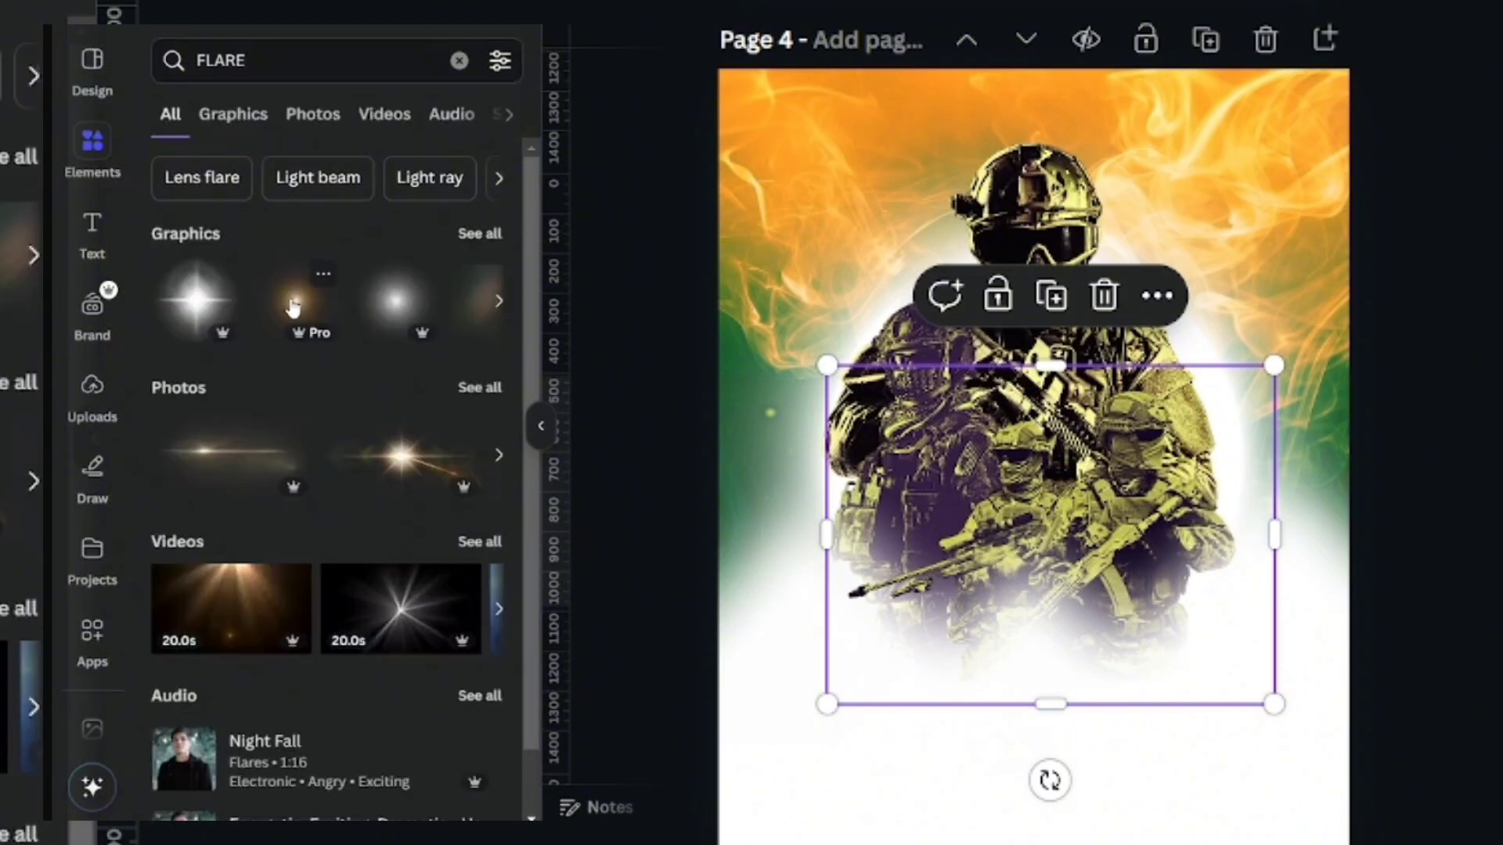
Add the orange flare graphic to the page, enlarge it slightly and send it behind the front pair of soldiers.
left_click(294, 303)
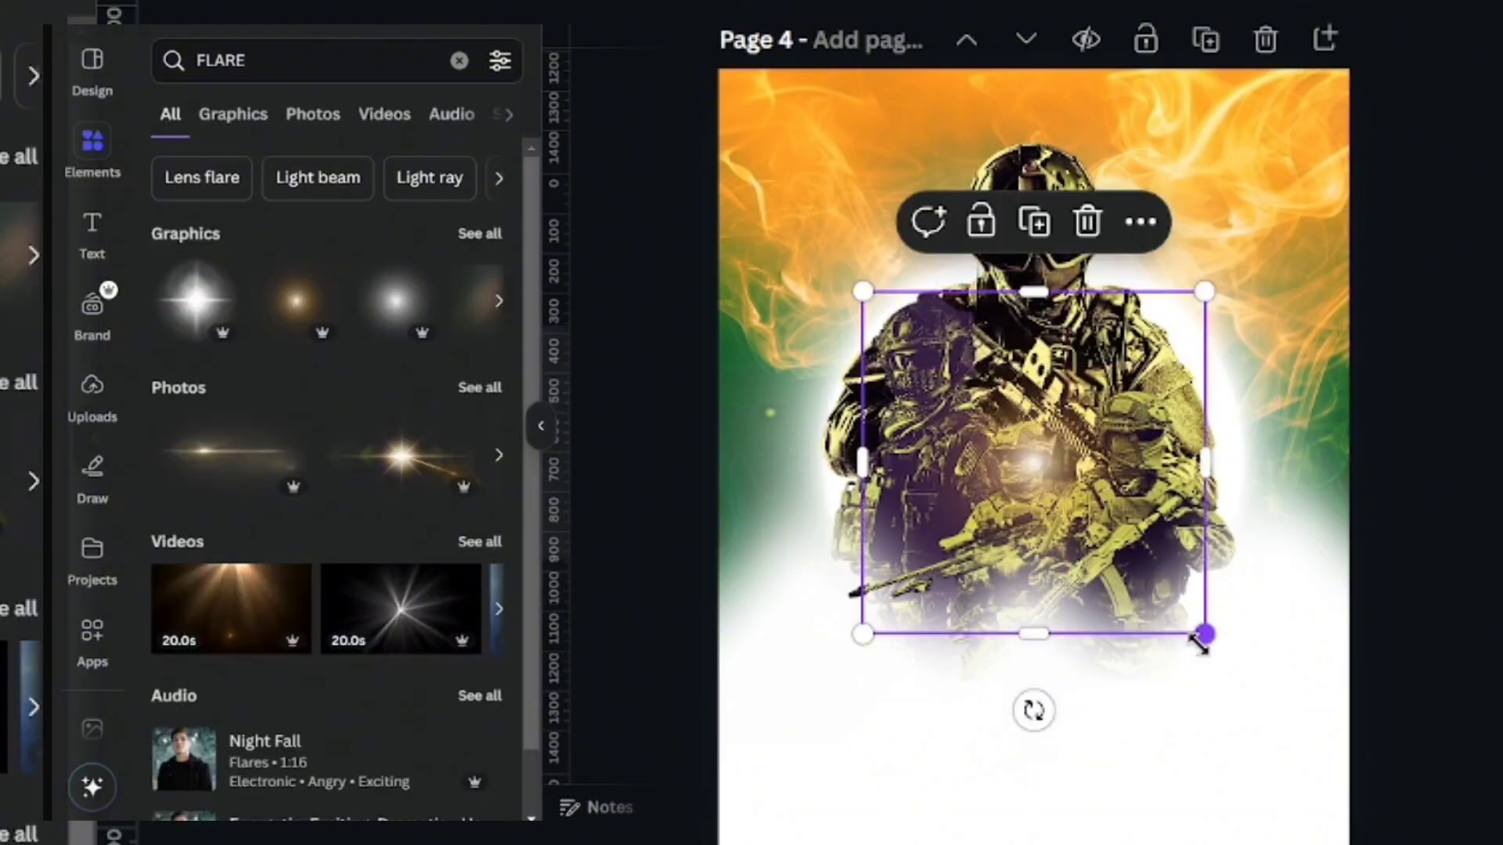
left_click_drag(1217, 655, 1260, 698)
left_click_drag(1049, 467, 1063, 467)
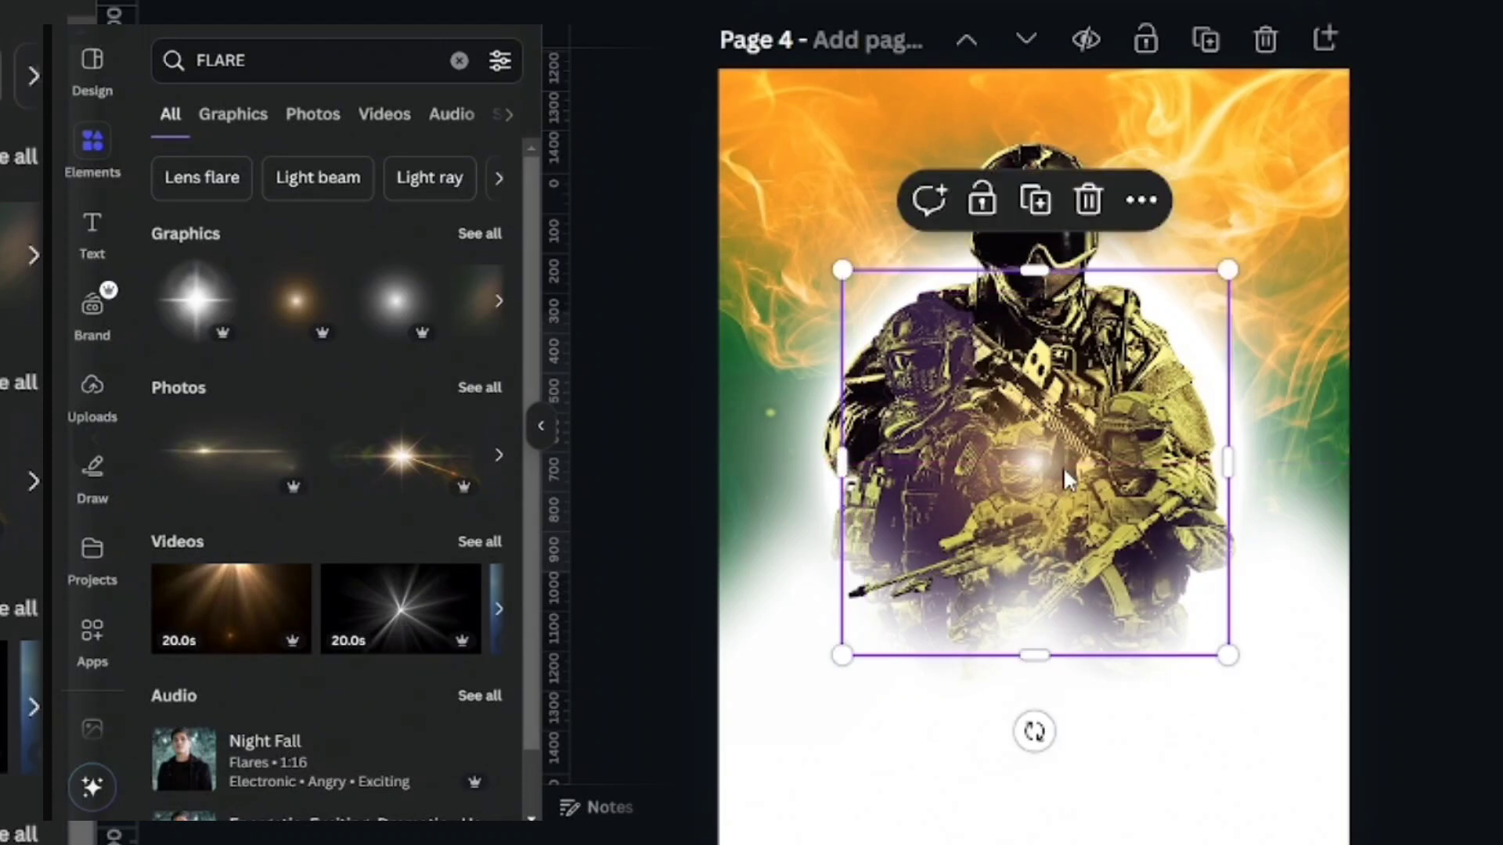
key("ctrl+bracketleft")
Duplicate the flare, place the copy behind the right front soldier and enlarge it.
left_click(1035, 201)
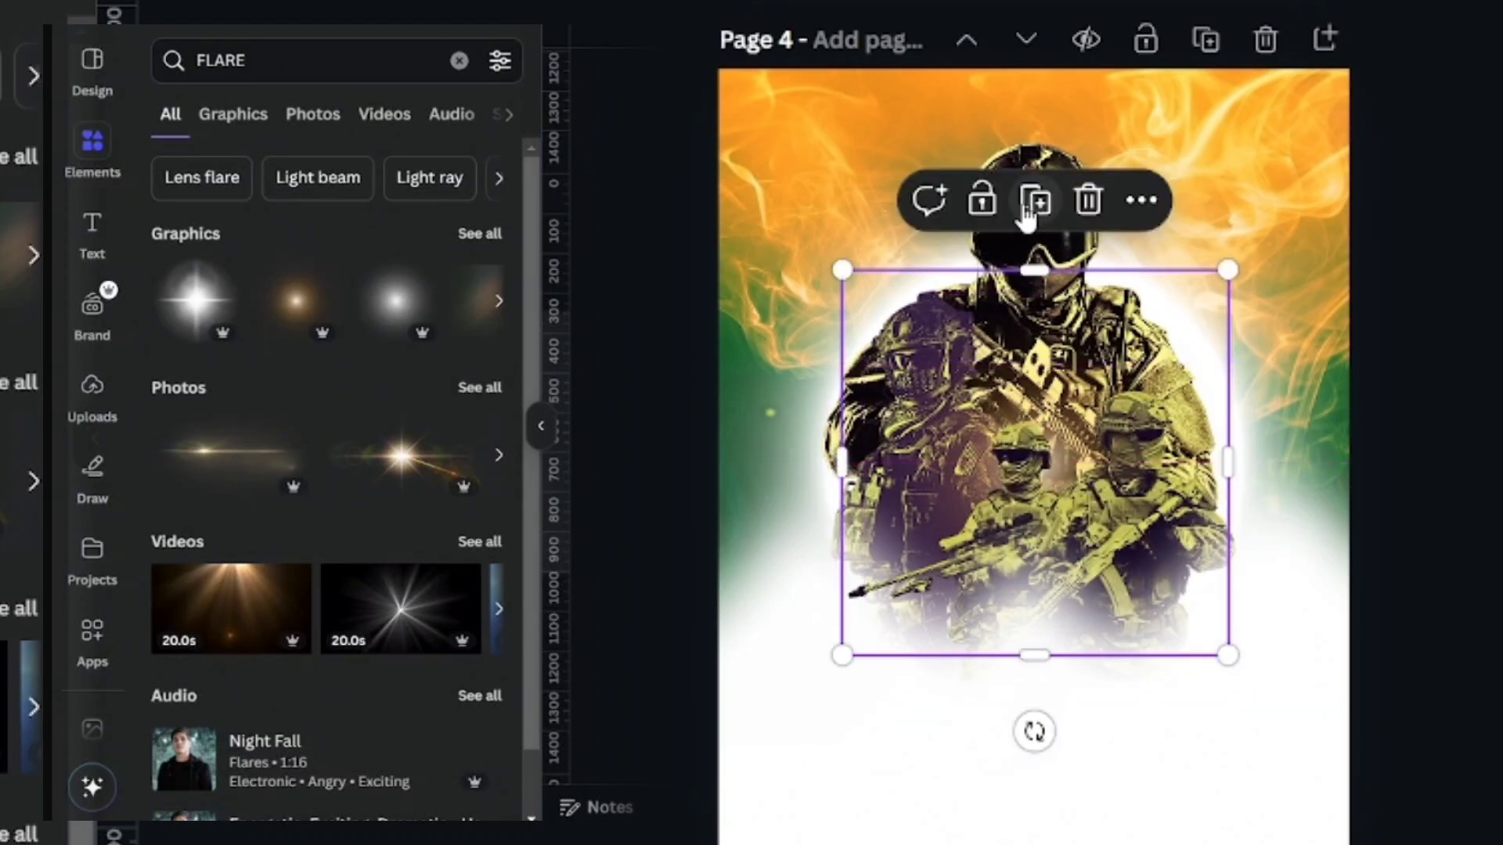
left_click_drag(1073, 510, 1152, 469)
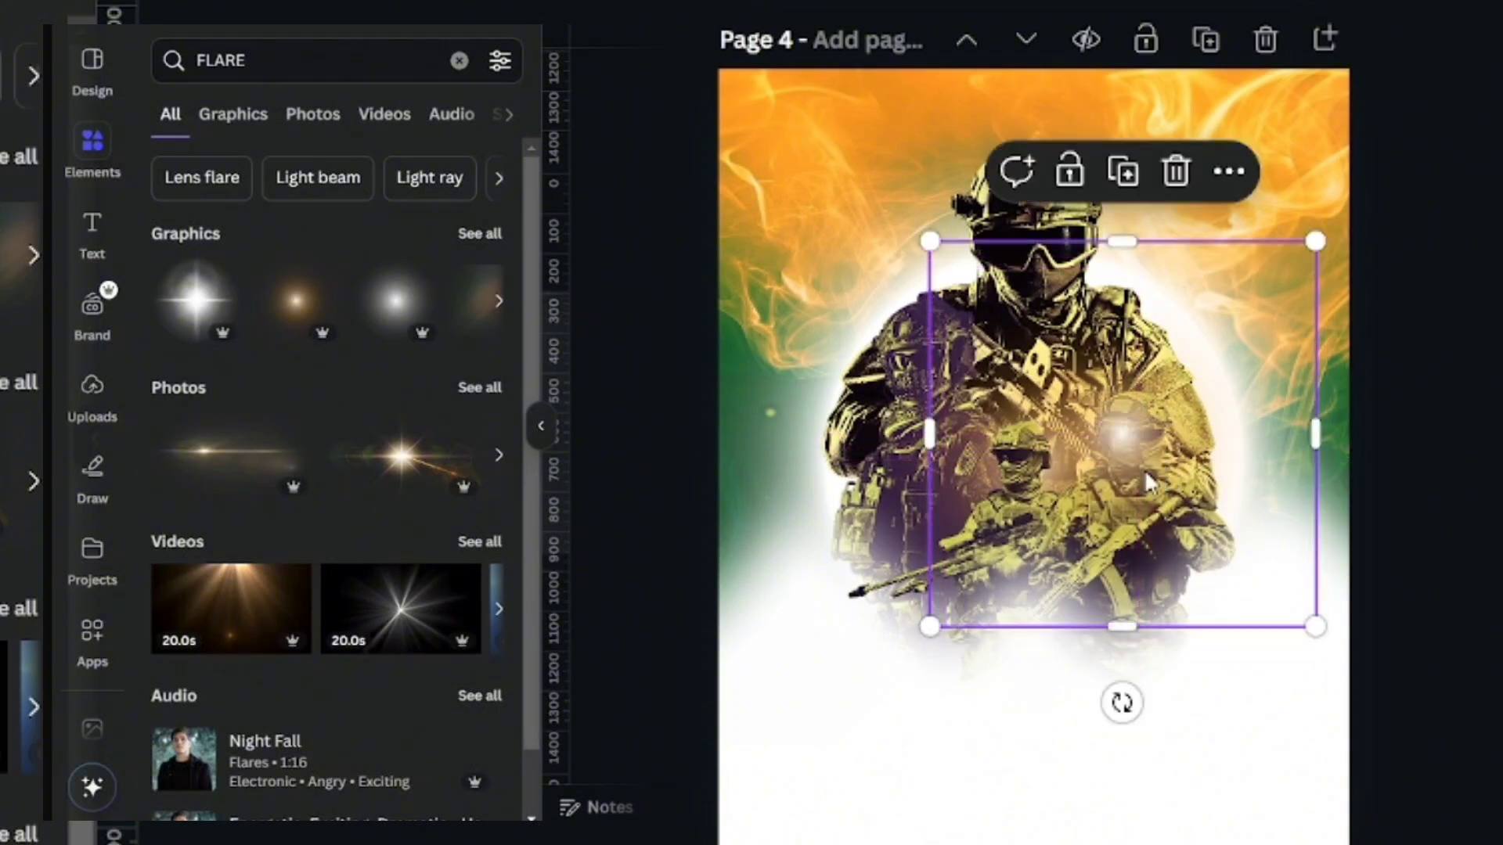
key("ctrl+[")
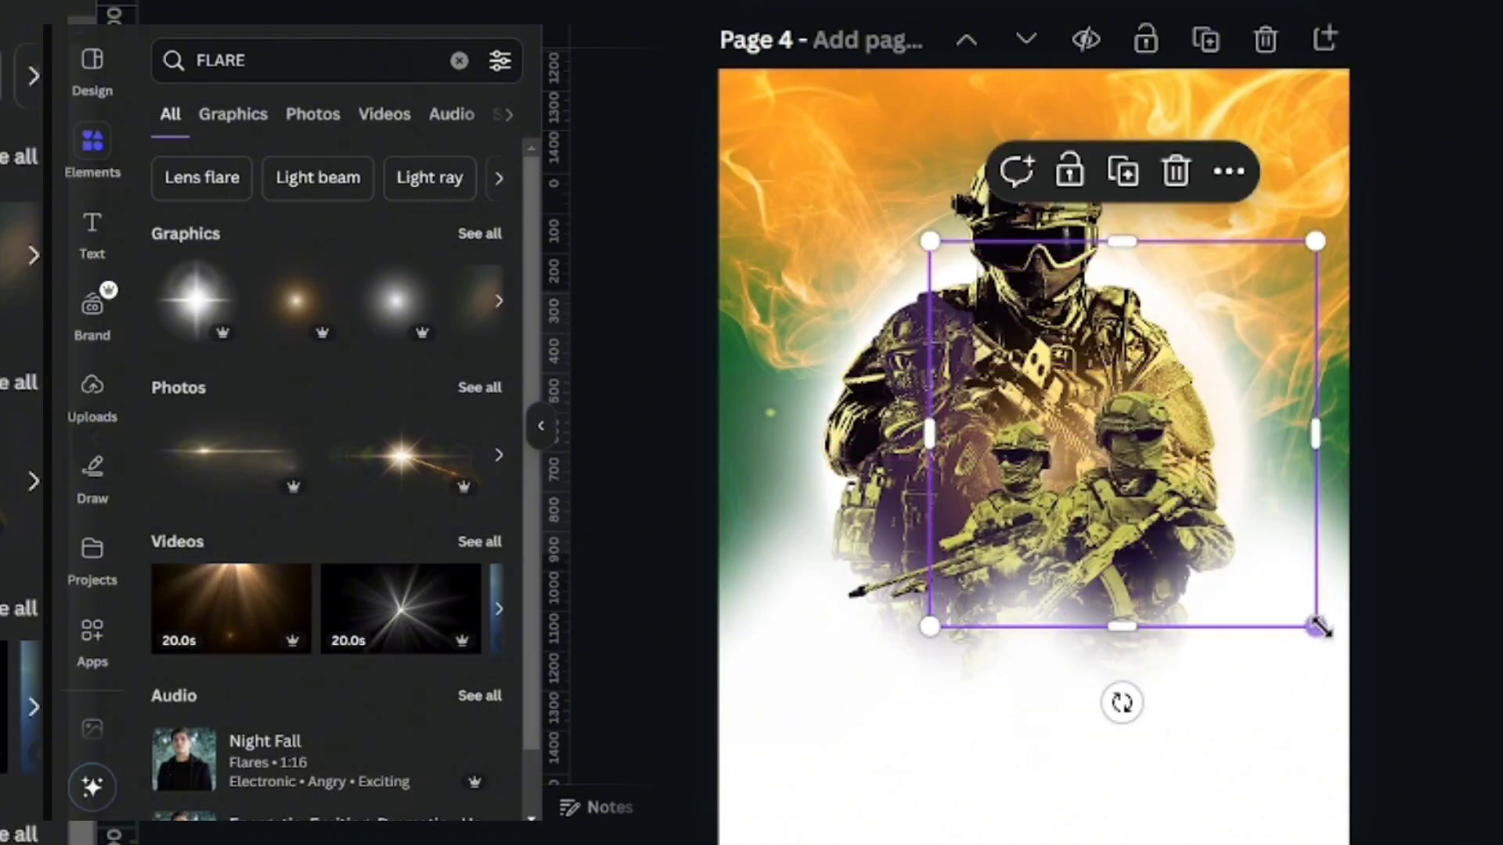
left_click_drag(1333, 650, 1376, 688)
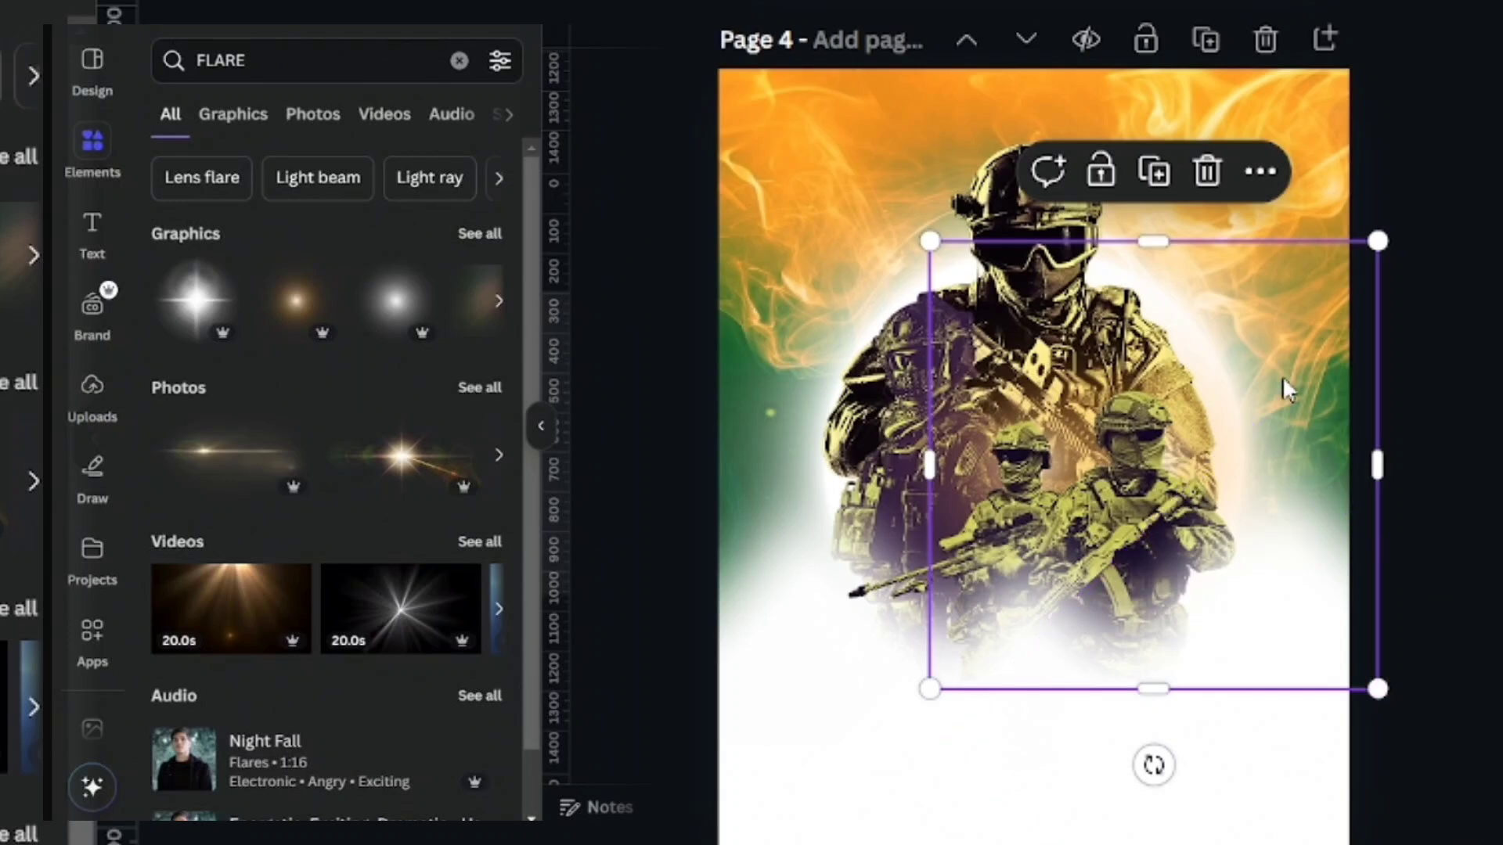
left_click_drag(1287, 389, 1277, 385)
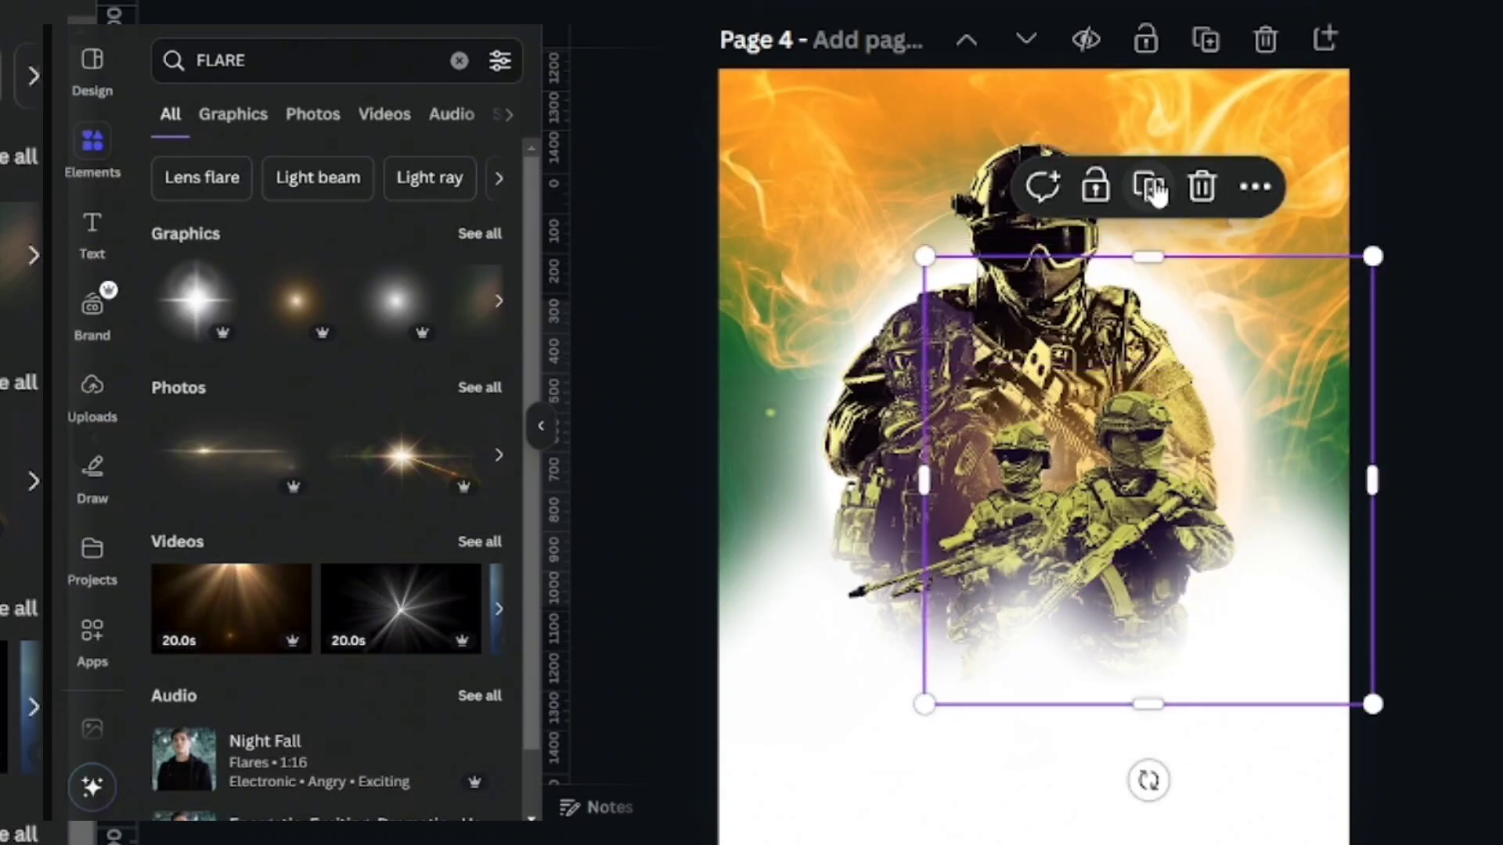
Duplicate the flare again, place it behind the left soldier's head and enlarge it over the main soldier's chest.
left_click_drag(1054, 356, 1138, 344)
left_click_drag(1119, 443, 858, 352)
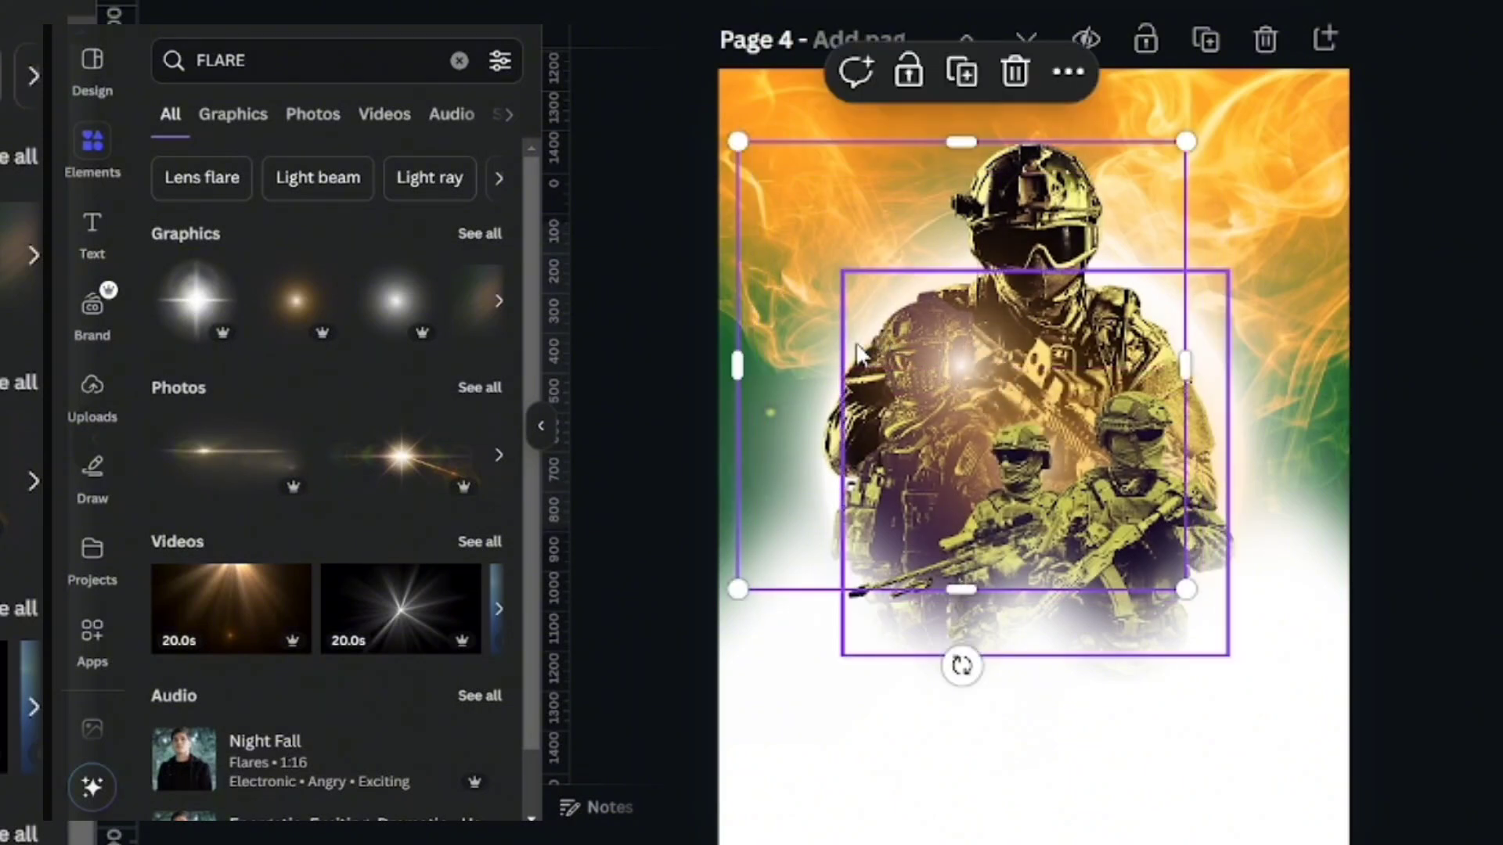
key("ctrl+[")
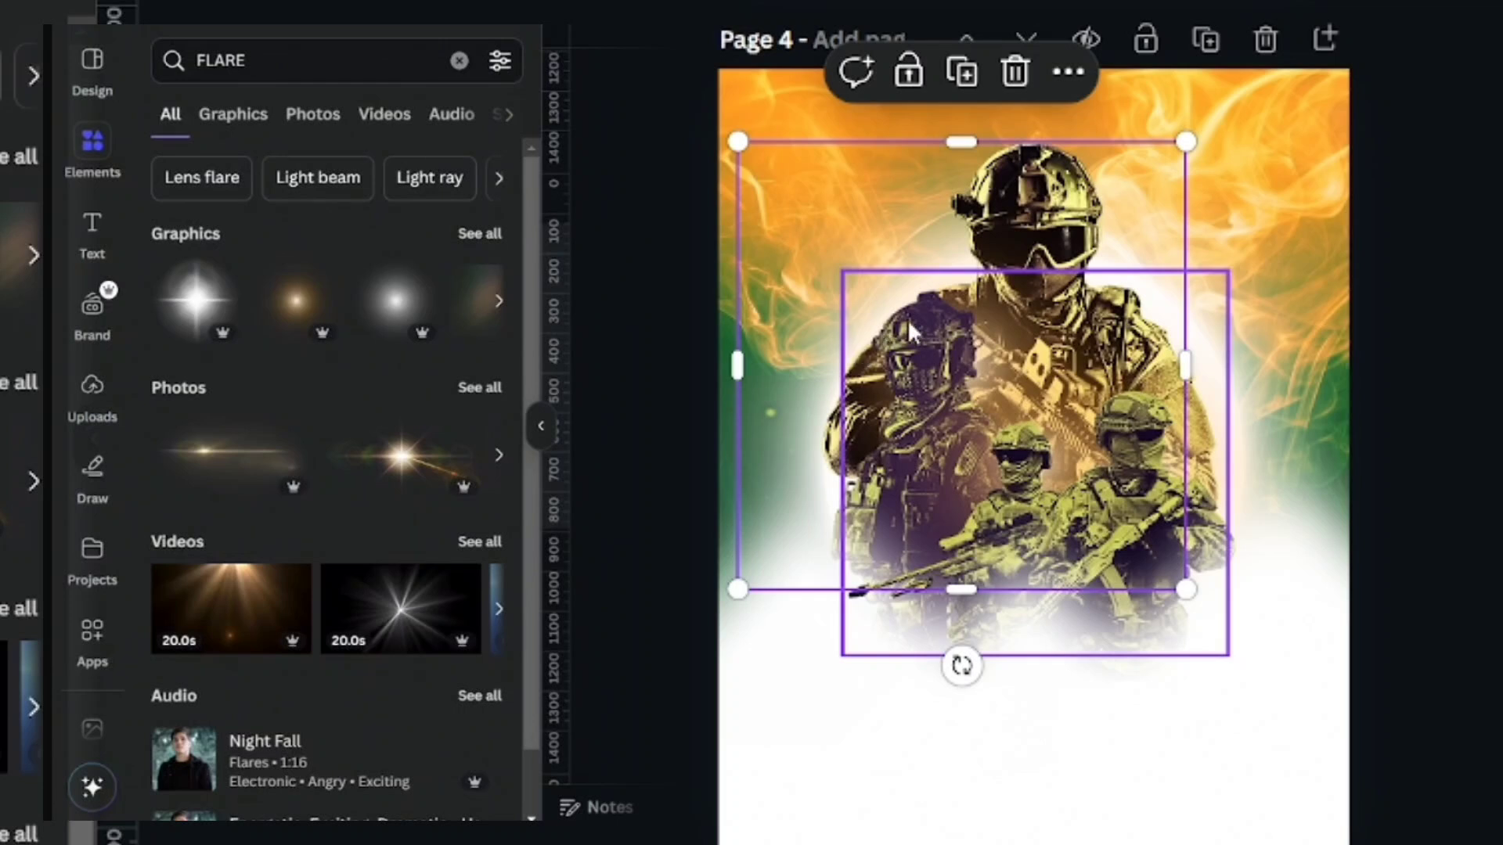
left_click_drag(738, 589, 685, 641)
left_click_drag(784, 357, 778, 334)
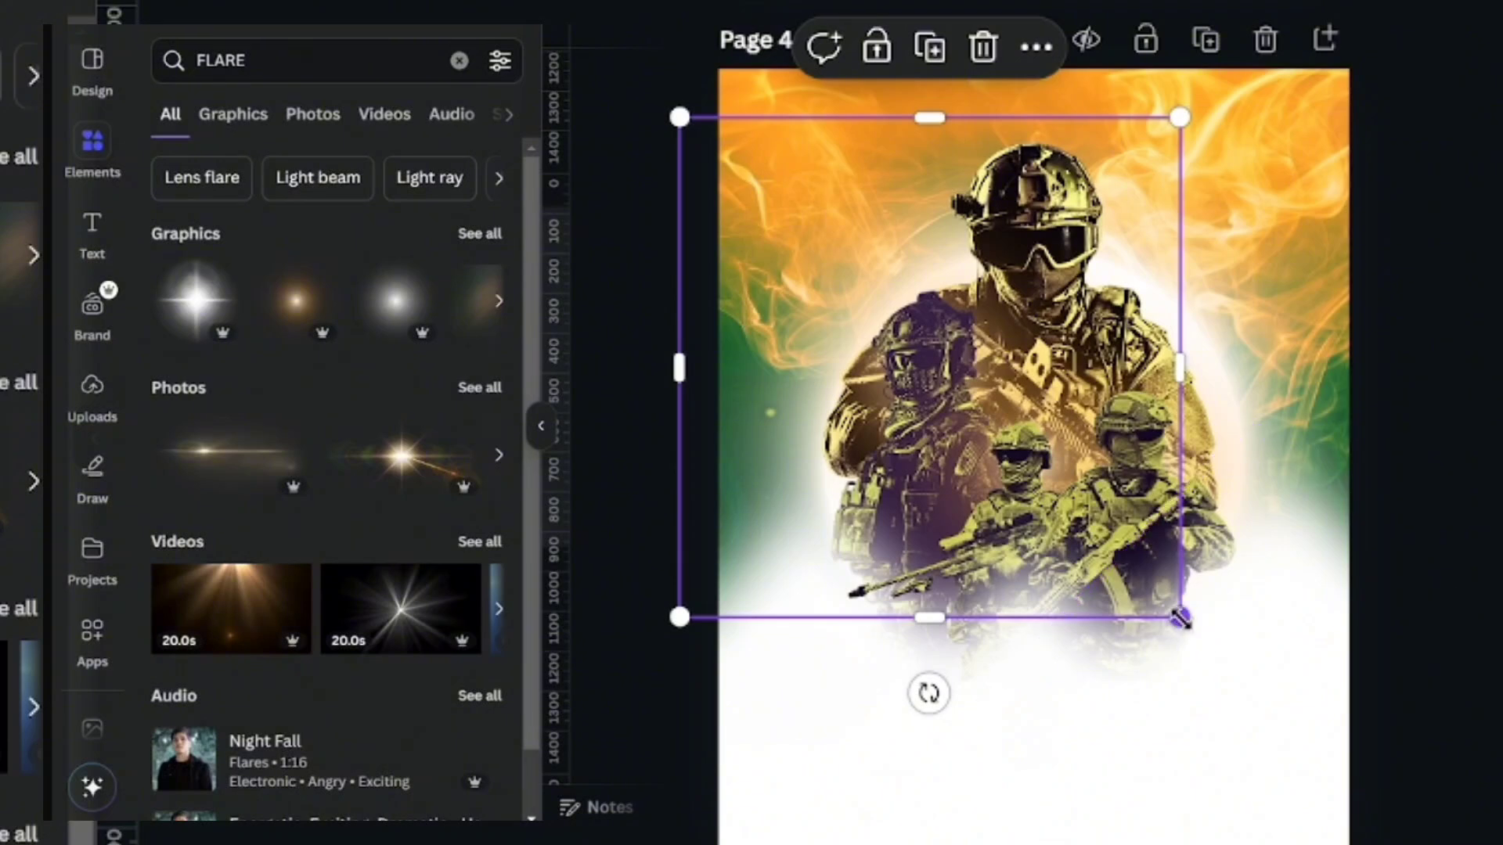
left_click_drag(1179, 617, 1203, 641)
left_click_drag(1016, 284, 999, 285)
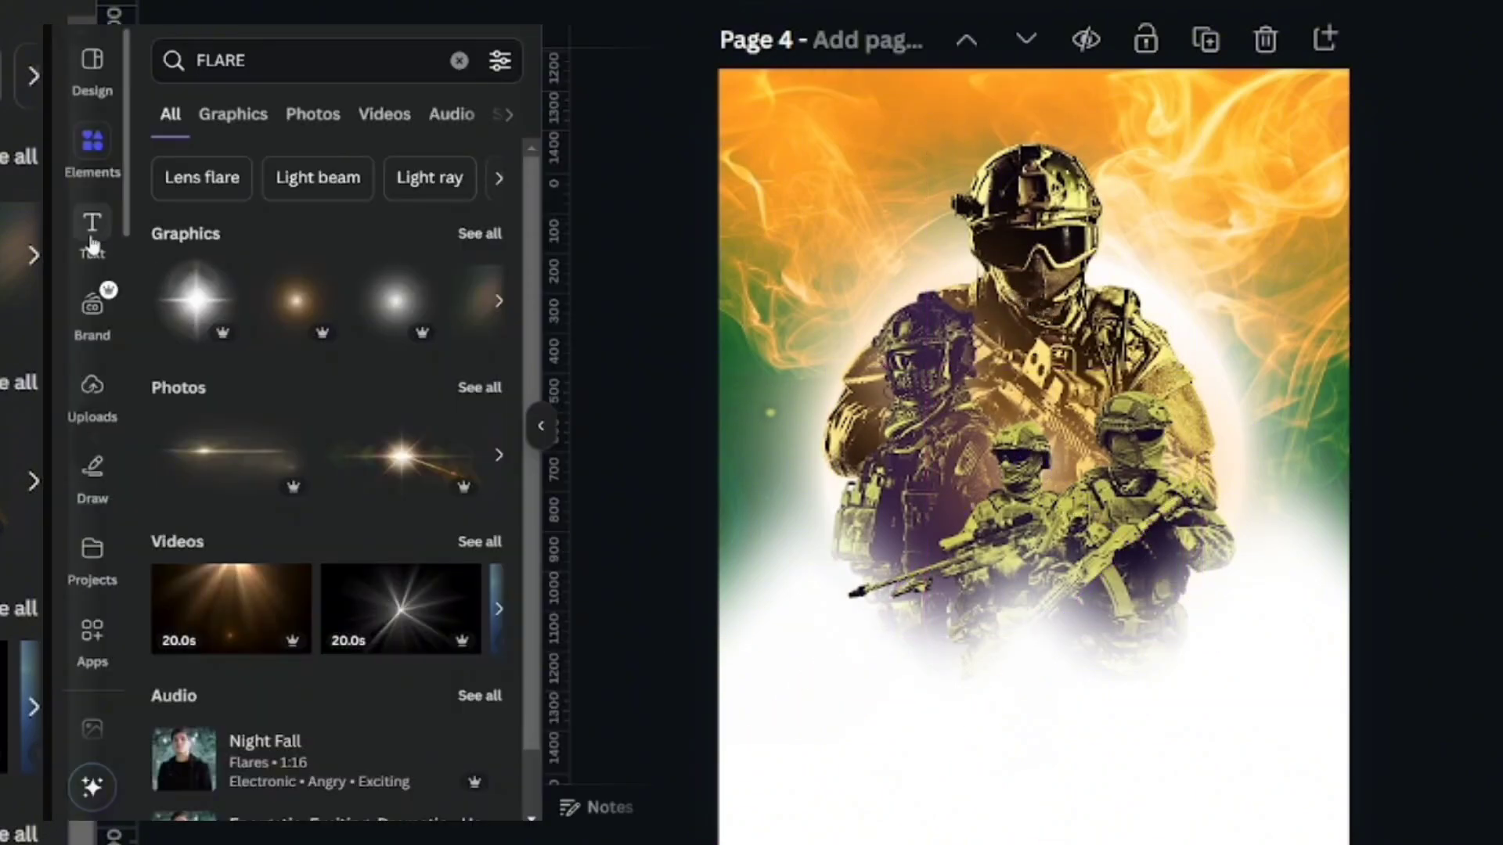
Add a subheading reading SQUAD-X and place it in the white area below the soldiers.
left_click(93, 234)
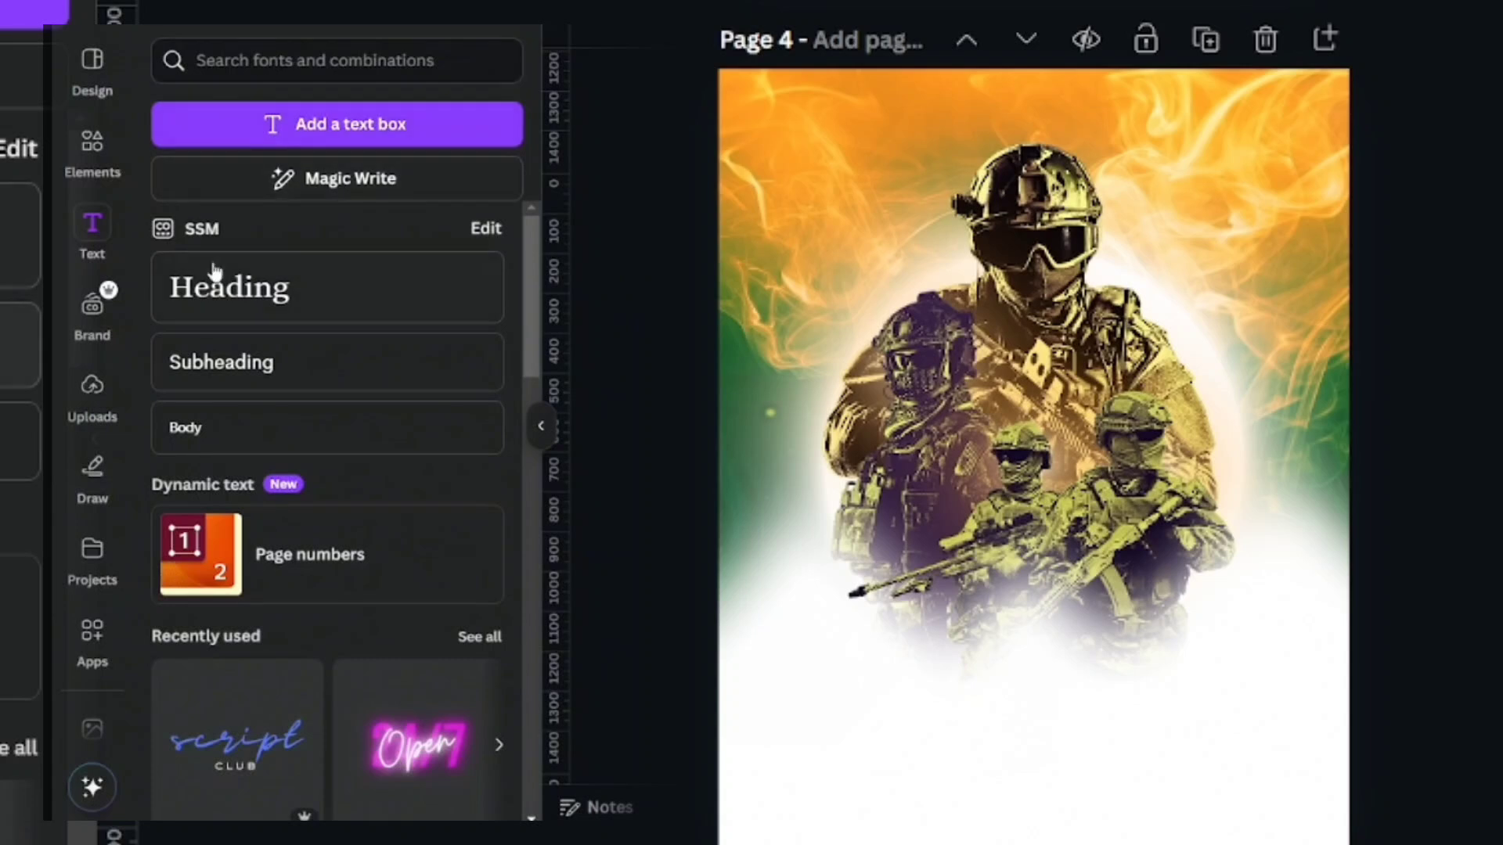
left_click(238, 372)
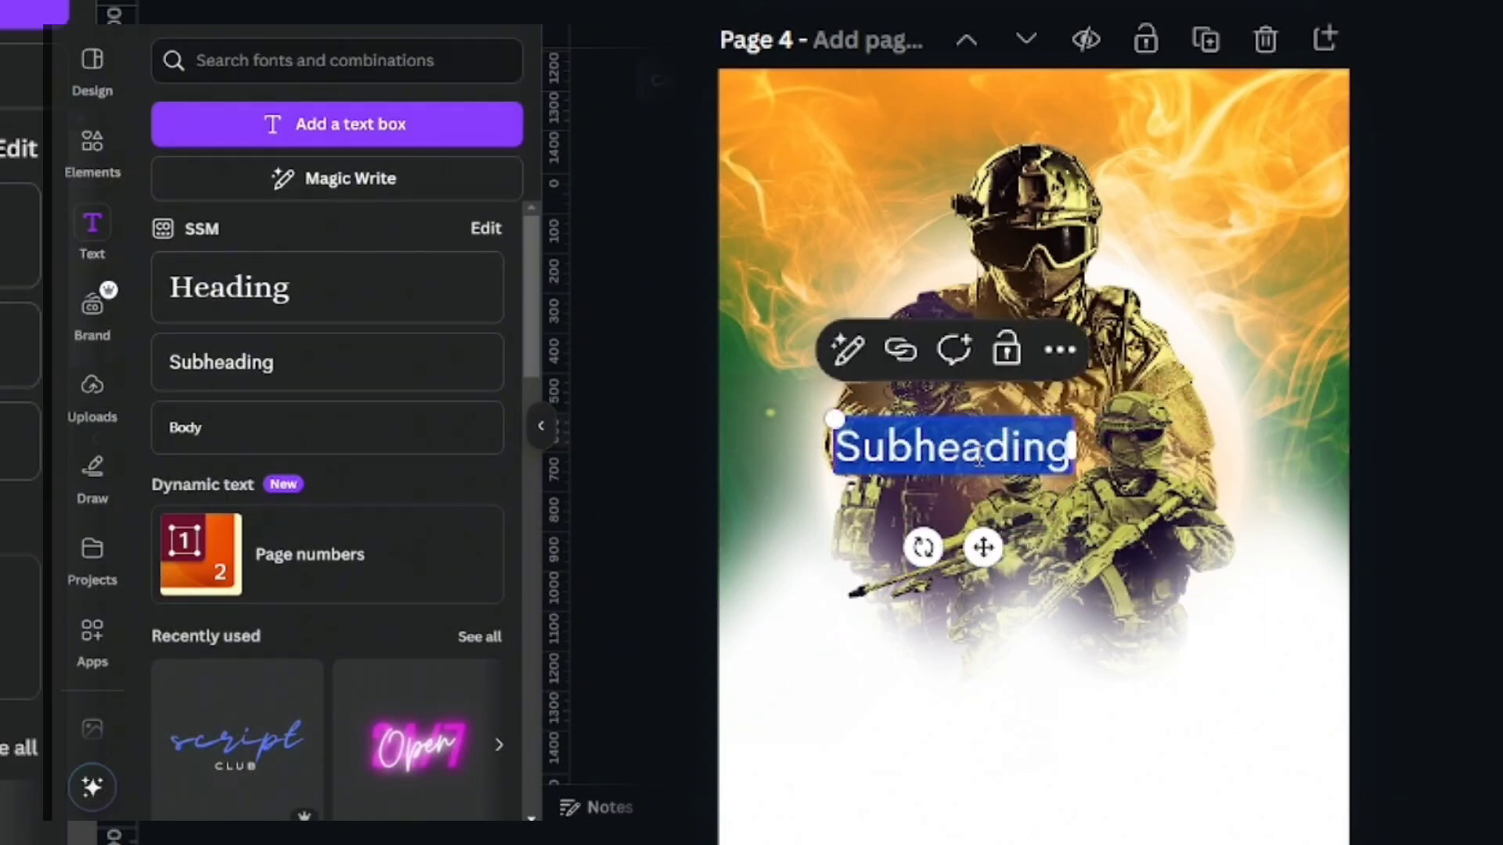
type("S")
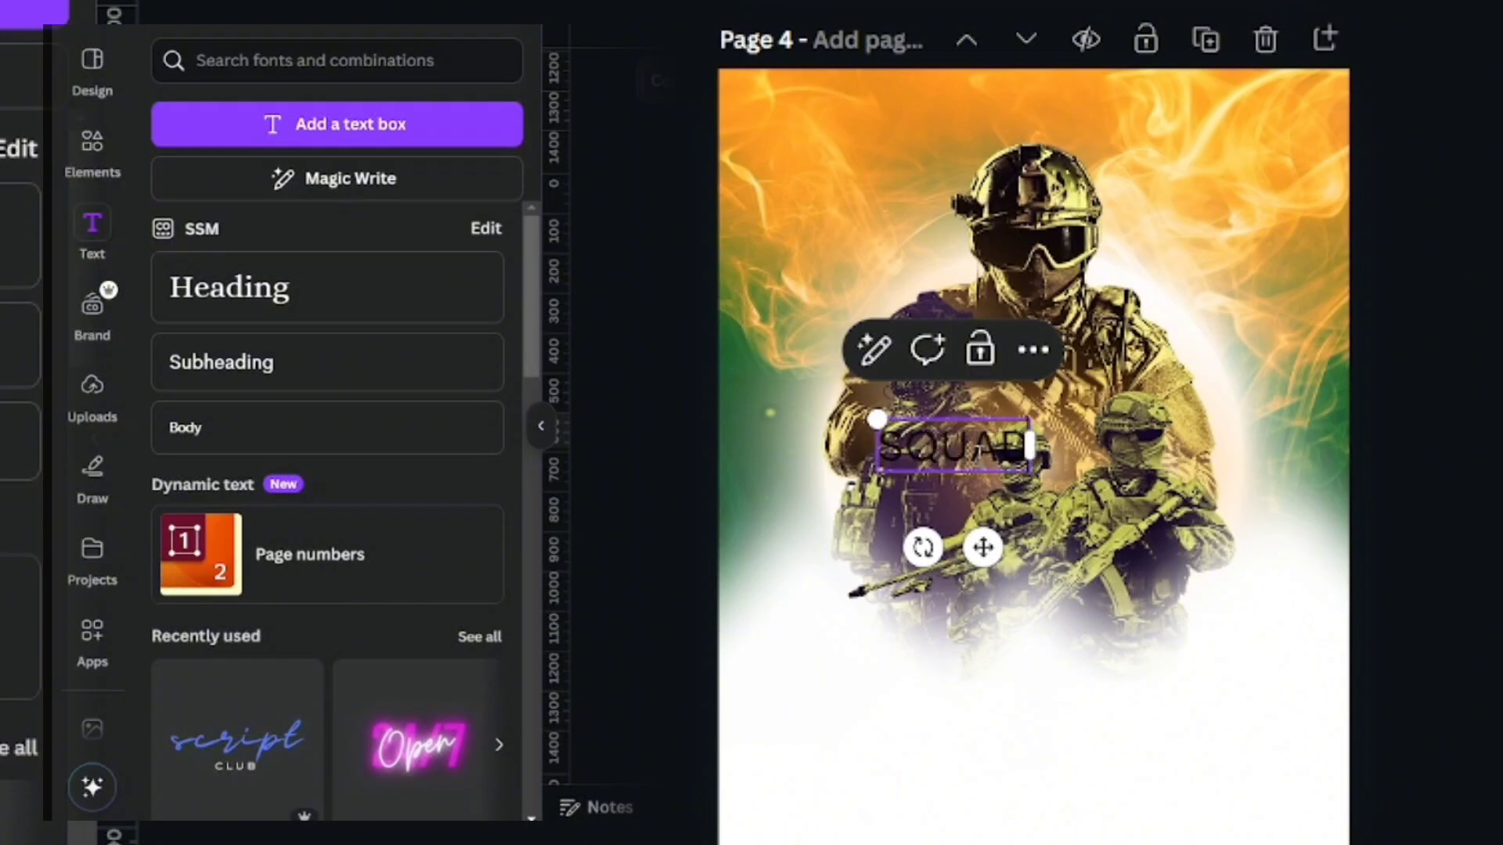
type("QUAD ")
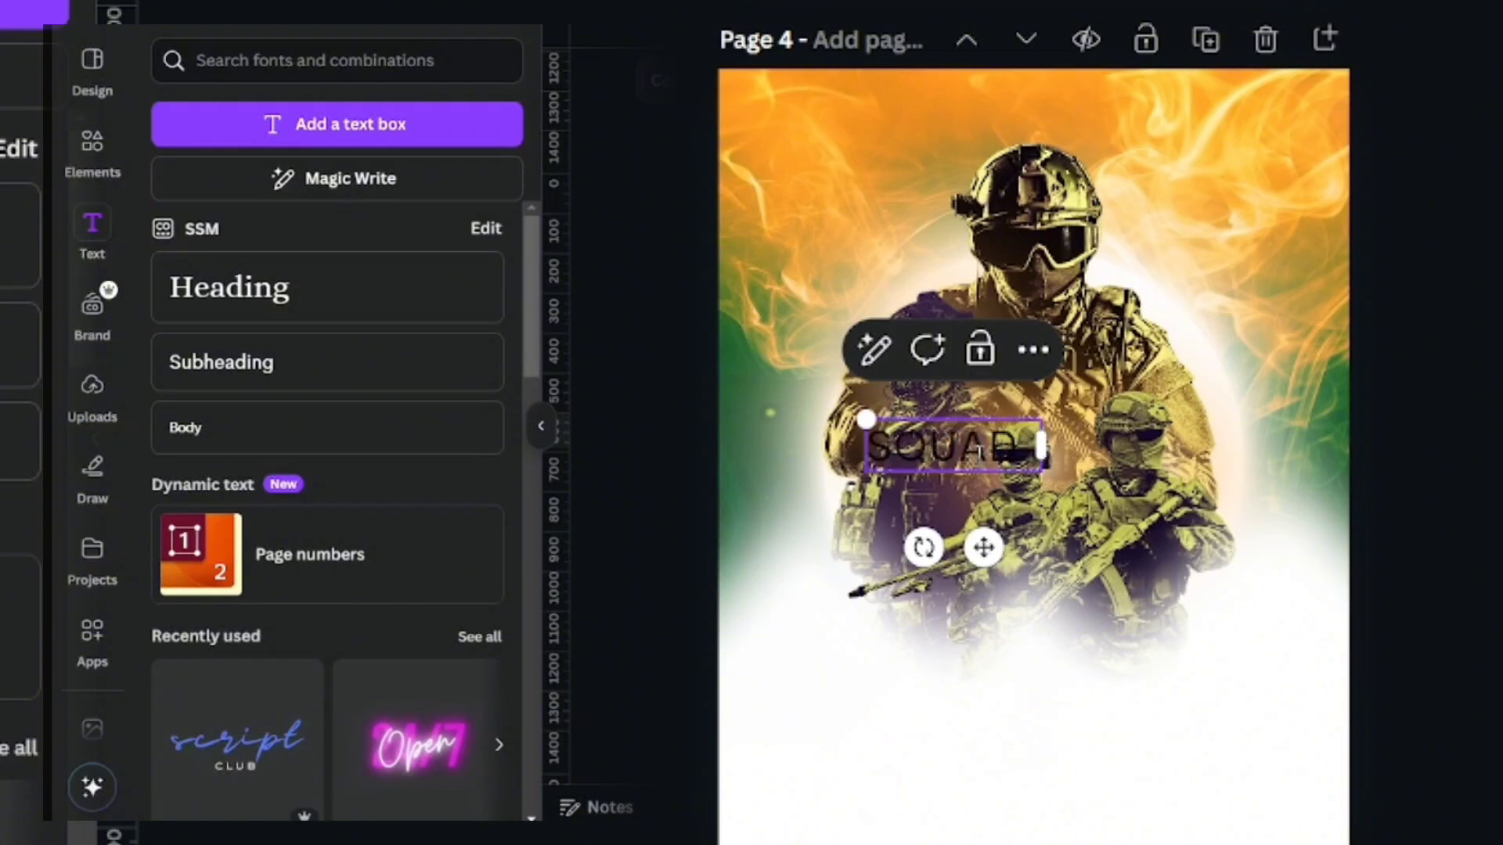
type("X")
left_click_drag(984, 547, 1049, 810)
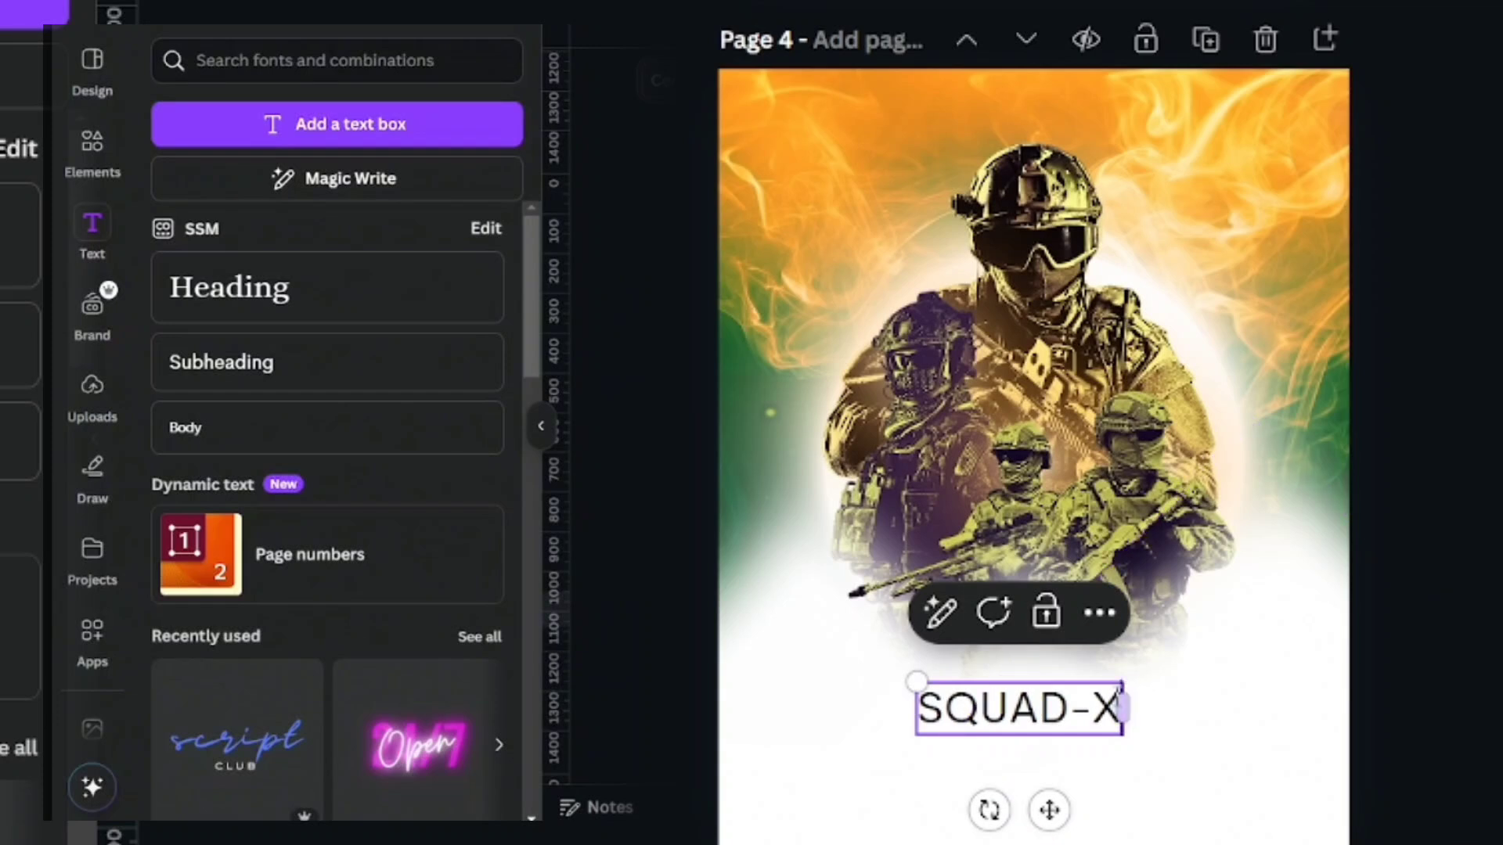
Enlarge the SQUAD-X title to about 583 px wide and align it to the centre of the page below the soldiers.
left_click_drag(899, 675, 781, 647)
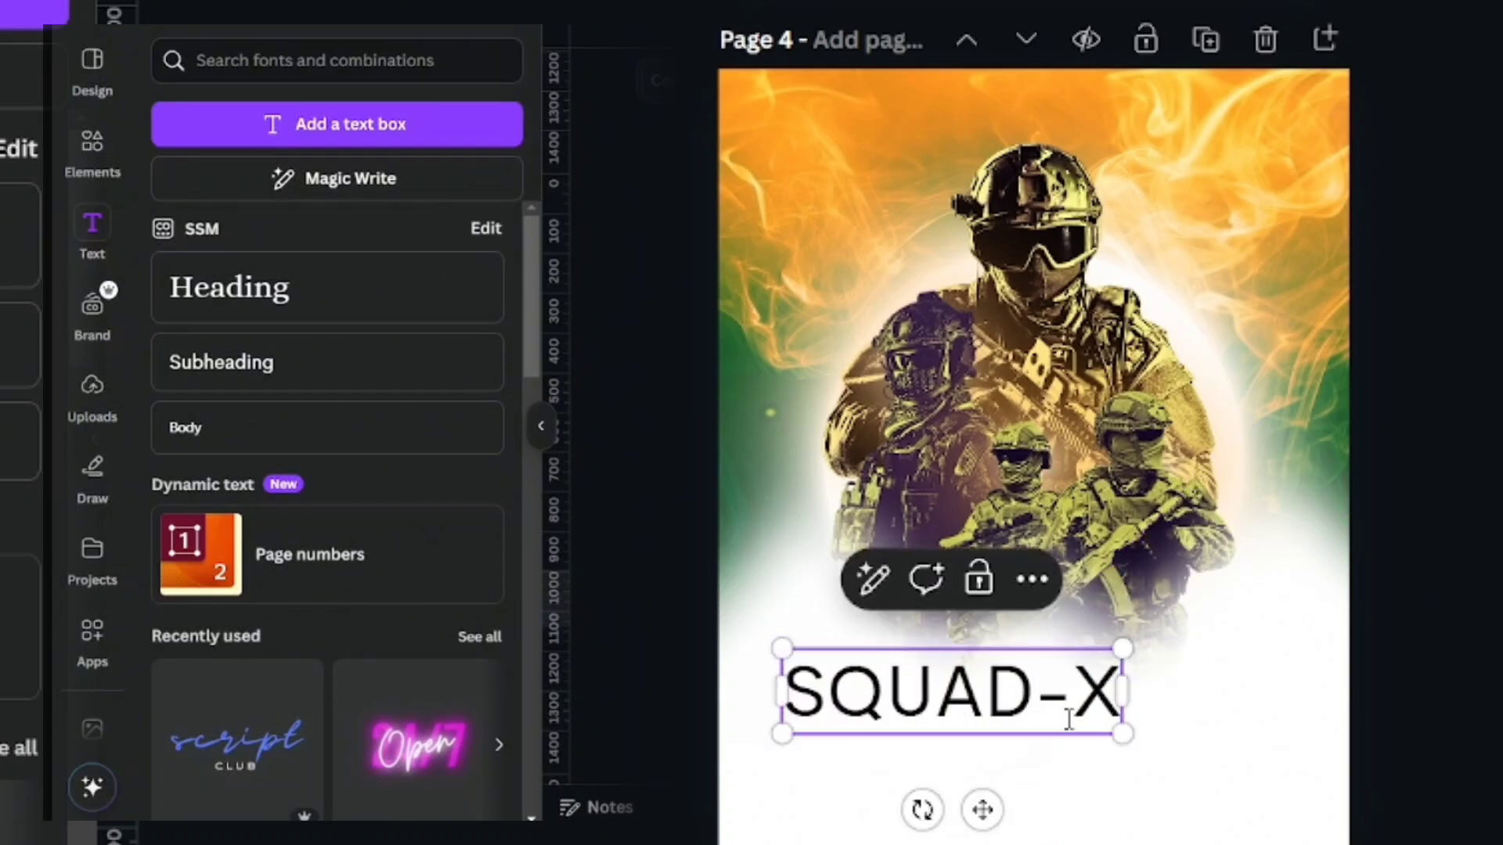
left_click_drag(983, 808, 1054, 824)
left_click(1410, 466)
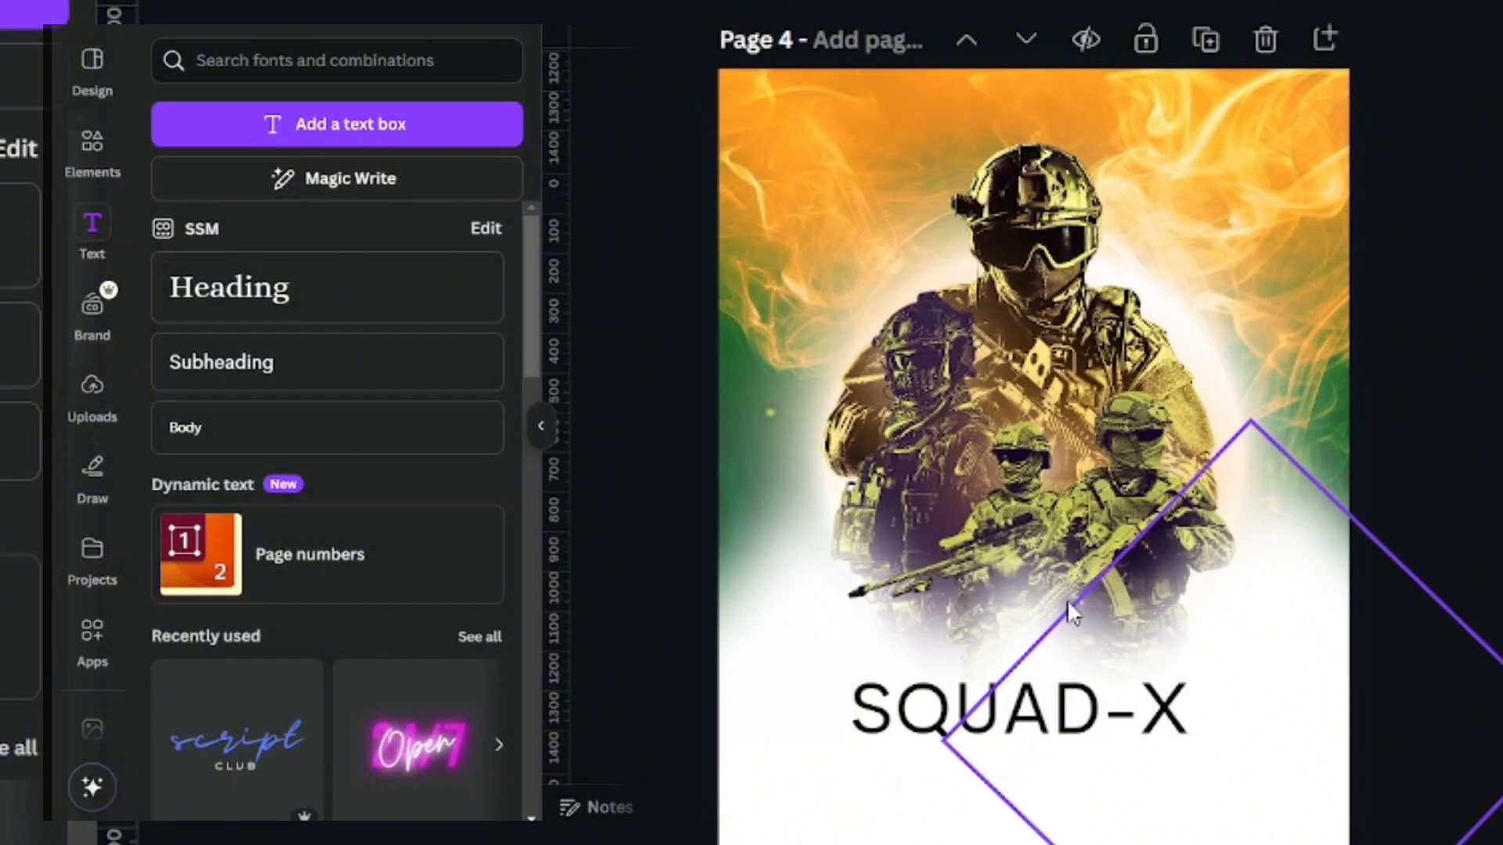
left_click(1045, 607)
left_click_drag(1041, 608, 1037, 612)
left_click(1112, 728)
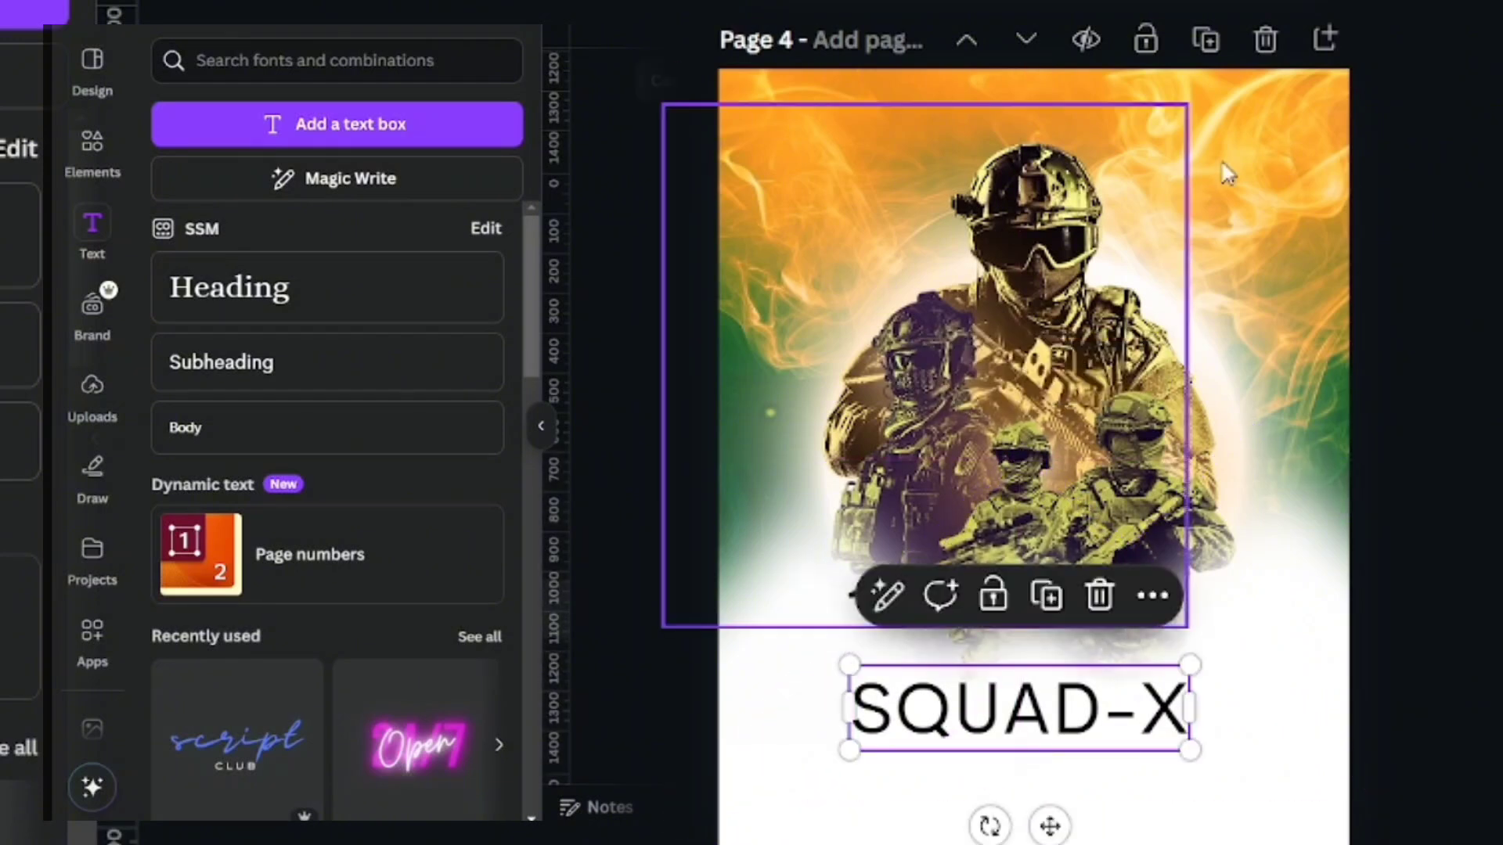
left_click(985, 5)
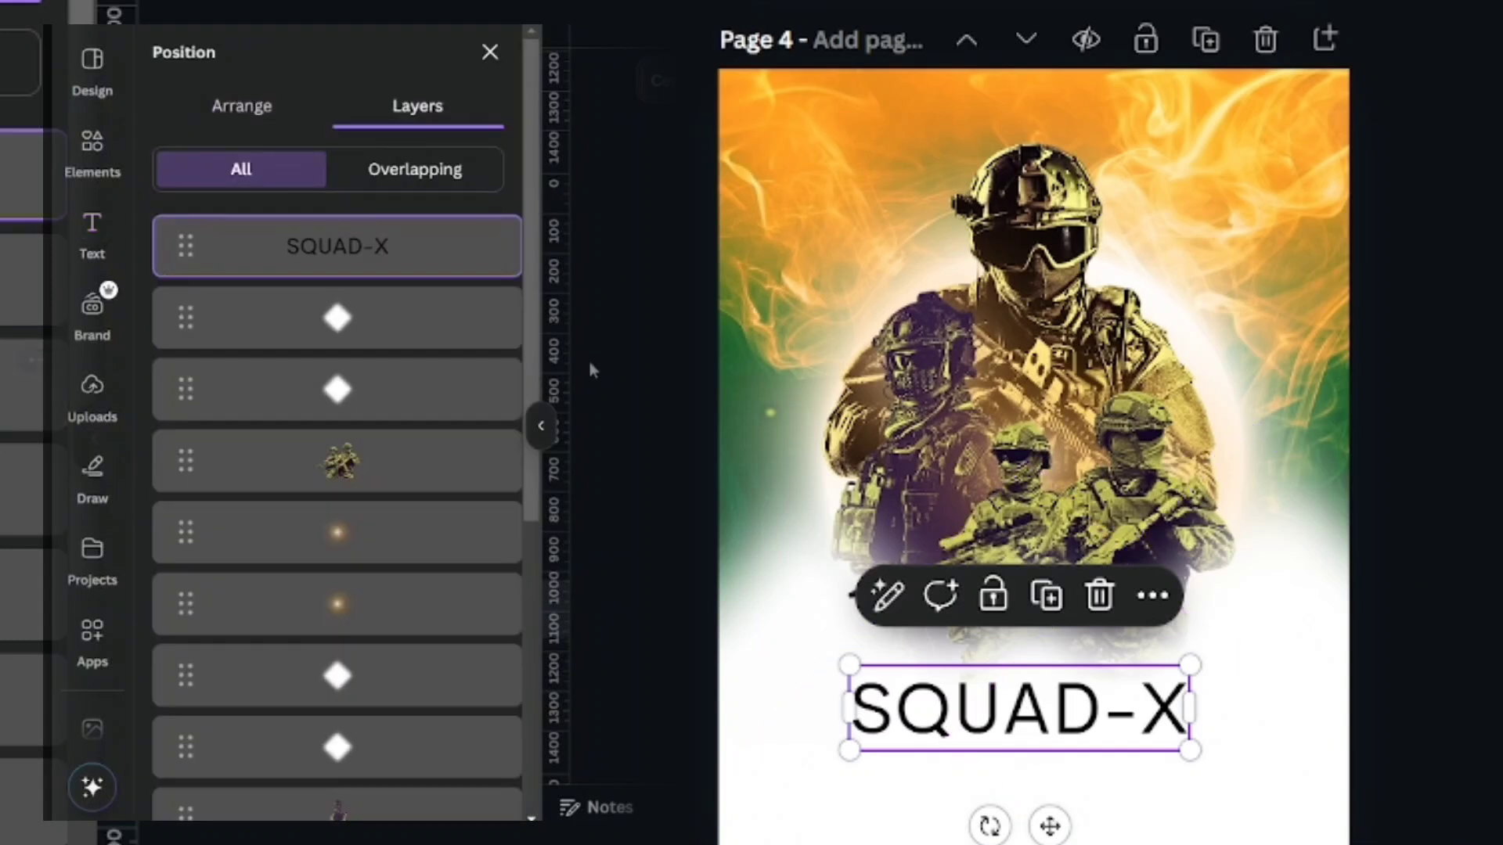
left_click(253, 109)
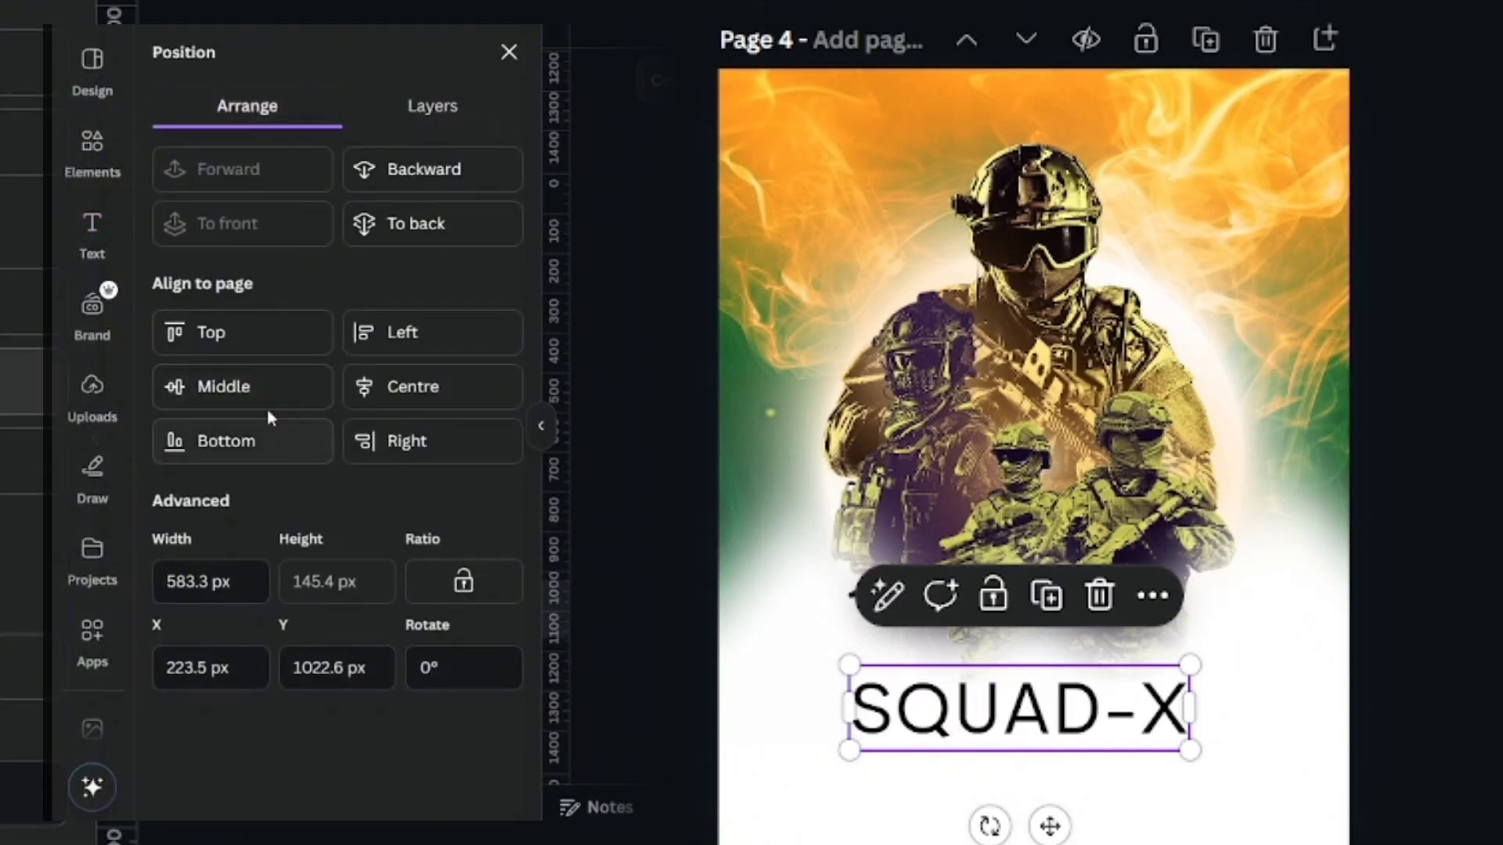
left_click(376, 385)
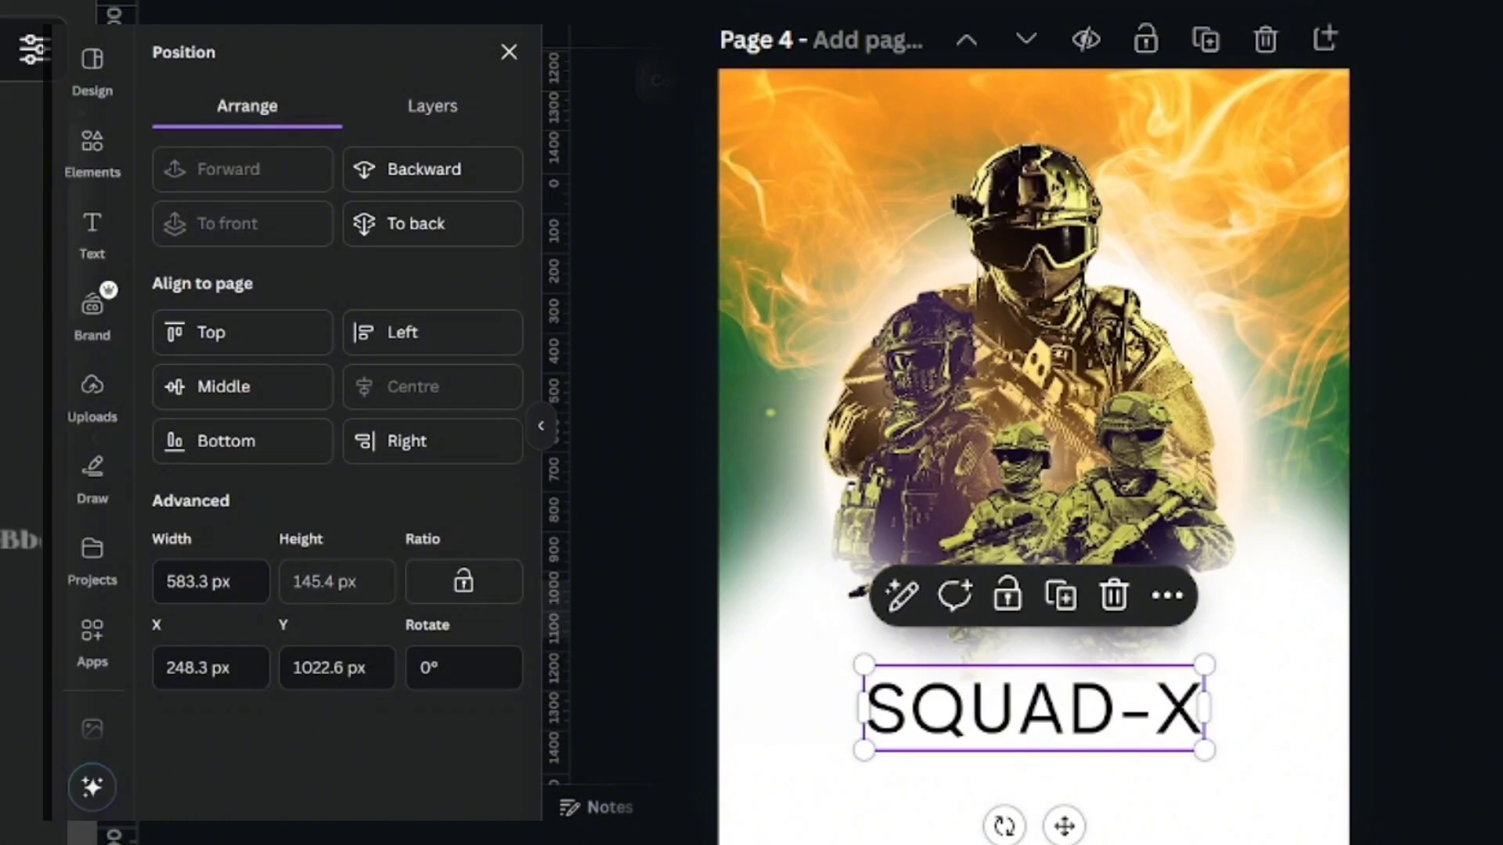
Change the SQUAD-X title's font to Glaser Stencil and enlarge the text to about the width of the soldier group.
left_click(689, 81)
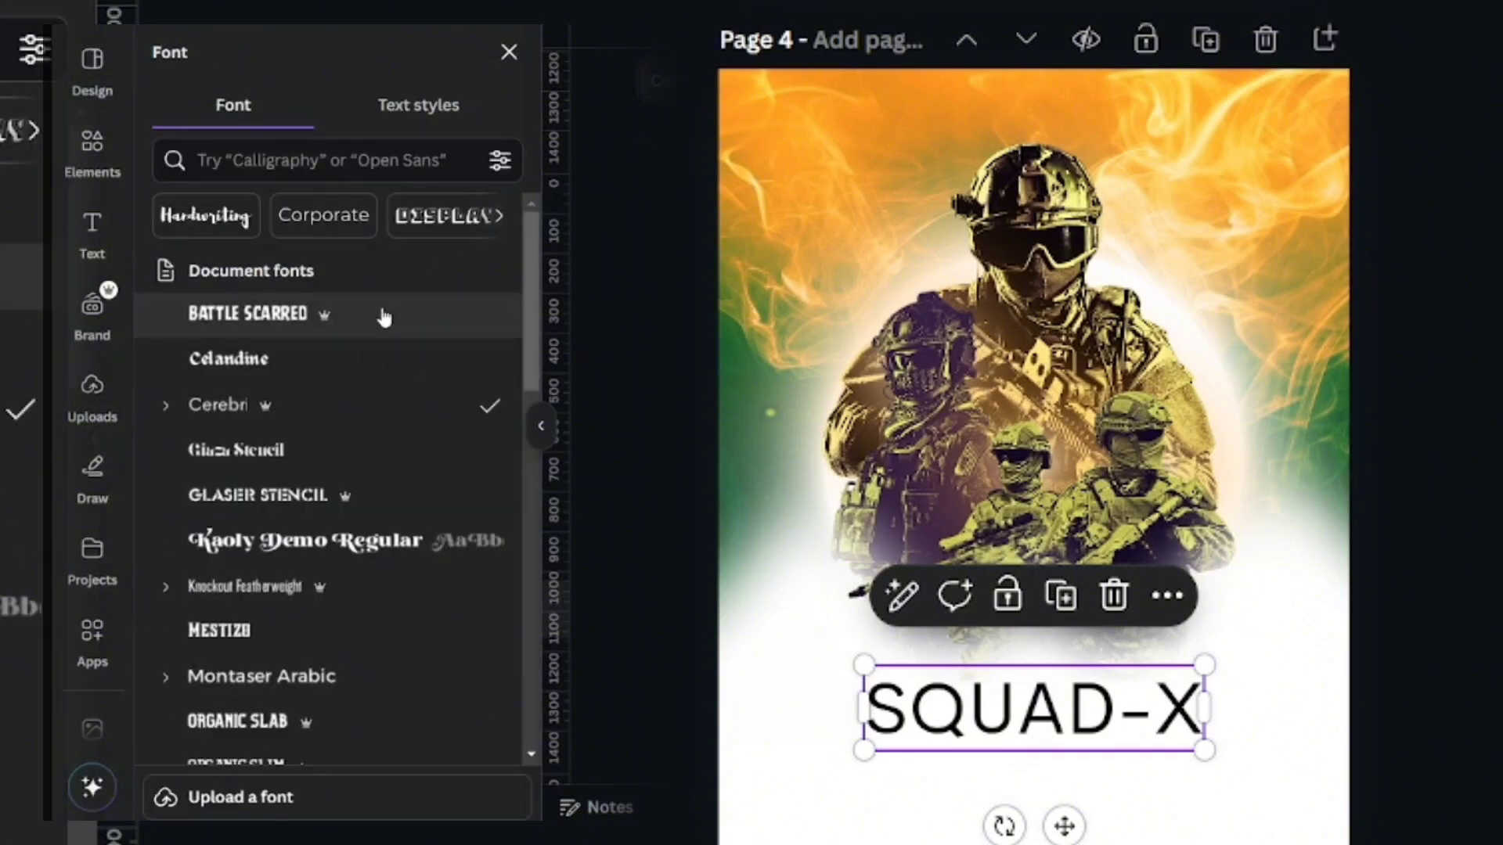
left_click(359, 495)
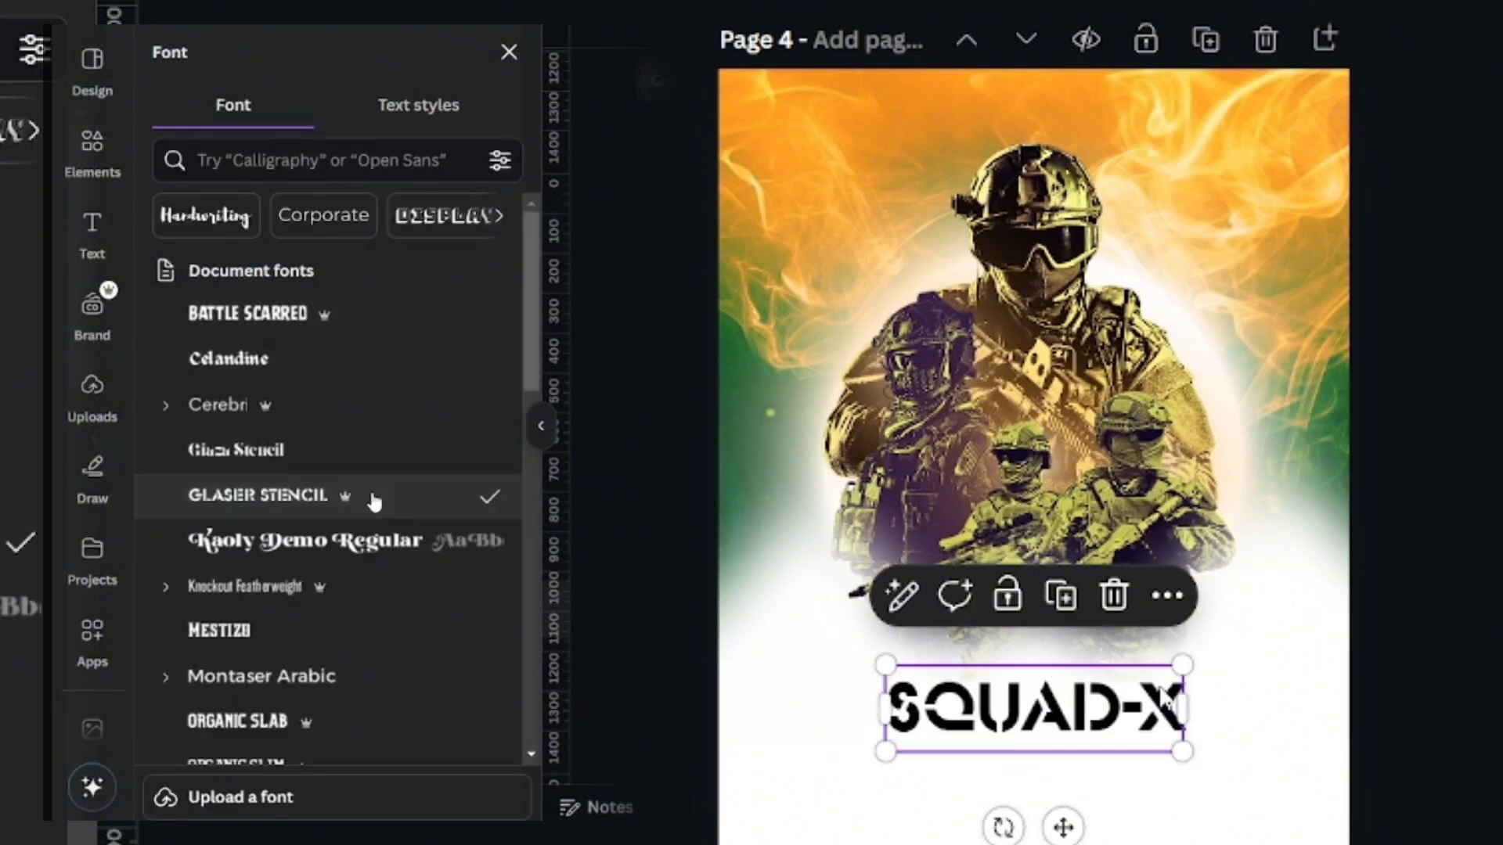
left_click_drag(1183, 753, 1209, 771)
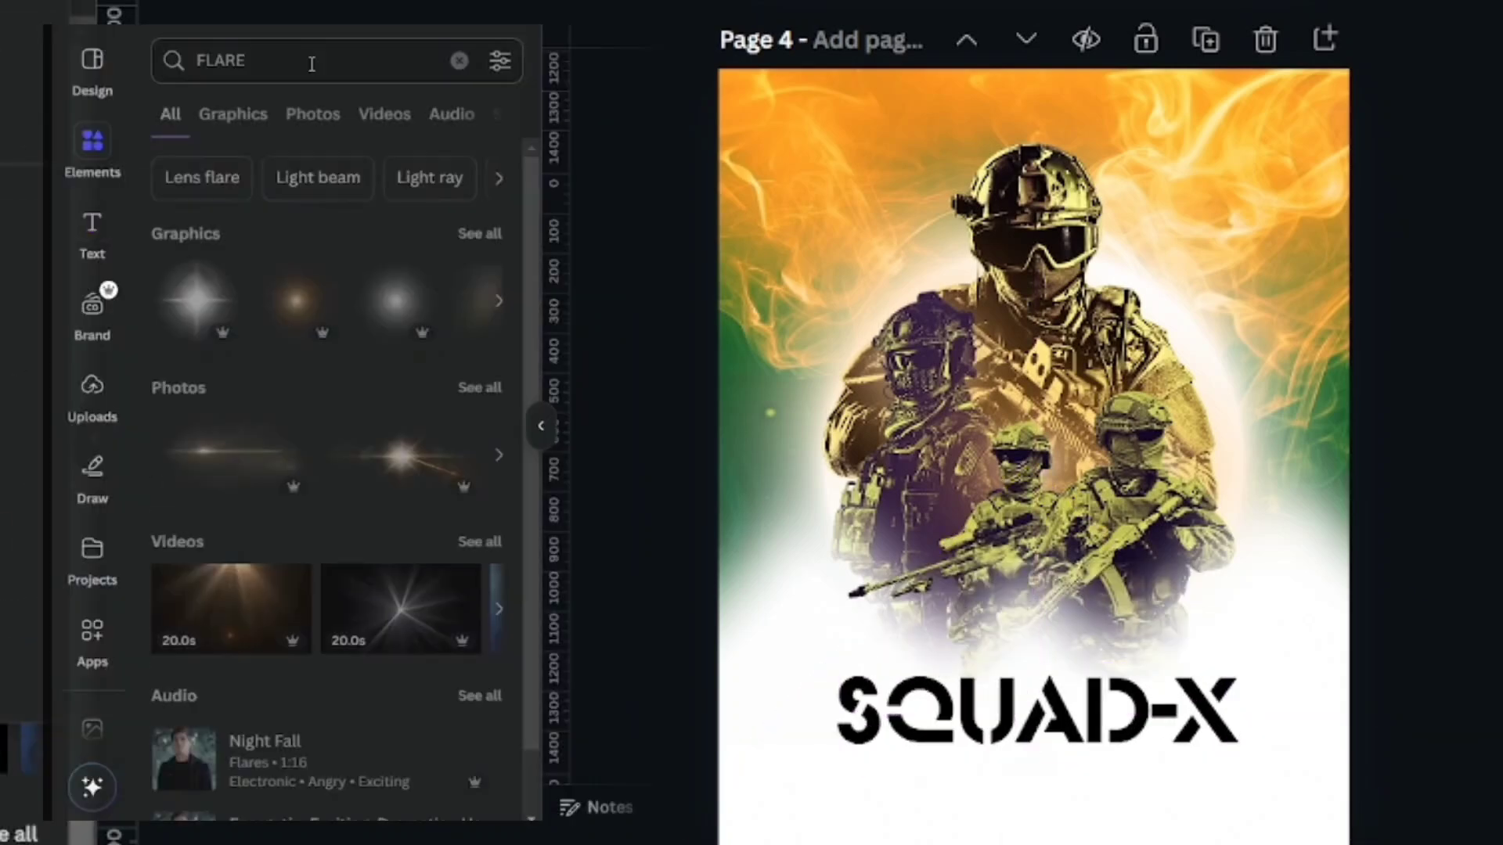
Replace the FLARE search in the elements library with a search for FIGHTER JET.
left_click(308, 61)
key("BackSpace")
key("BackSpace")
key("BackSpace")
key("BackSpace")
key("BackSpace")
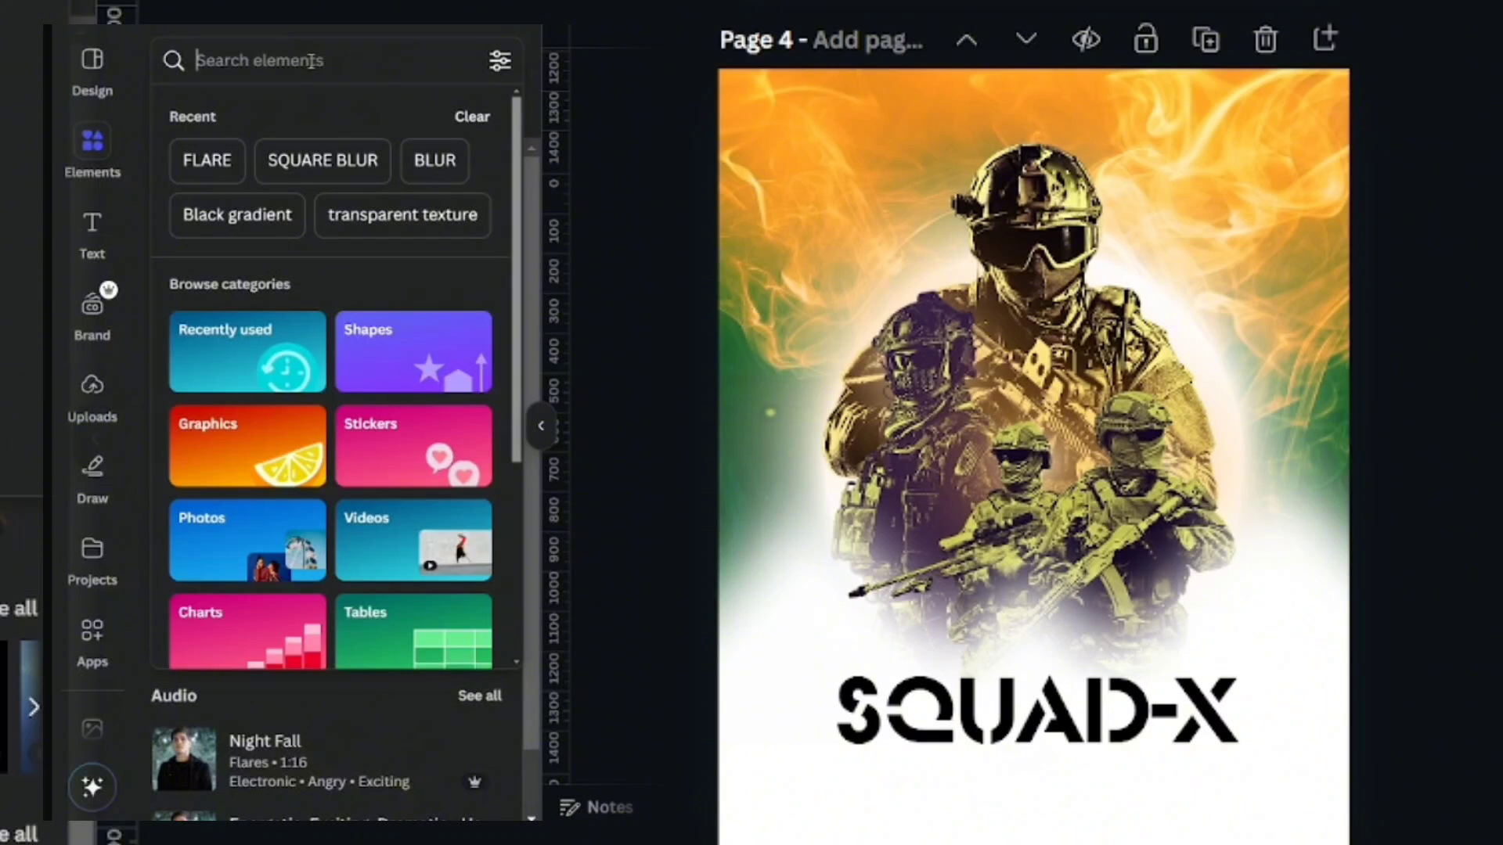
type("FIGHTER GE")
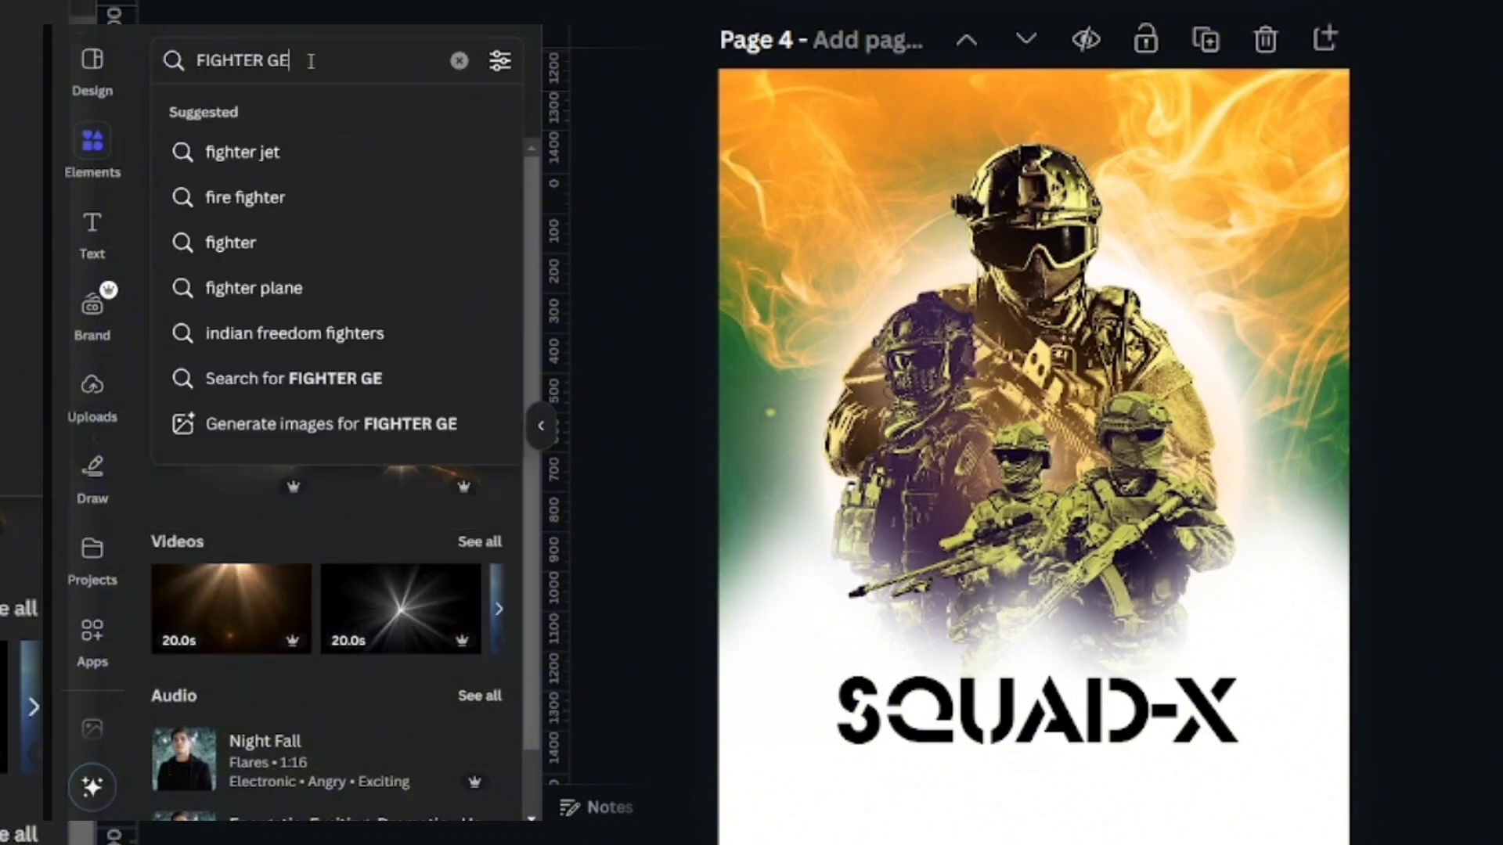
type("T")
key("Return")
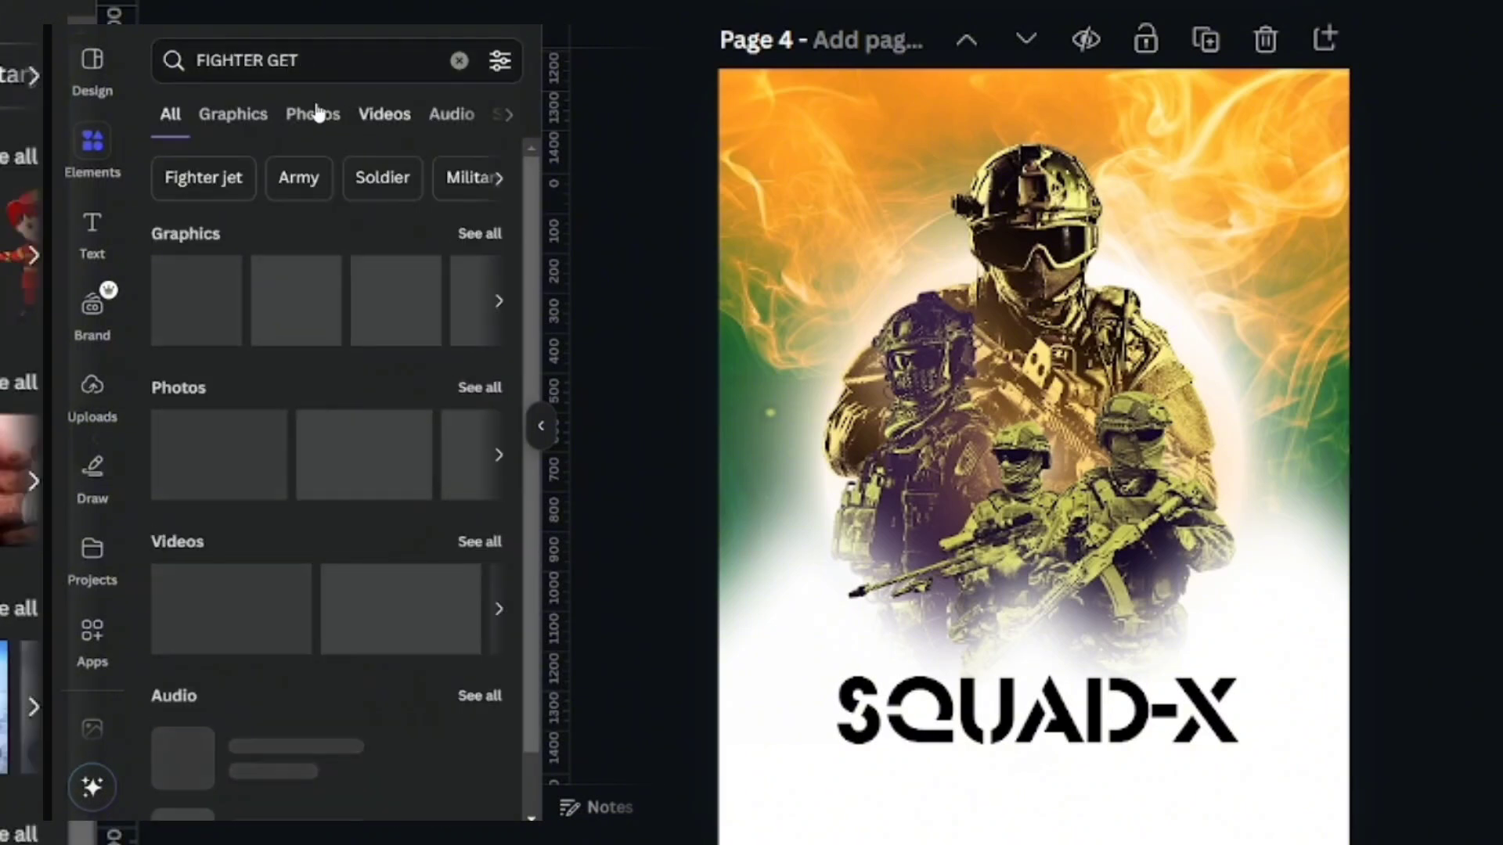
left_click(292, 61)
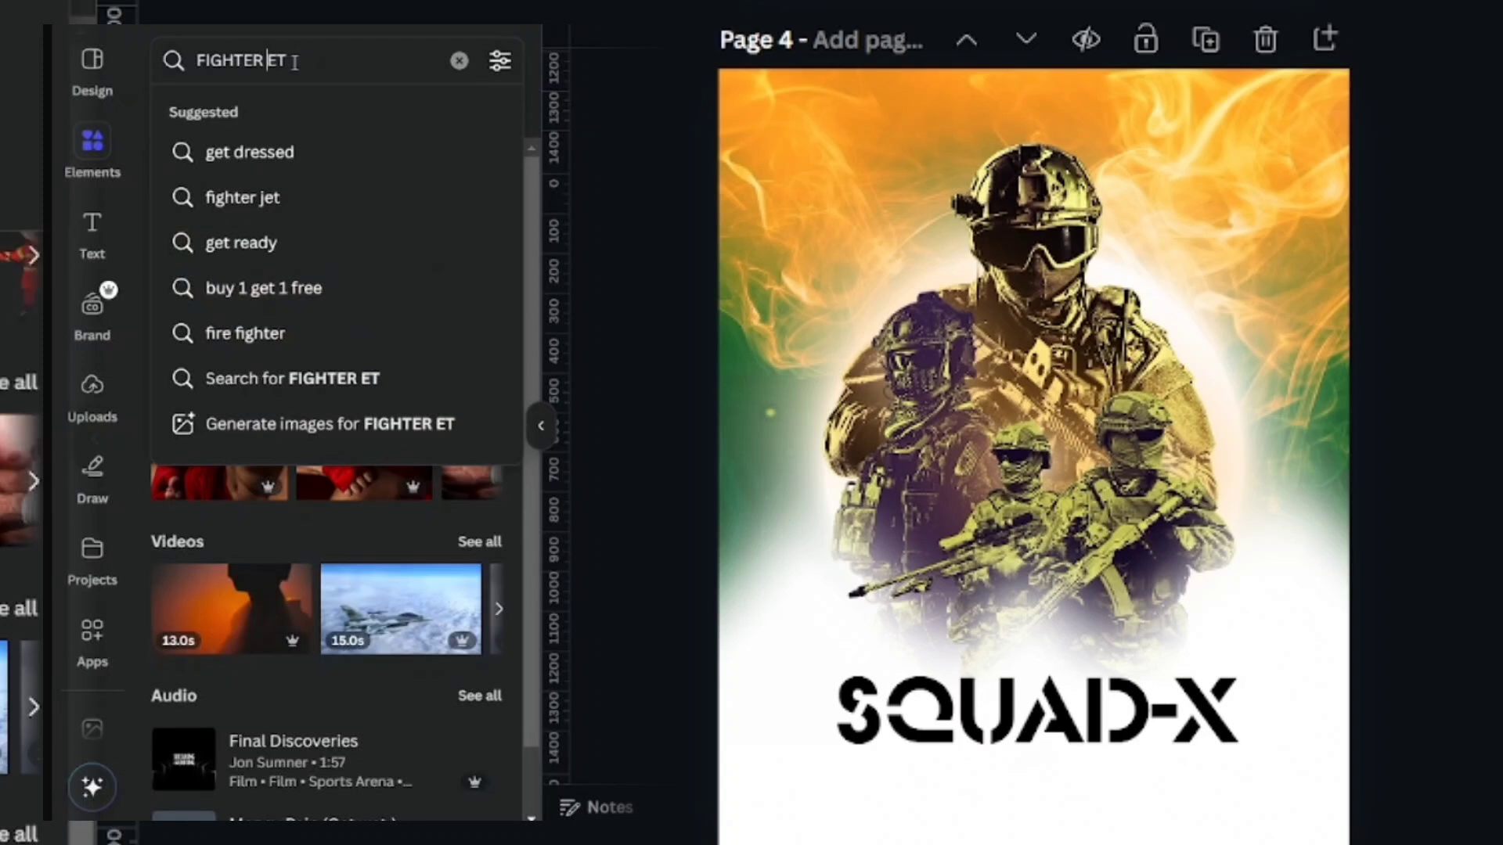
type("J")
key("Return")
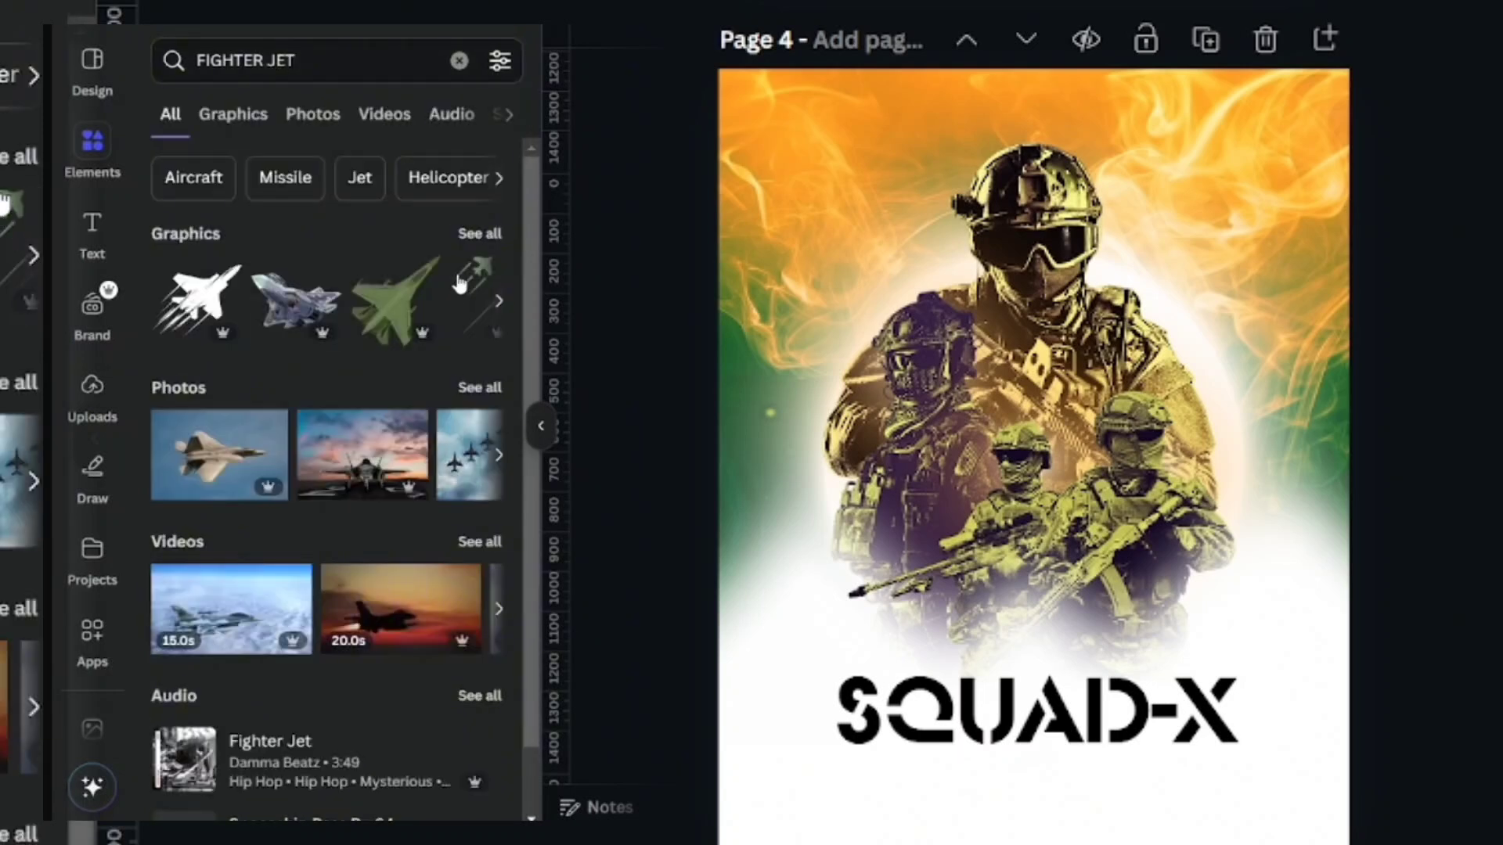
Browse the fighter jet graphics and photos for a jet that suits the poster.
left_click(479, 234)
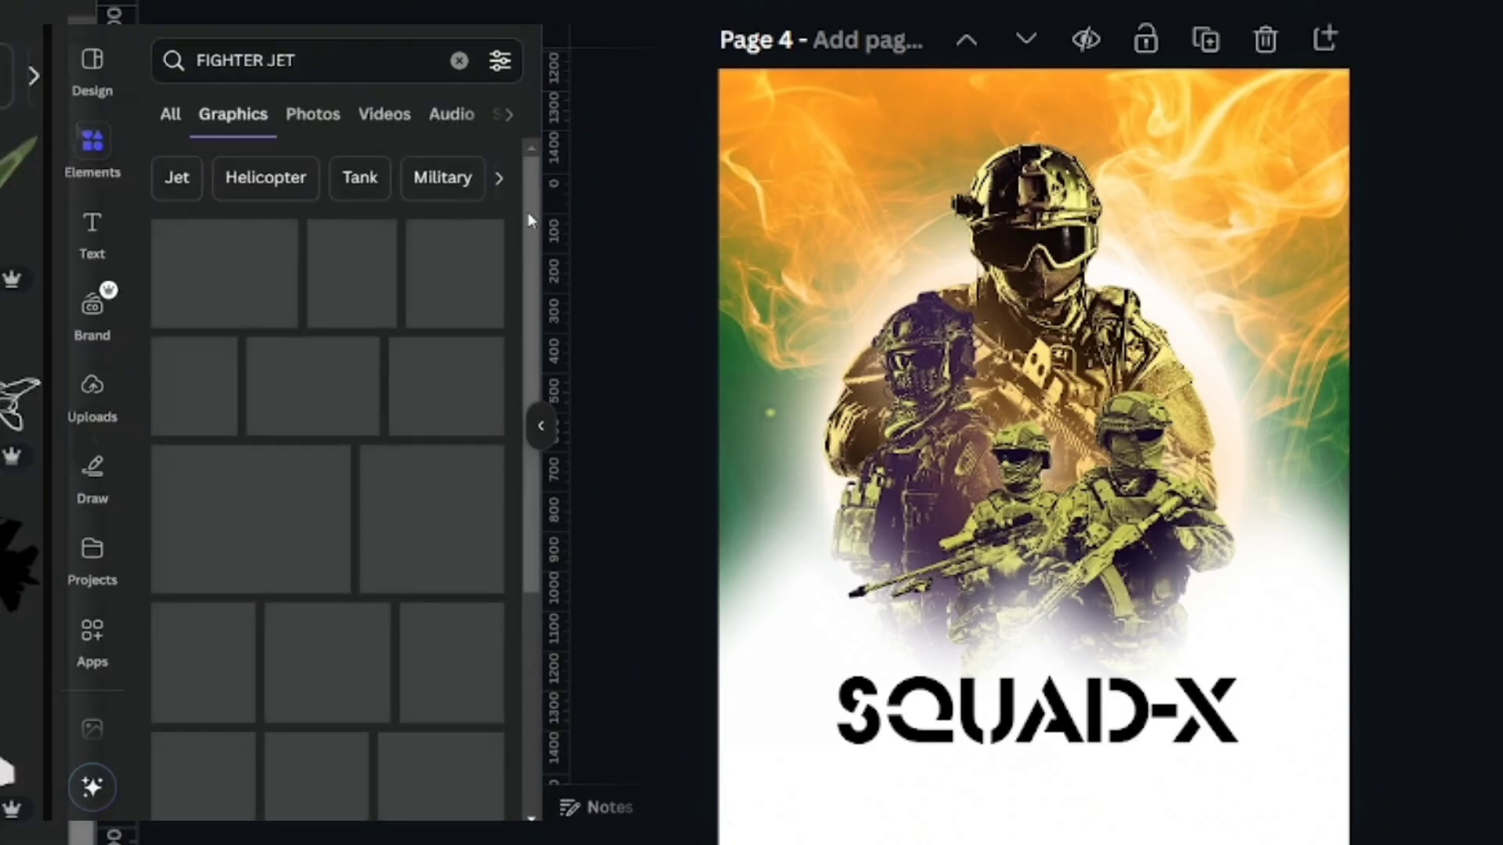
left_click_drag(527, 213, 540, 423)
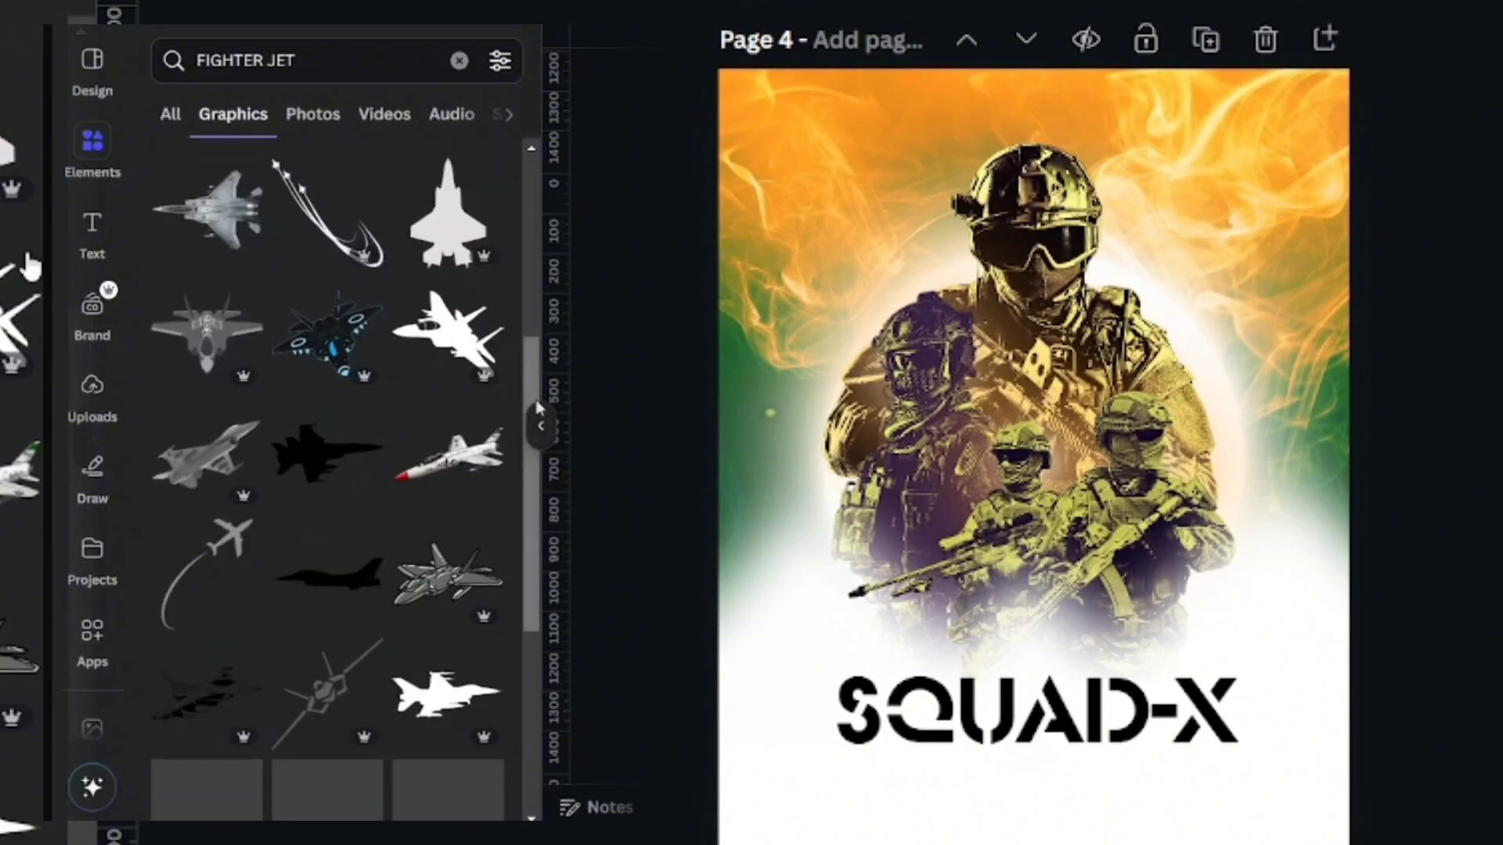
left_click(321, 121)
left_click_drag(528, 213, 538, 814)
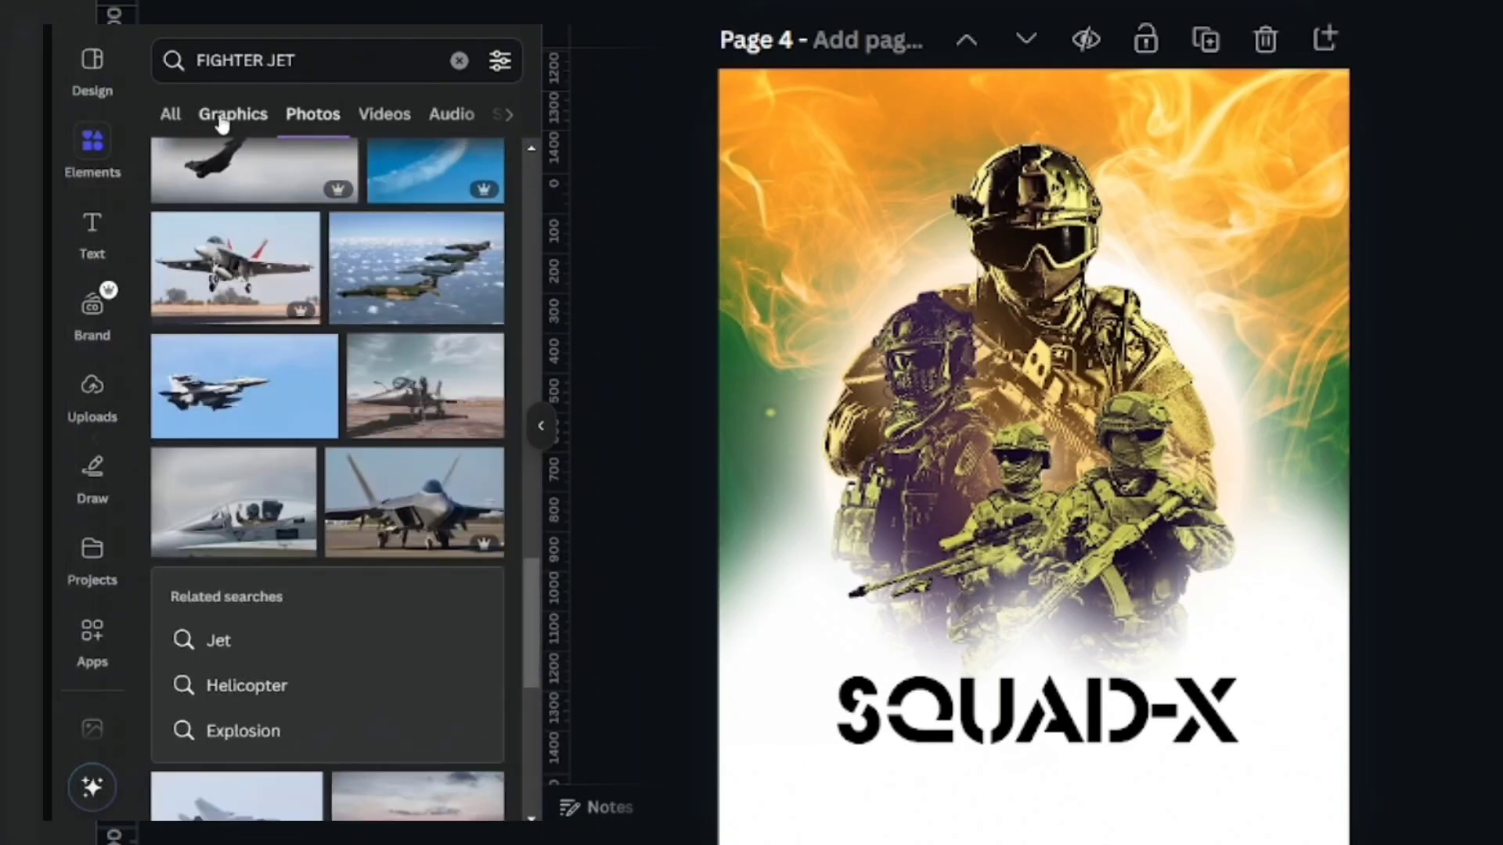
left_click(232, 114)
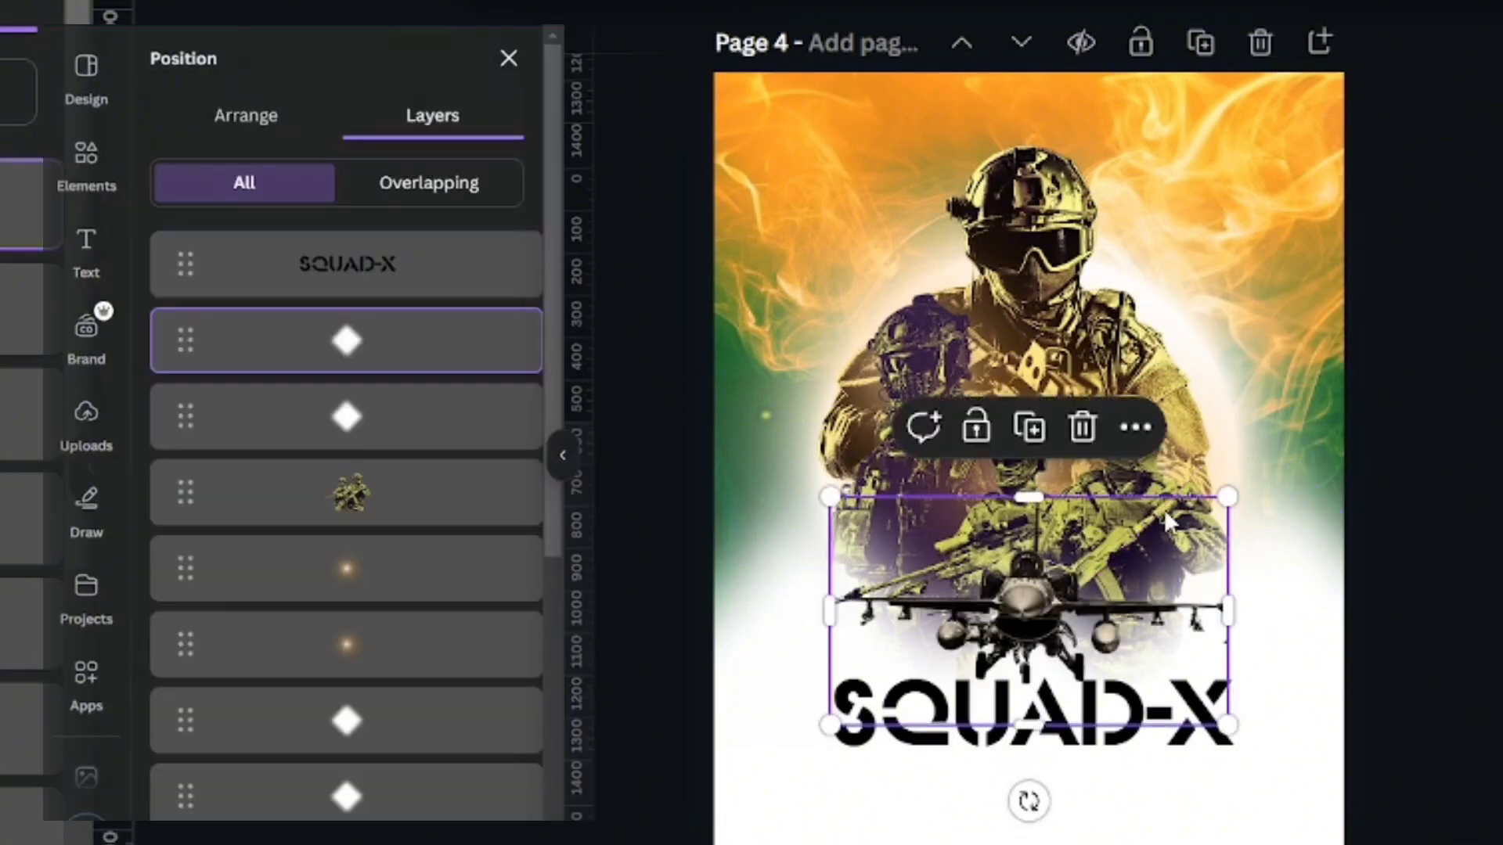
Place the fighter jet just above the SQUAD-X title and layer it between the two white blur squares.
key("ctrl+]")
left_click_drag(1096, 611, 1098, 615)
key("ctrl+[")
key("ctrl+[")
key("ctrl+[")
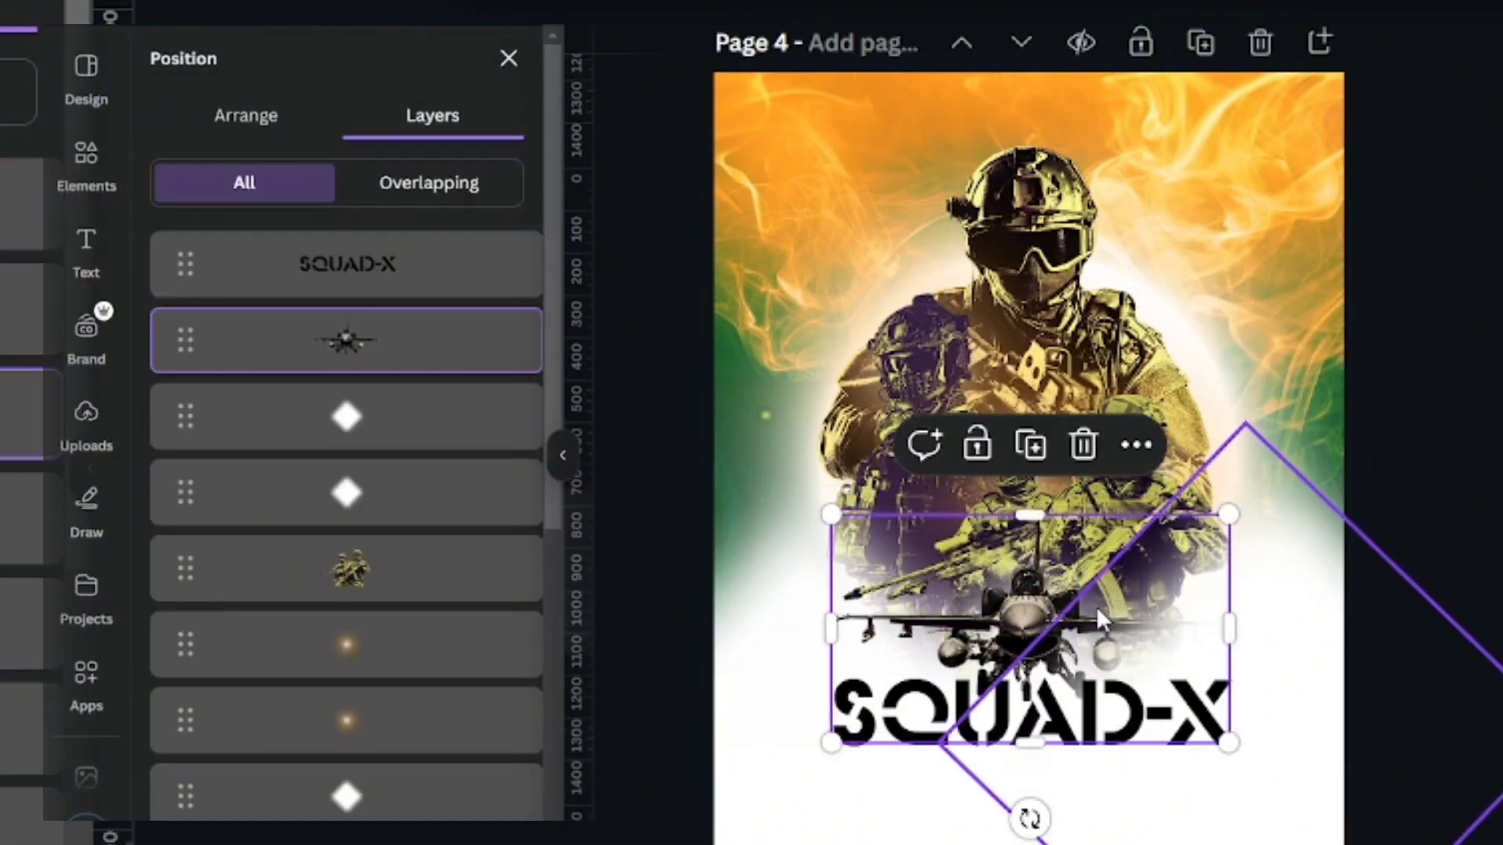
key("ctrl+]")
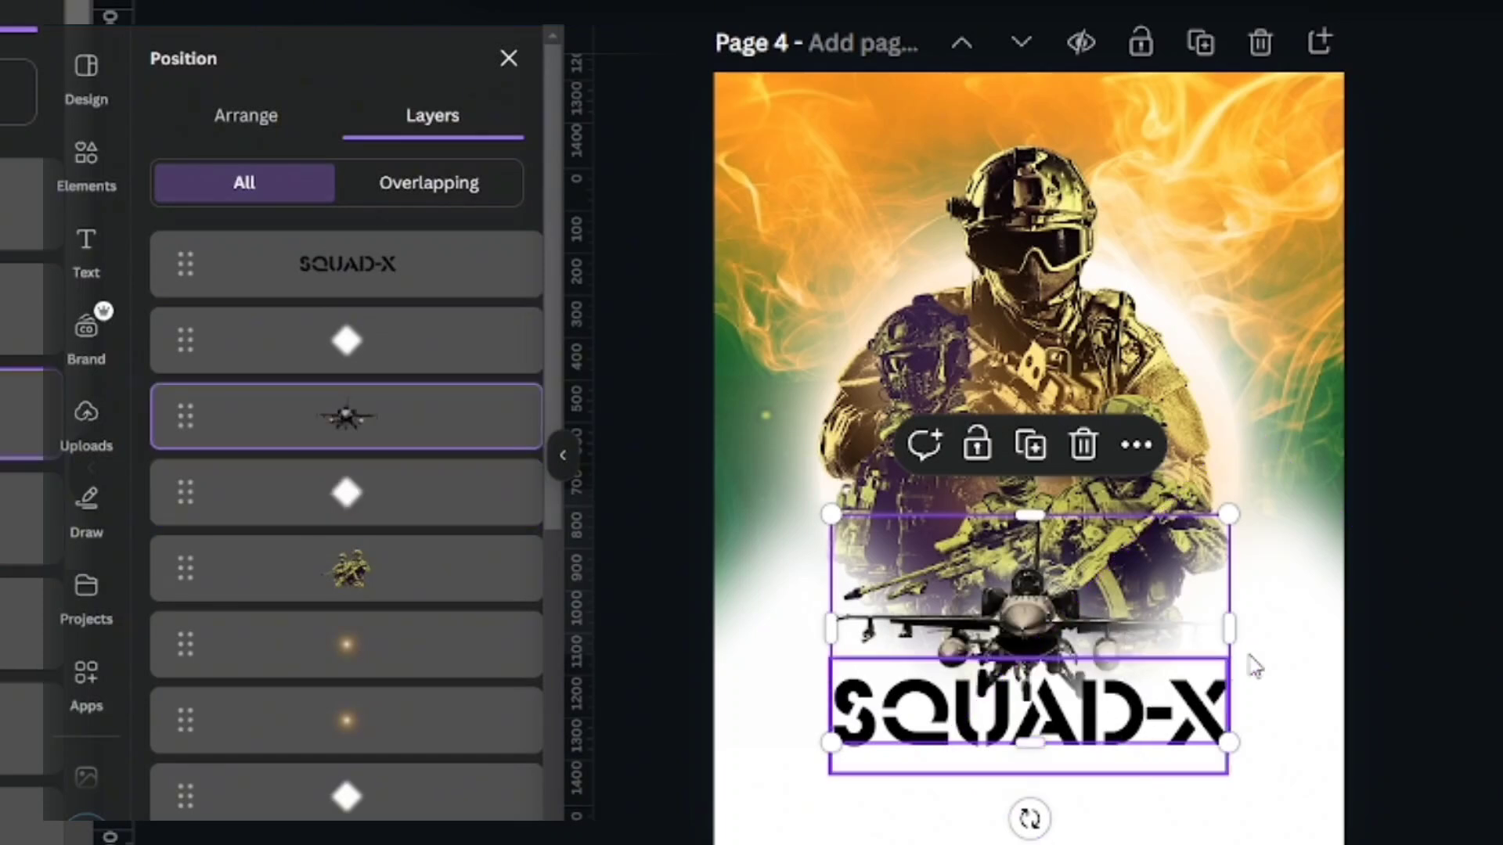
Duplicate the lower white blur square, place it over the jet's lower part and layer it directly behind the title.
left_click(1006, 802)
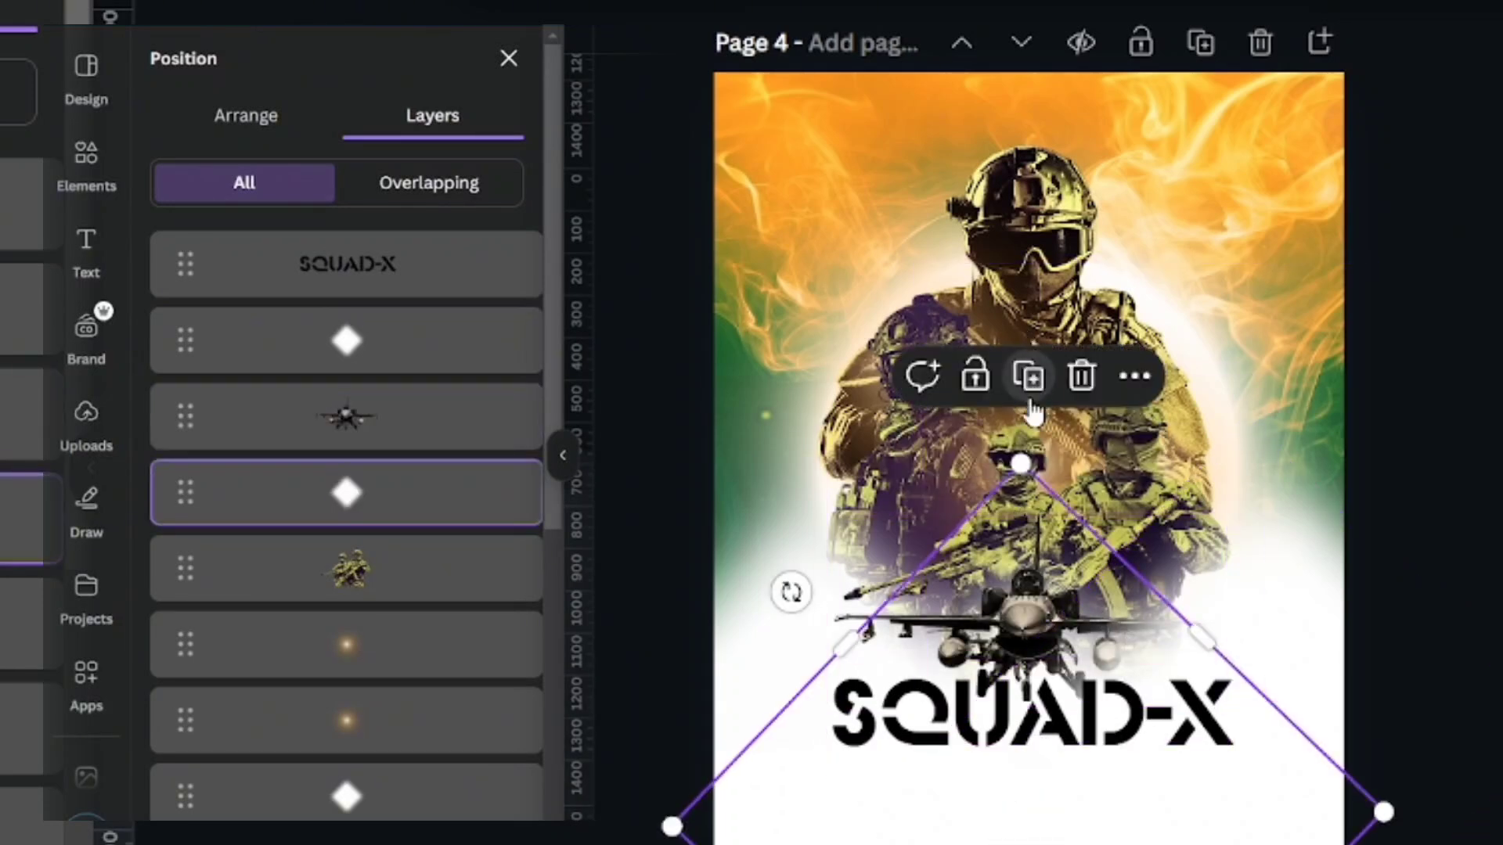
key("ctrl+alt+]")
left_click_drag(1037, 687, 1028, 686)
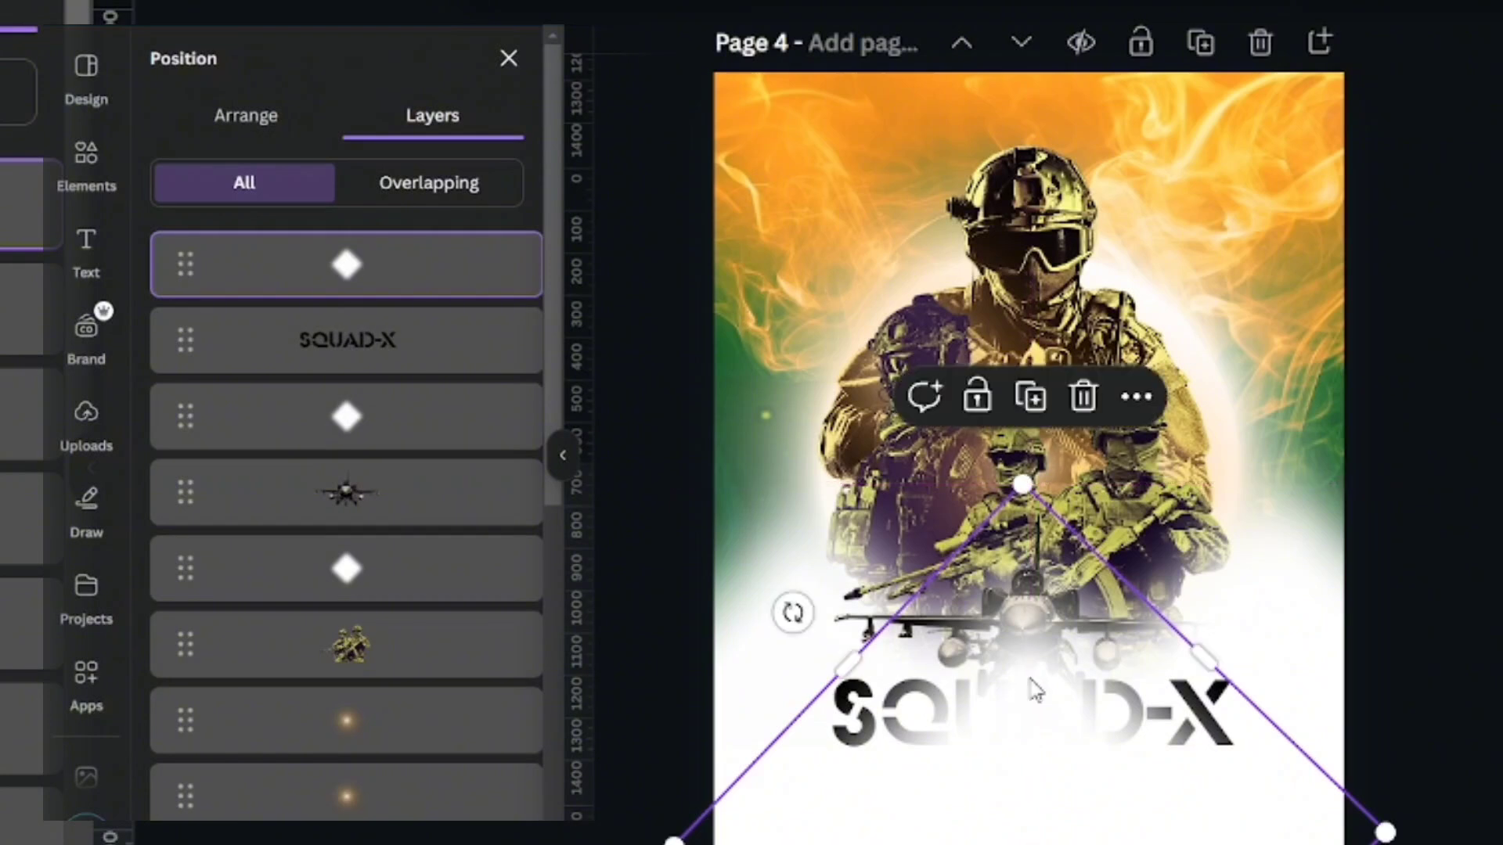
key("ctrl+[")
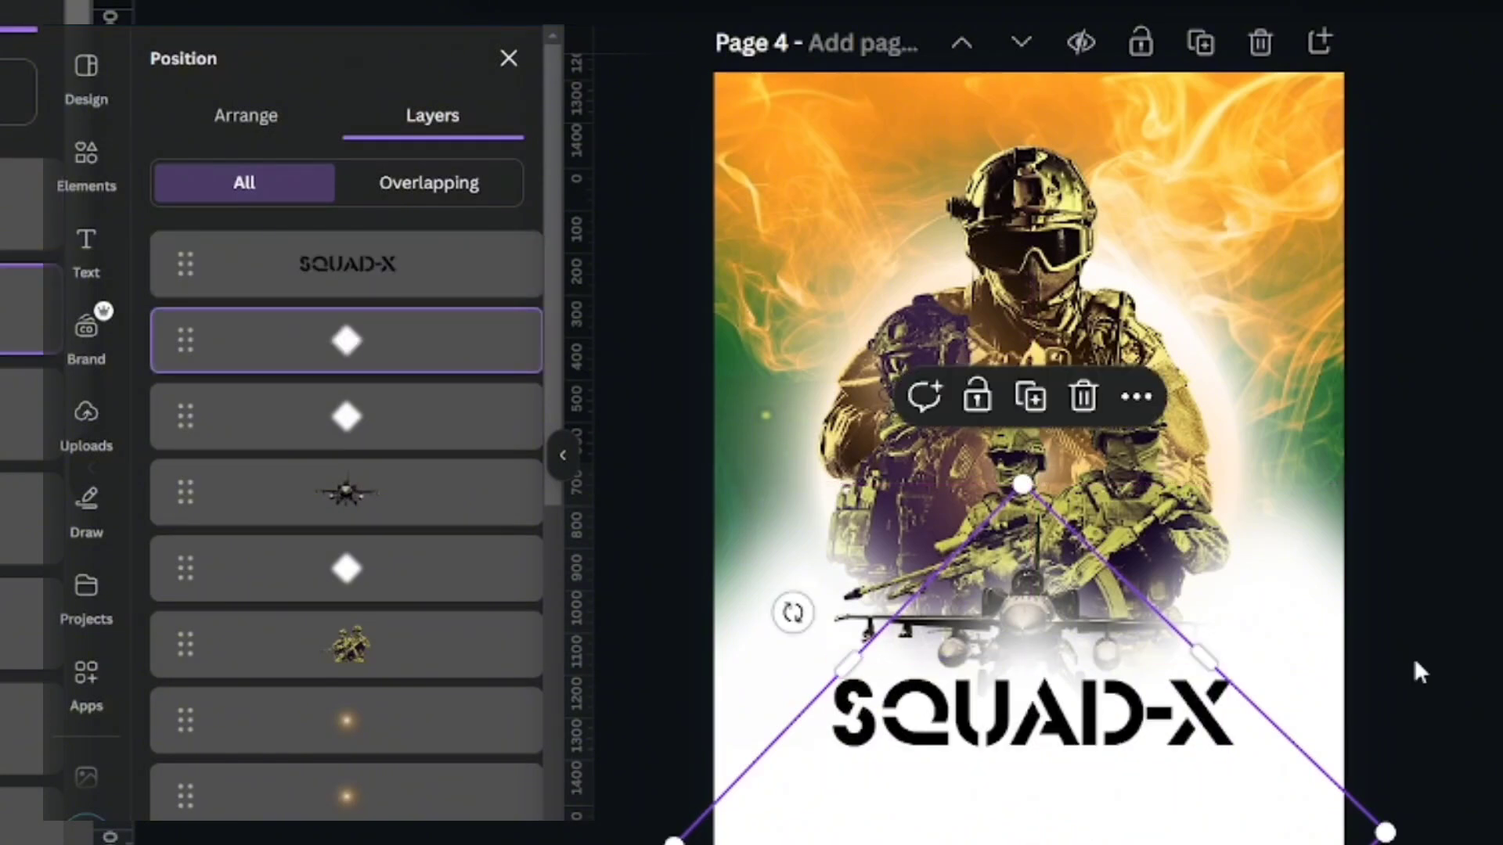
left_click(1464, 502)
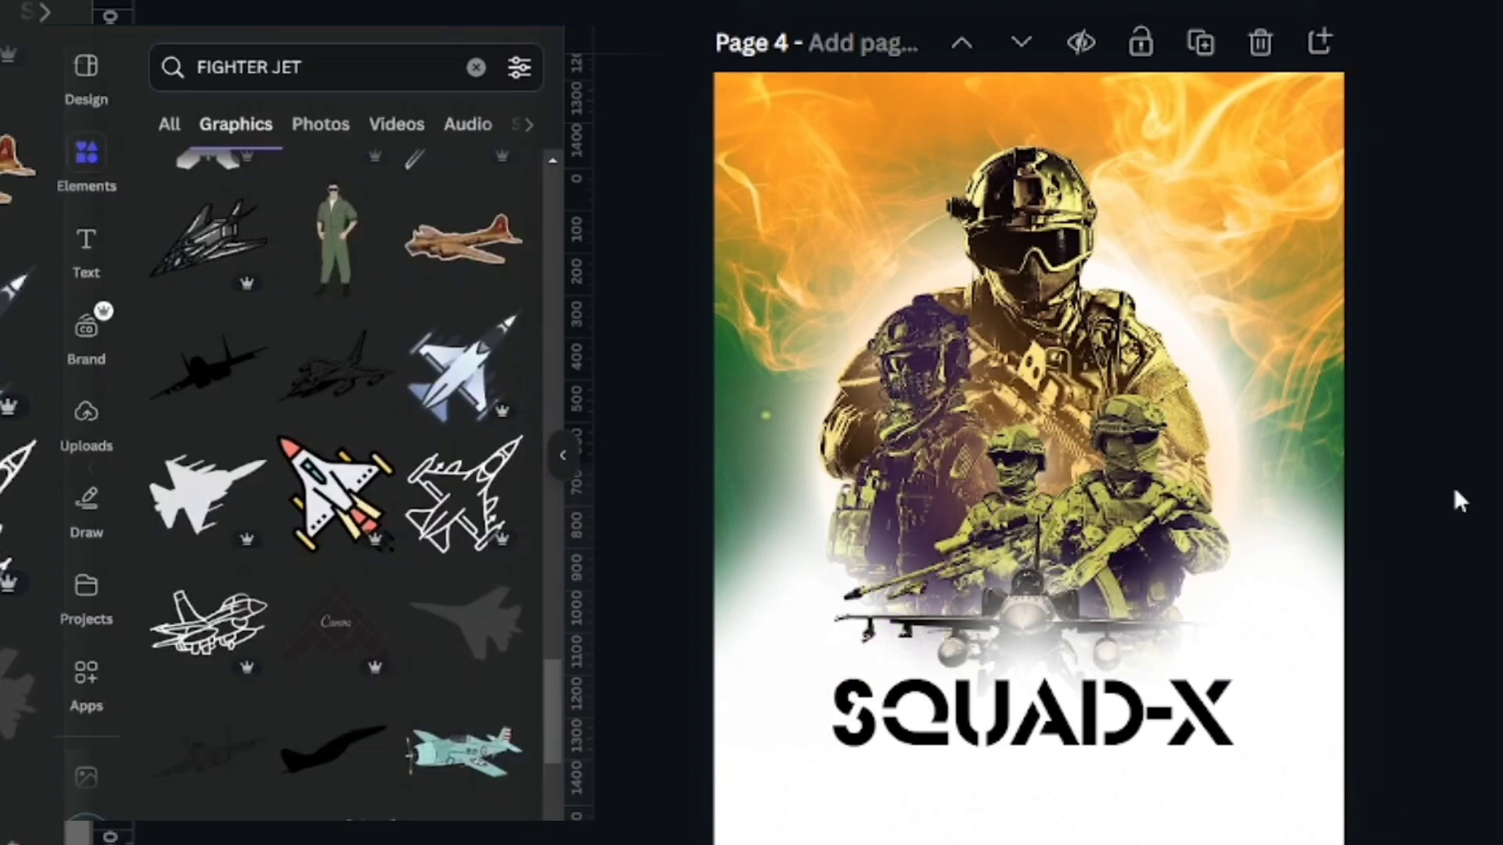
Try deleting the white blur over the jet, undo that, nudge the blur slightly down and delete it again.
left_click(1037, 512)
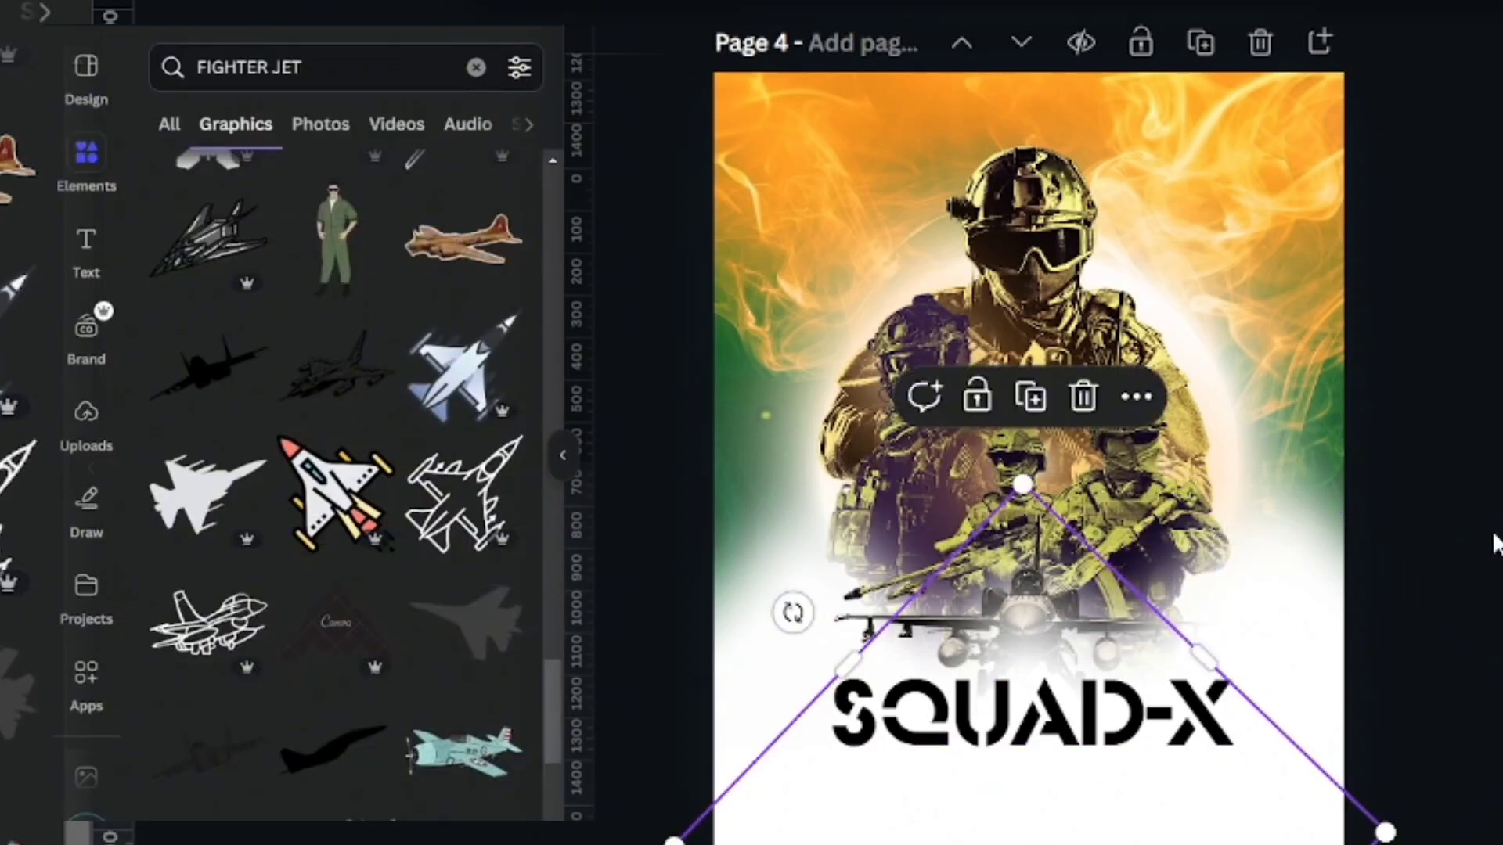
key("Delete")
key("ctrl+z")
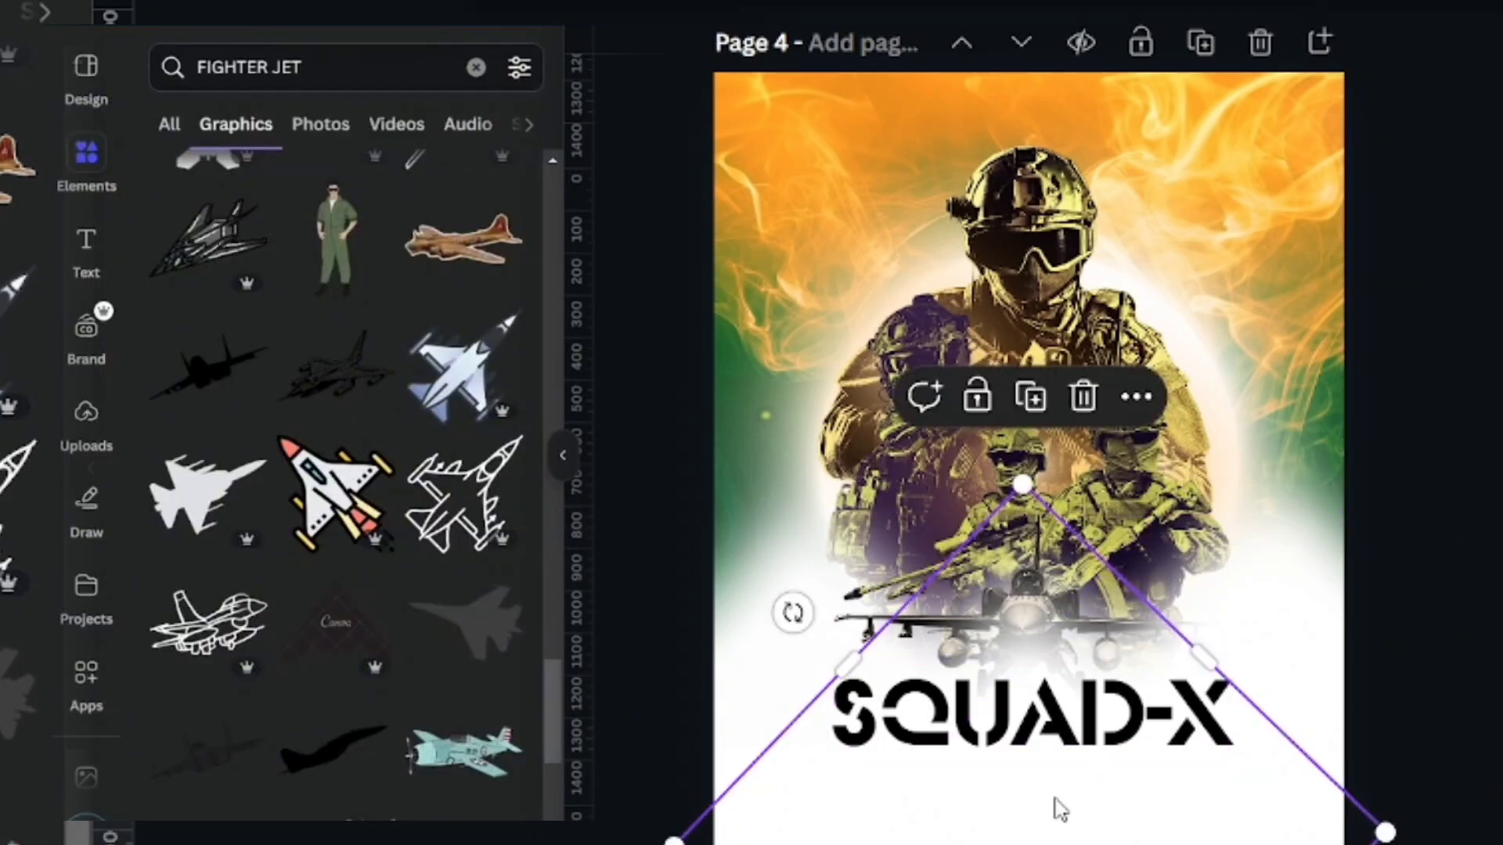
left_click_drag(1049, 799, 1050, 813)
key("Delete")
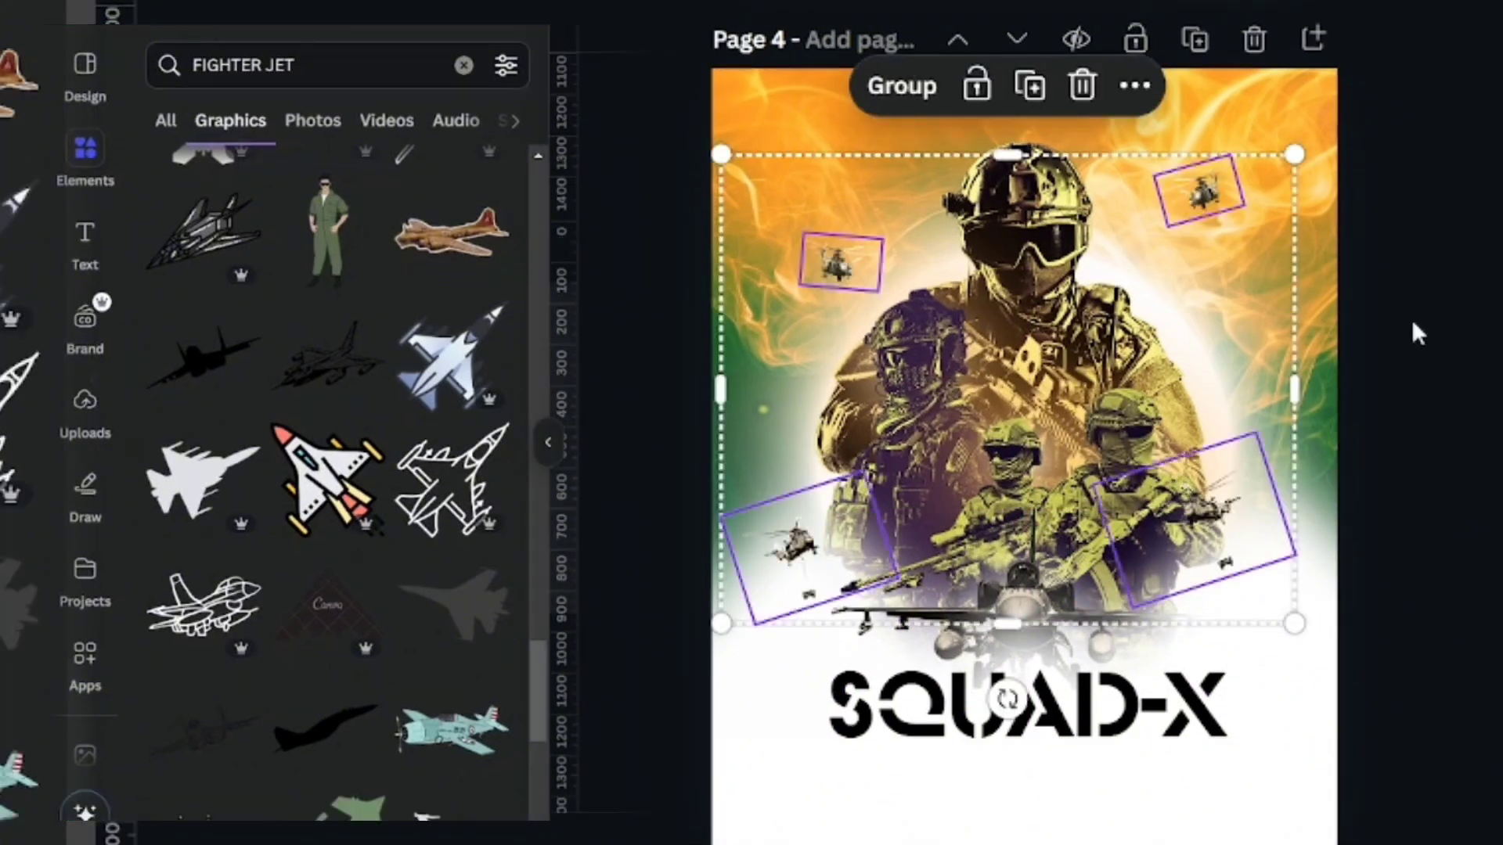
Add the white lens flare from the recently used elements and place it behind the upper-left helicopter.
left_click(1412, 318)
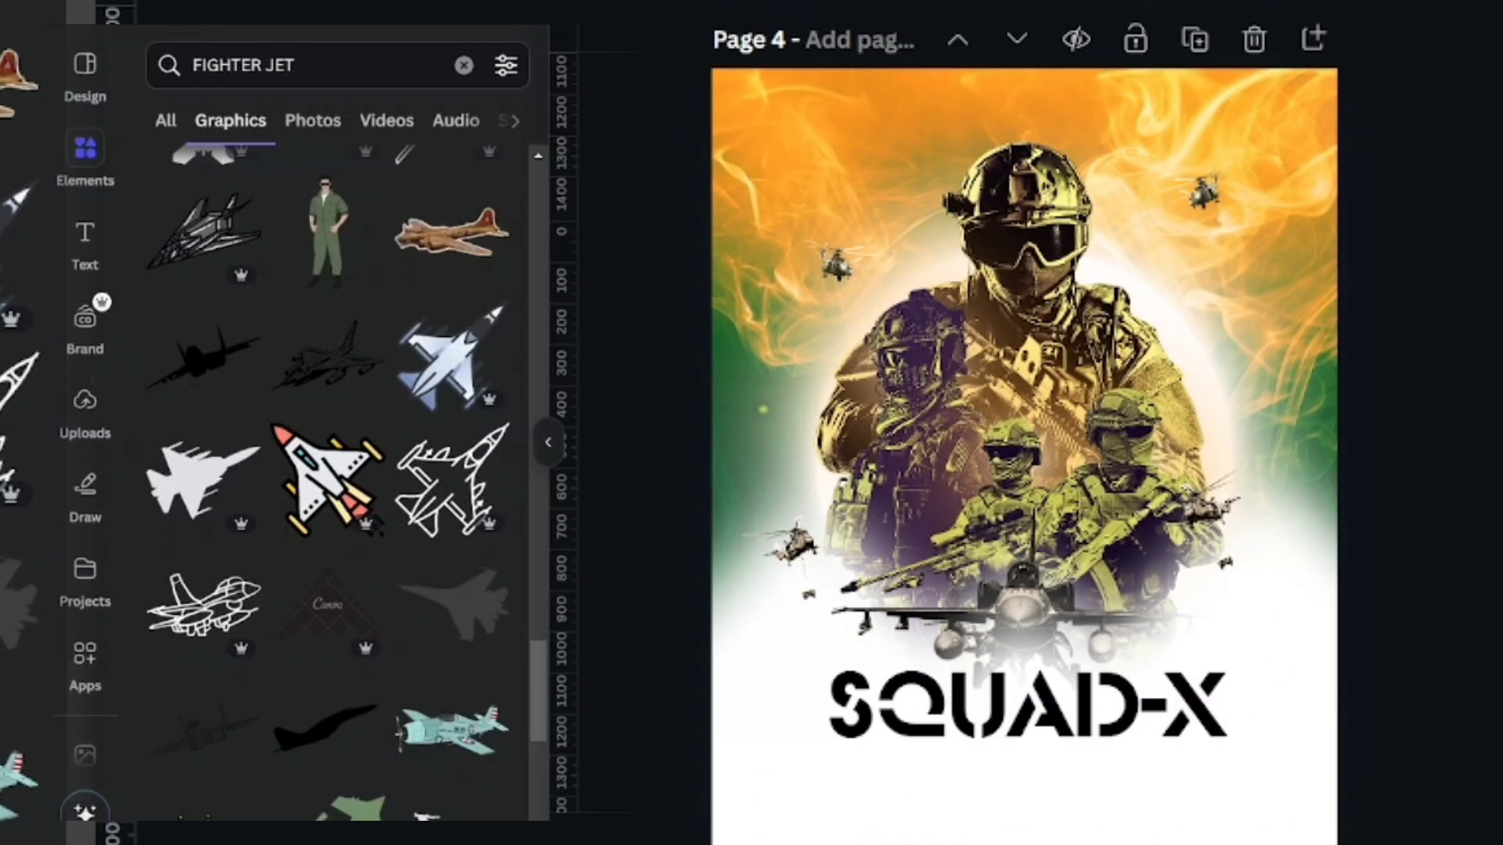
left_click(463, 65)
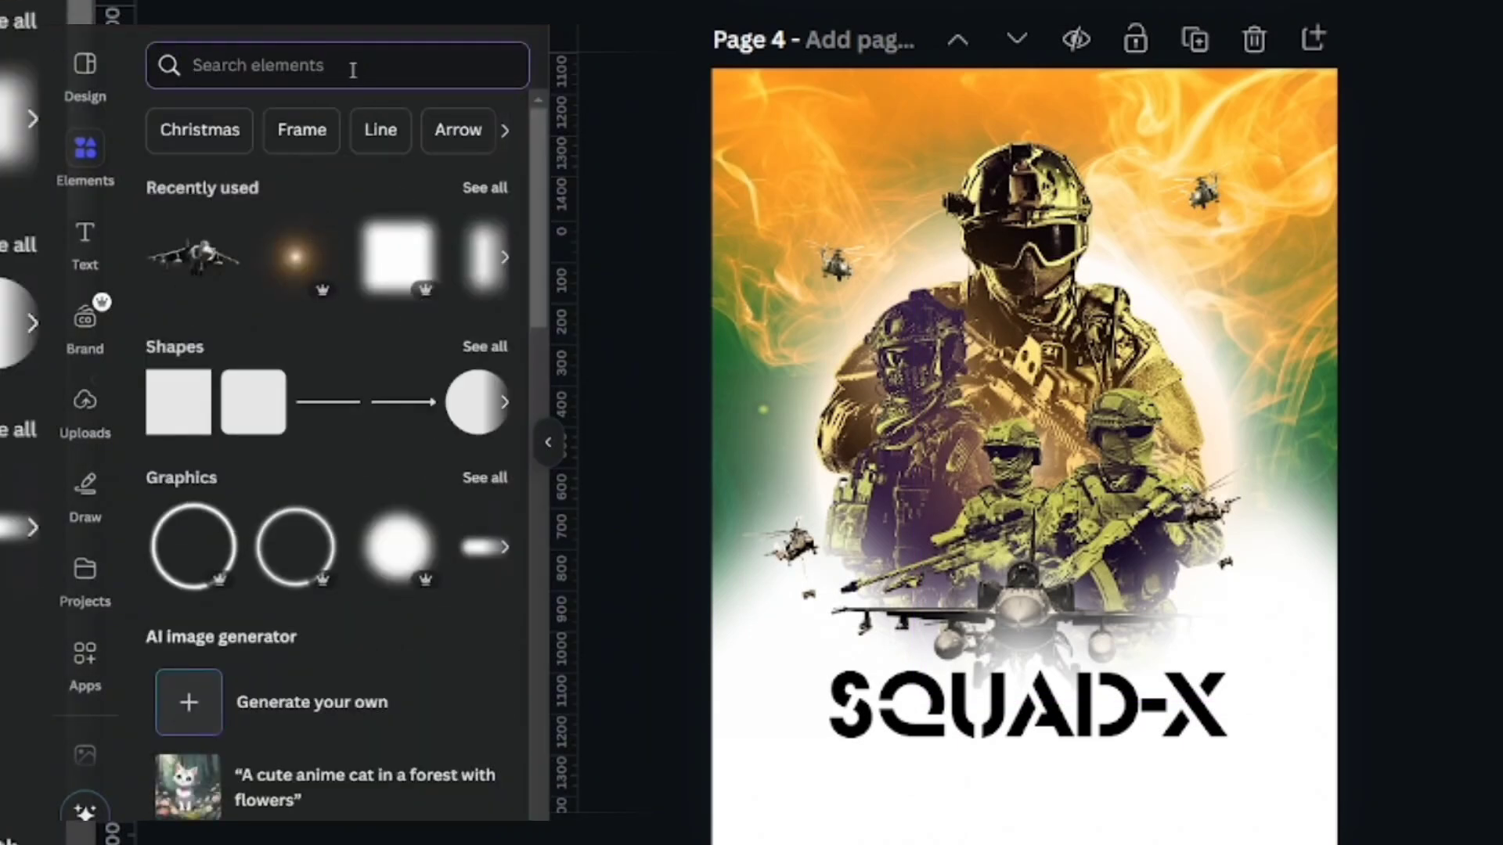
left_click(485, 188)
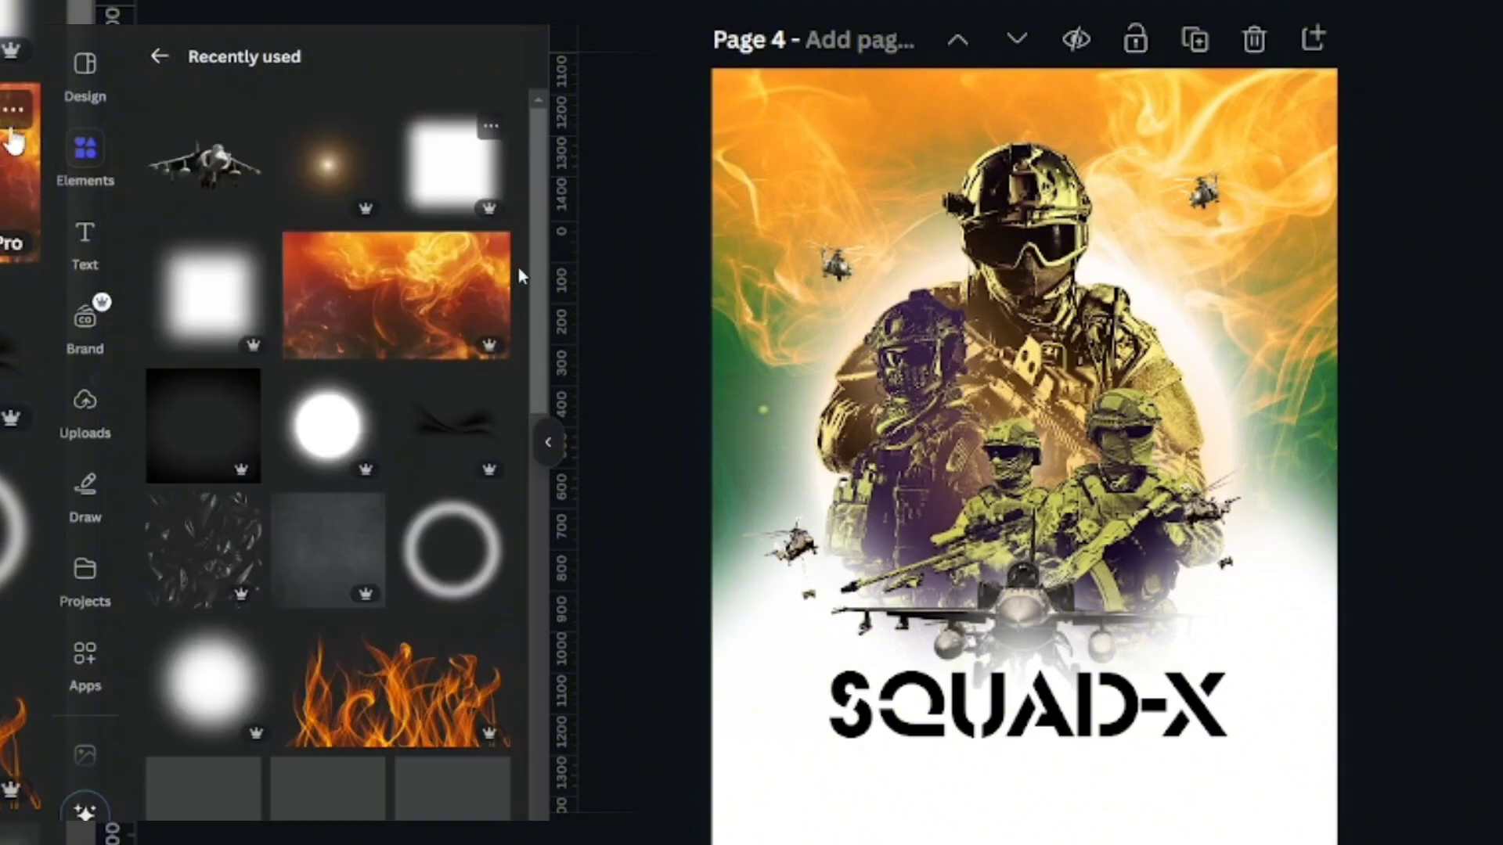
scroll(294, 415, "down", 5)
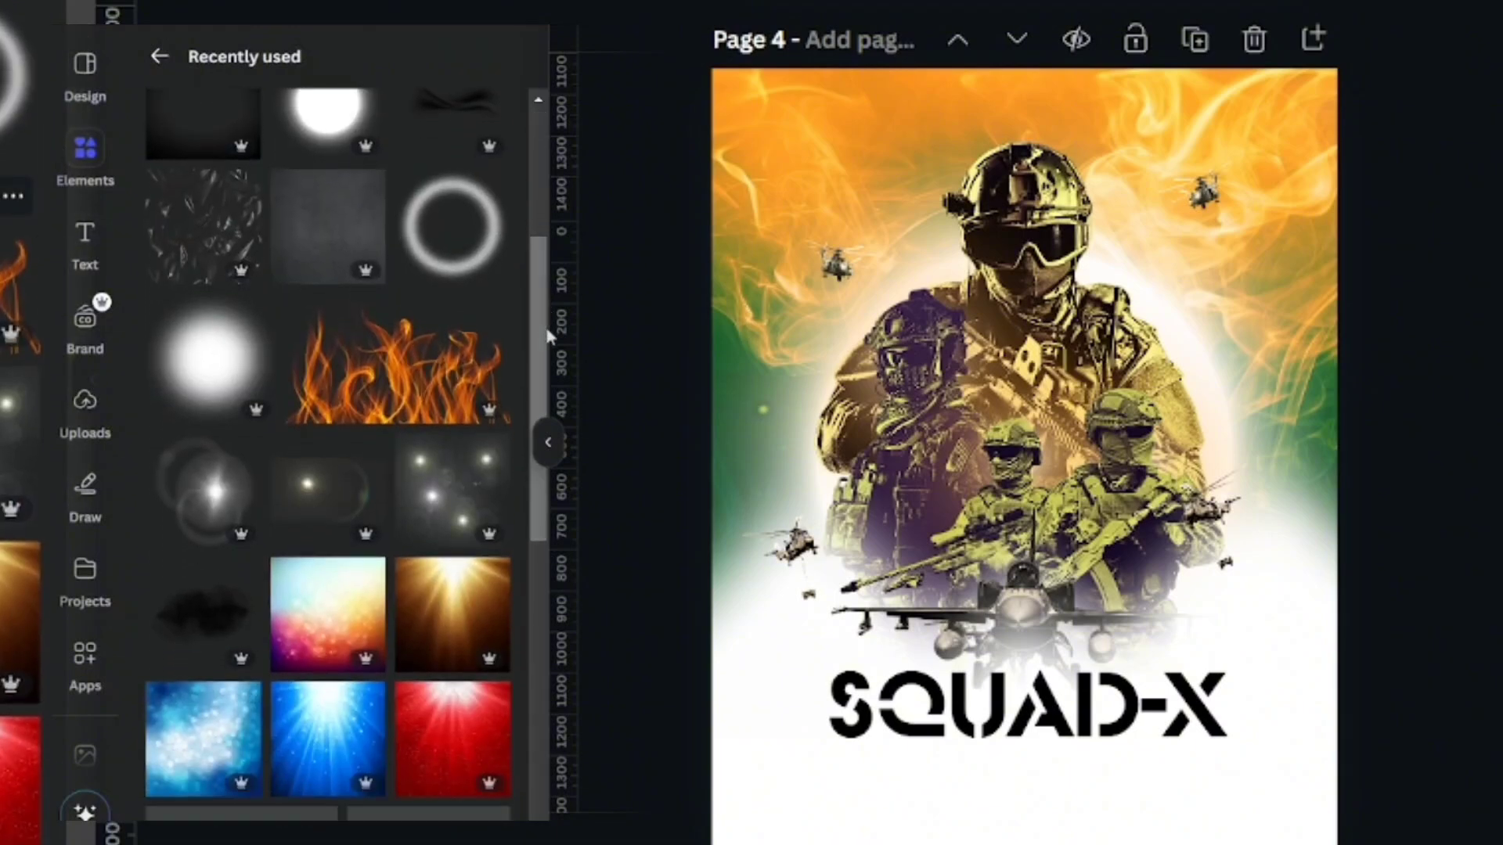
left_click(211, 489)
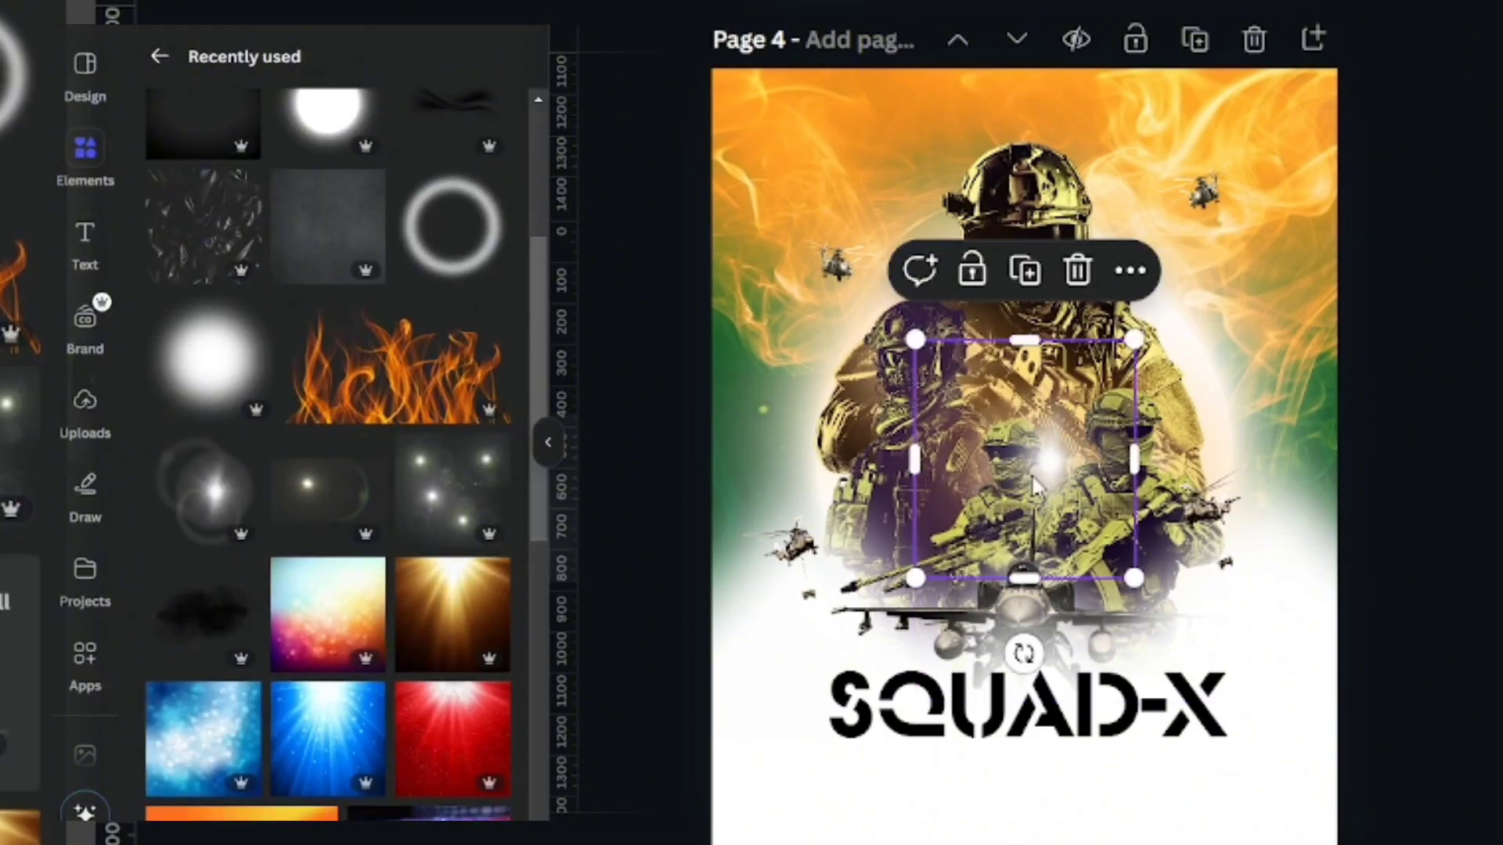
left_click_drag(993, 493, 836, 284)
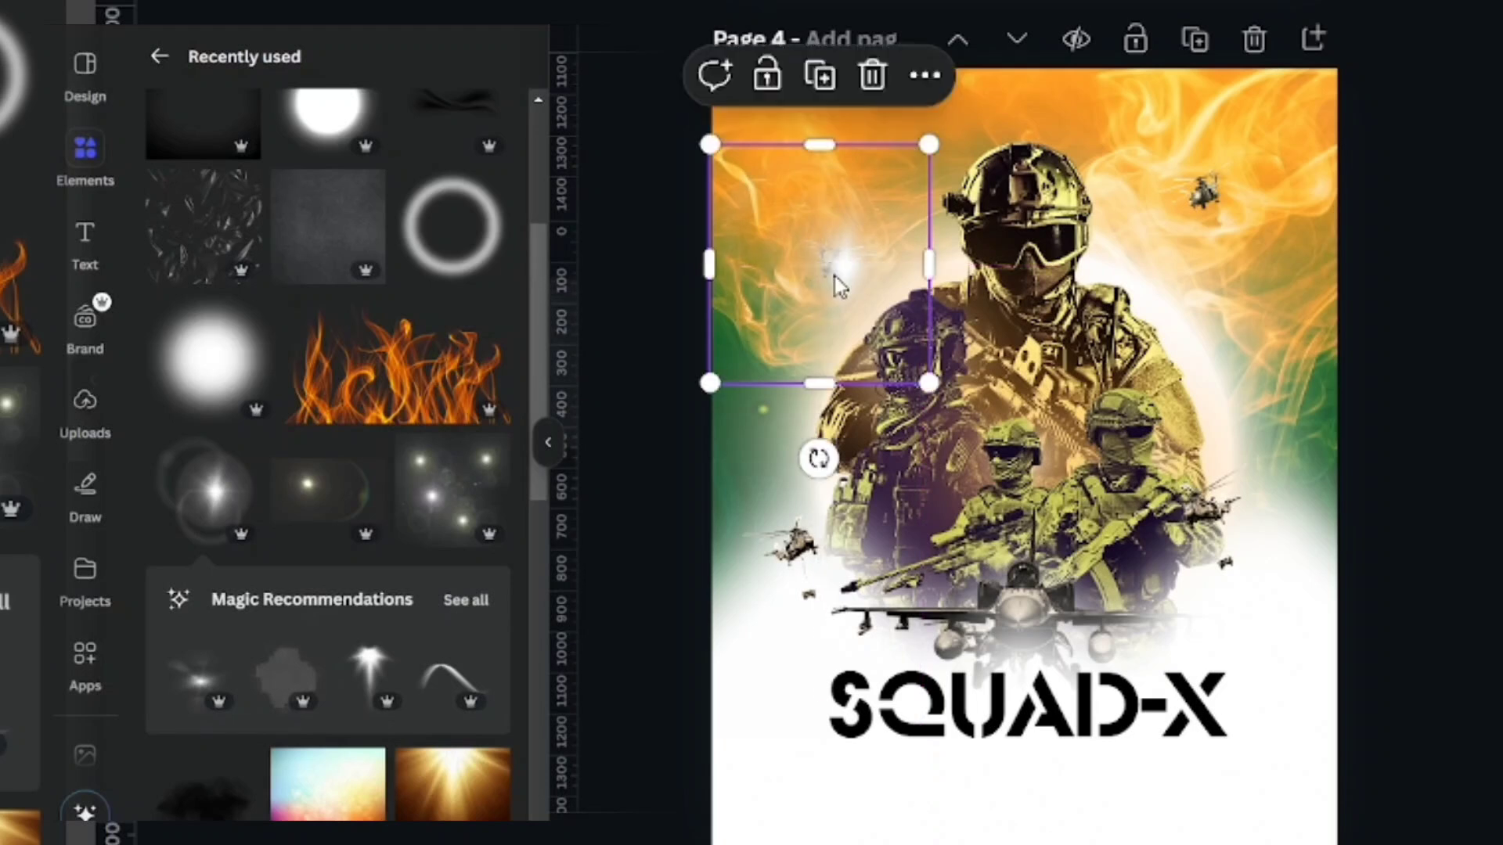
key("ctrl+bracketleft")
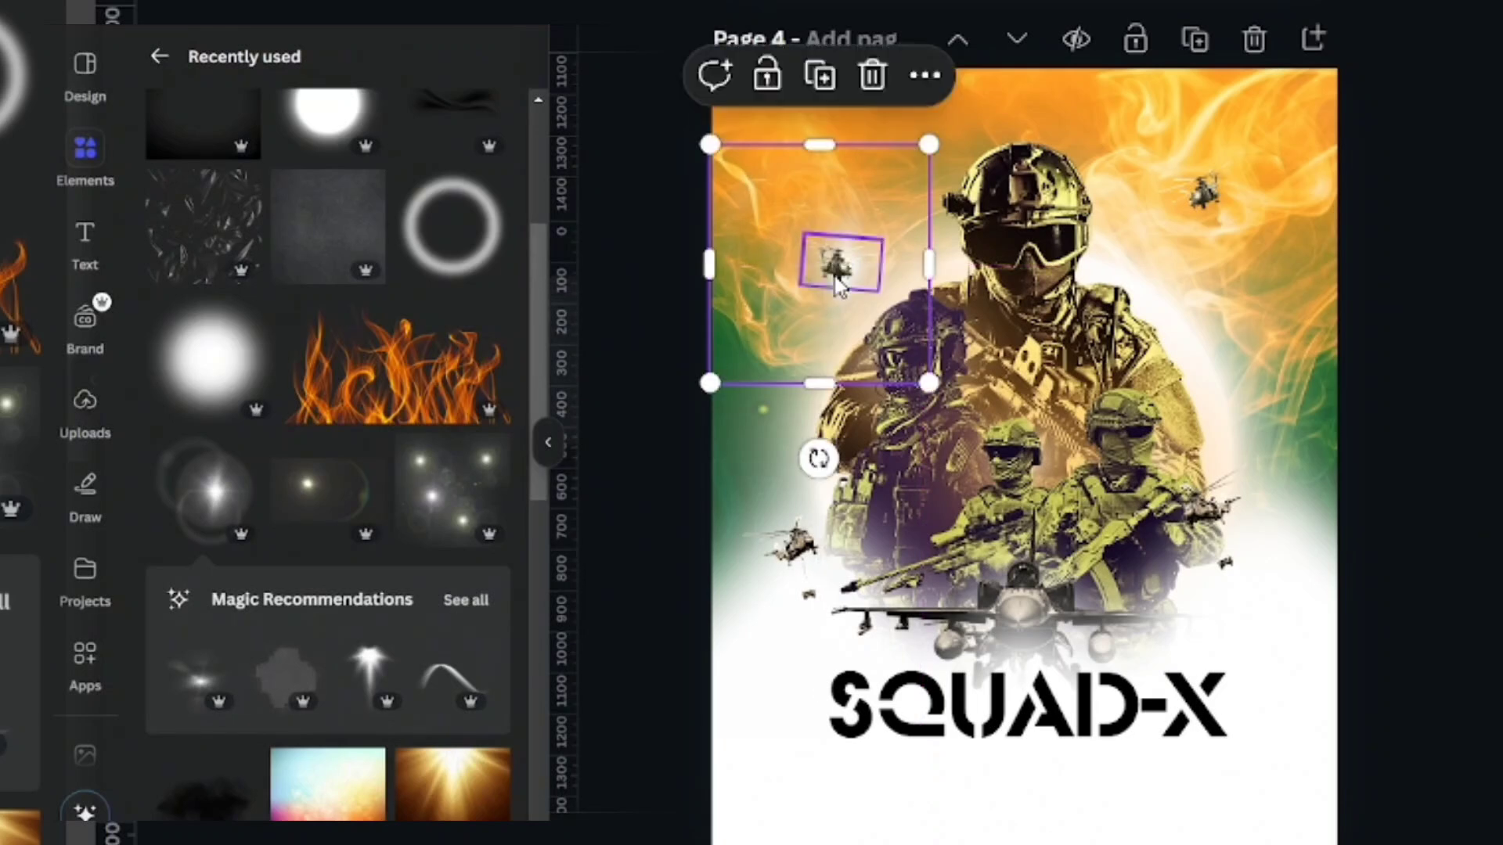
Duplicate the white lens flare, enlarge it behind the upper-right helicopter and place another copy behind the lower-right helicopter.
left_click(819, 75)
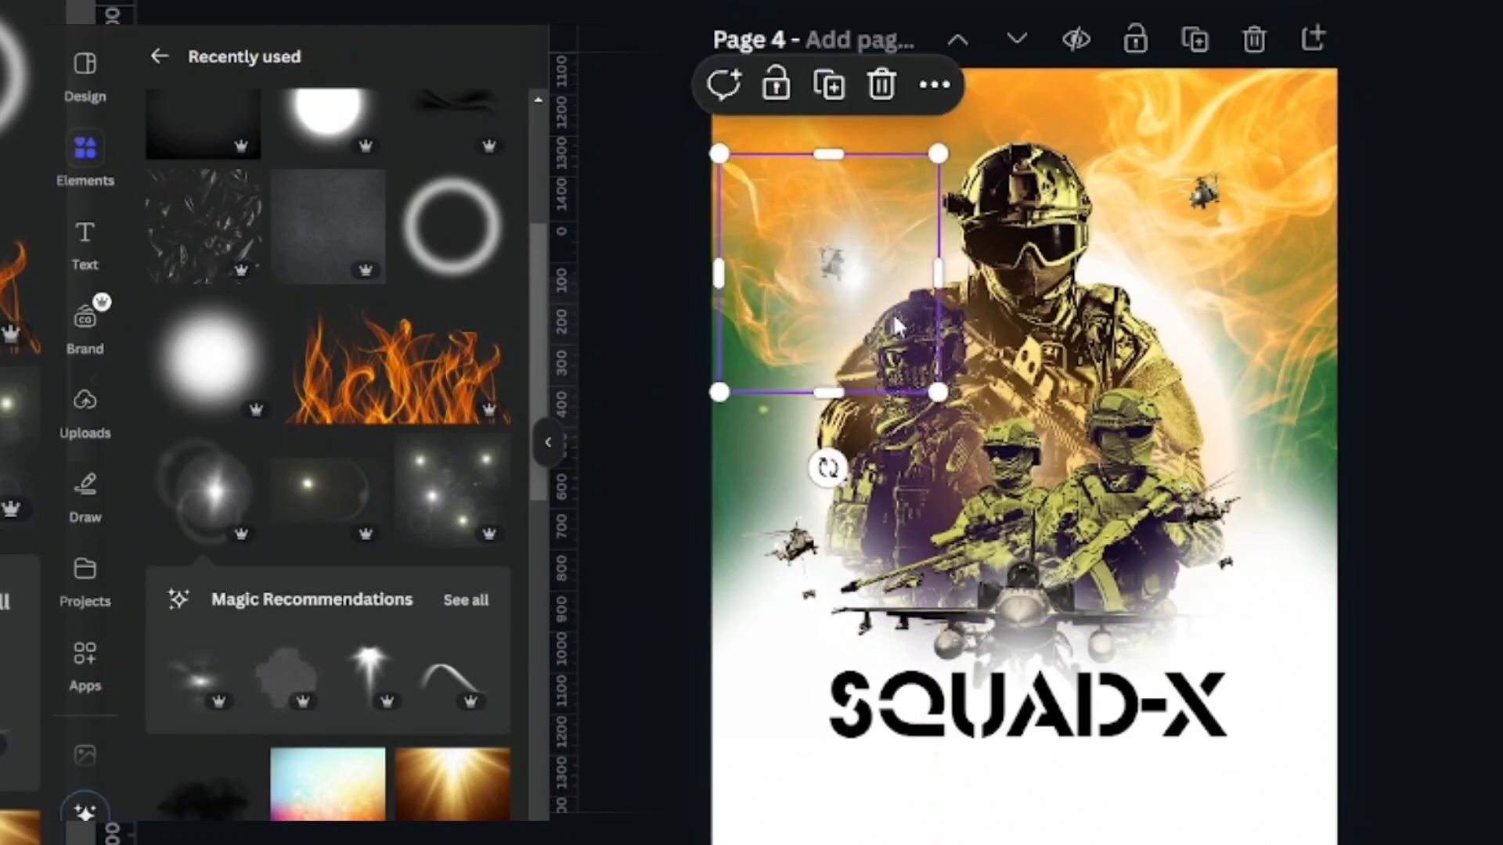
left_click_drag(888, 292, 1191, 228)
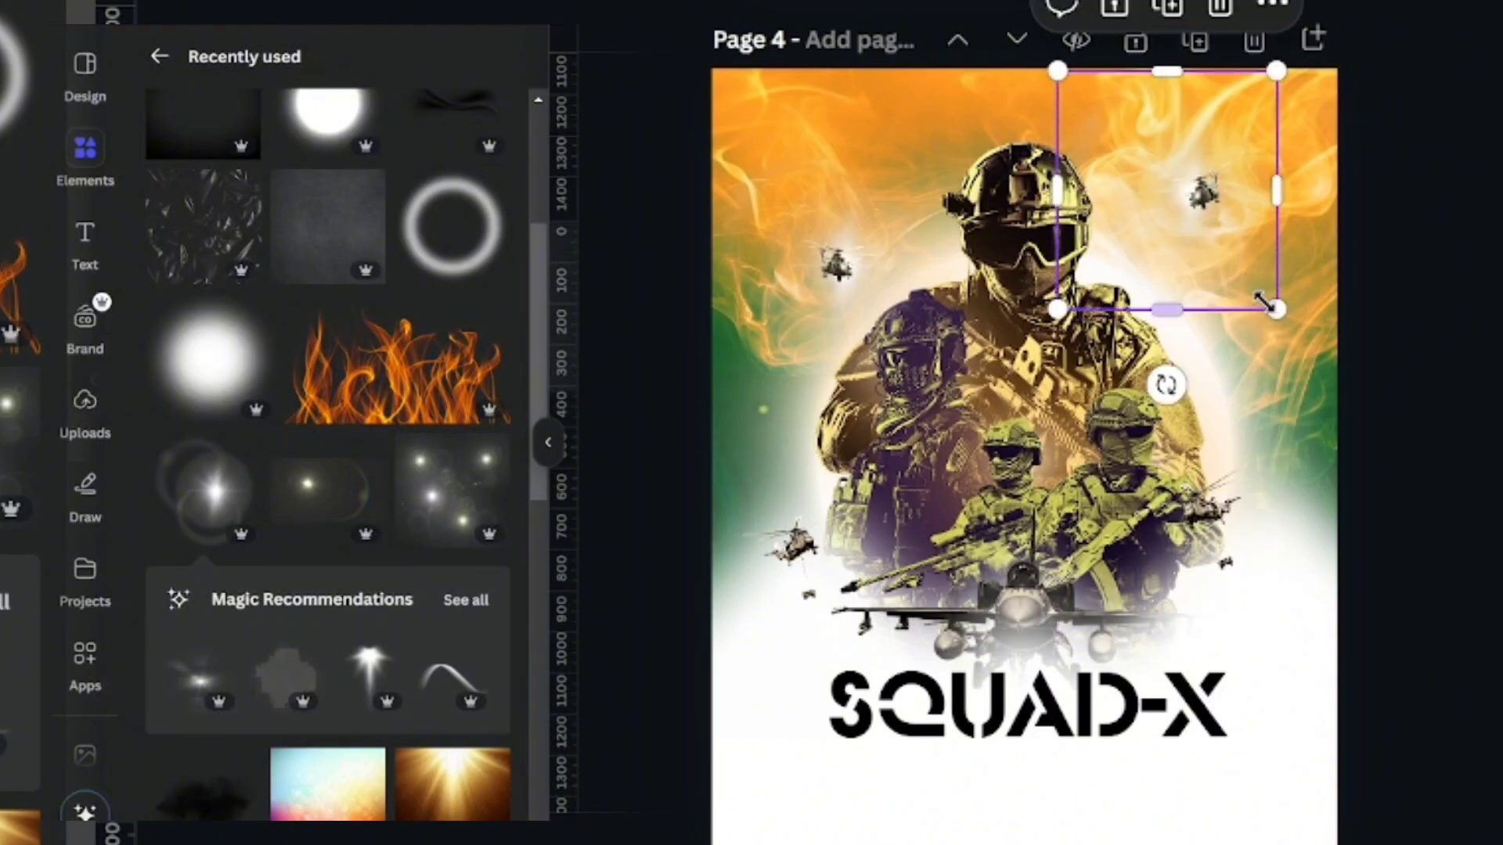
left_click_drag(1277, 309, 1325, 360)
left_click_drag(1254, 247, 1238, 233)
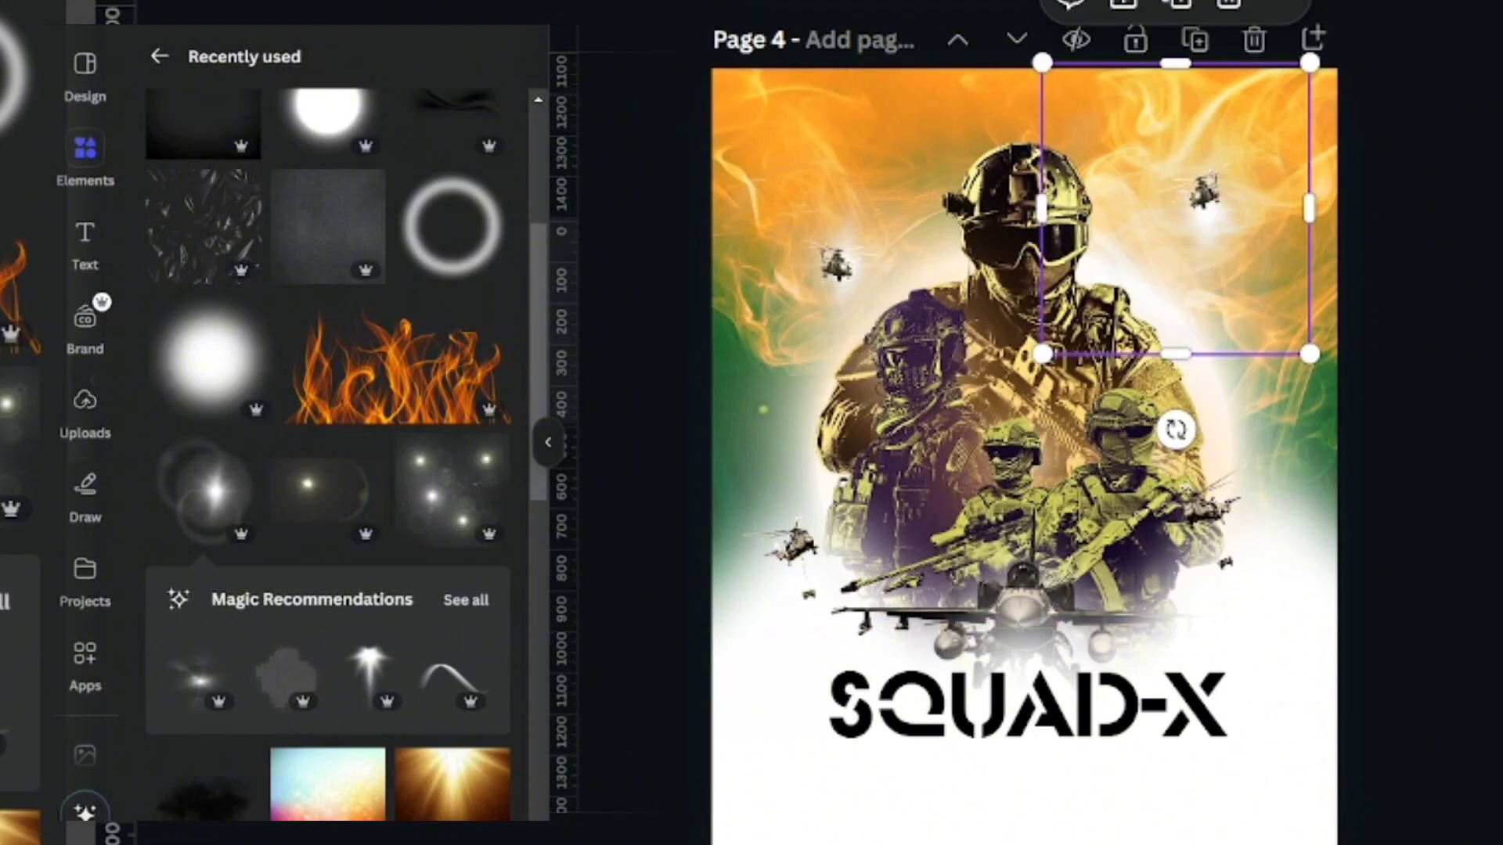
left_click_drag(1238, 258, 1212, 515)
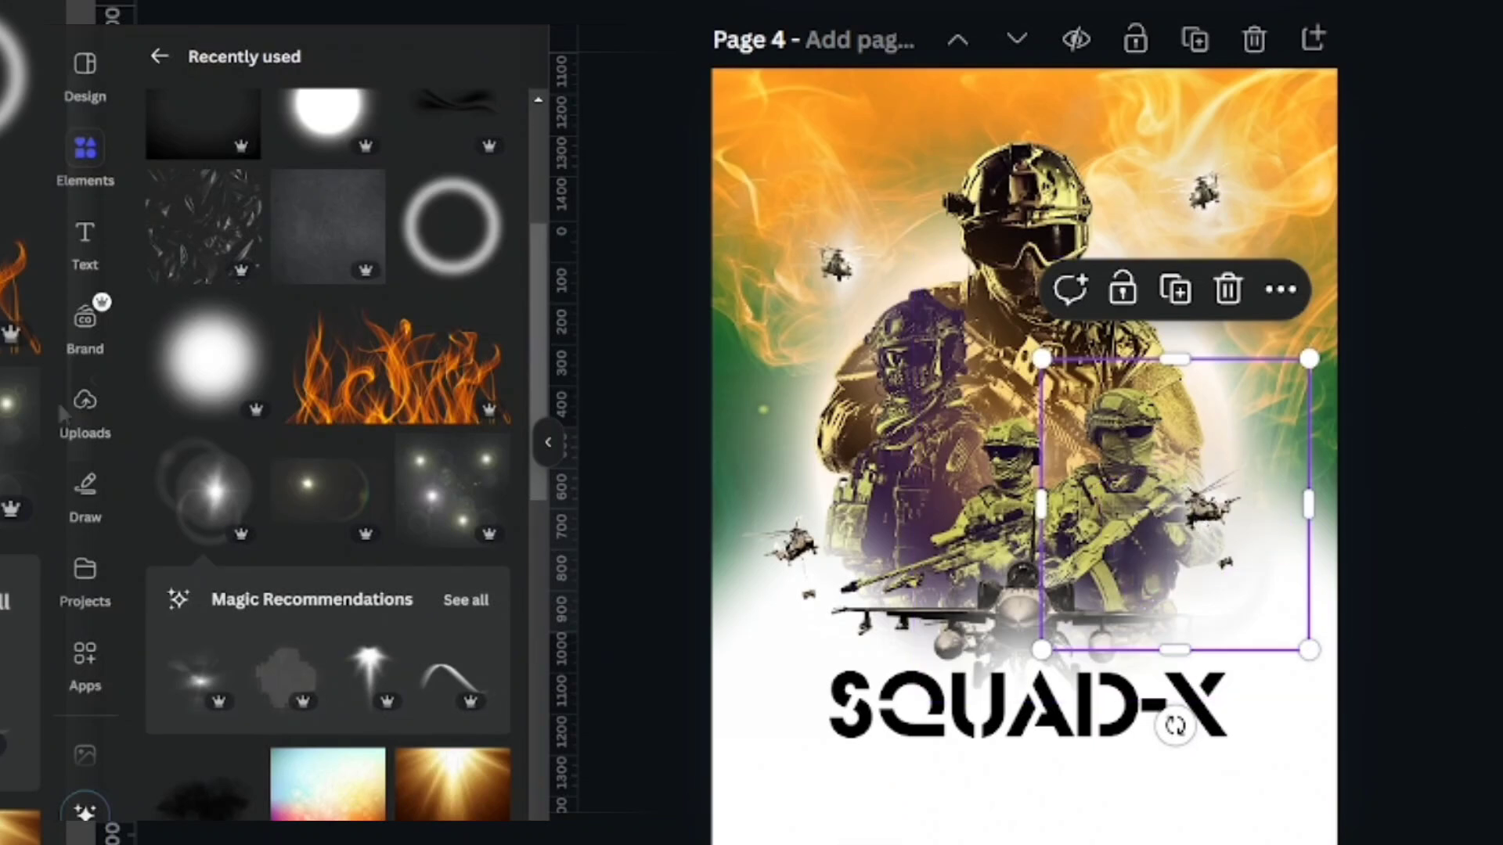
Add the black wavy shadow from the recently used elements, place it across the SQUAD-X title area and scale it down slightly.
scroll(476, 233, "up", 2)
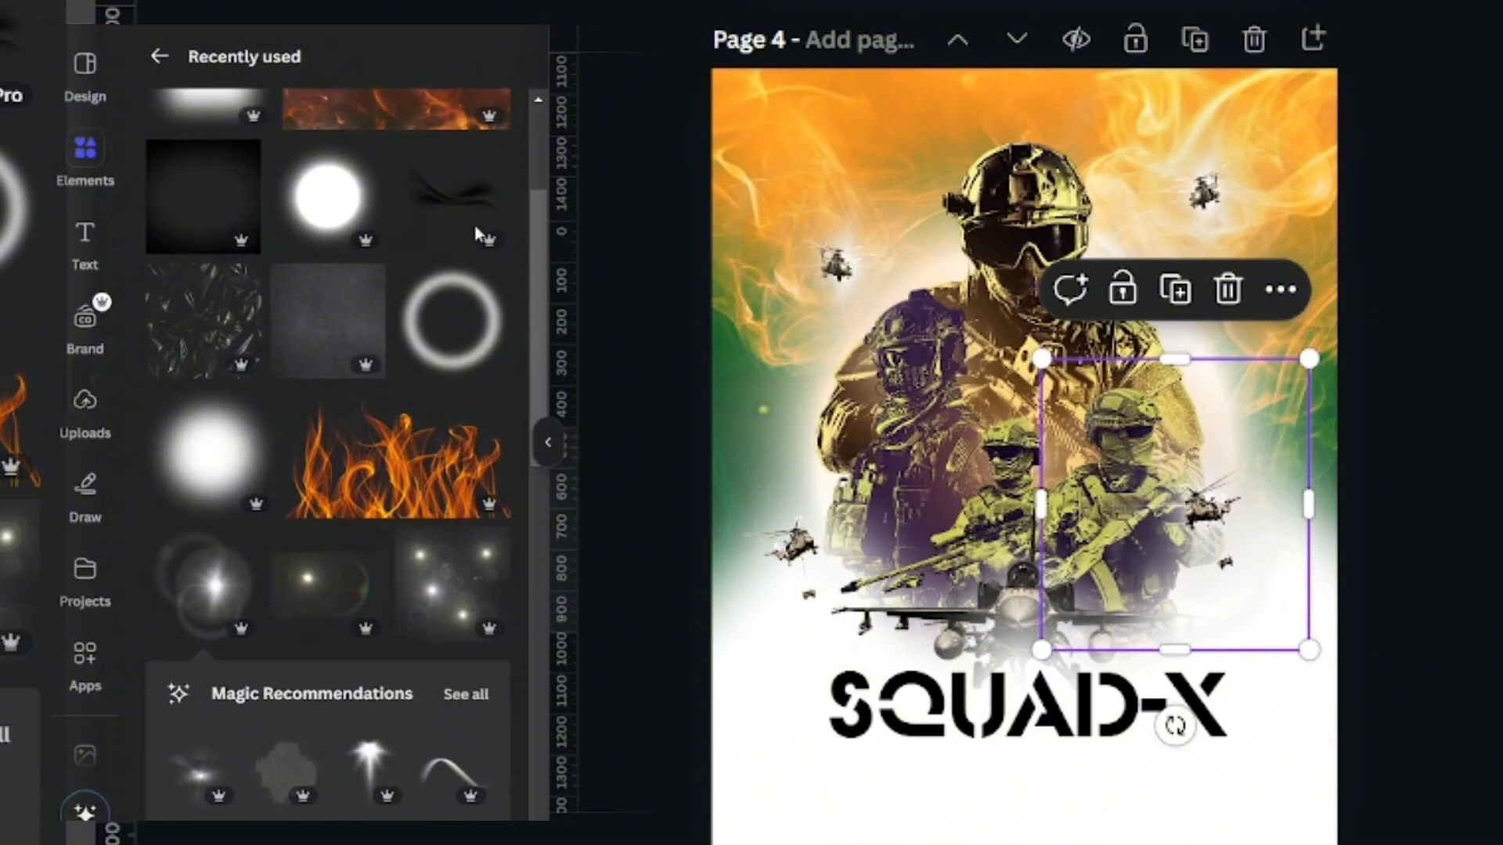
left_click(476, 233)
mouse_move(1191, 487)
left_mouse_down()
mouse_move(1155, 624)
mouse_move(1166, 678)
left_mouse_up()
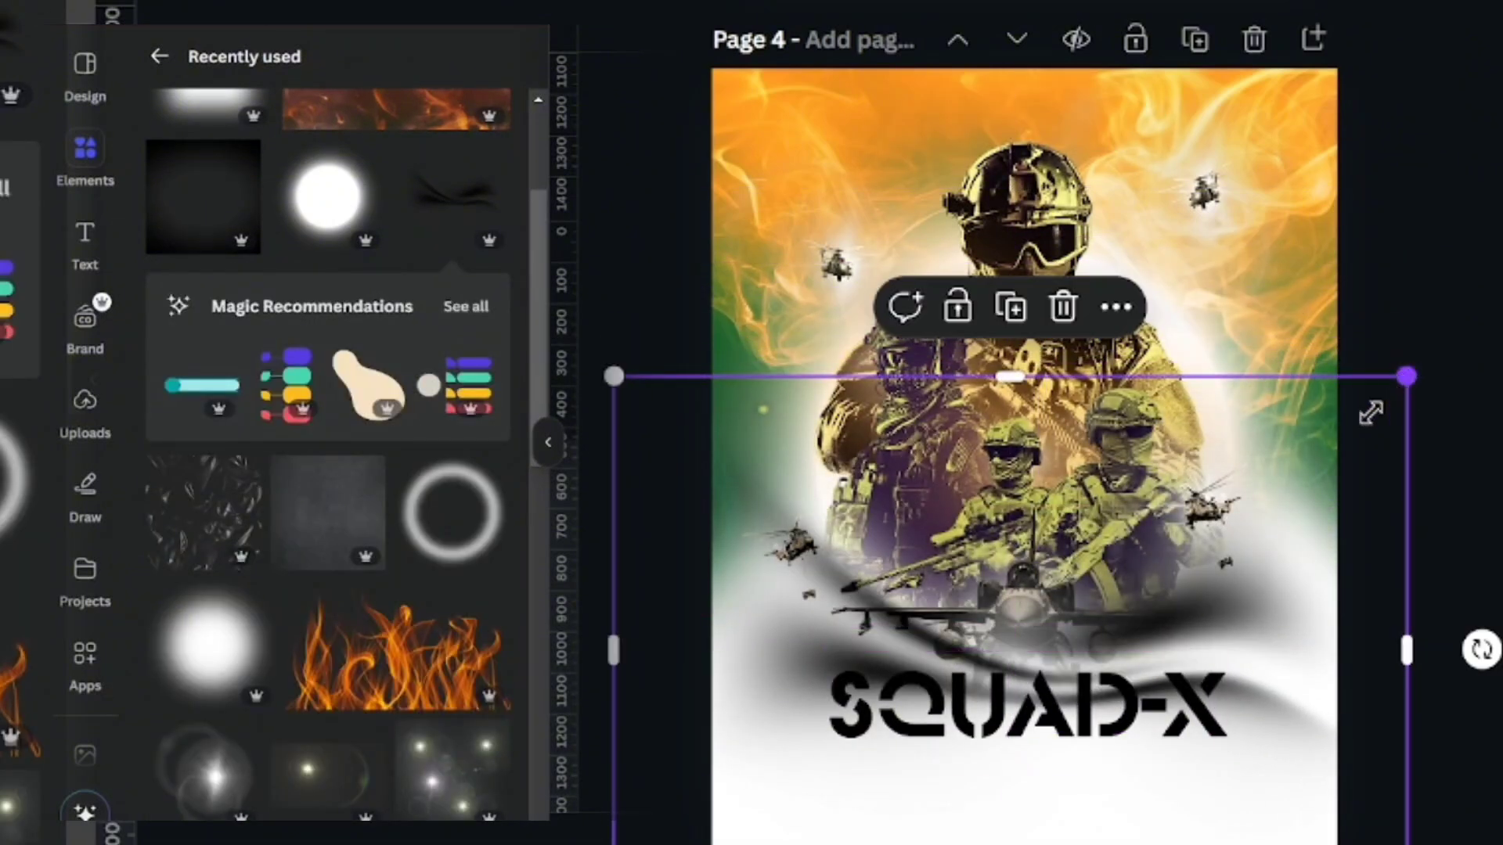
left_click_drag(1406, 376, 1337, 425)
Move the SQUAD-X title slightly up and centre it horizontally on the page.
left_click_drag(1215, 663, 1239, 642)
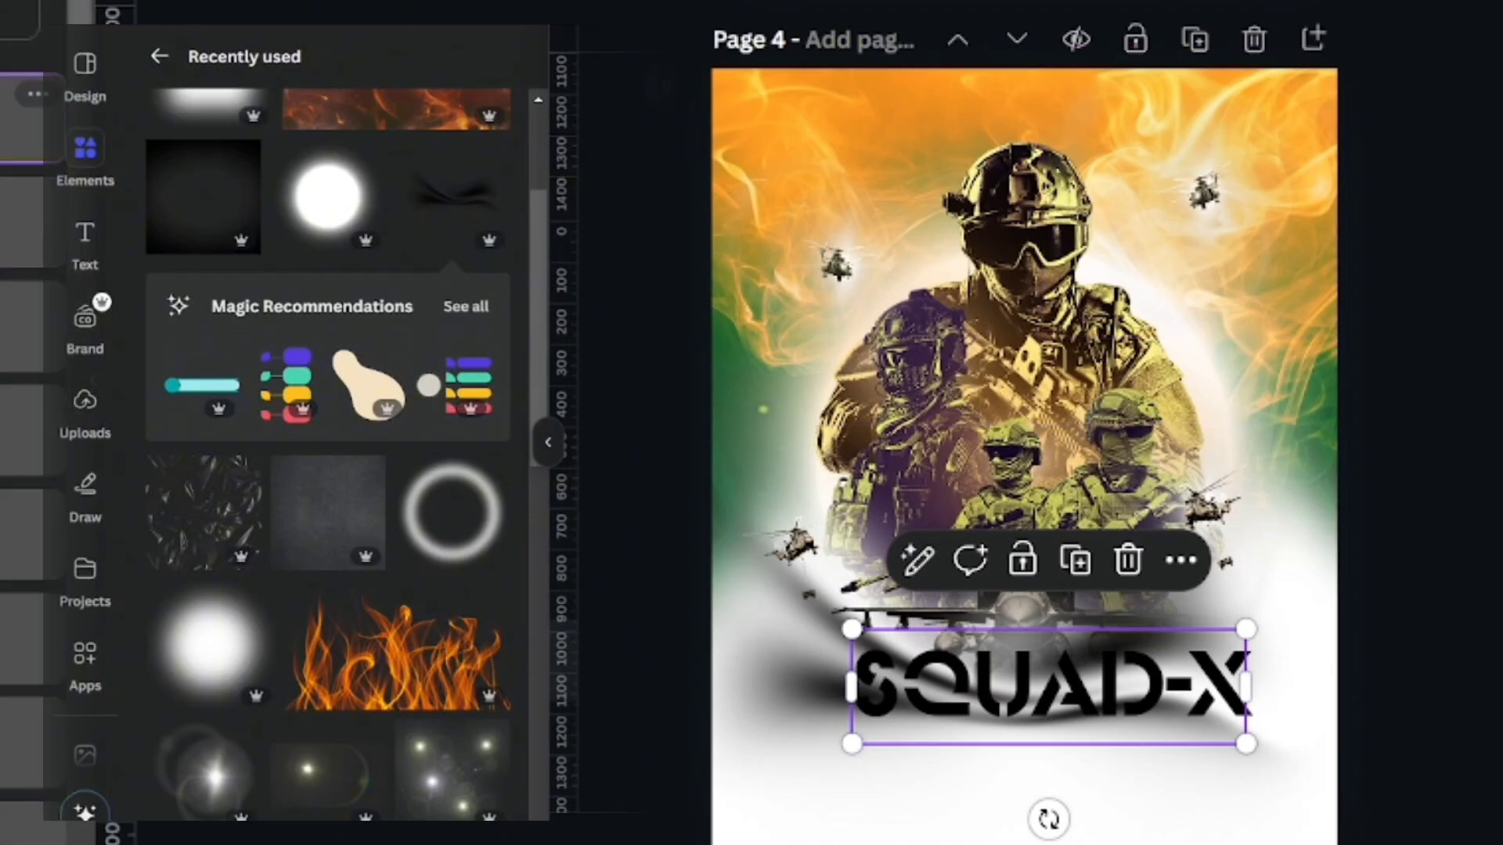
key("alt+1")
left_click(254, 117)
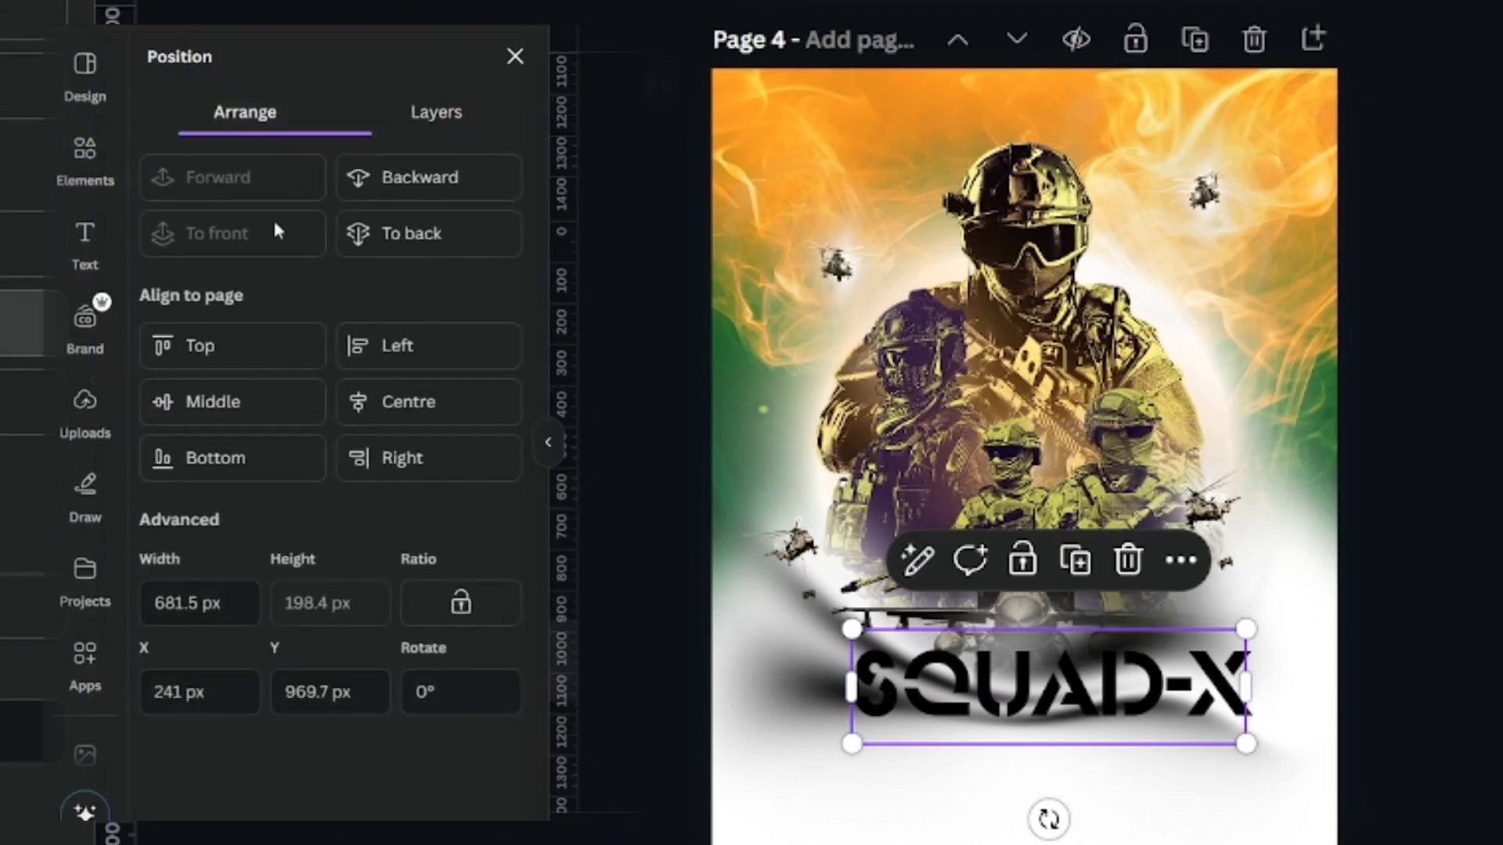
left_click(392, 401)
Rotate the black wavy shadow to about -4.9° behind the title and set its transparency to 76.
left_click(791, 622)
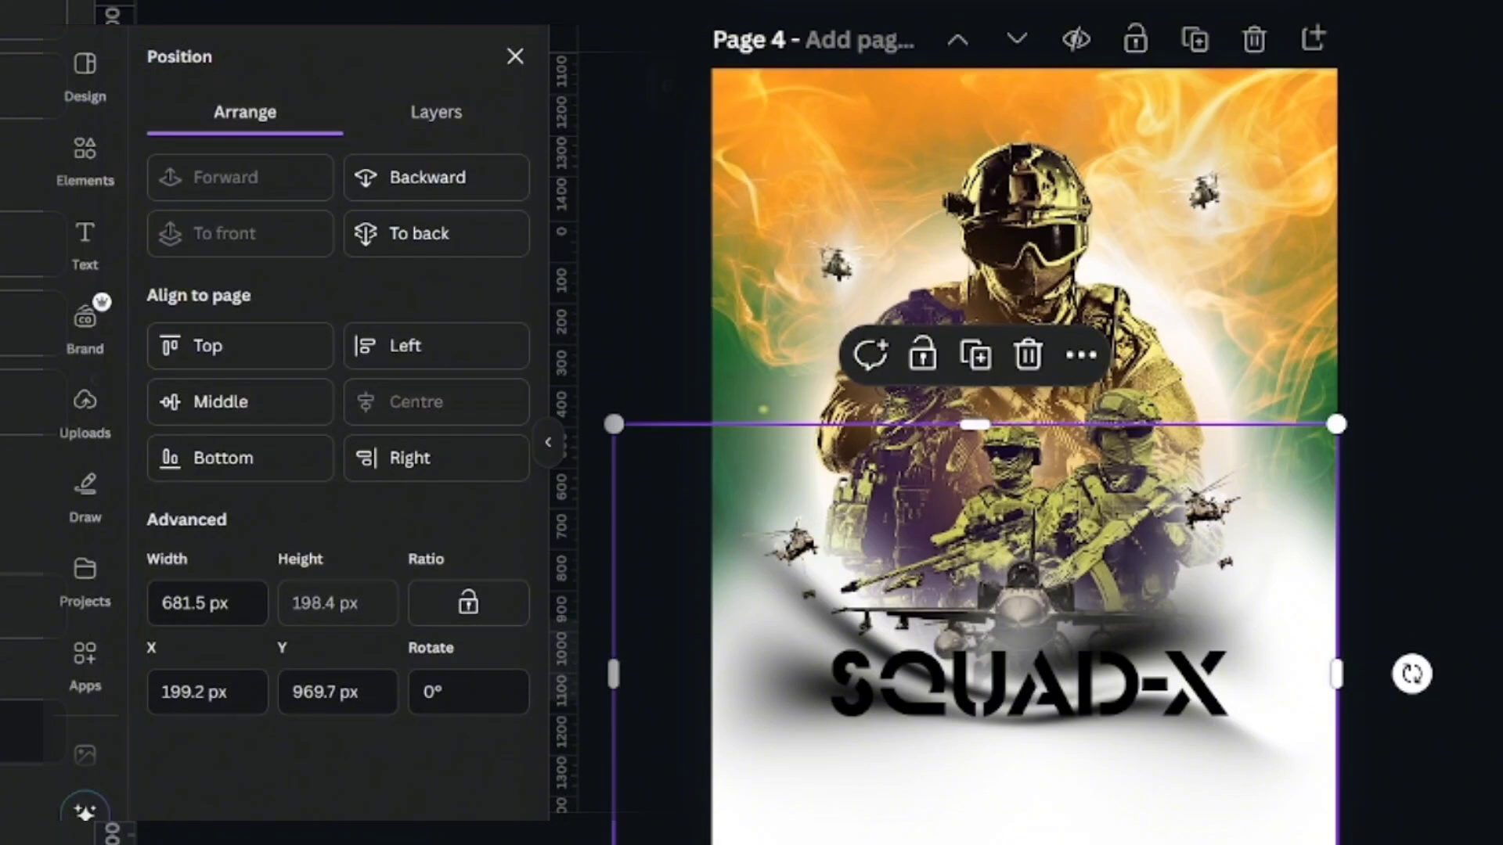
left_click_drag(1411, 674, 1457, 632)
left_click_drag(1268, 601, 1291, 582)
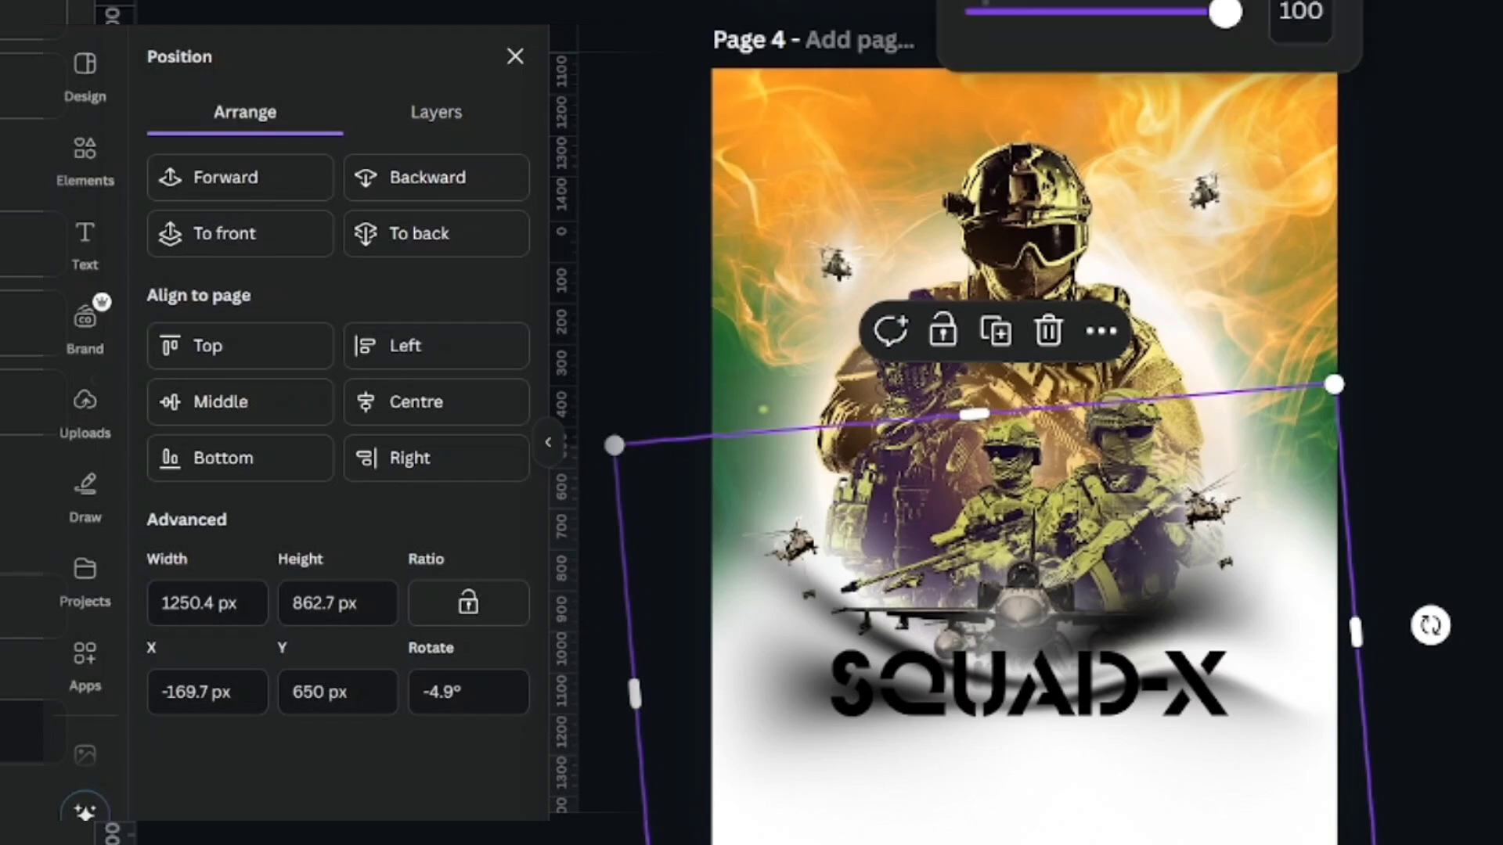
mouse_move(1148, 15)
left_mouse_down()
mouse_move(1100, 14)
mouse_move(1170, 14)
left_mouse_up()
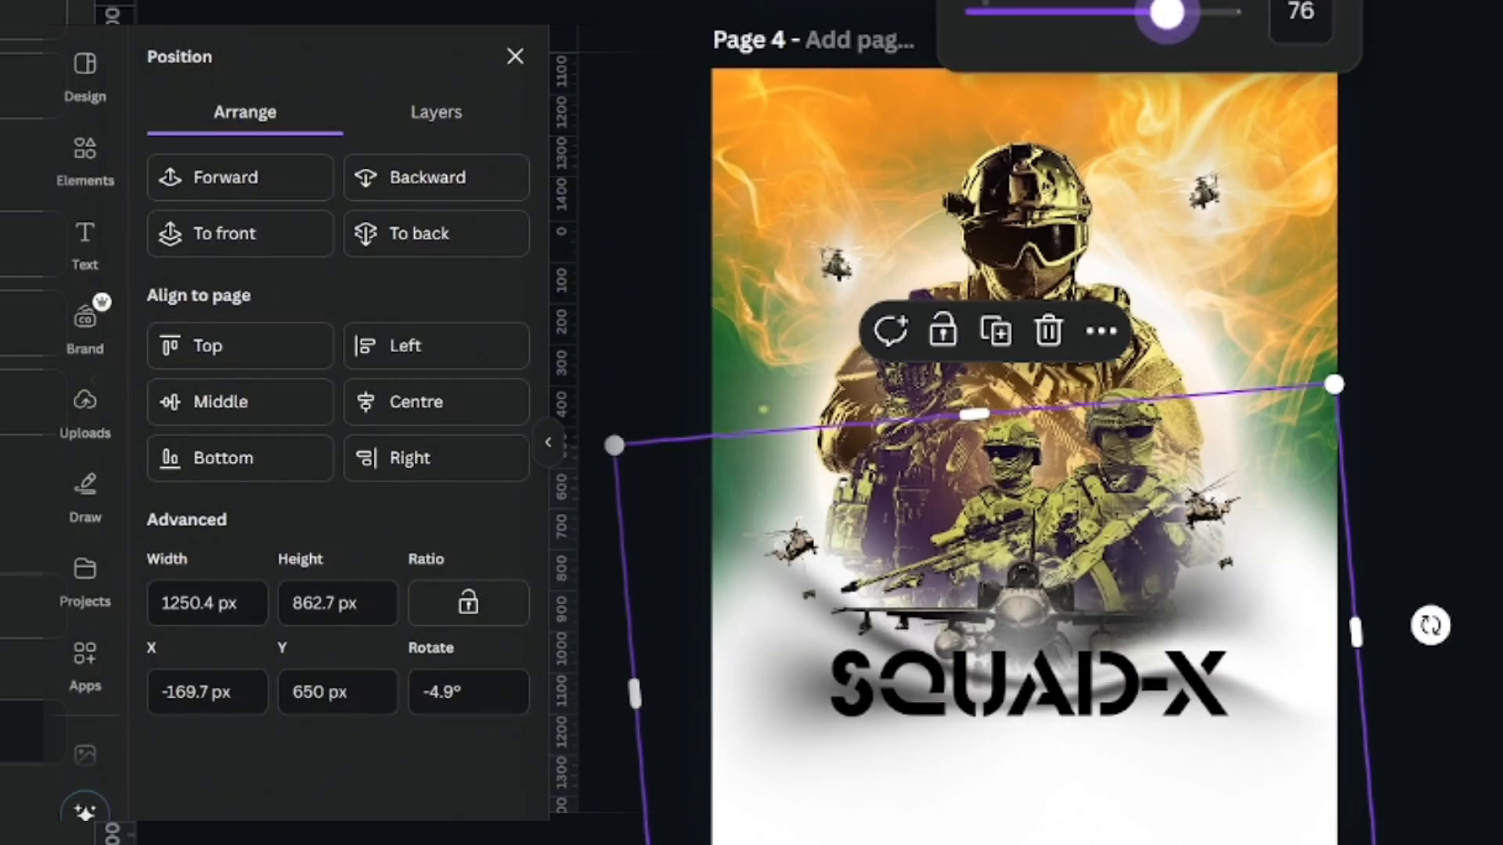
Add the cast and production credits with the line IN CINEMAS NATION WIDE below the SQUAD-X title.
left_click(85, 161)
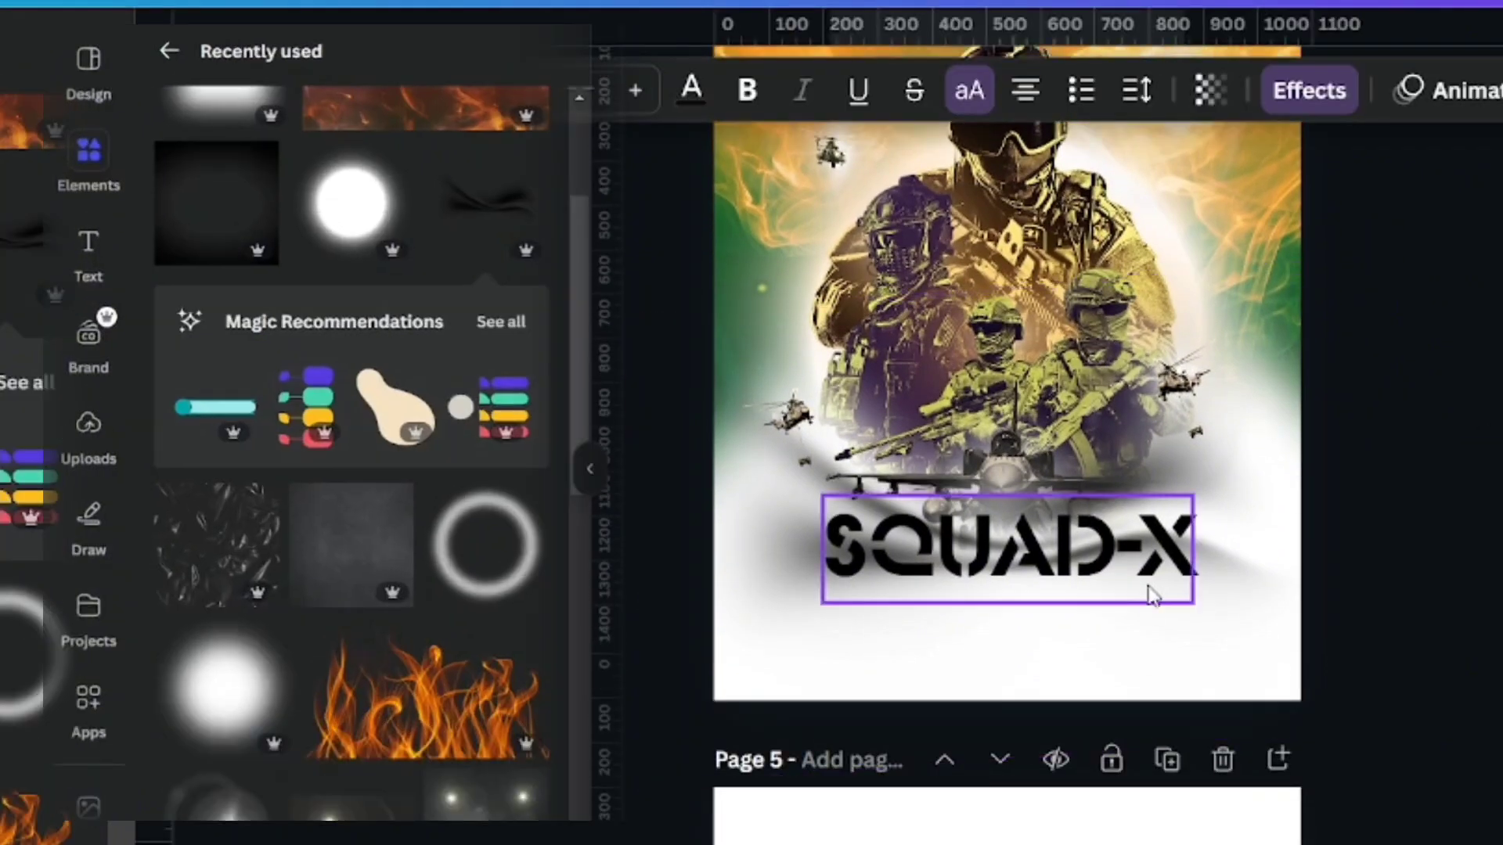
left_click(1152, 637)
left_click(1154, 638)
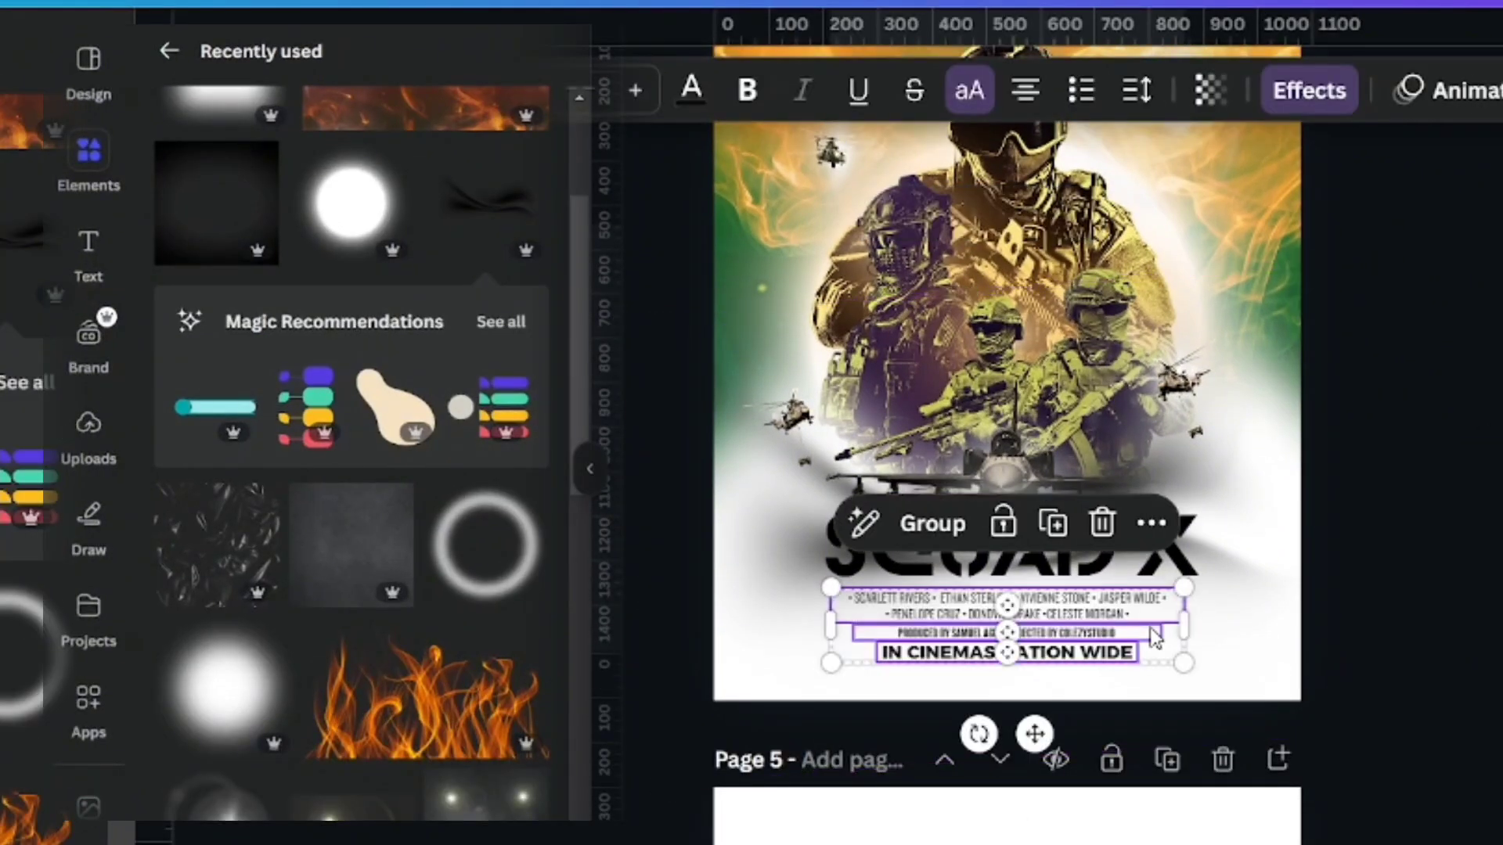
Set the black shadow's transparency to 56 and nudge the shadow and the title slightly up.
left_click(1211, 508)
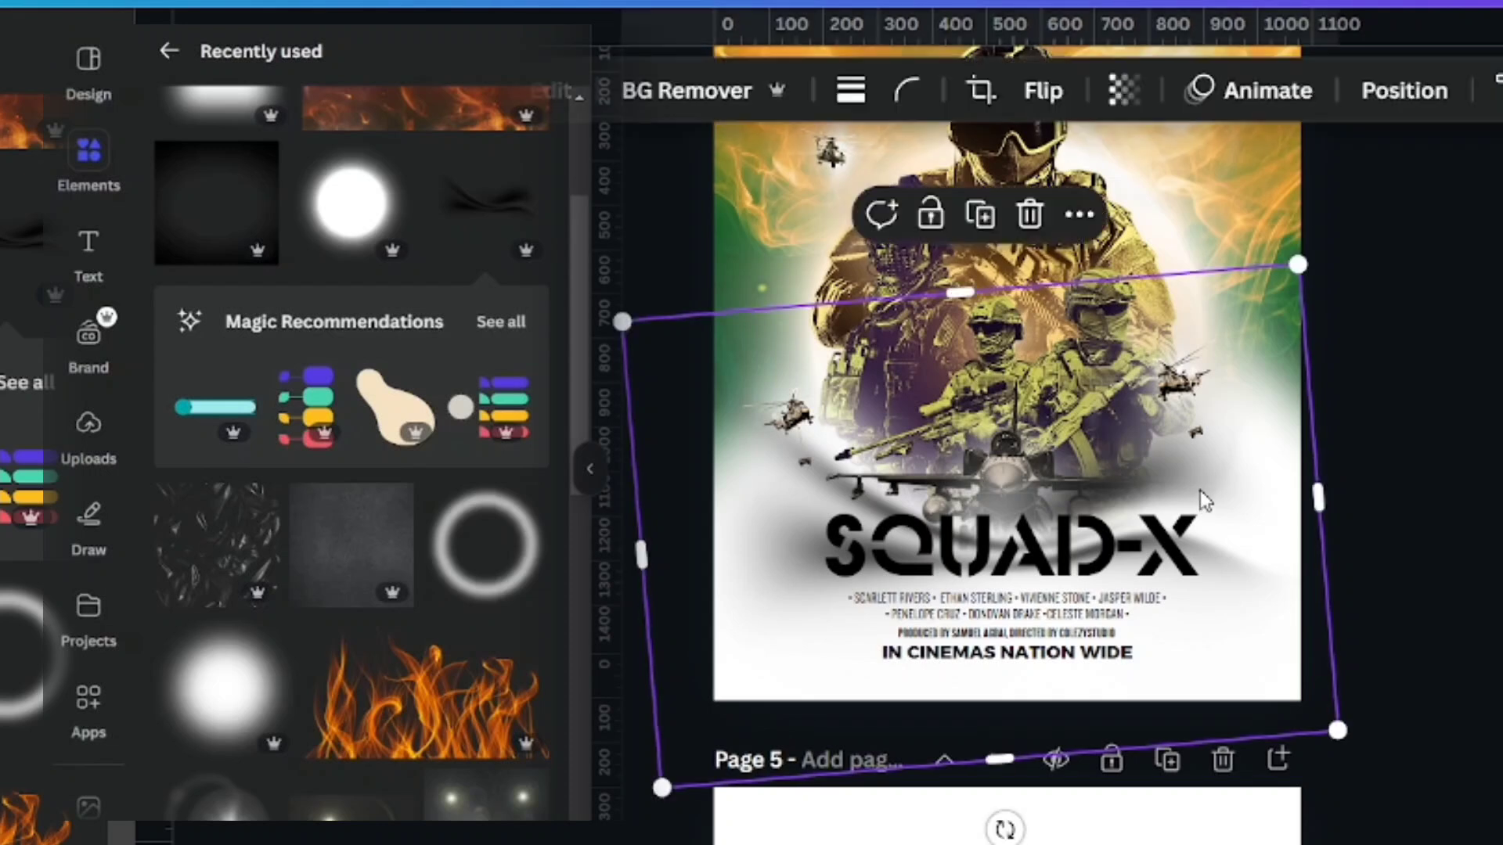
mouse_move(1256, 562)
left_mouse_down()
mouse_move(1243, 522)
mouse_move(1244, 537)
left_mouse_up()
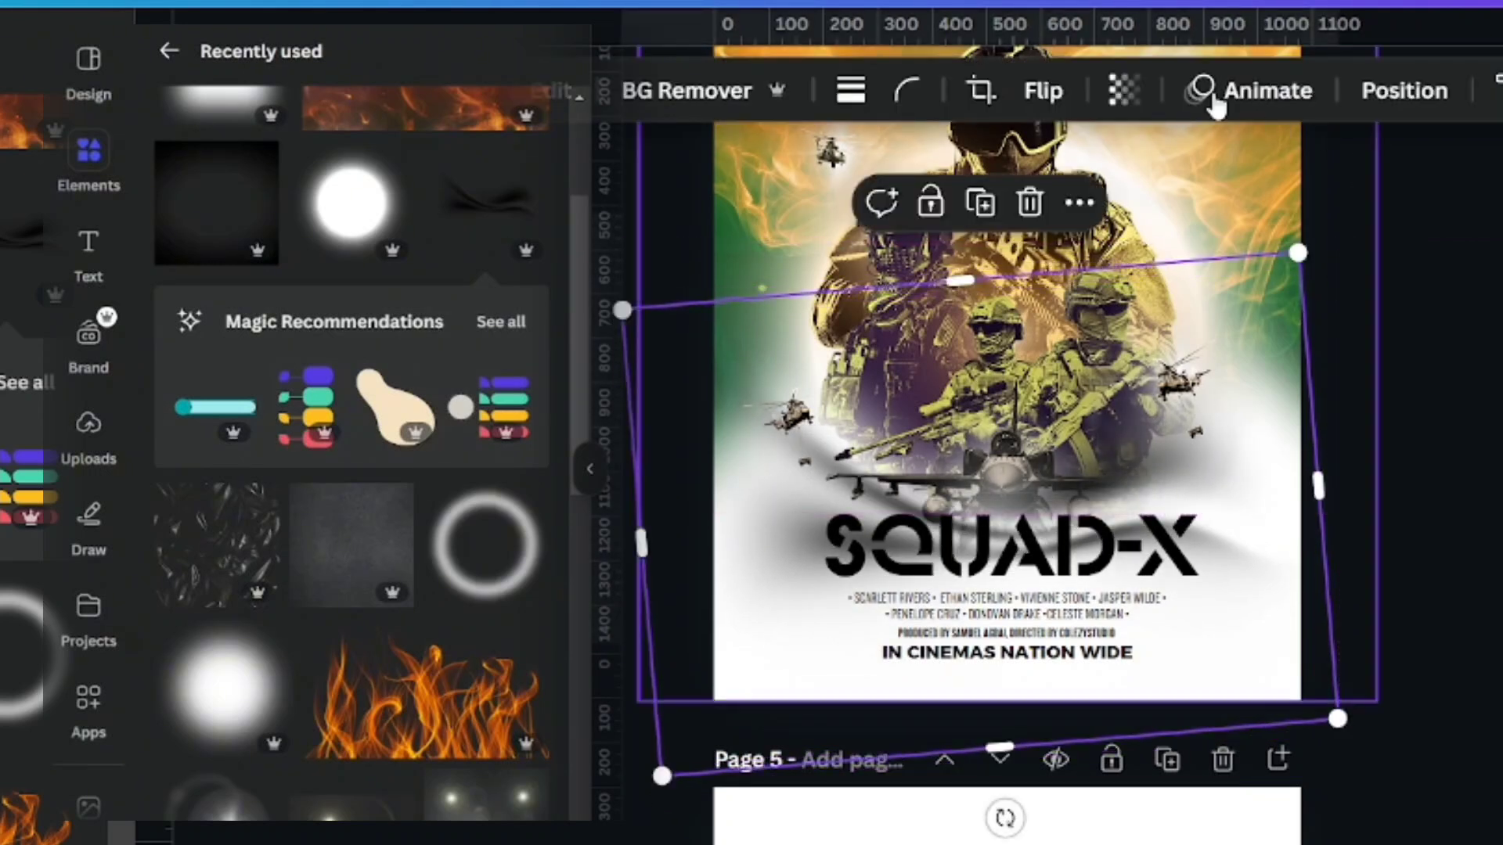
left_click(1123, 93)
mouse_move(1100, 222)
left_mouse_down()
mouse_move(1073, 218)
mouse_move(1094, 219)
left_mouse_up()
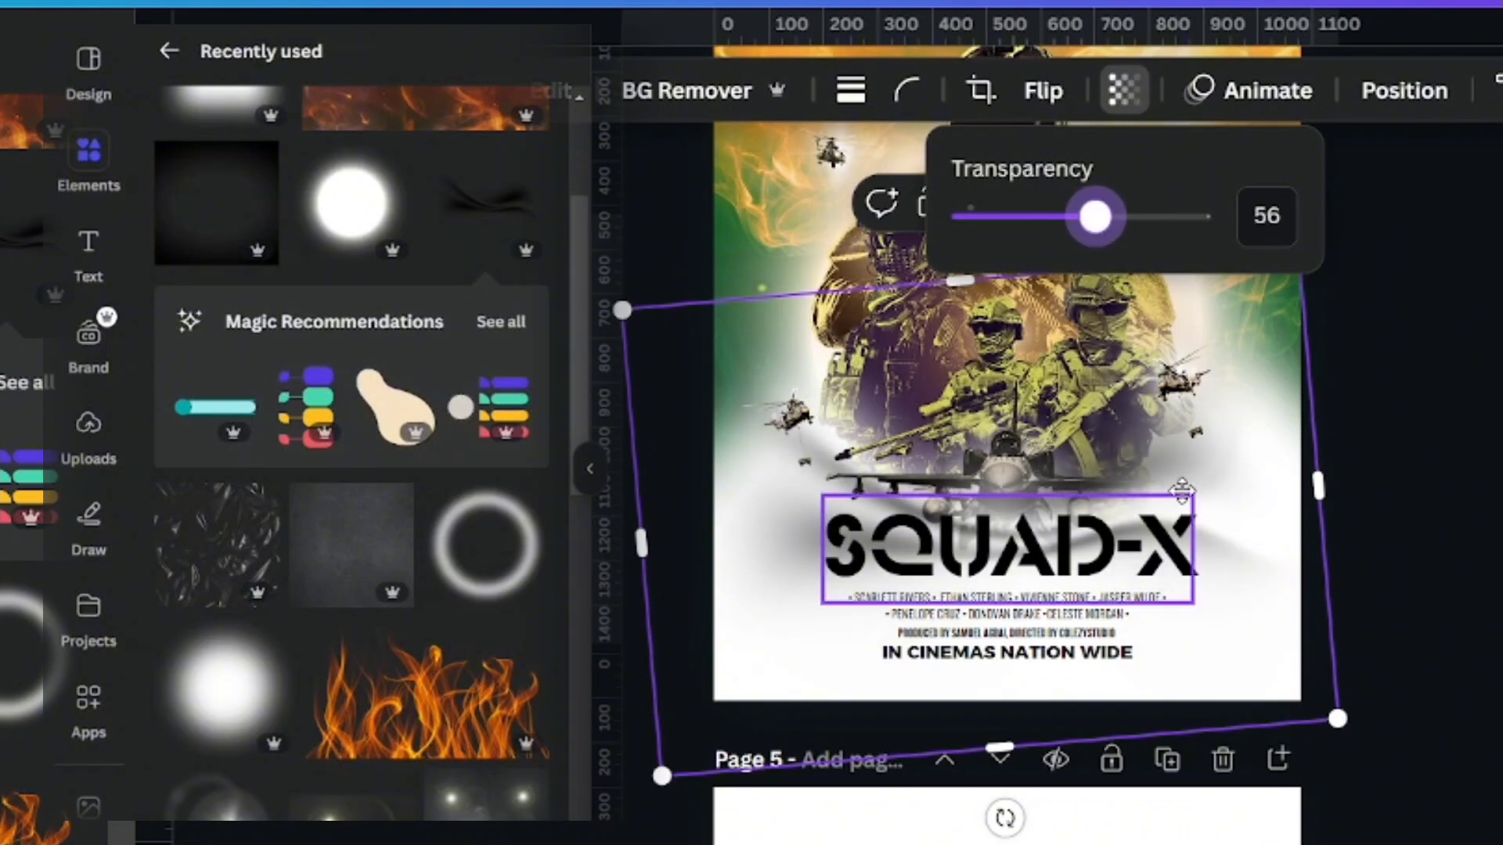
left_click_drag(1182, 491, 1231, 478)
left_click(1237, 486)
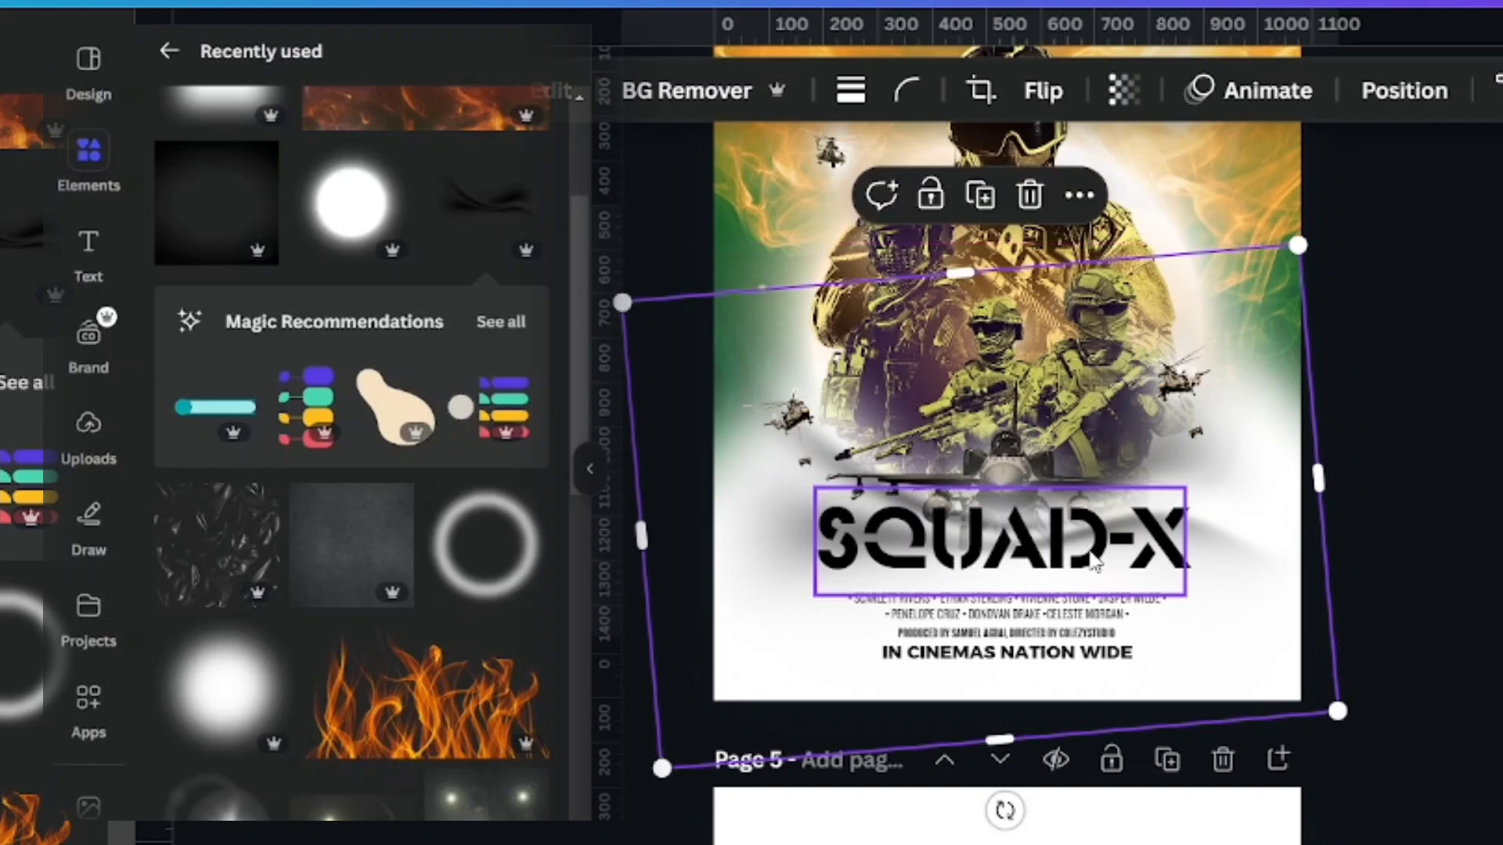
Shrink the SQUAD-X title to font size 83 and set its letter spacing to 268.
left_click(1094, 561)
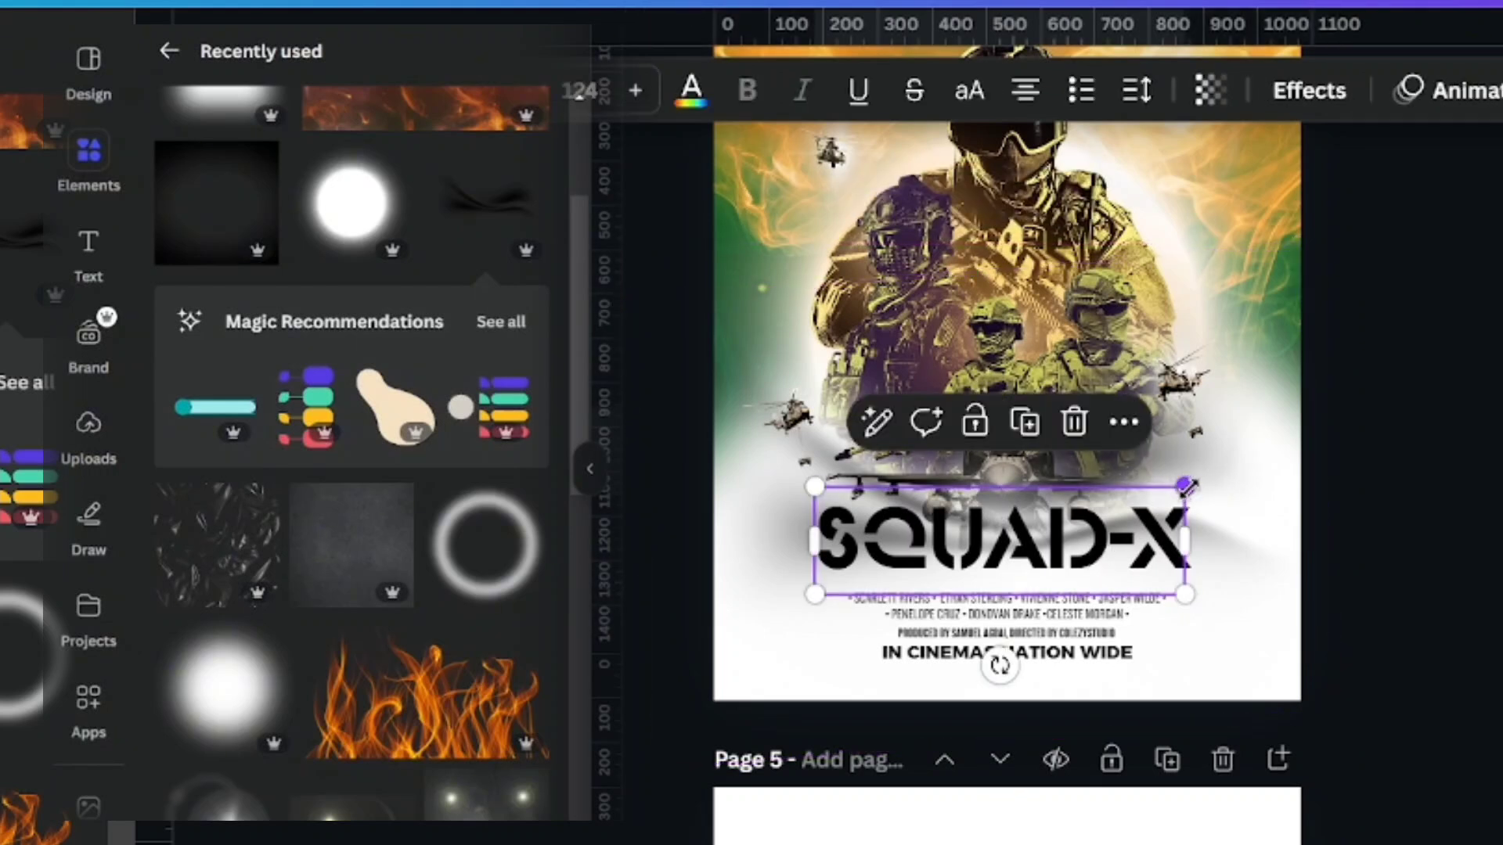
left_click_drag(1186, 486, 1125, 568)
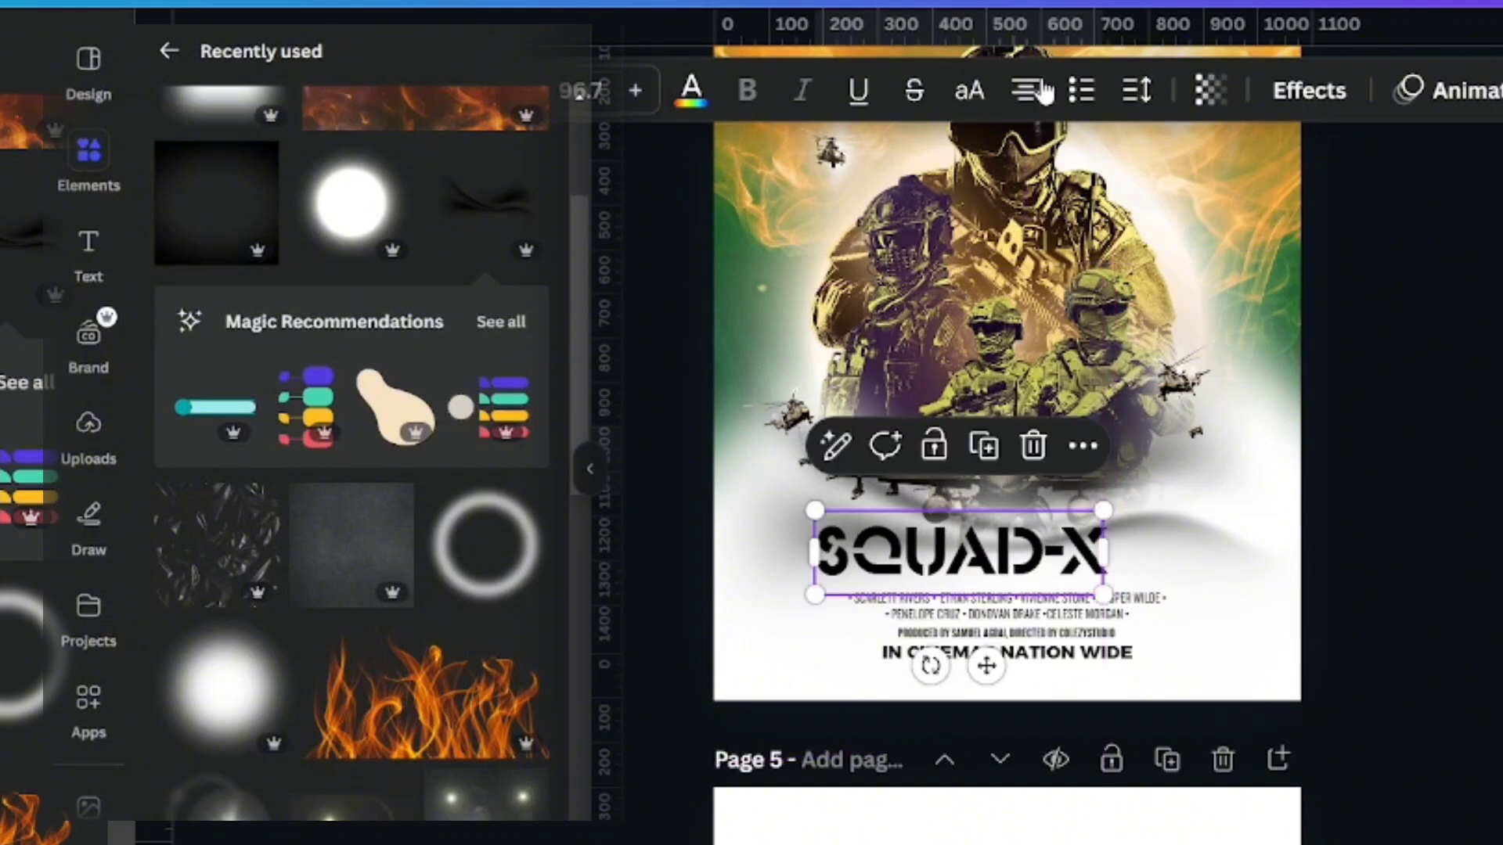
left_click_drag(1105, 505, 1062, 522)
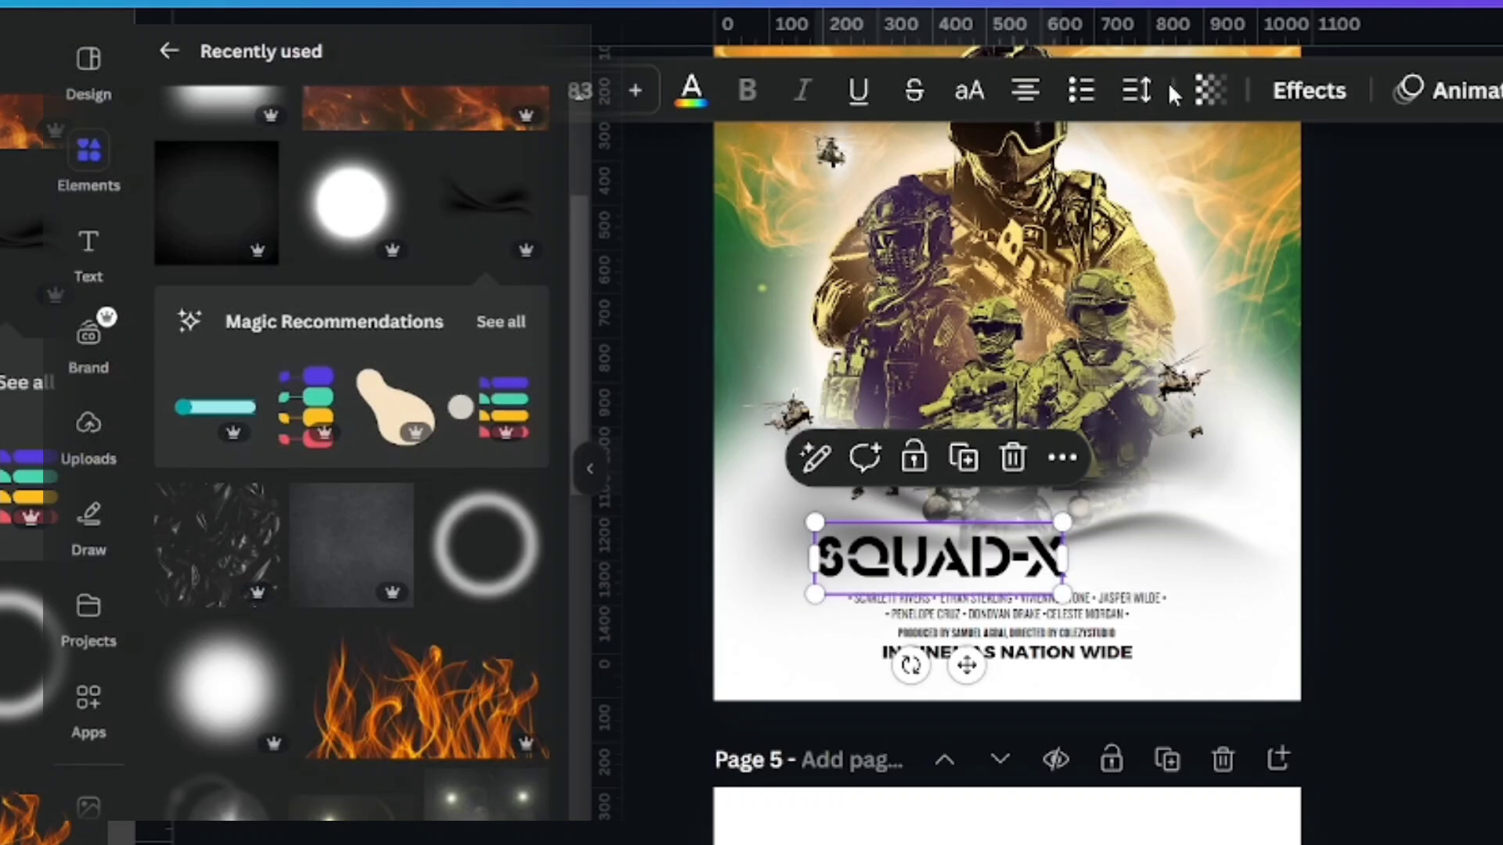
left_click(1136, 92)
left_click_drag(1022, 216, 1086, 218)
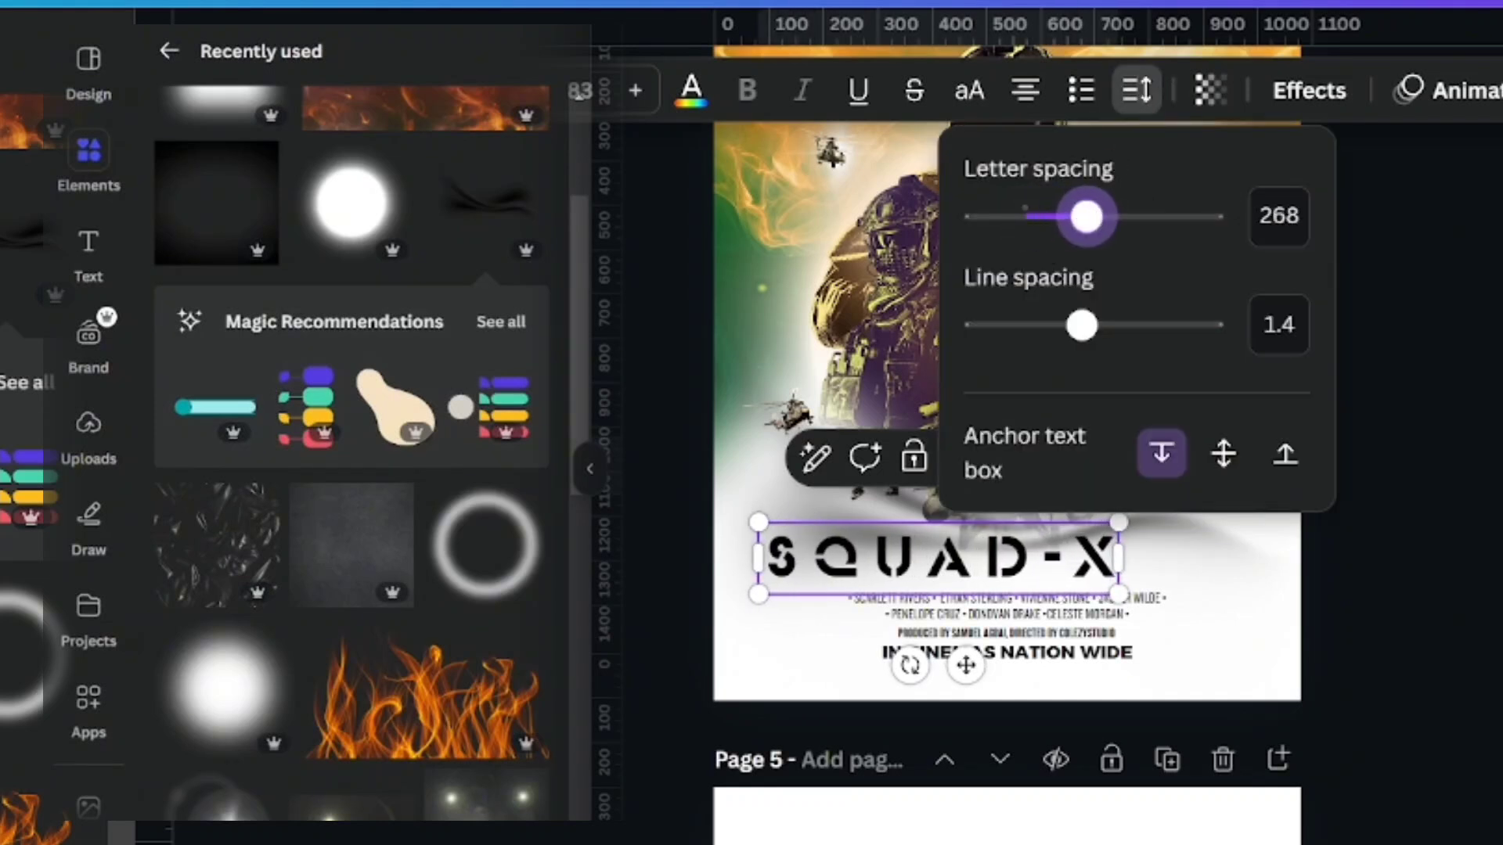
Centre the title on the page, then reposition it just above the credits at about X 185.3 px, Y 1036.2 px.
left_click(1500, 91)
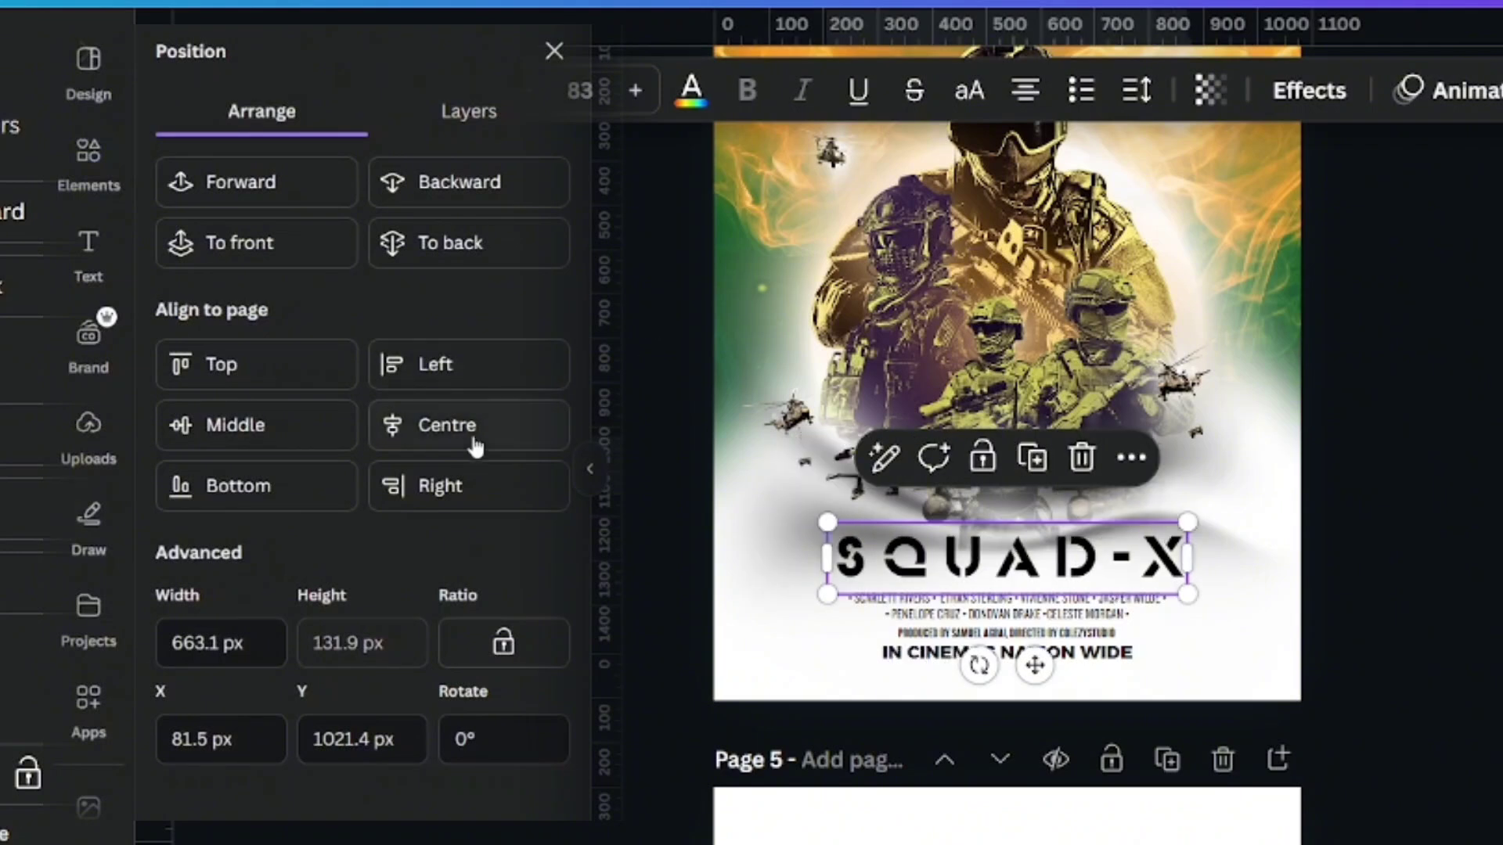
left_click(468, 427)
mouse_move(1027, 562)
left_mouse_down()
mouse_move(1009, 563)
mouse_move(1027, 569)
left_mouse_up()
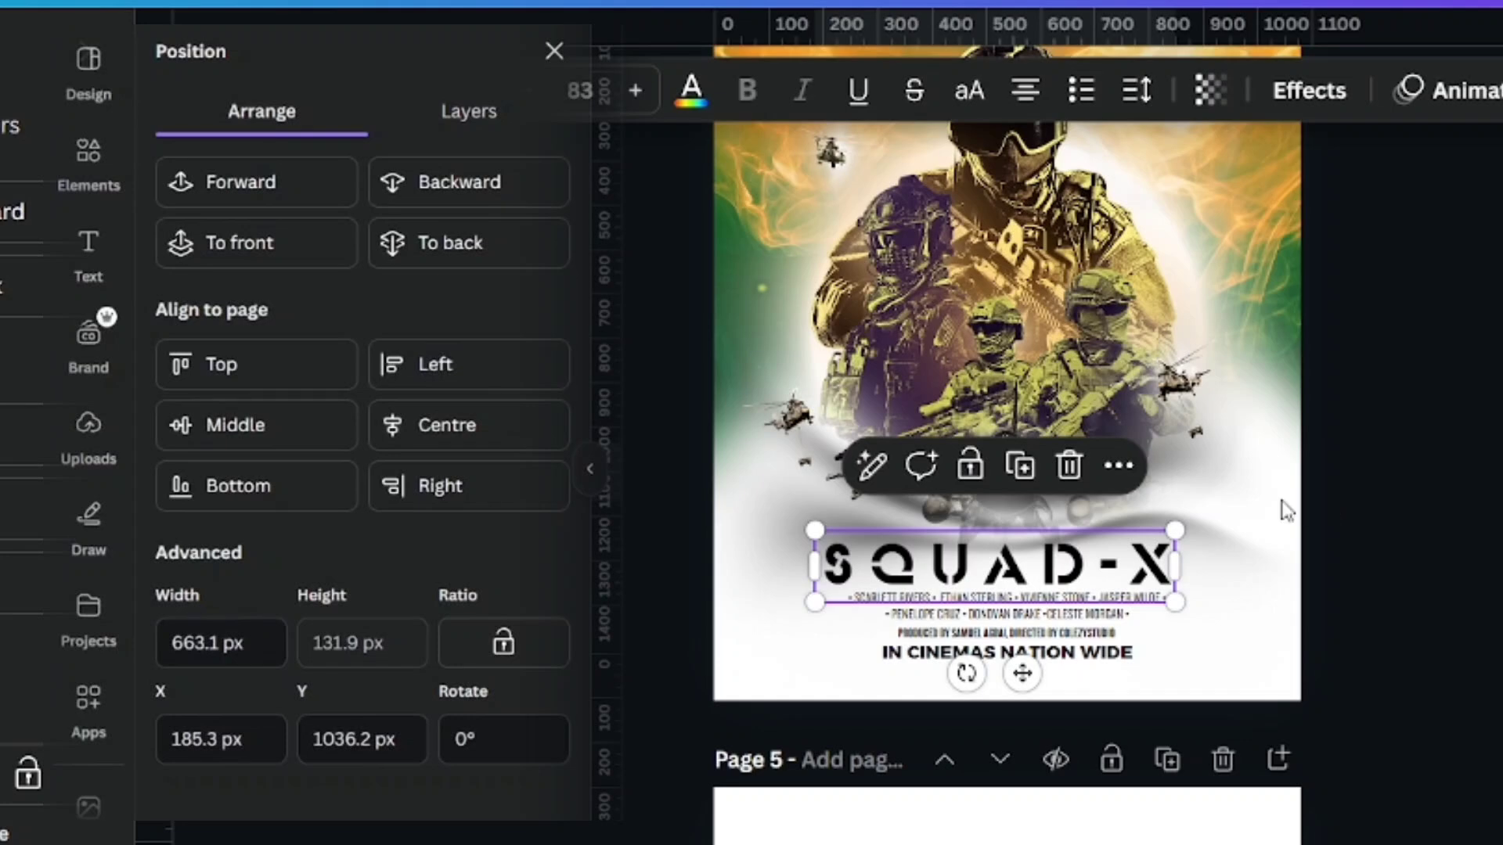
Nudge the black shadow behind the spaced-out title and deselect it.
left_click(1215, 518)
left_click_drag(1189, 509, 1178, 501)
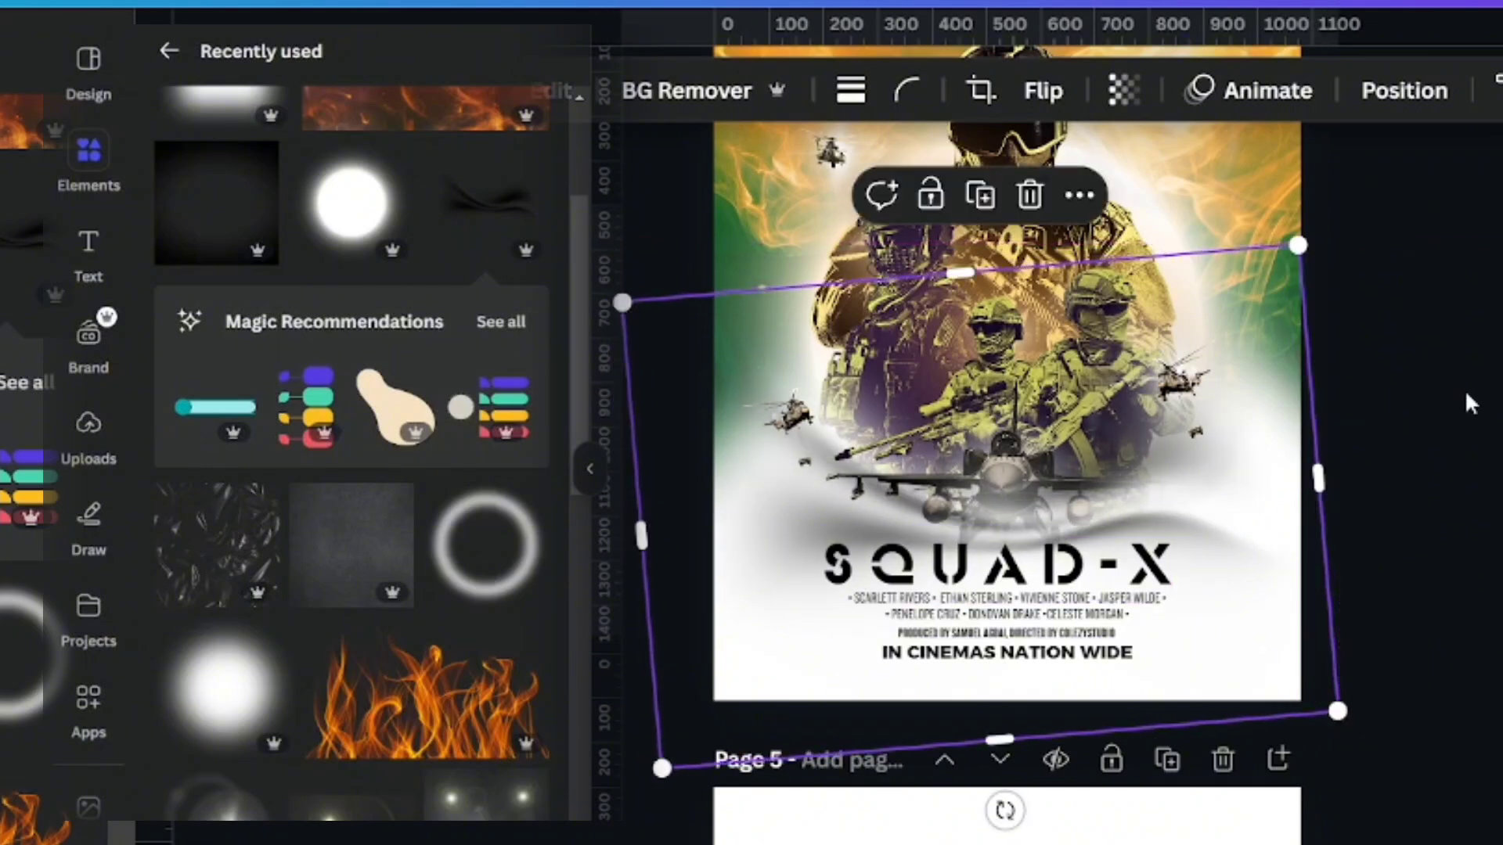
left_click(1490, 376)
scroll(1007, 431, "up", 5)
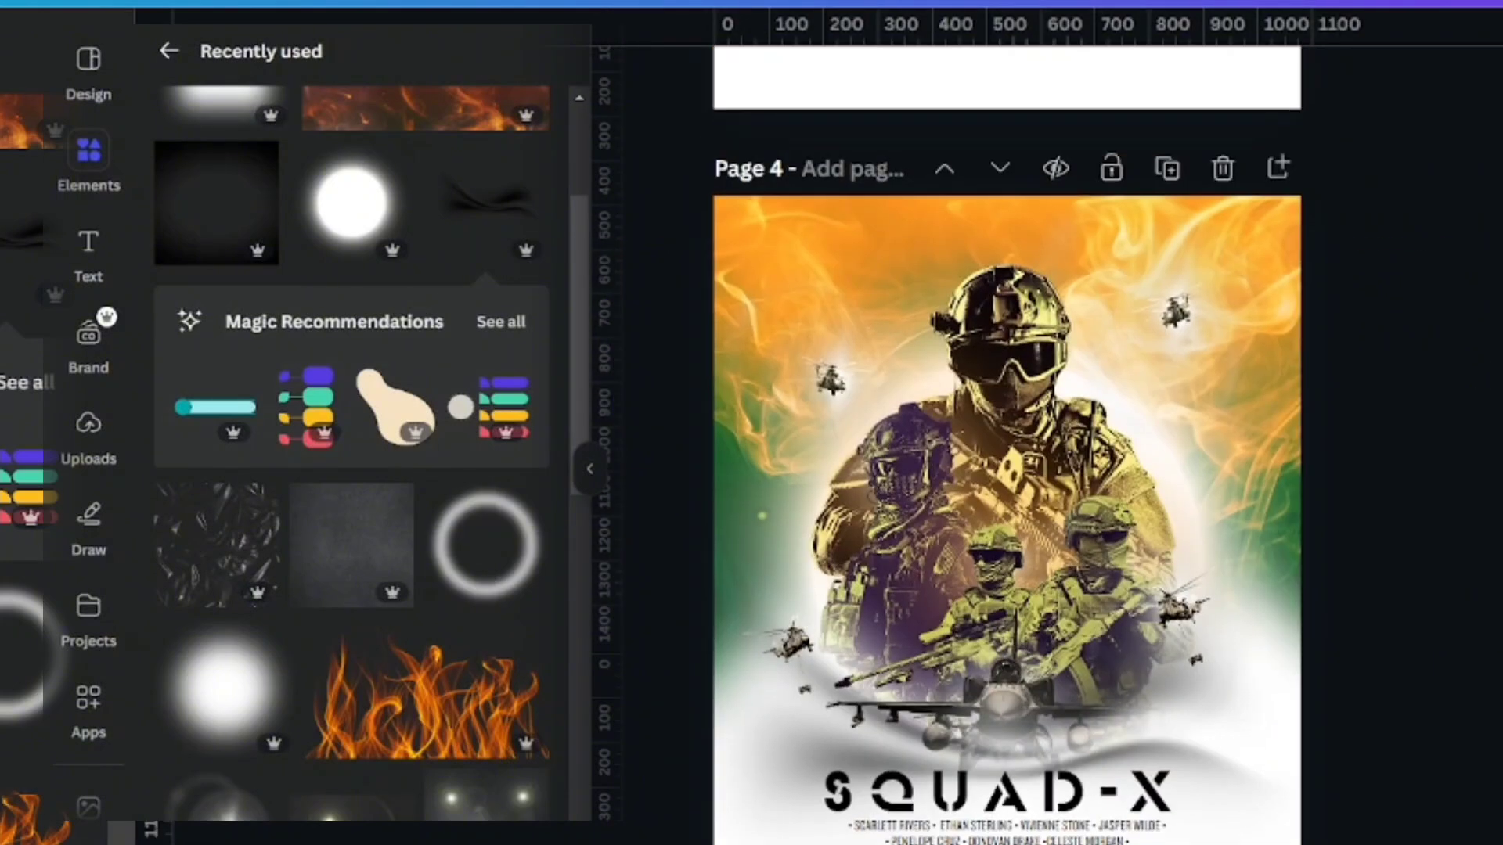
scroll(1007, 430, "down", 3)
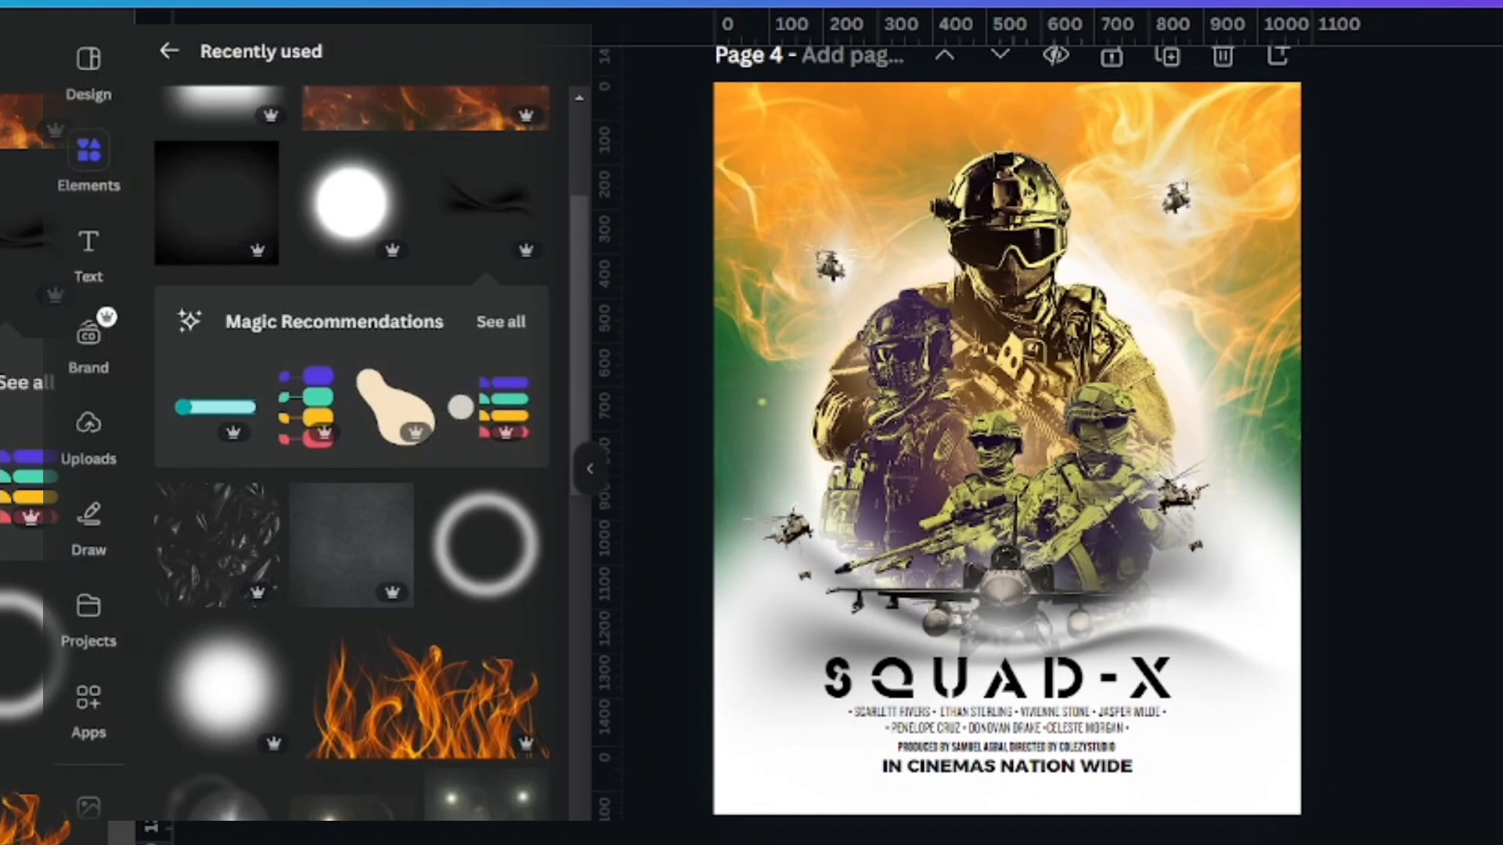
Examine the Adjust settings of the large white glow image, down to its colour and texture values.
left_click(905, 124)
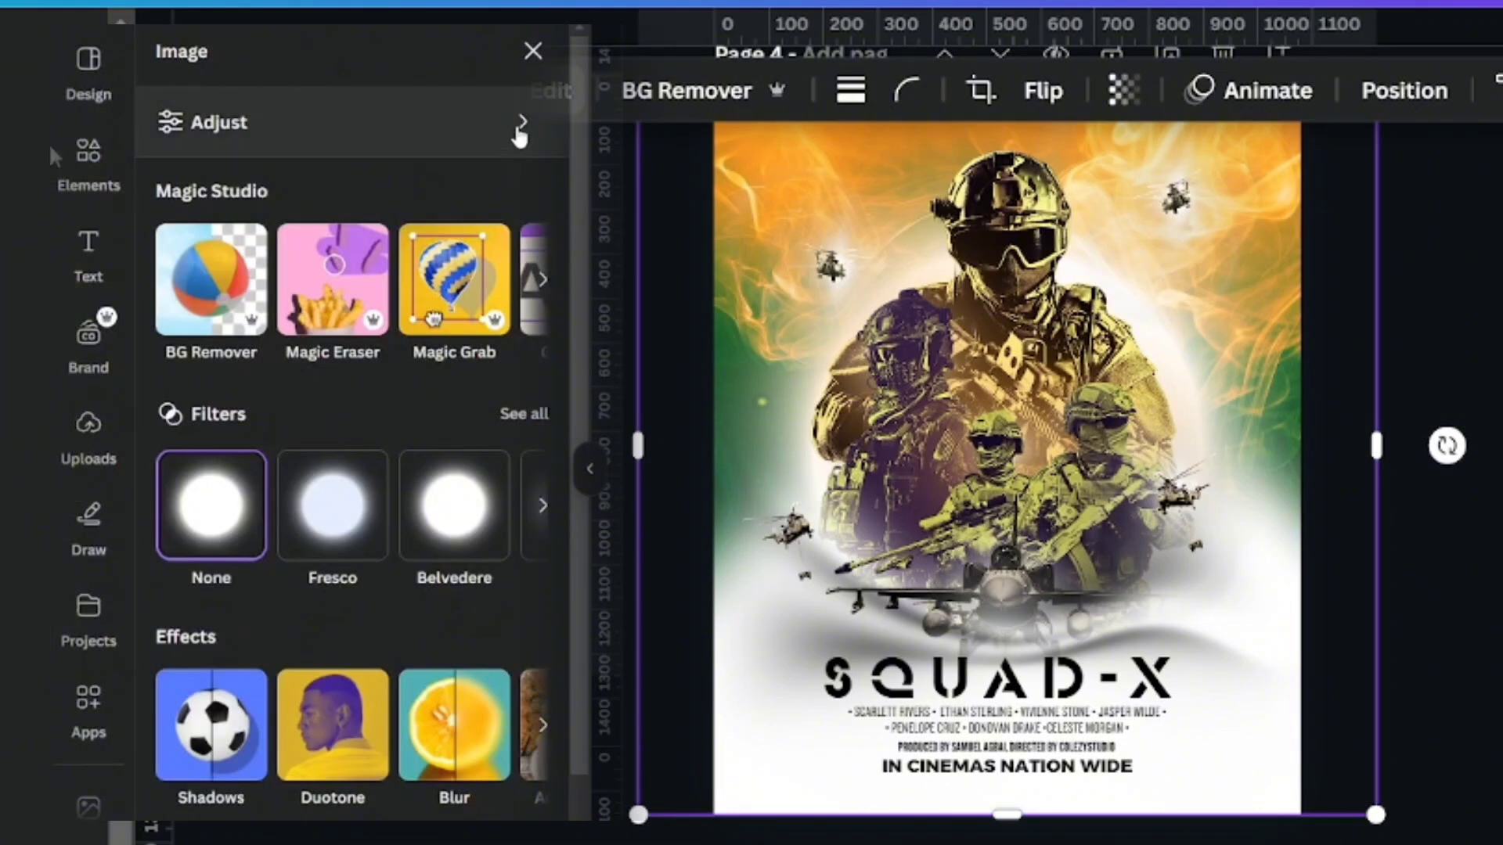
left_click(520, 124)
scroll(567, 138, "down", 7)
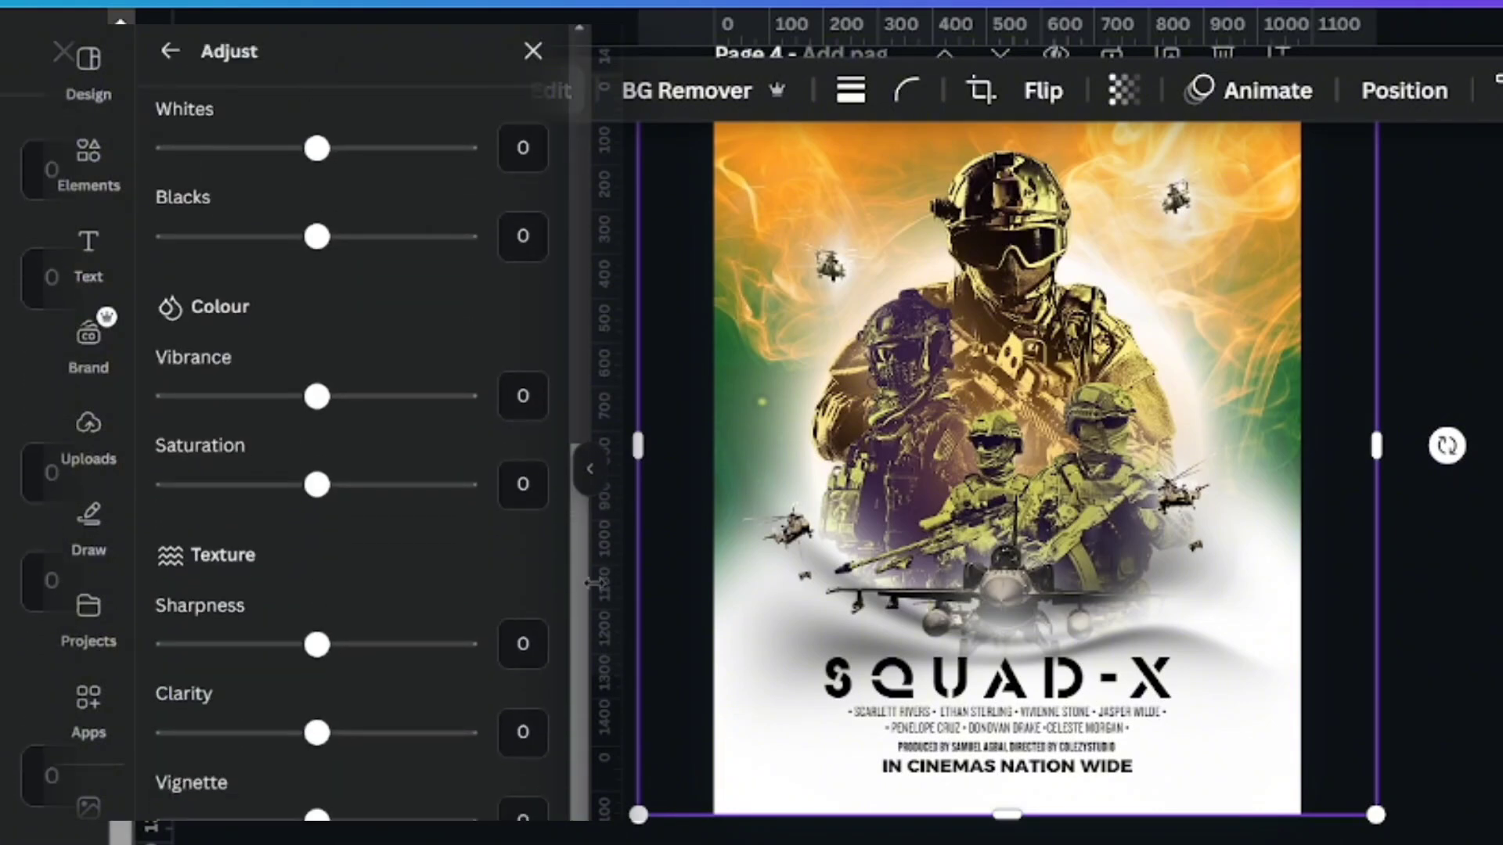
scroll(577, 574, "down", 1)
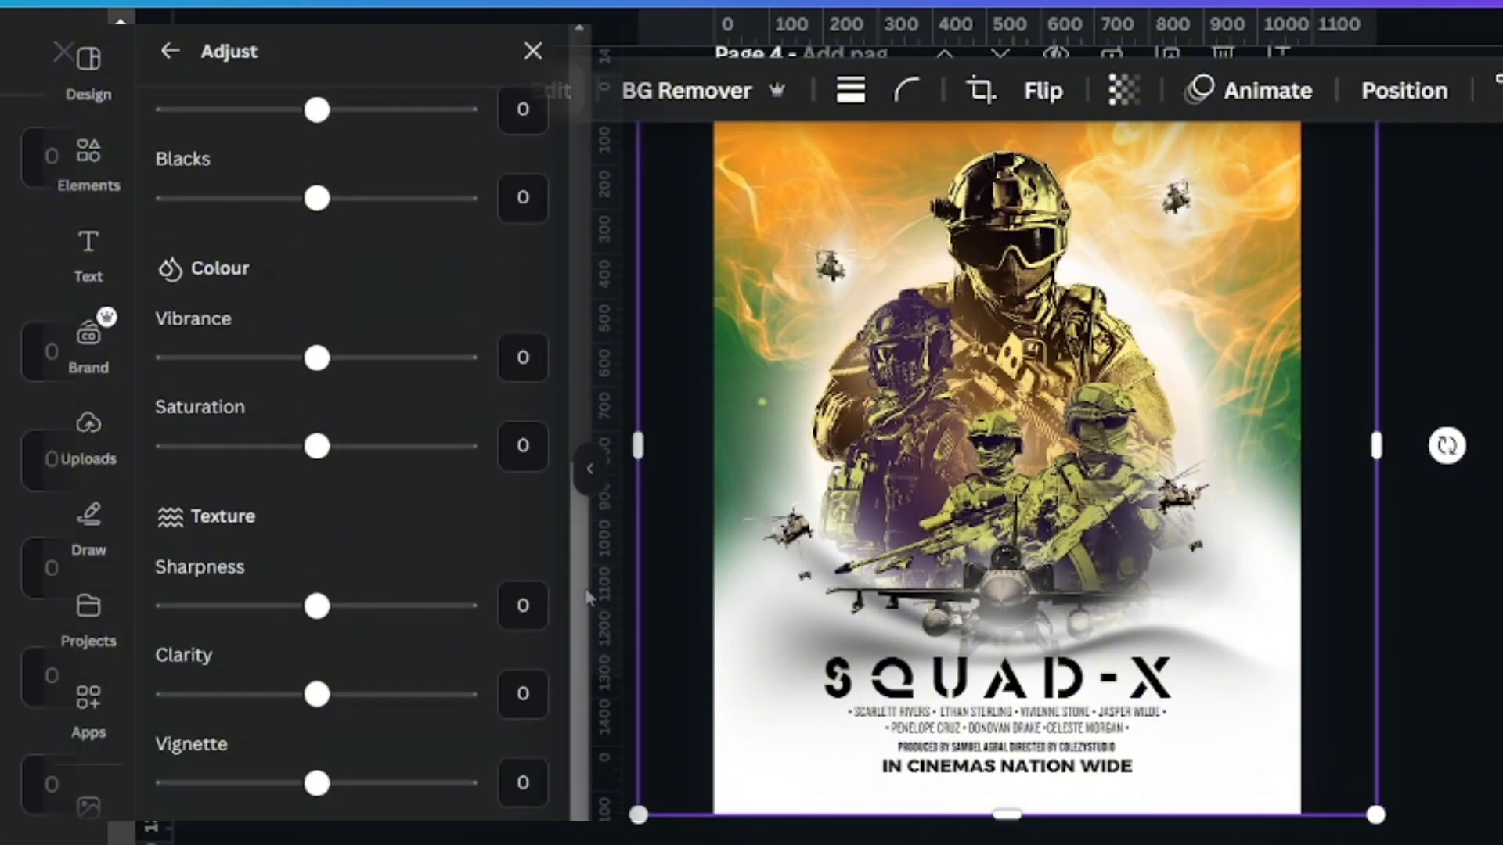
left_click_drag(579, 651, 588, 718)
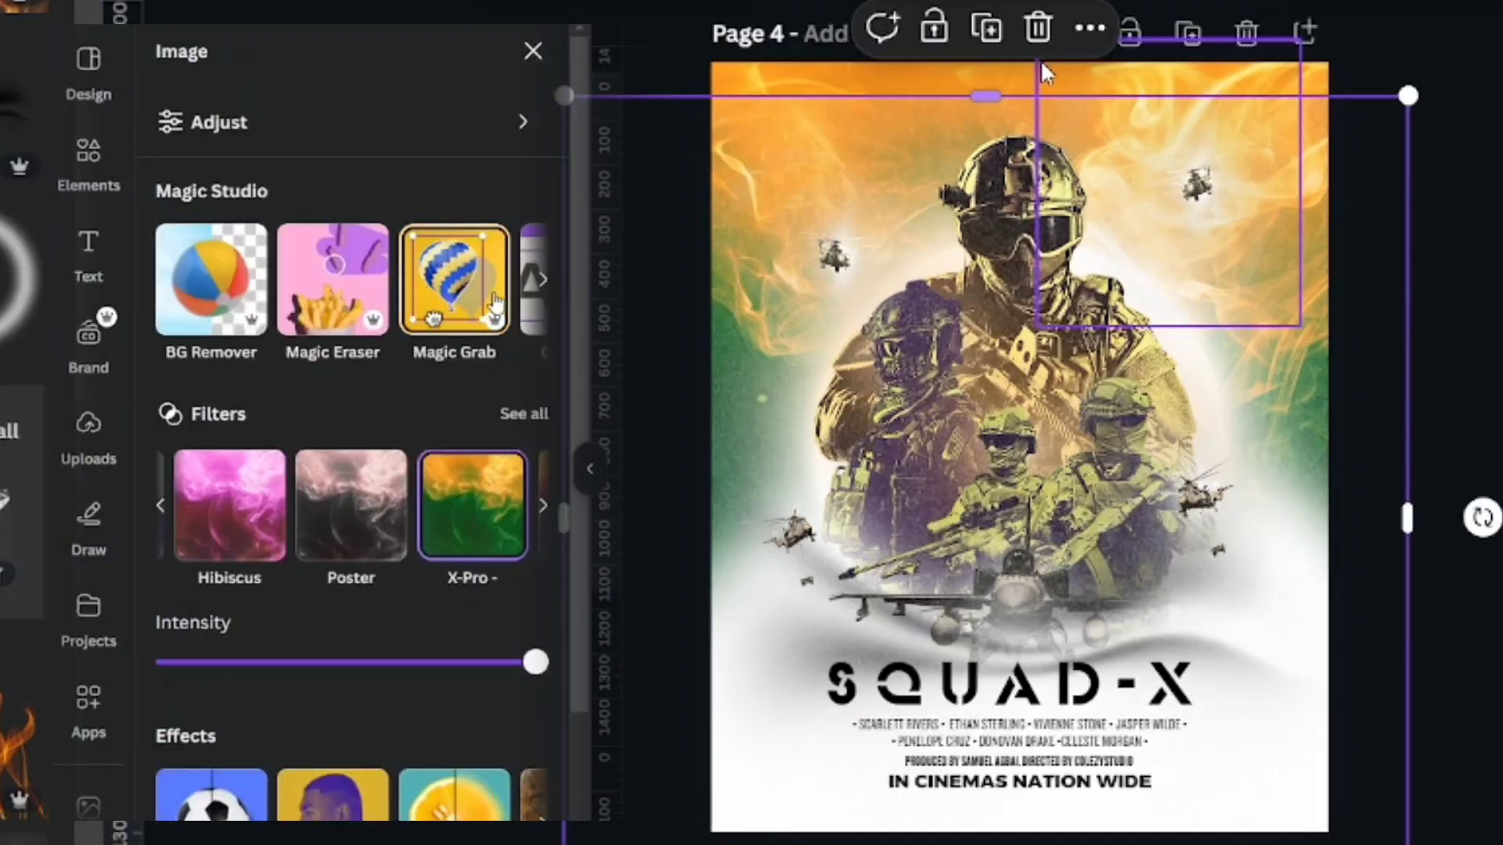
Replace the texture overlay with the dark grey grain texture, enlarged to cover the whole poster at transparency 66.
left_click(1038, 29)
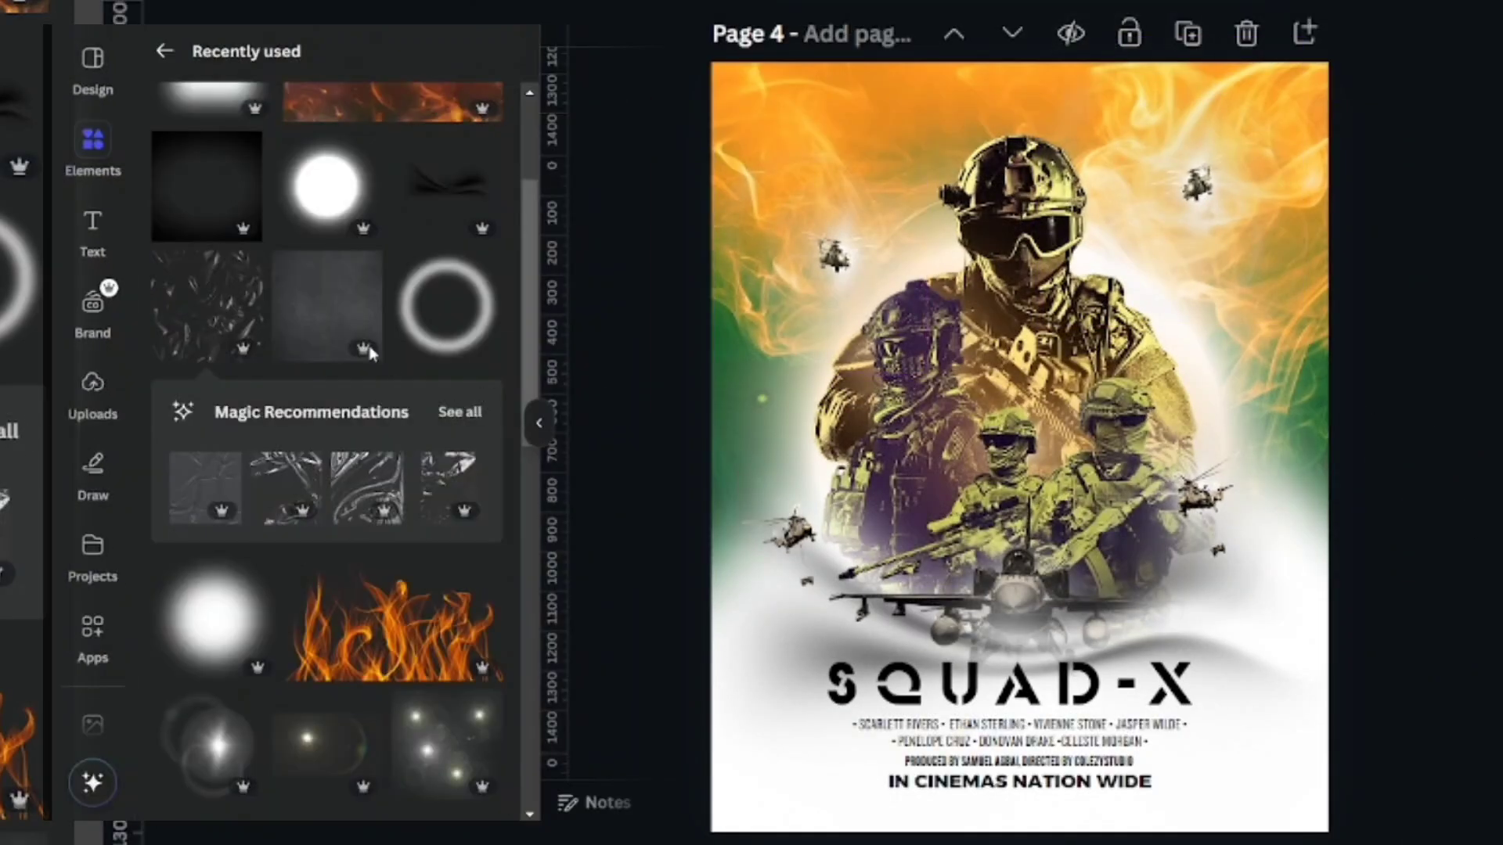
left_click(1033, 300)
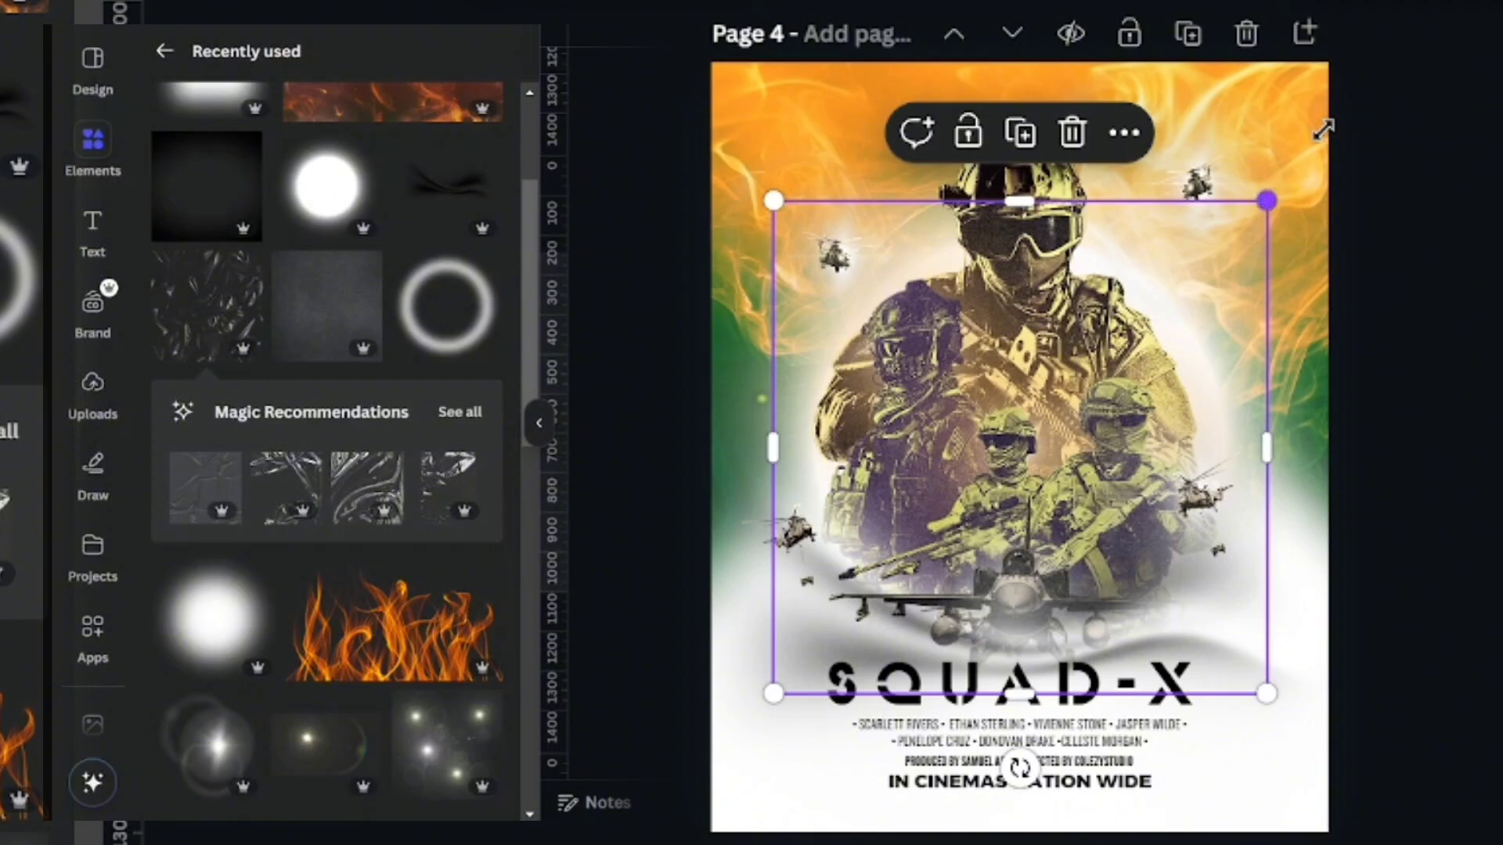
left_click_drag(1267, 201, 1429, 38)
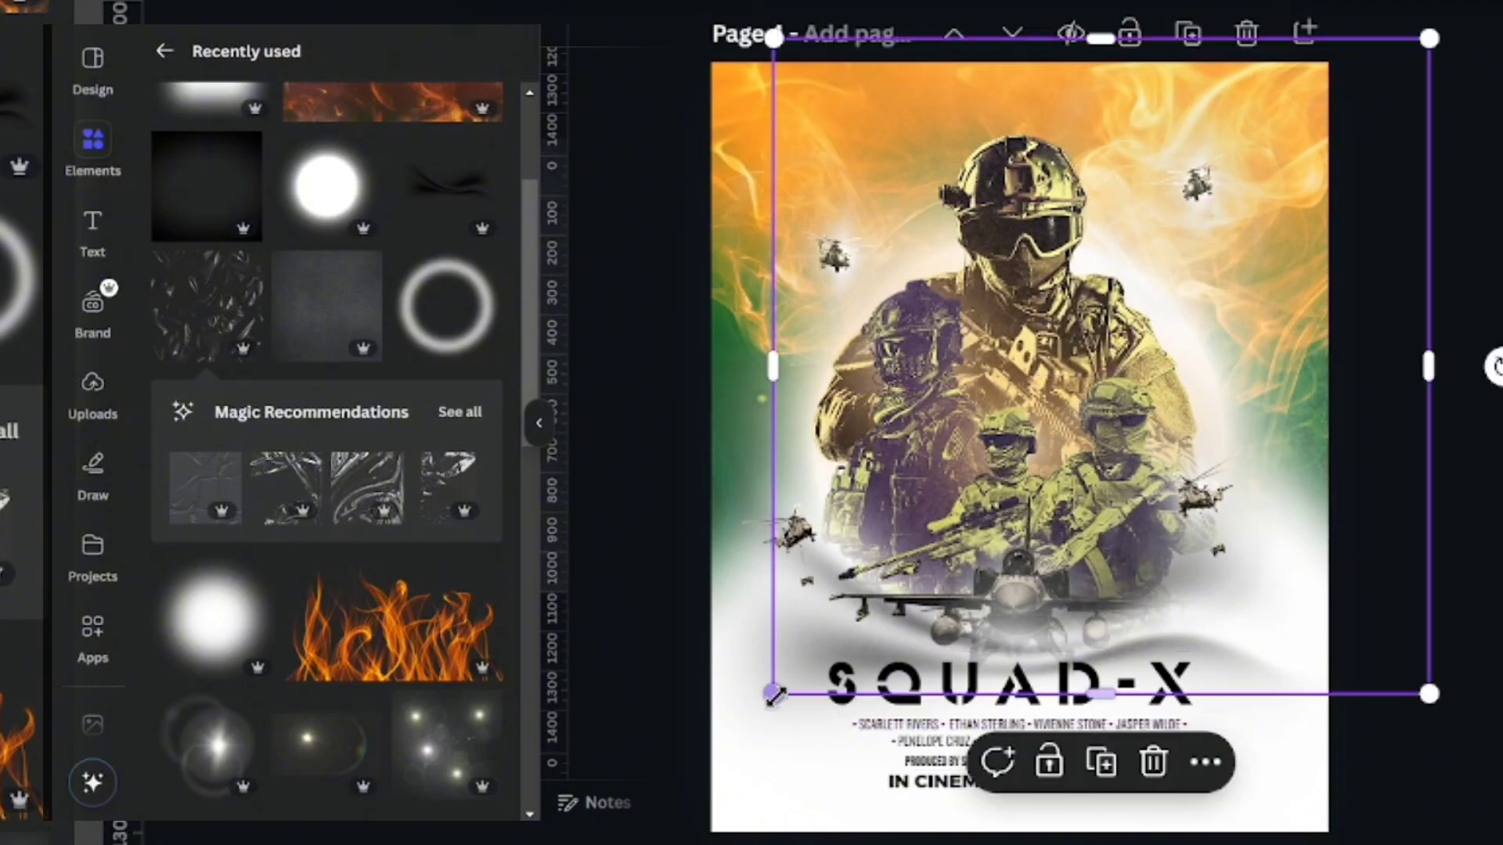
left_click_drag(738, 753, 695, 841)
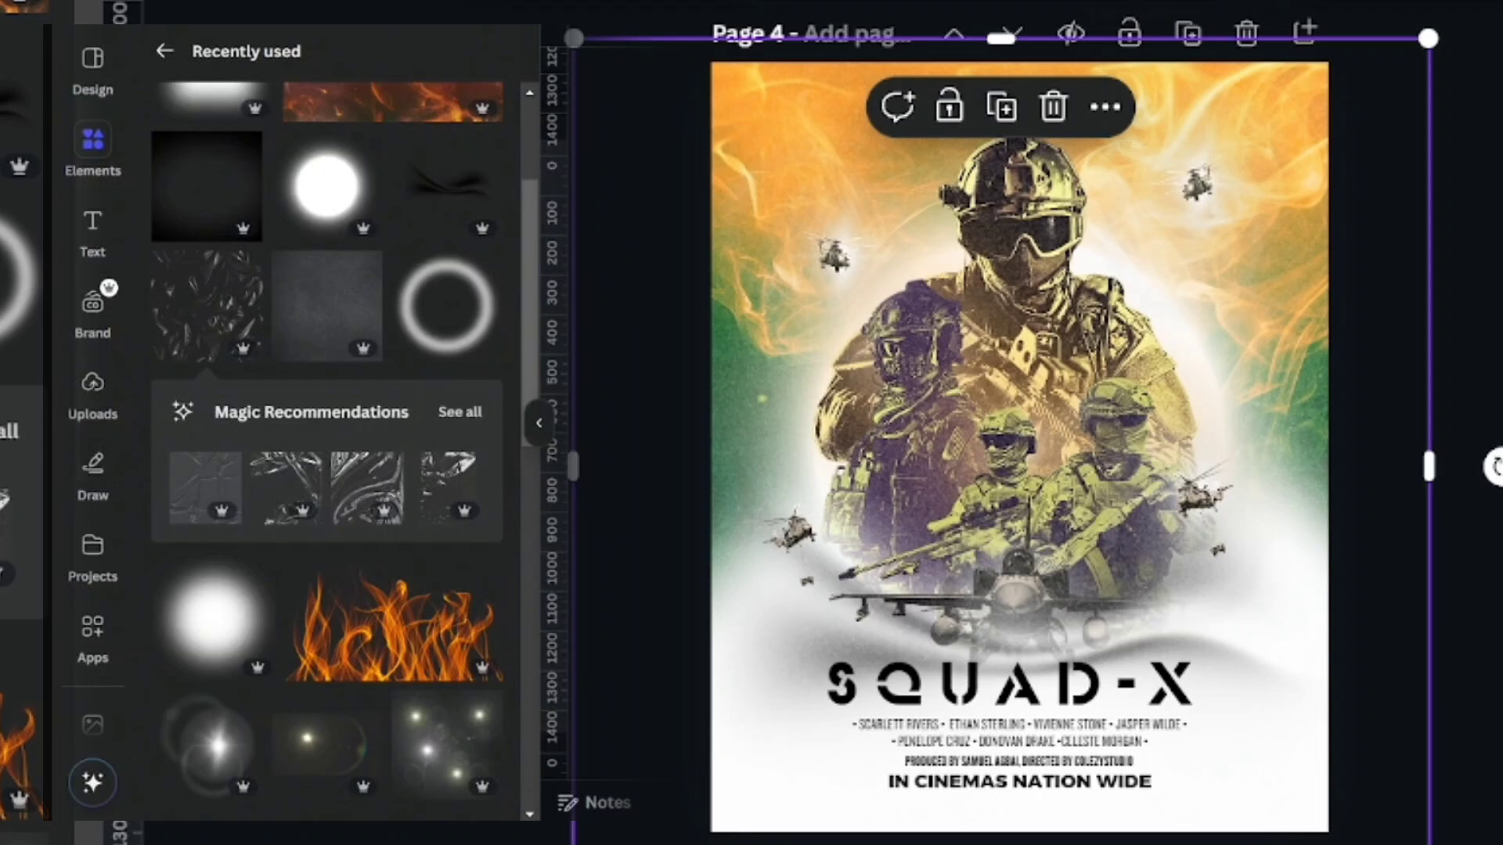
left_click(1149, 2)
left_click_drag(1143, 84, 1137, 84)
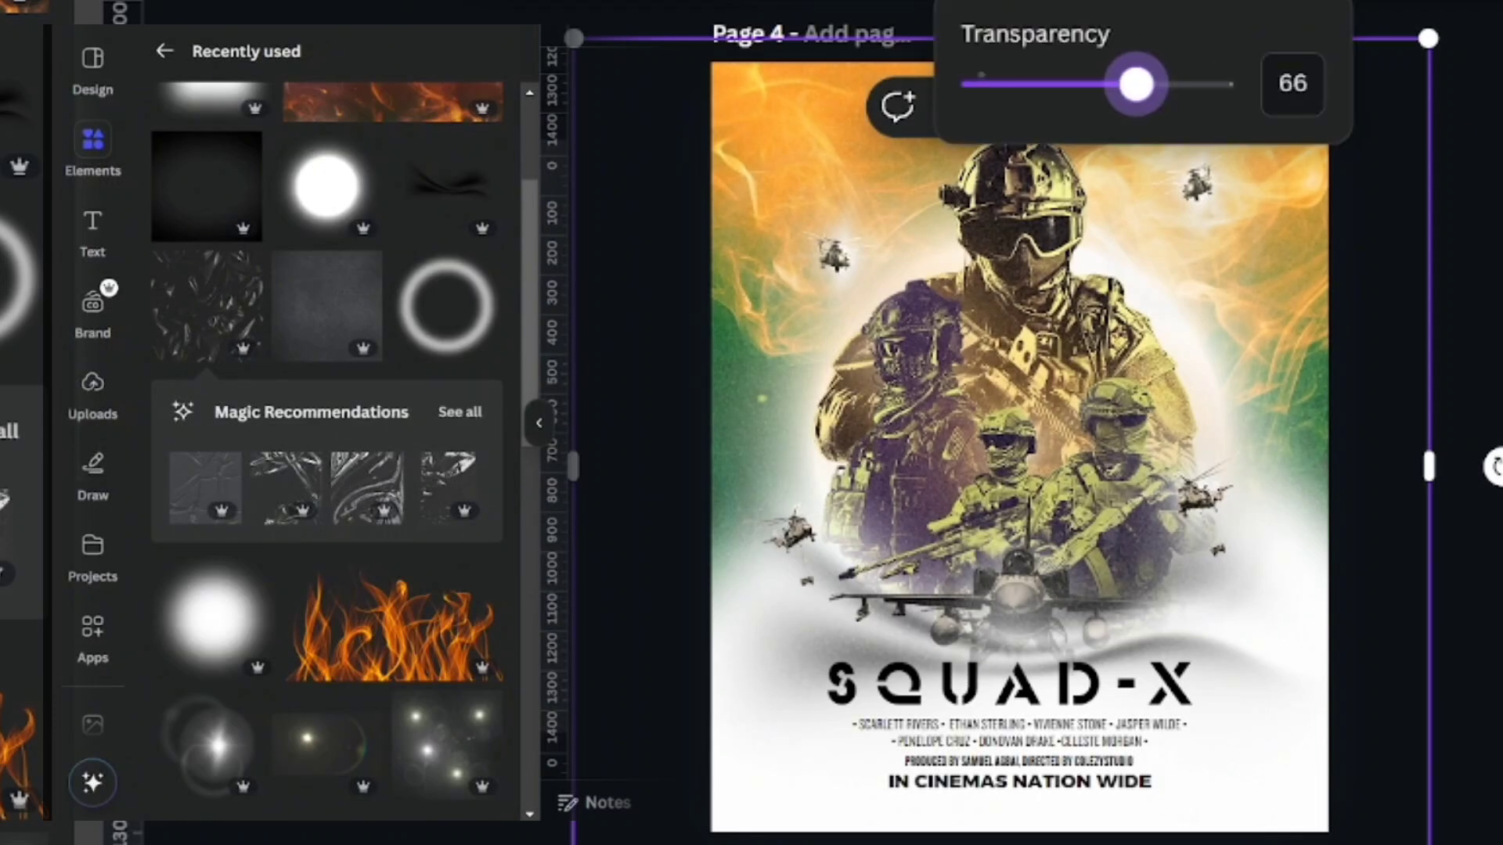
Add the crumpled plastic texture from the recently used elements and enlarge it to cover the whole poster.
key("Escape")
key("Escape")
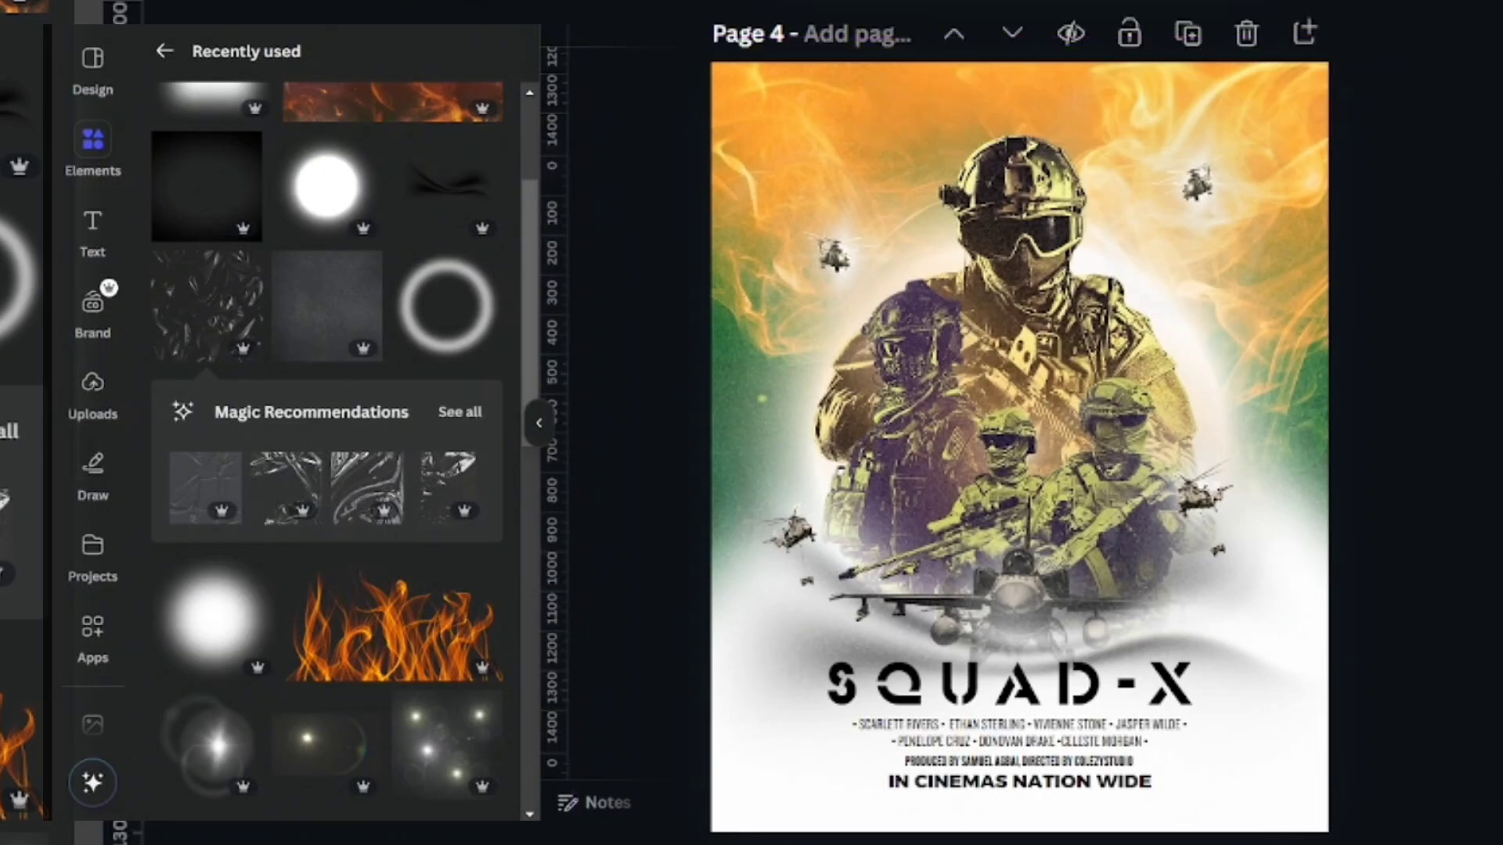
left_click(227, 351)
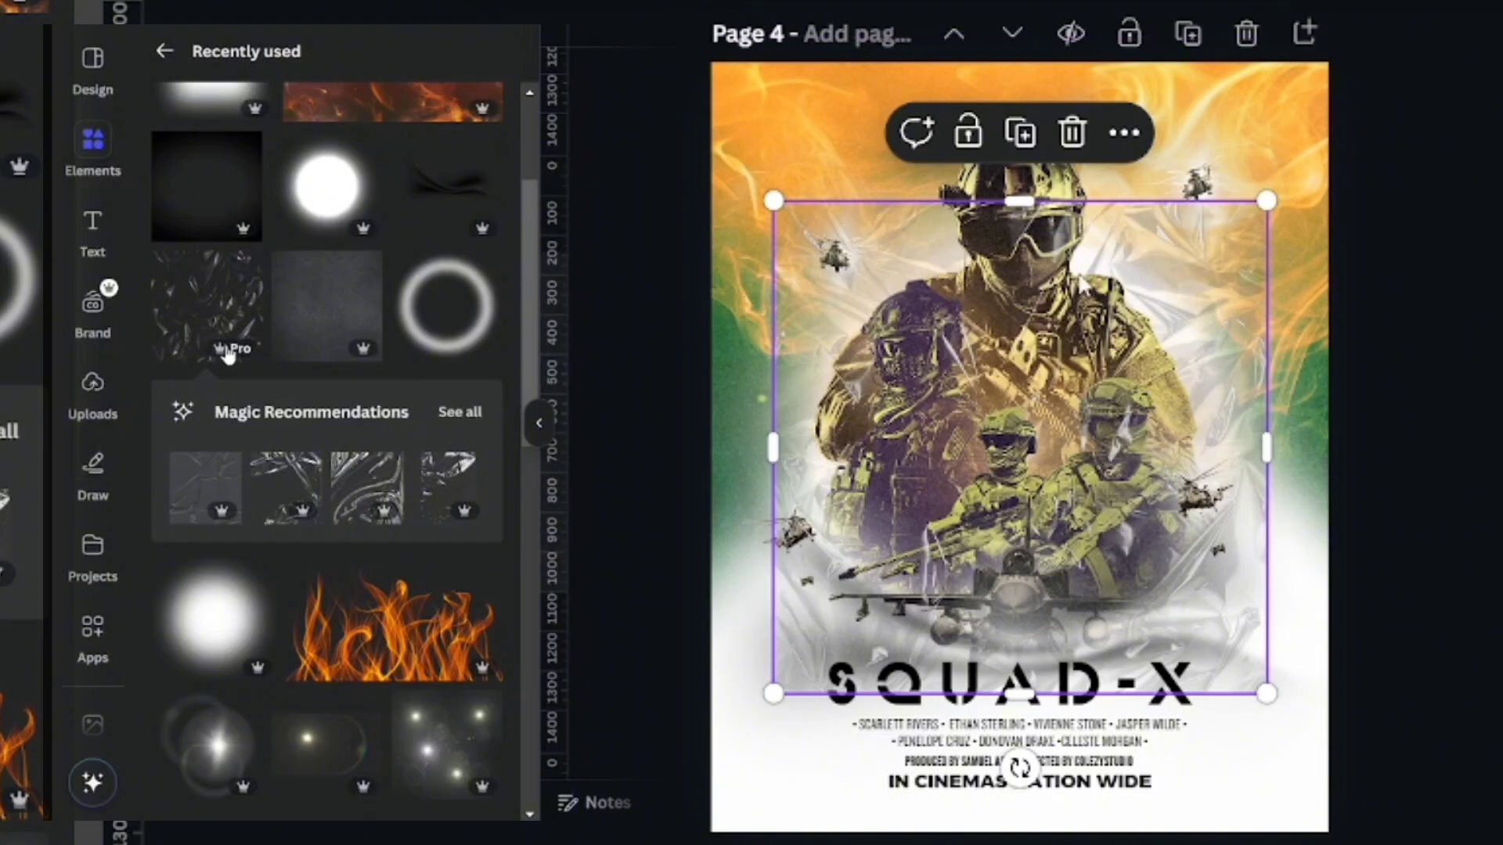
left_click_drag(1341, 140, 1439, 28)
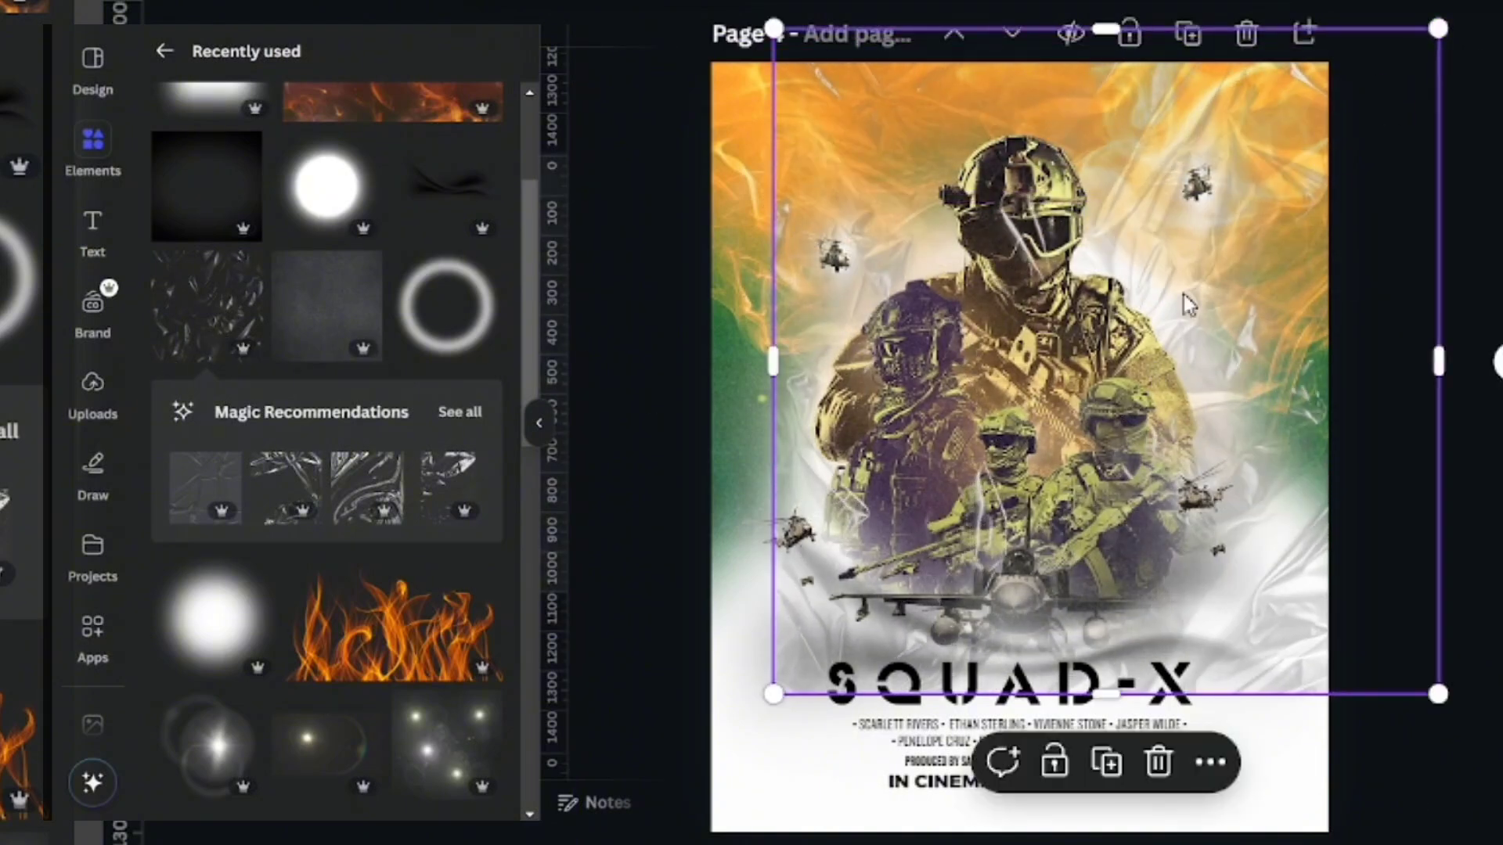
left_click_drag(775, 693, 507, 843)
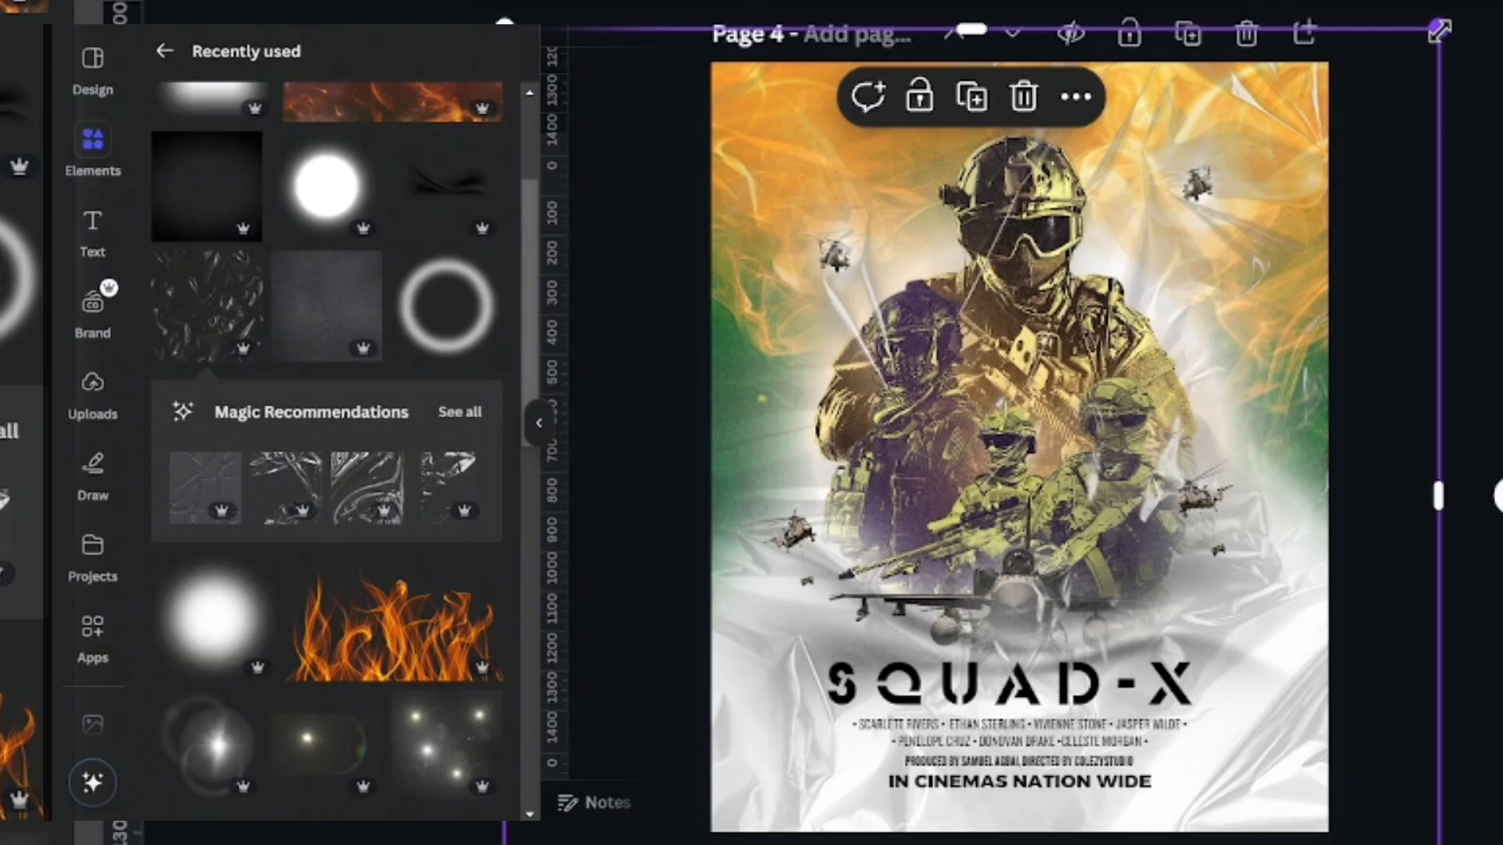
left_click_drag(1438, 32, 1502, 0)
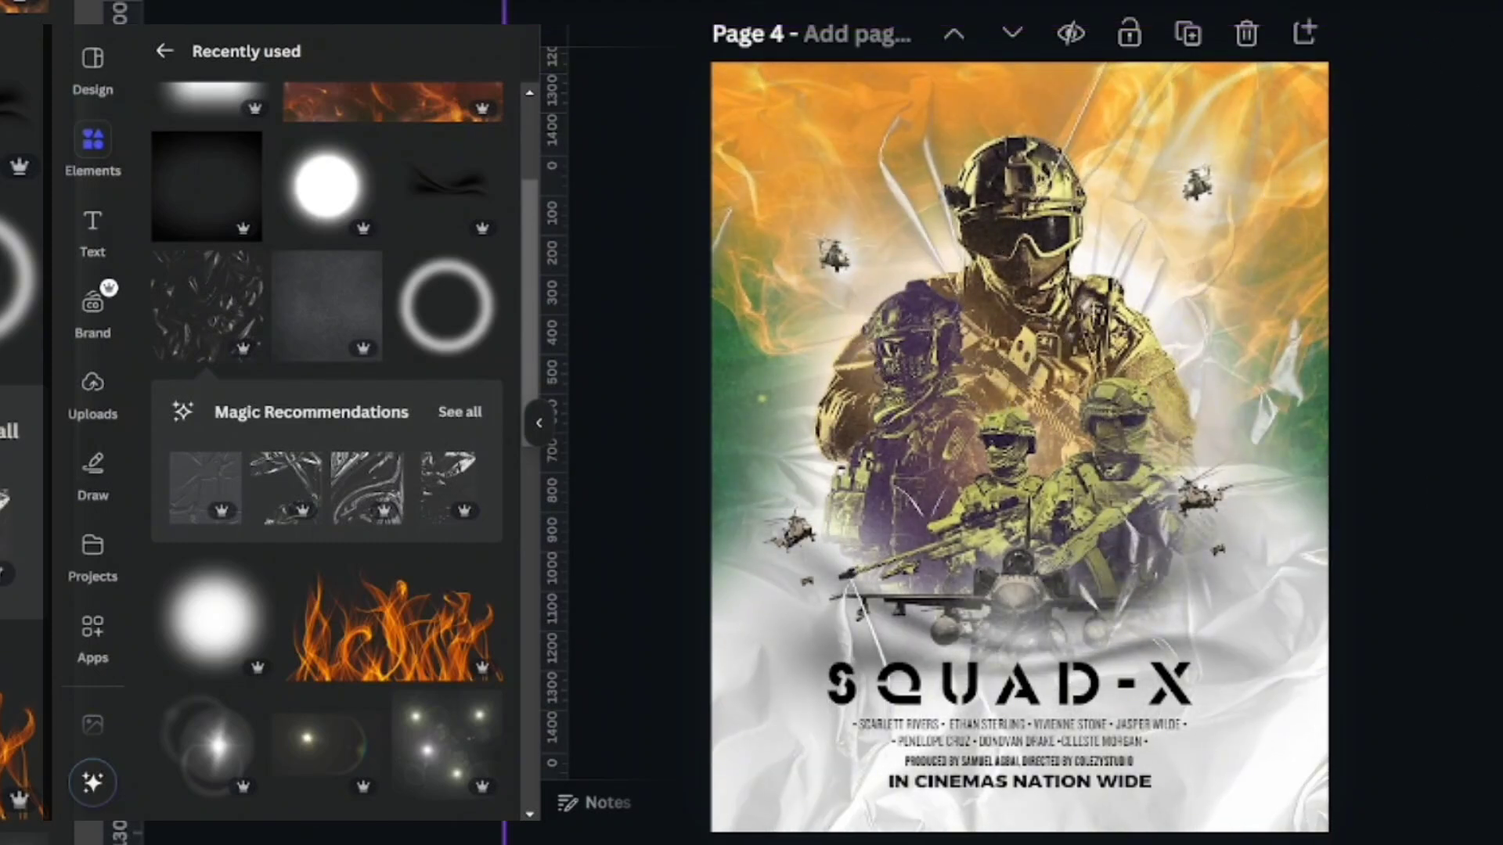
Reposition and further enlarge the plastic texture so its white creases fall around the soldiers and across the poster's lower part.
left_click_drag(1315, 320, 1299, 430)
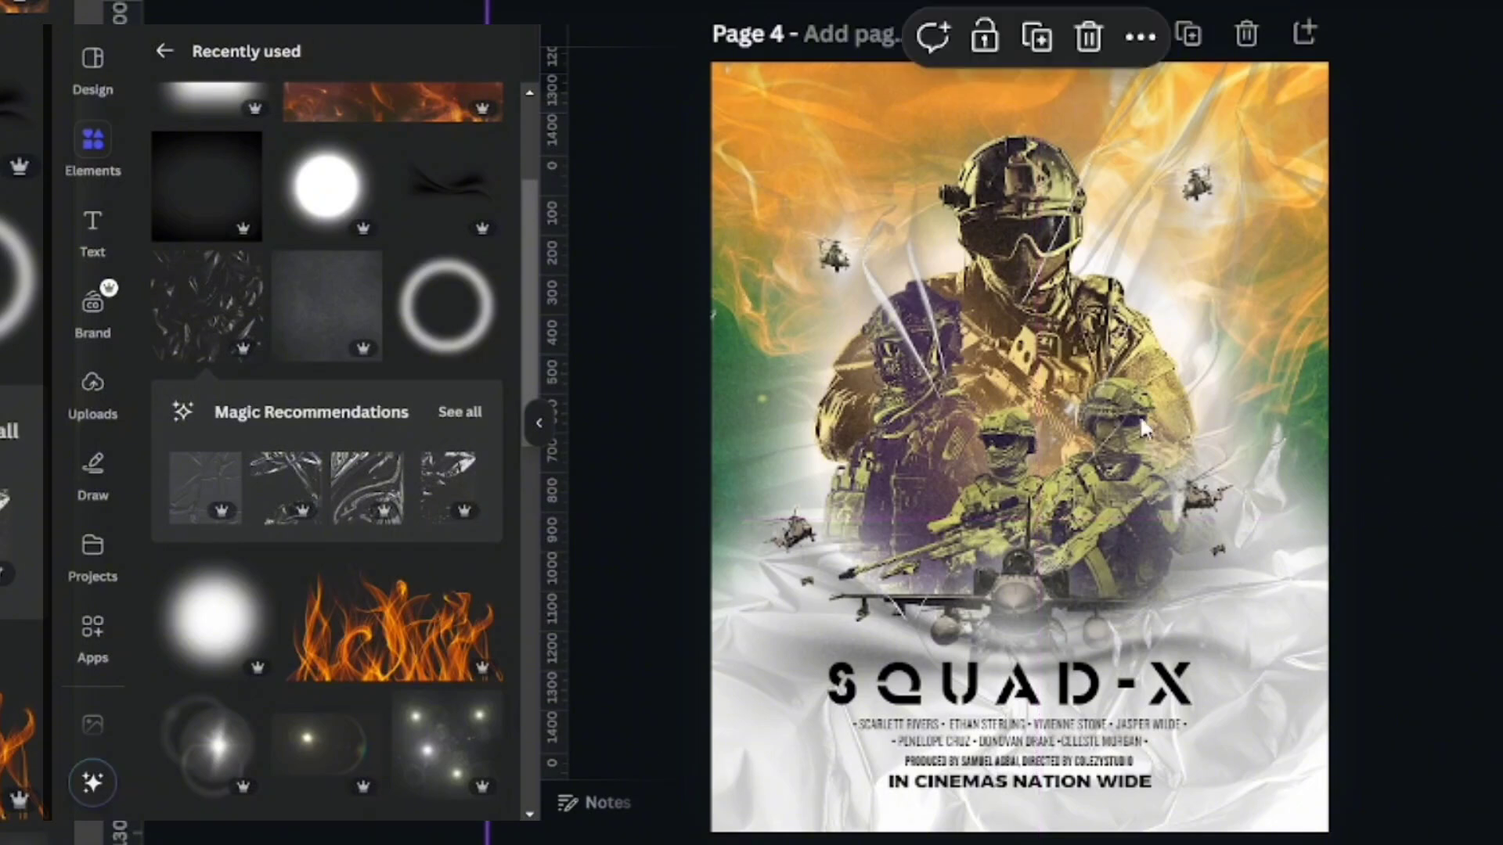
left_click_drag(1295, 360, 1364, 221)
left_click_drag(1241, 327, 1099, 189)
left_click_drag(1059, 218, 1071, 238)
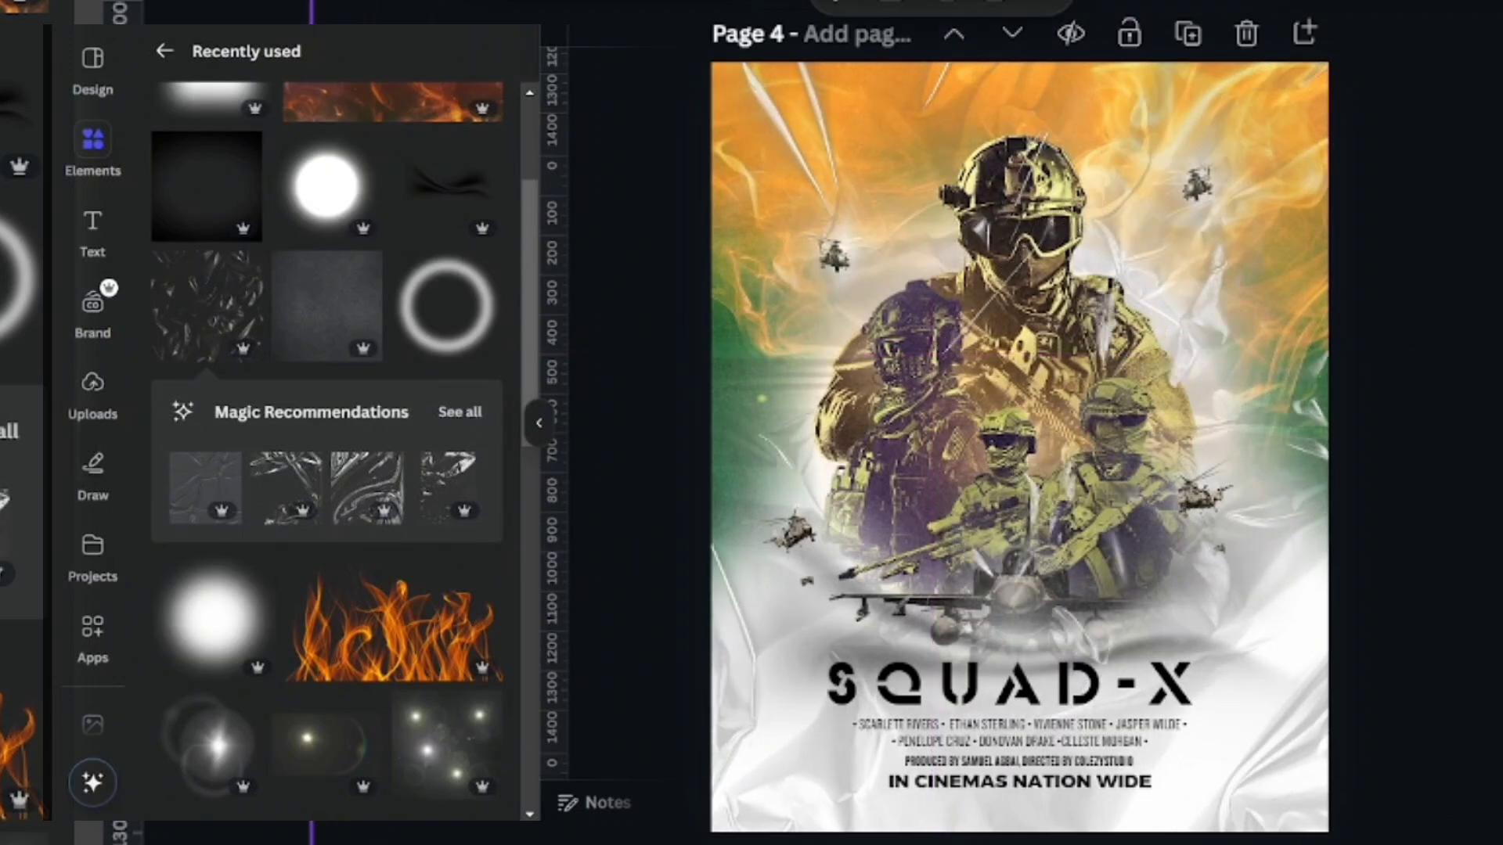
left_click_drag(1396, 252, 1252, 104)
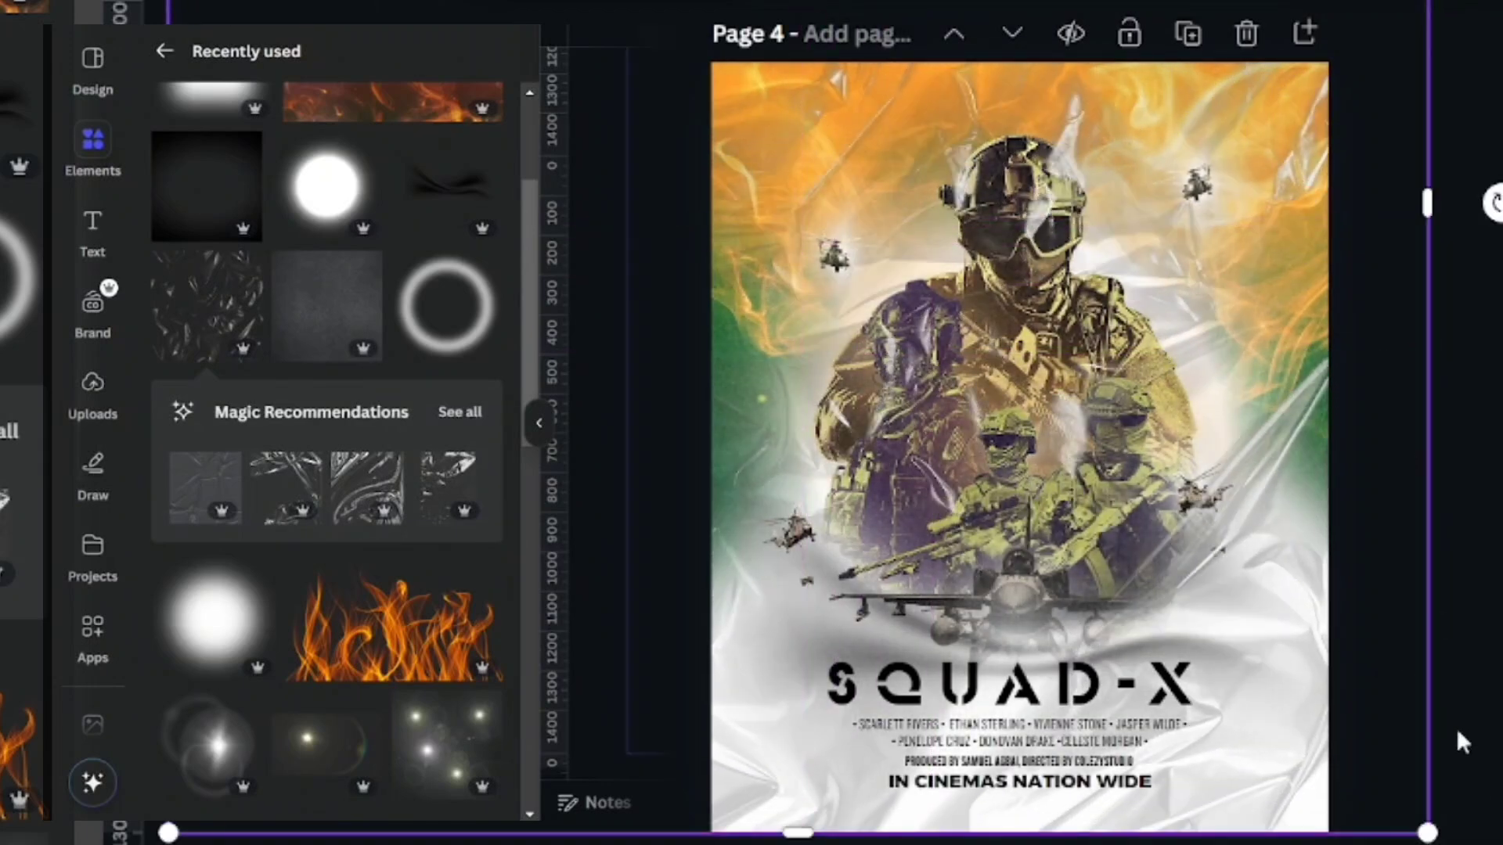
left_click_drag(1427, 834, 1502, 844)
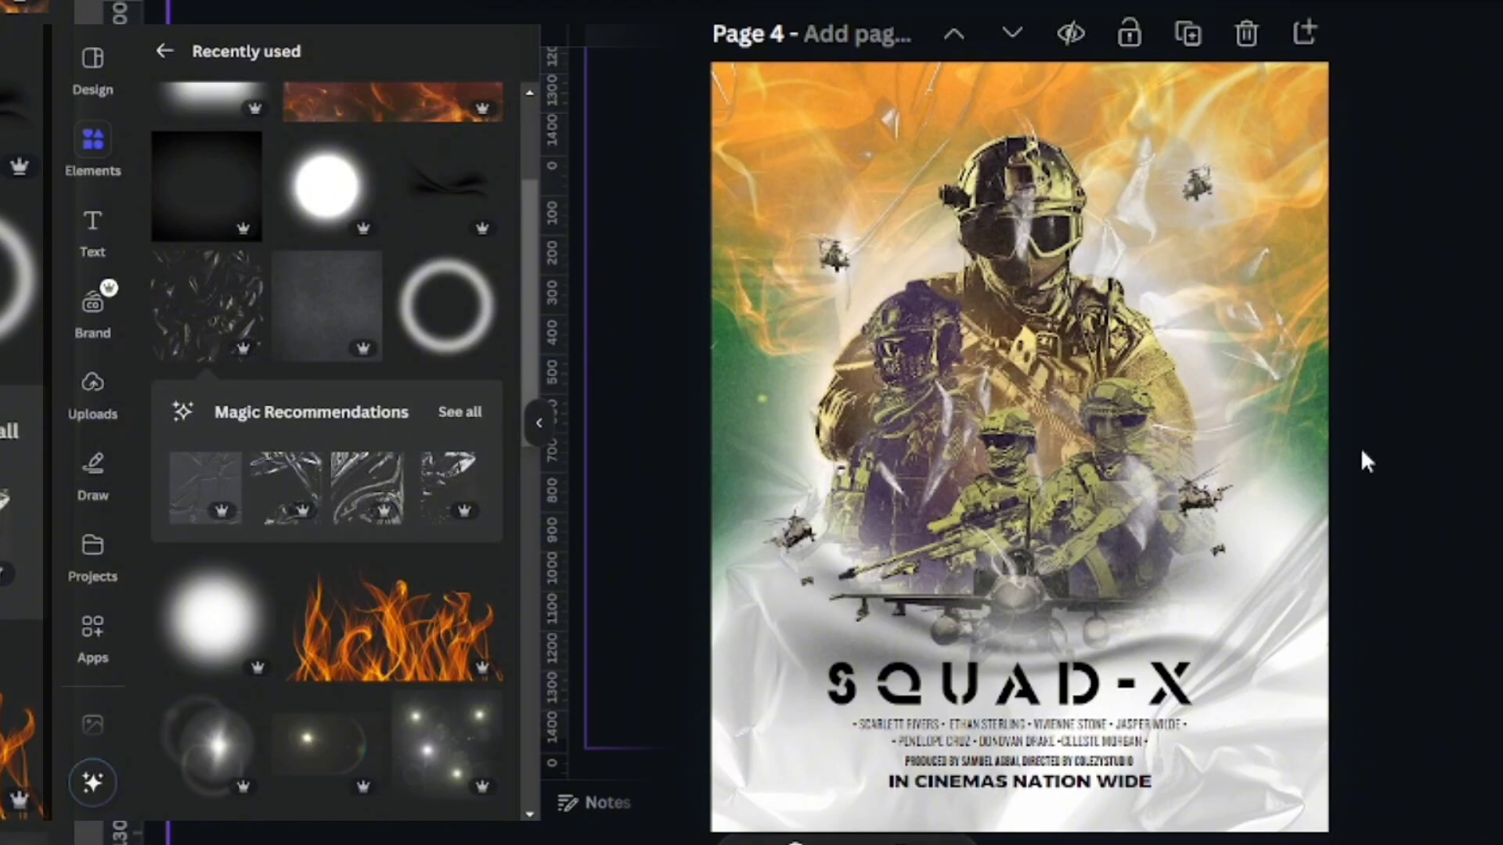
left_click_drag(1365, 454, 1422, 587)
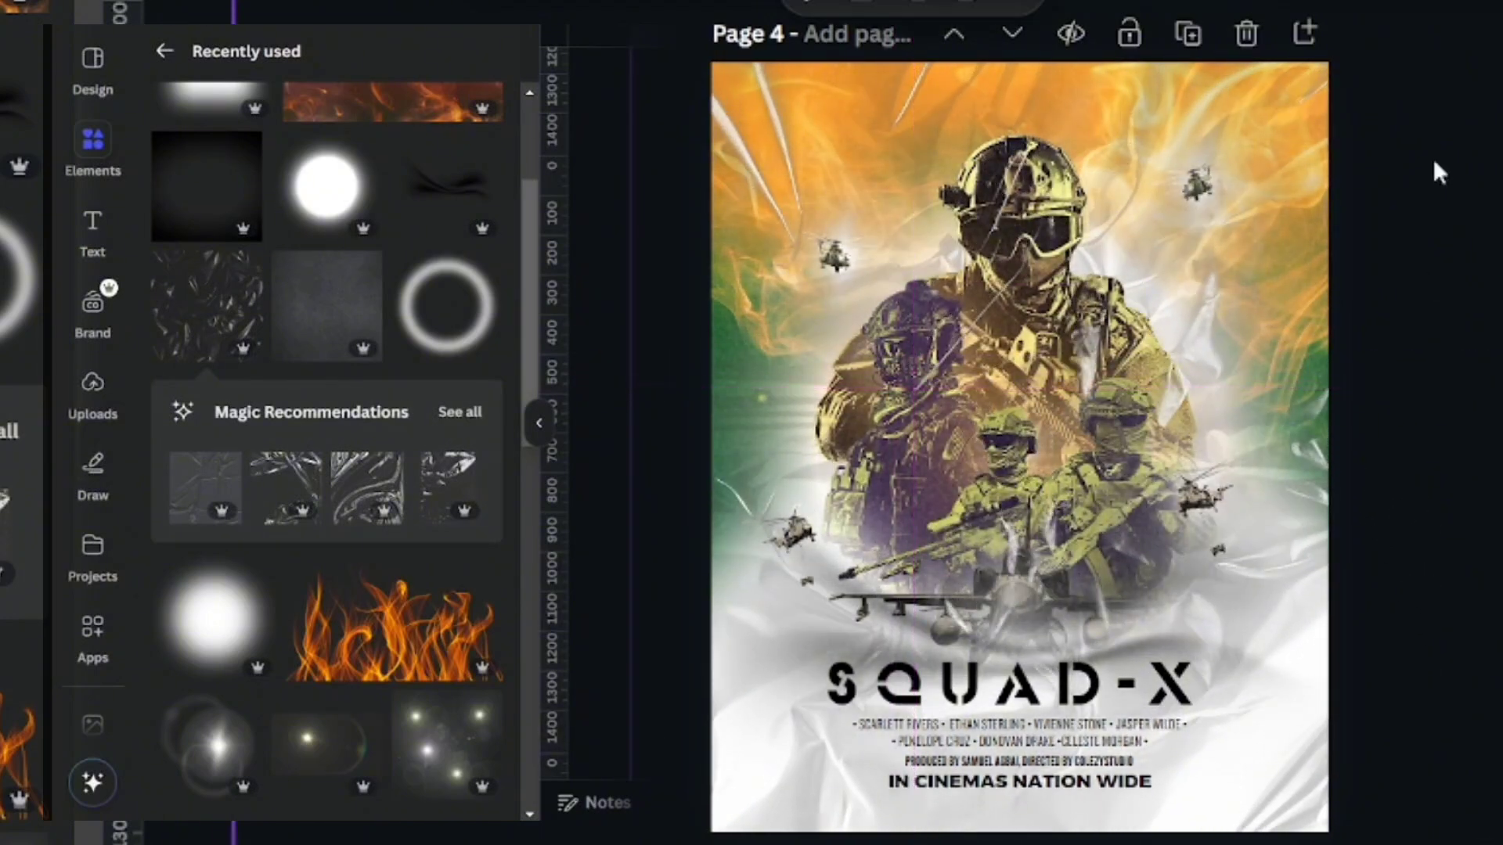
Nudge the plastic texture overlay, make it slightly see-through with the transparency setting, and deselect it.
left_click(1144, 2)
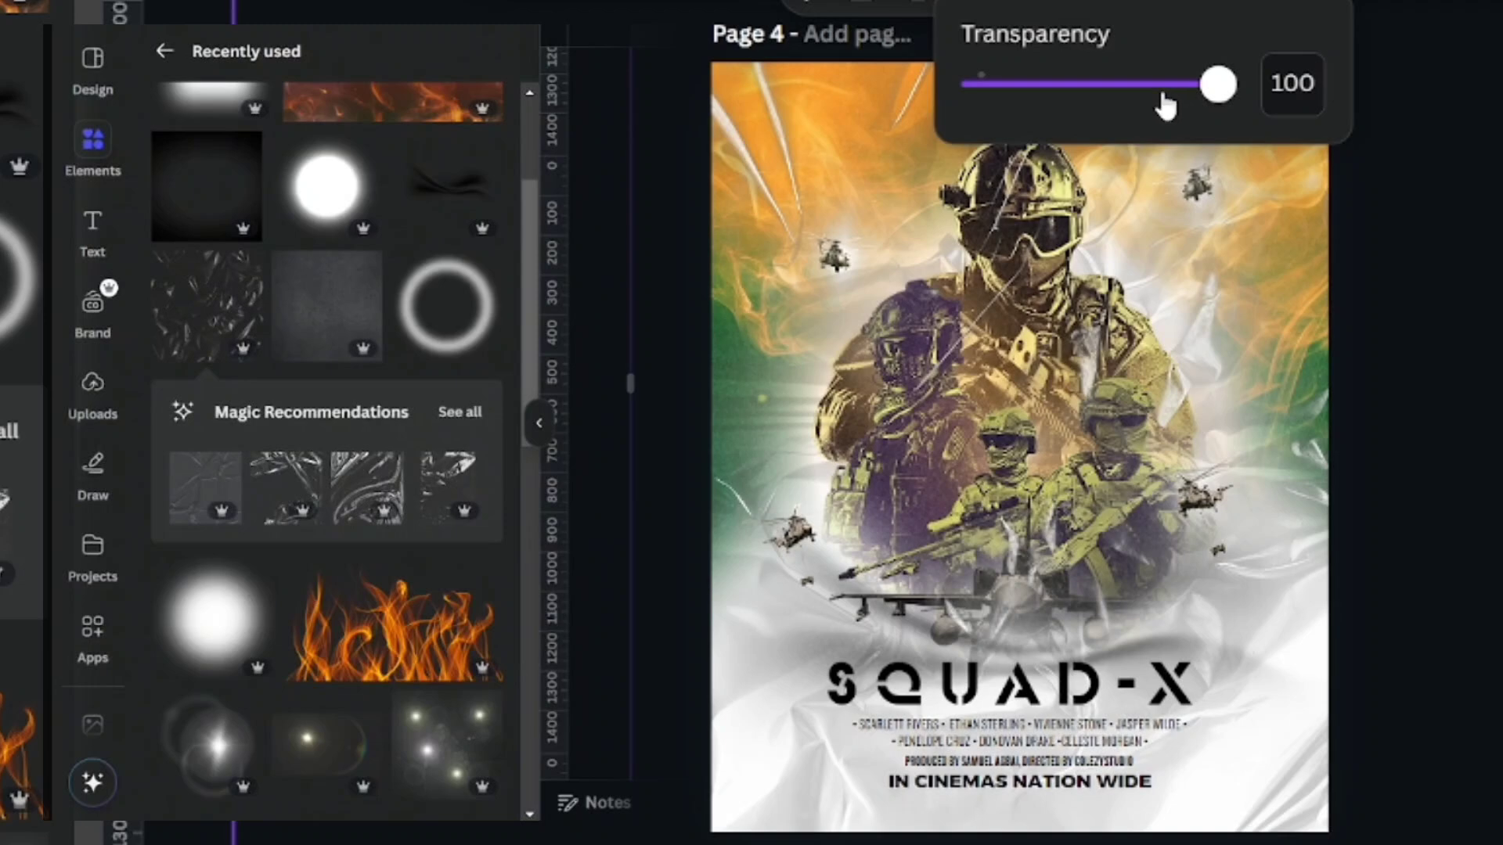
left_click_drag(1254, 271, 1298, 254)
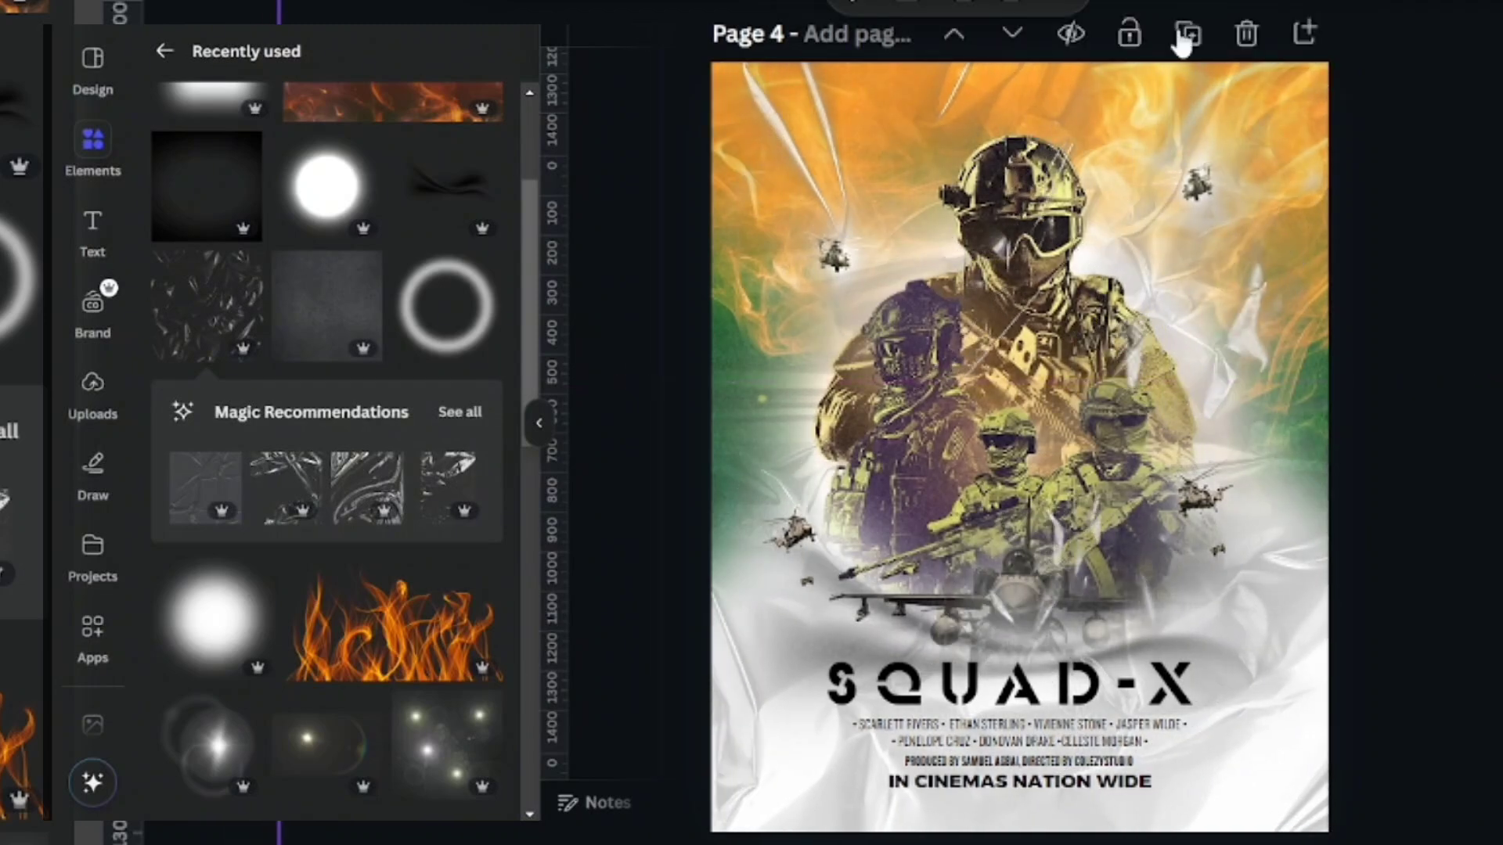
left_click(1148, 10)
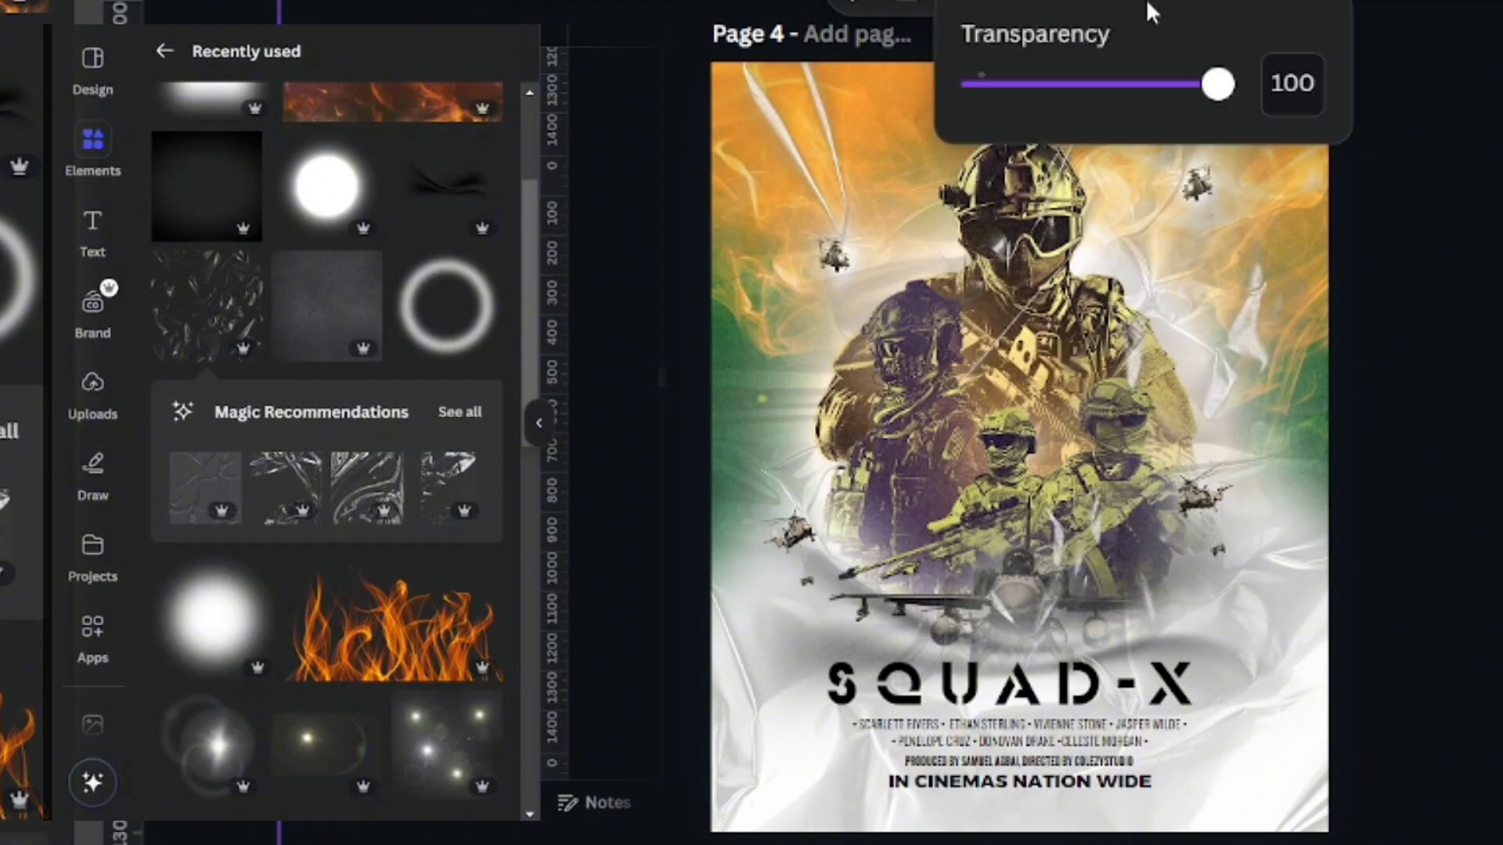
left_click_drag(1131, 86, 1155, 110)
left_click(1457, 345)
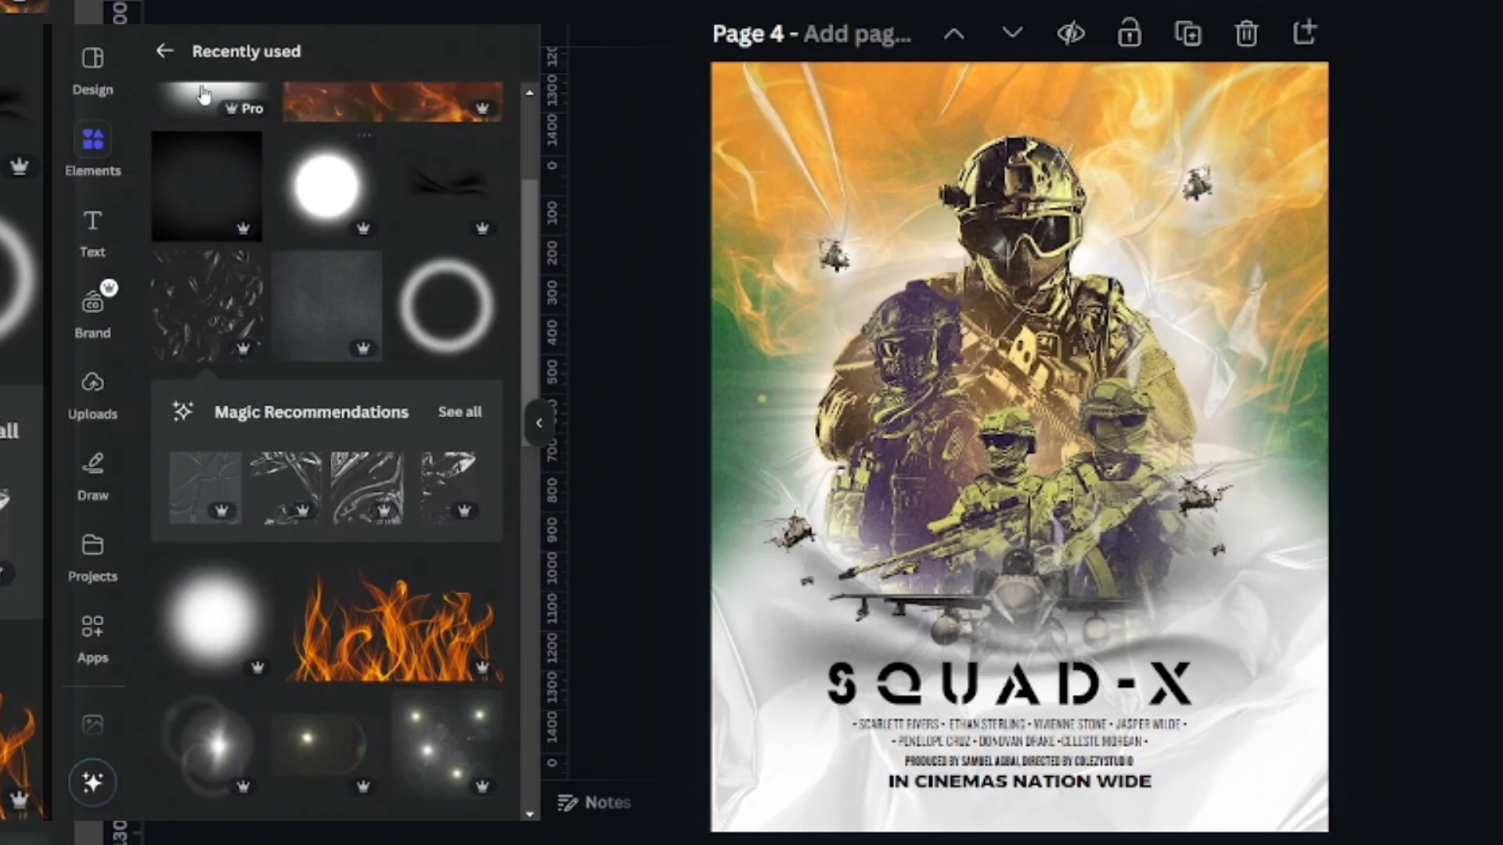
Add the black smoke cloud from the recently used elements, enlarge it over the poster's upper-left corner and send it backward.
left_click(164, 51)
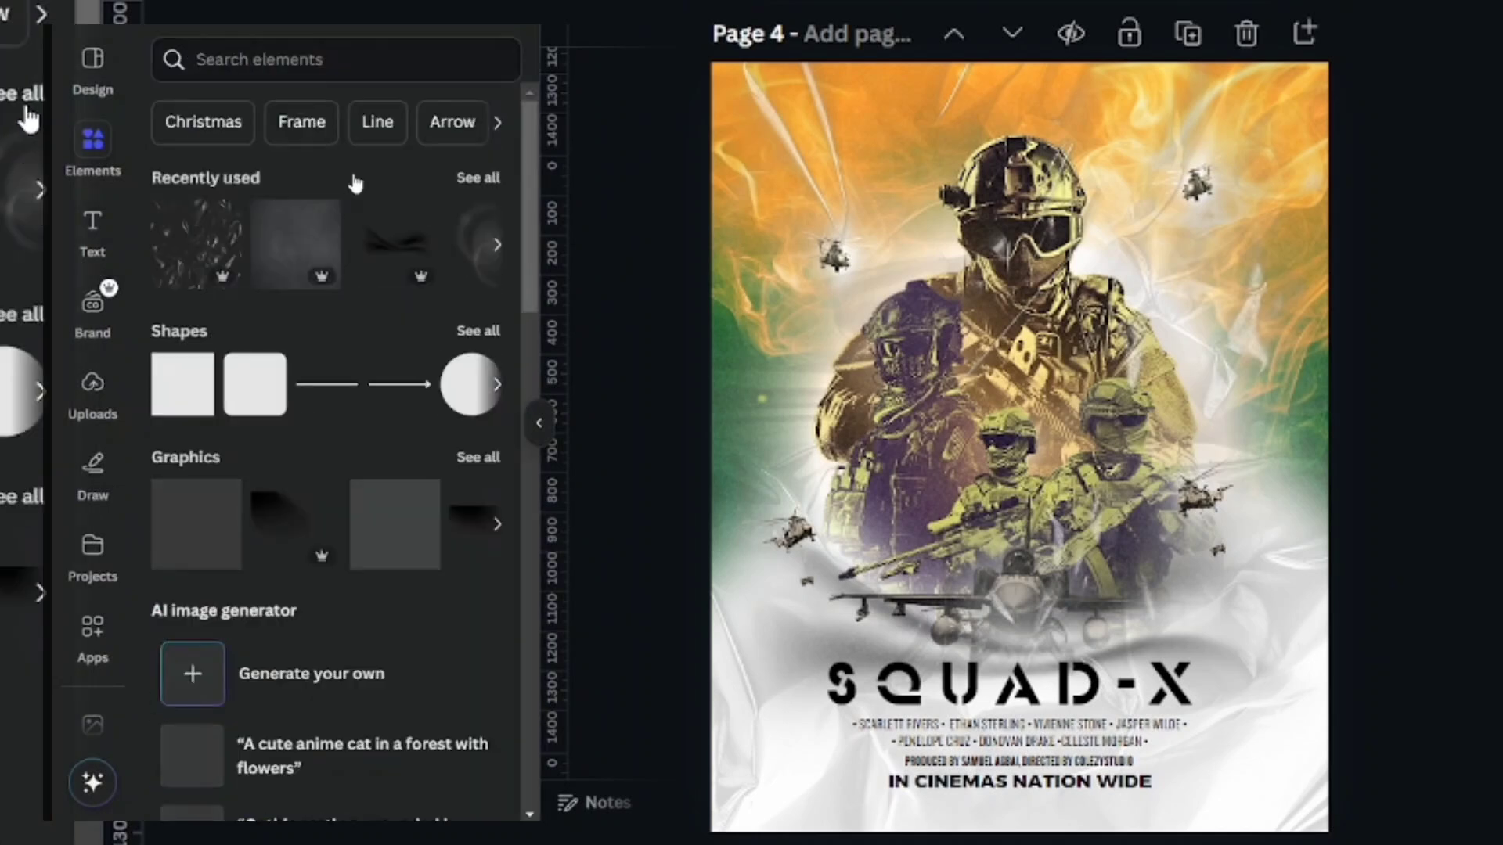
left_click(479, 180)
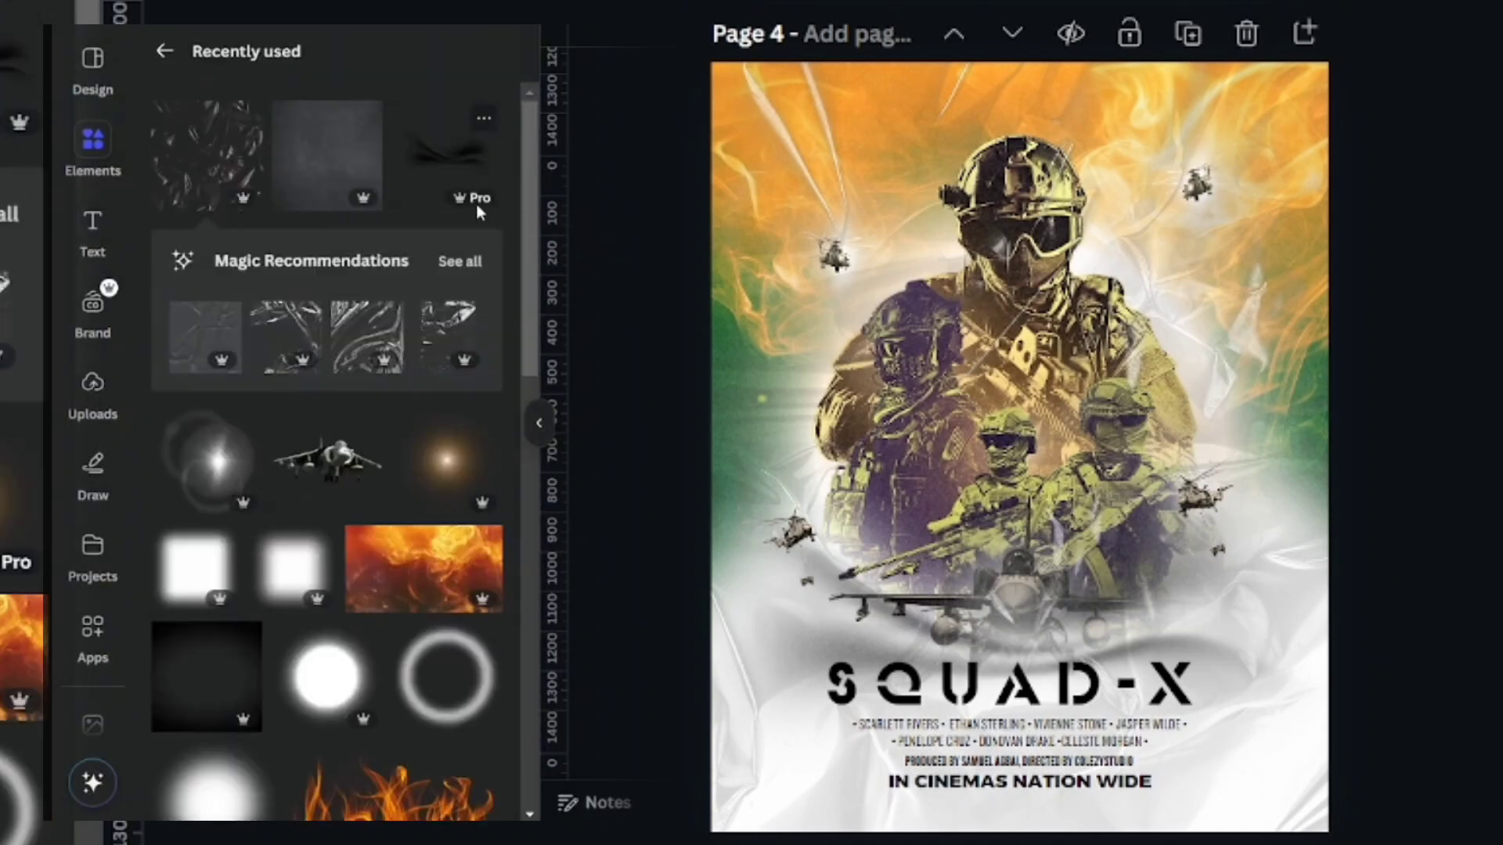
scroll(533, 417, "down", 3)
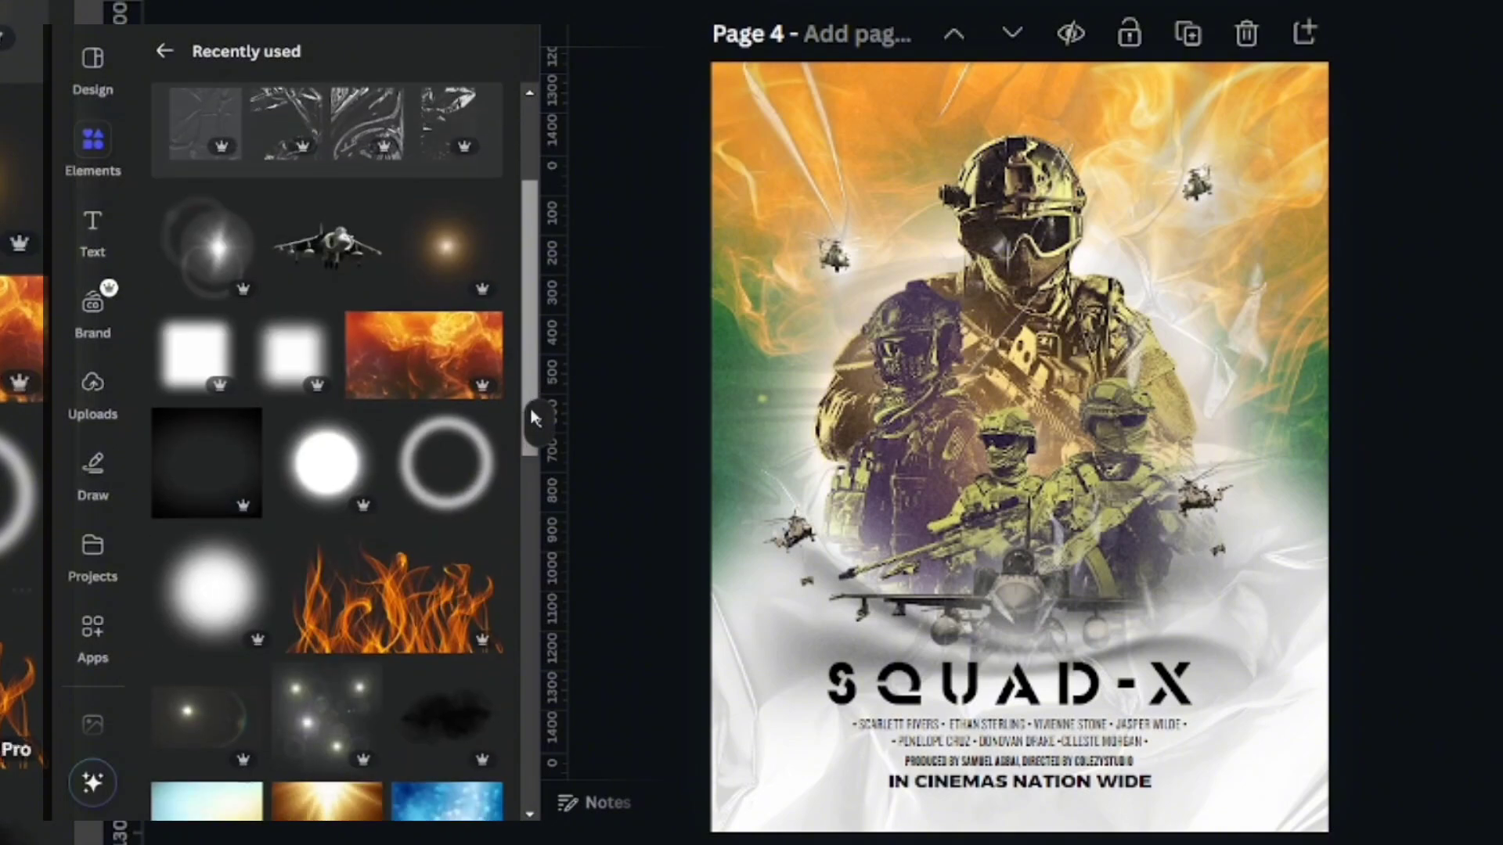
left_click(438, 708)
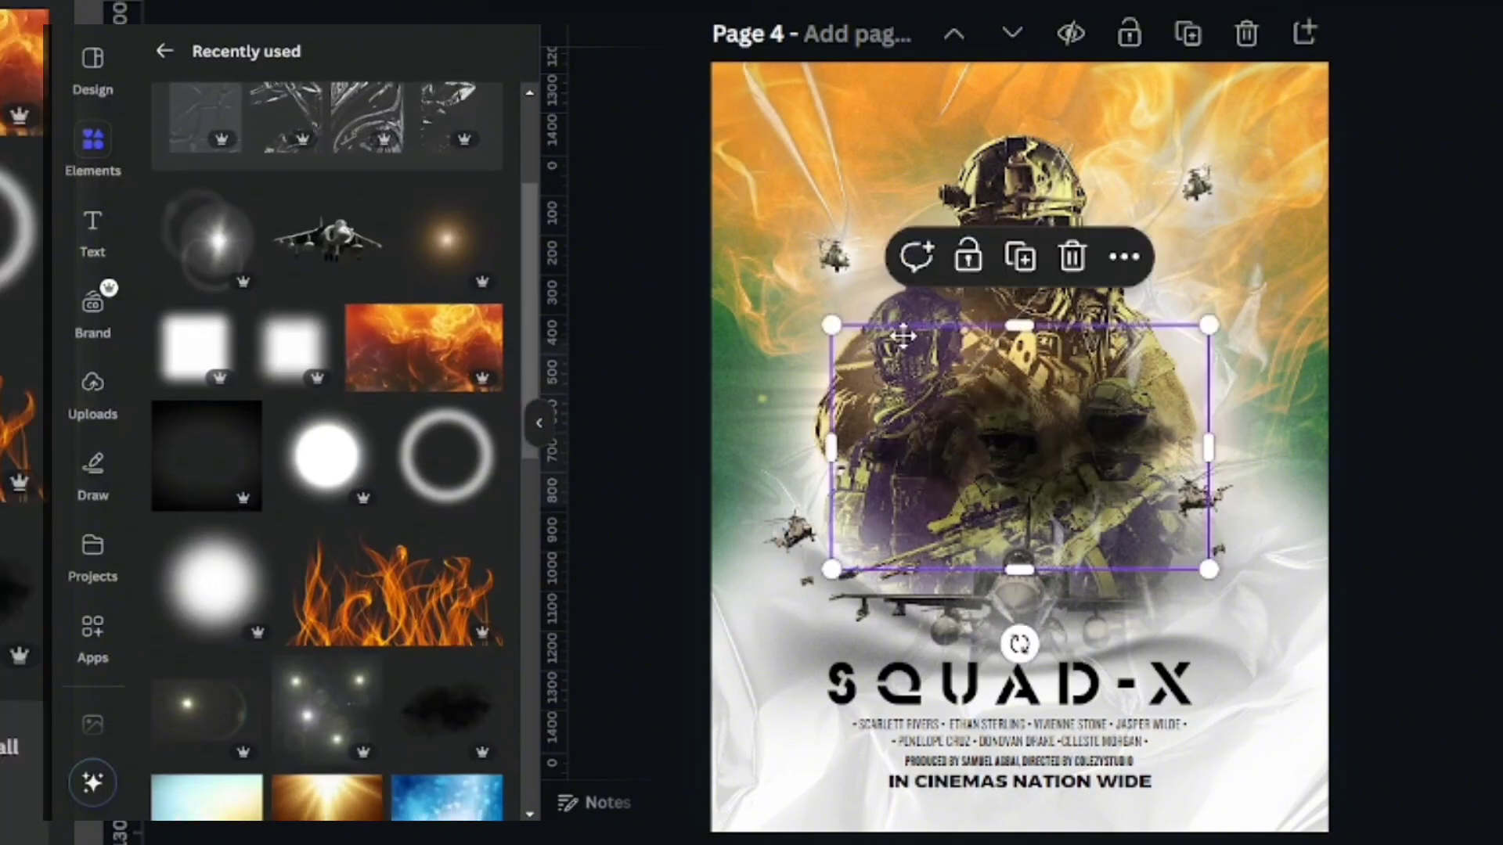
left_click_drag(902, 336, 778, 129)
left_click_drag(961, 233, 1090, 320)
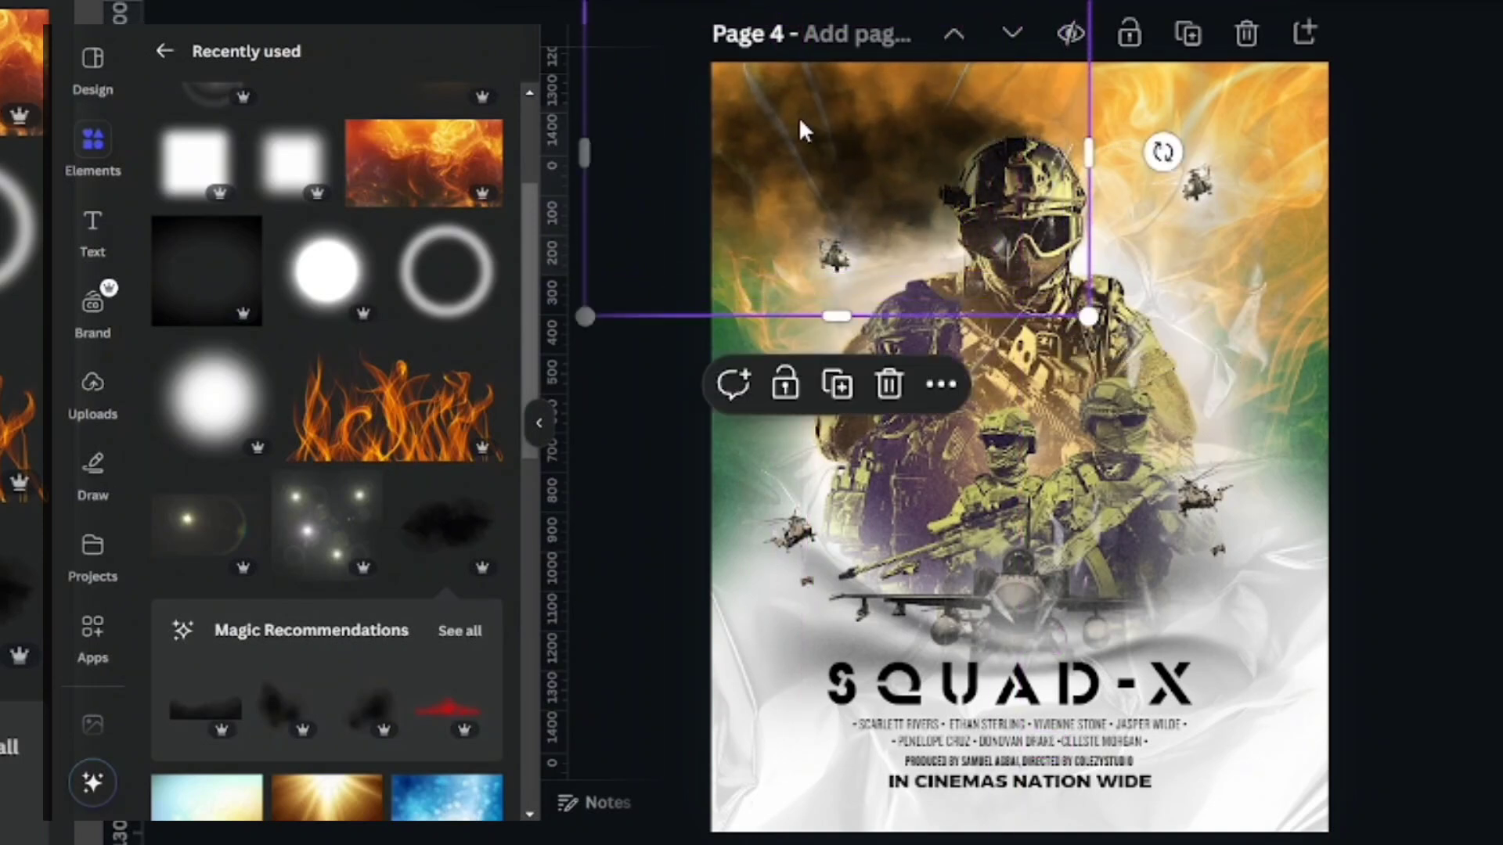
mouse_move(798, 116)
left_mouse_down()
mouse_move(765, 104)
mouse_move(799, 119)
left_mouse_up()
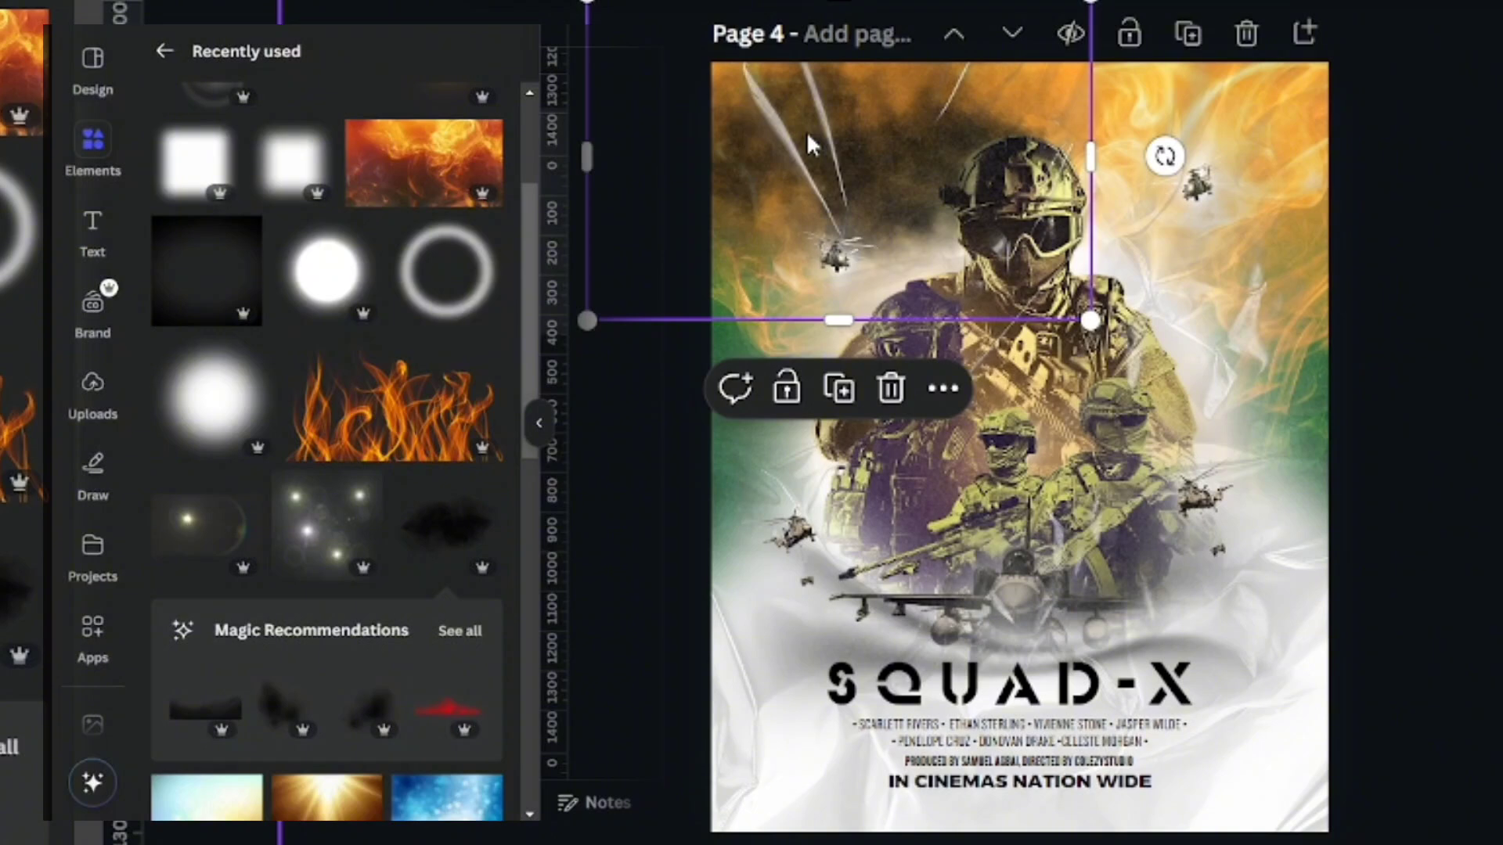
key("ctrl+[")
Duplicate the smoke cloud three times, spread the copies across the top of the poster and rotate one at the upper-left edge.
key("ctrl+d")
left_click_drag(941, 223, 1125, 196)
key("ctrl+d")
key("ctrl+d")
left_click_drag(1502, 131, 1502, 350)
left_click_drag(1363, 173, 809, 379)
left_click_drag(659, 506, 1021, 452)
left_click_drag(794, 338, 781, 151)
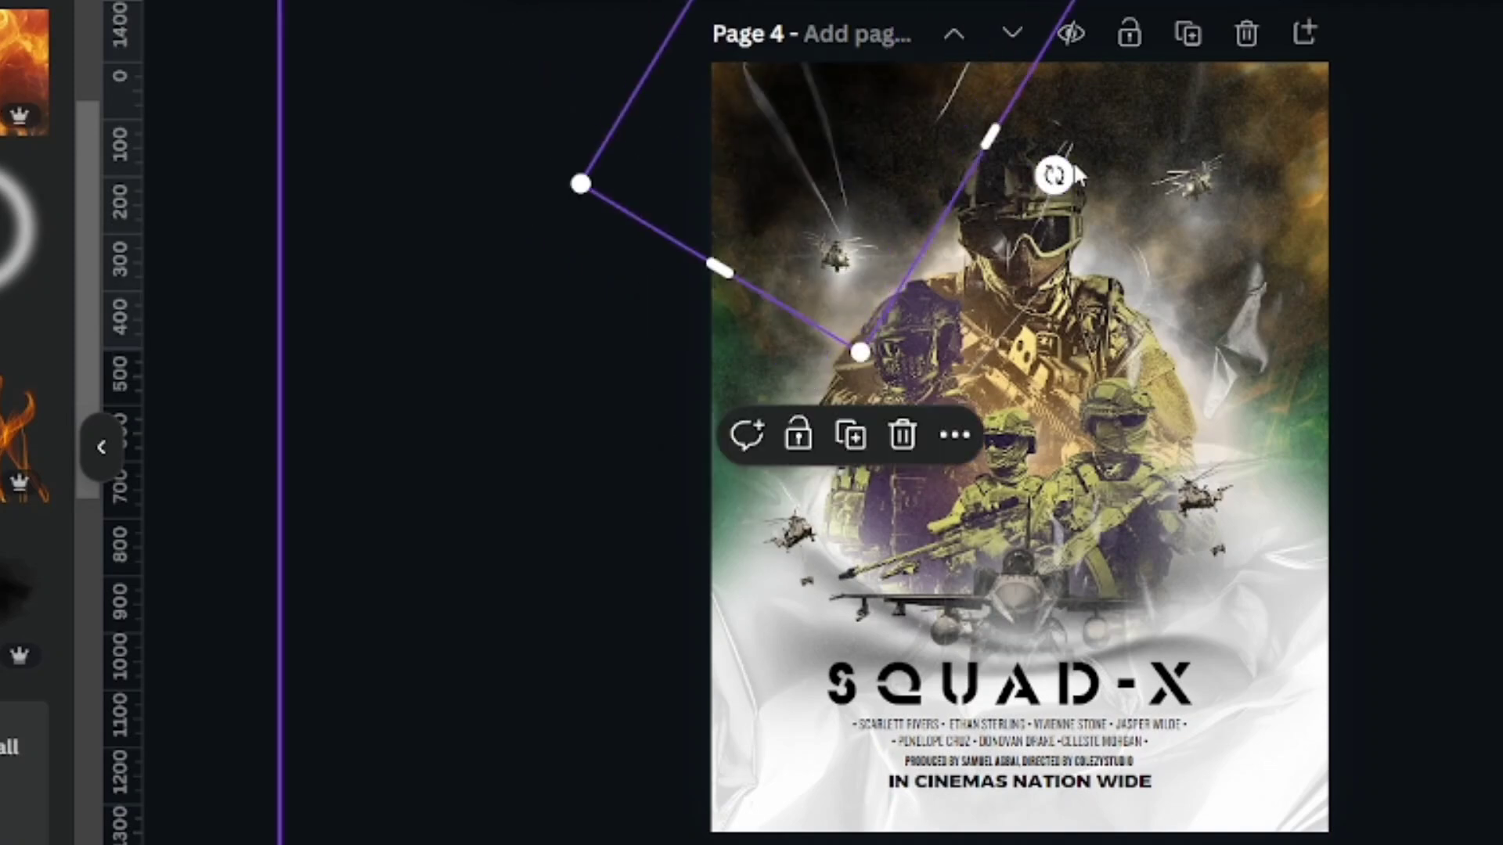
left_click_drag(1065, 174, 1353, 82)
Select the three smoke copies together and move them lower in the page's layer order.
left_click(728, 212)
key("alt+1")
mouse_move(24, 763)
left_mouse_down()
mouse_move(52, 844)
mouse_move(31, 782)
left_mouse_up()
scroll(16, 470, "up", 10)
left_click(12, 375)
left_click(12, 478, "shift")
left_click(12, 579, "shift")
left_click_drag(11, 579, 8, 520)
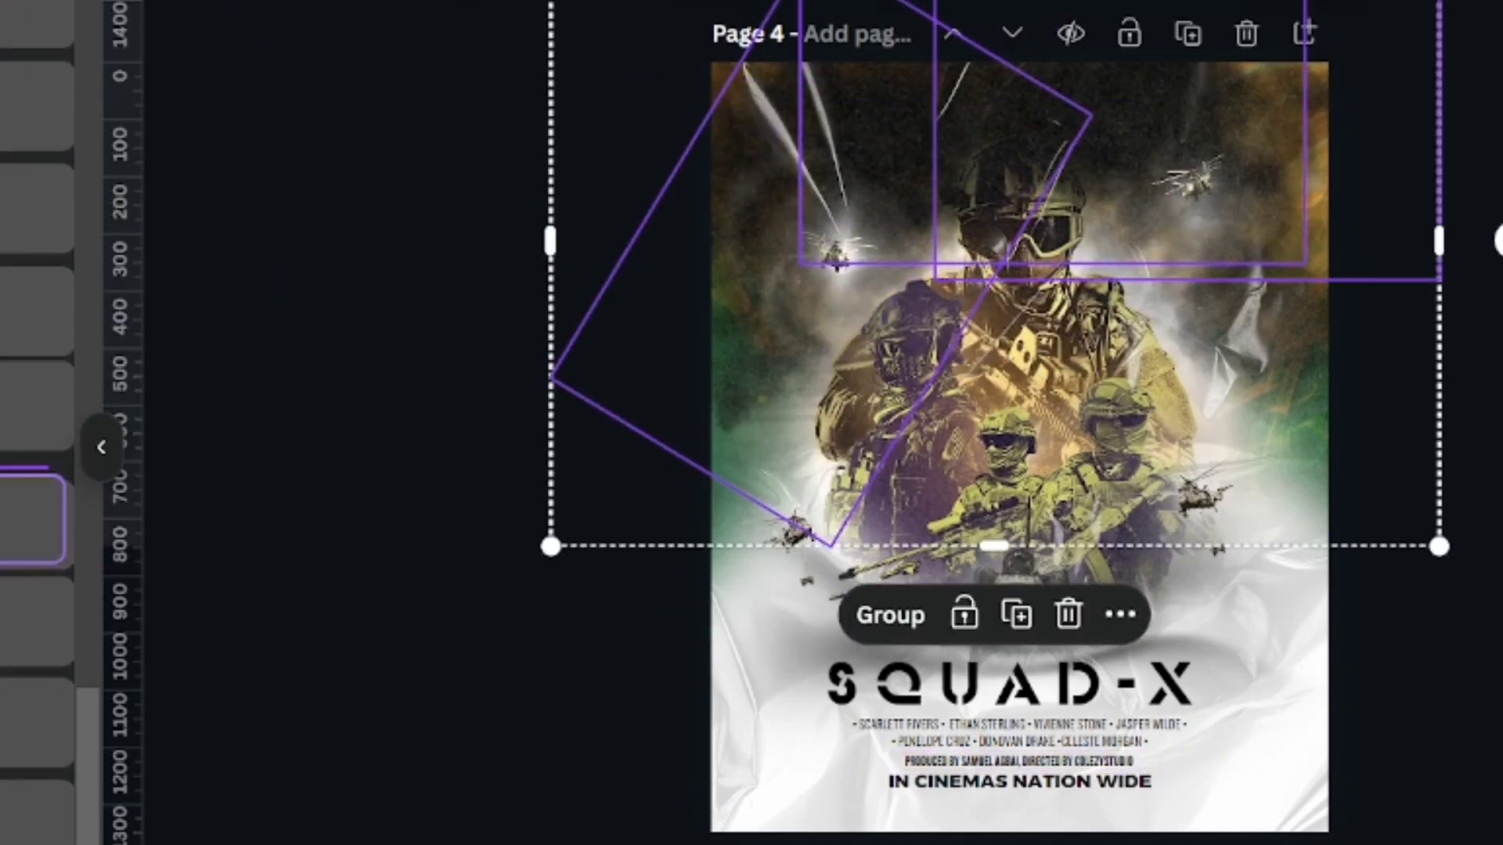
Move the smoke layers further down the stack so they sit behind the soldiers and helicopters.
left_click(31, 618)
left_click(31, 637)
left_click(31, 814)
left_click_drag(89, 738, 106, 125)
left_click_drag(39, 274, 55, 791)
left_click_drag(90, 345, 91, 524)
left_click_drag(40, 194, 46, 829)
left_click_drag(88, 544, 88, 806)
left_click(47, 505)
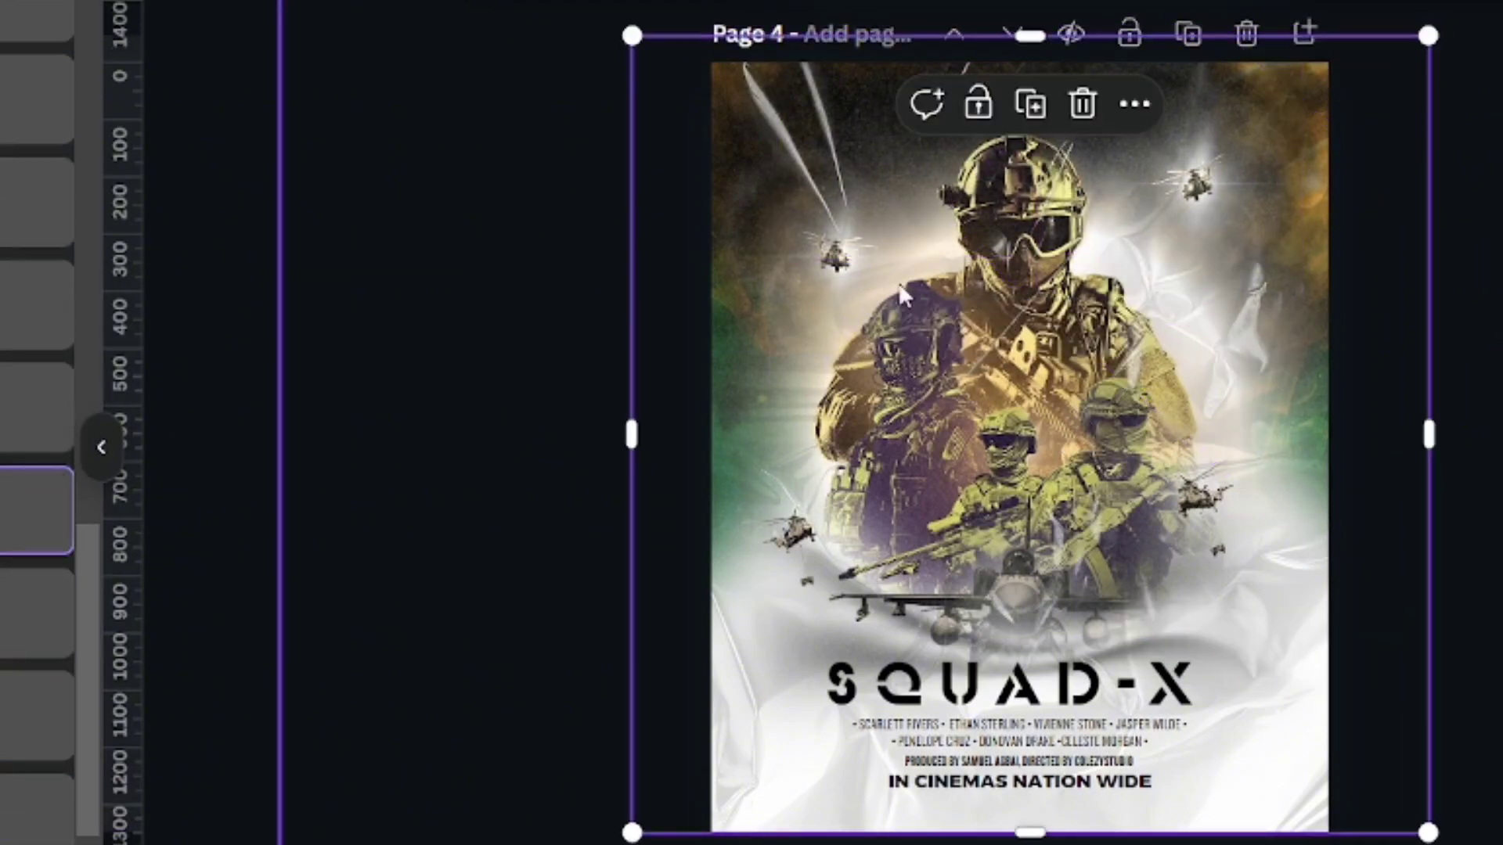
Rotate and reposition smoke clouds over the poster's upper-right and upper-left corners to darken the background, then deselect.
left_click_drag(1125, 257, 1124, 271)
left_click(39, 613)
left_click(1031, 330)
left_click_drag(1362, 98, 1252, 352)
left_click_drag(1087, 122, 1358, 203)
left_click_drag(1325, 186, 1322, 168)
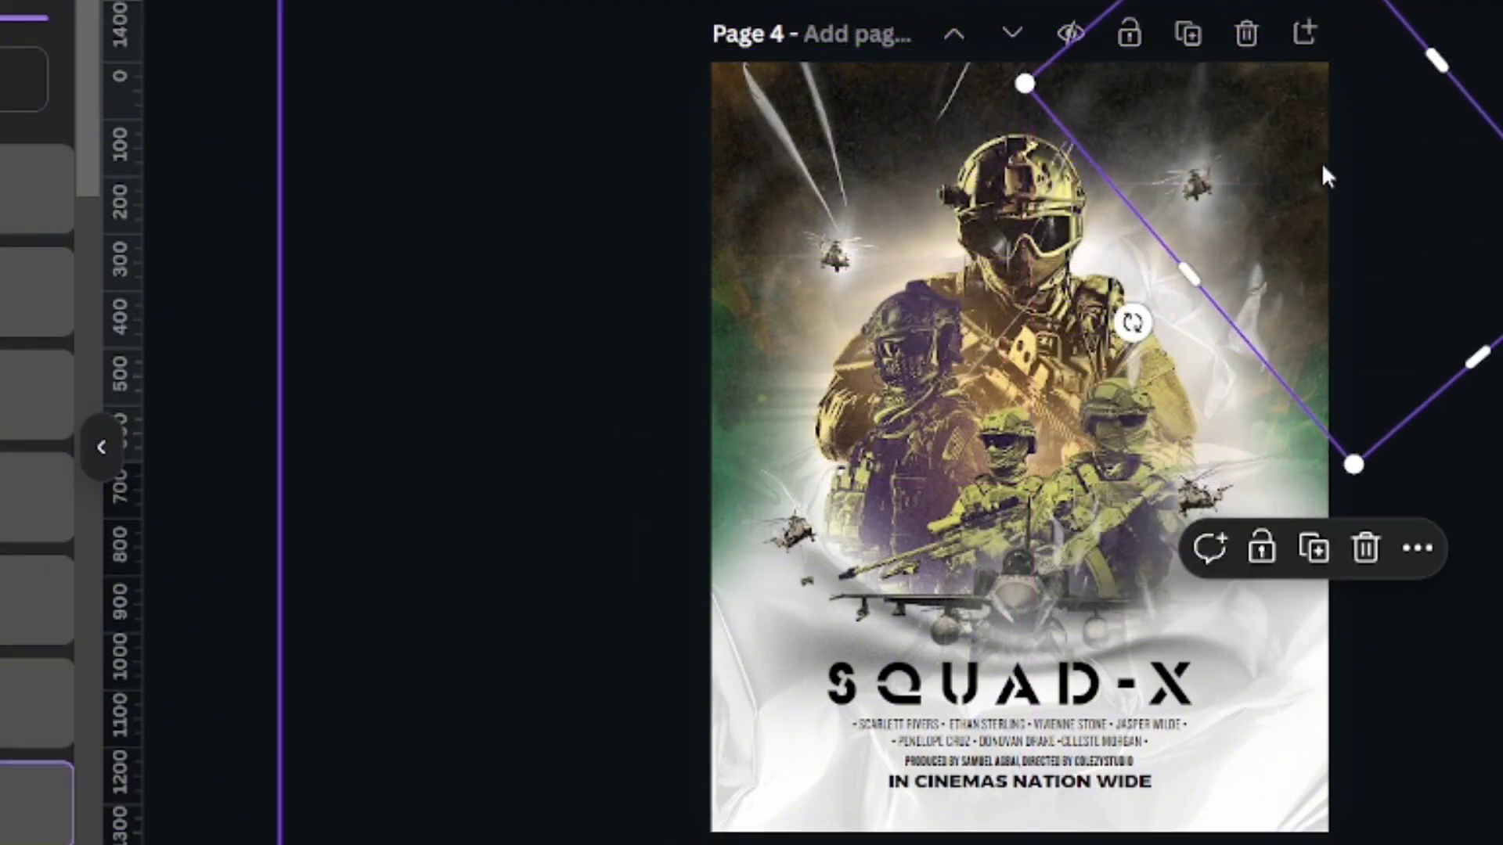
left_click_drag(1402, 228, 744, 151)
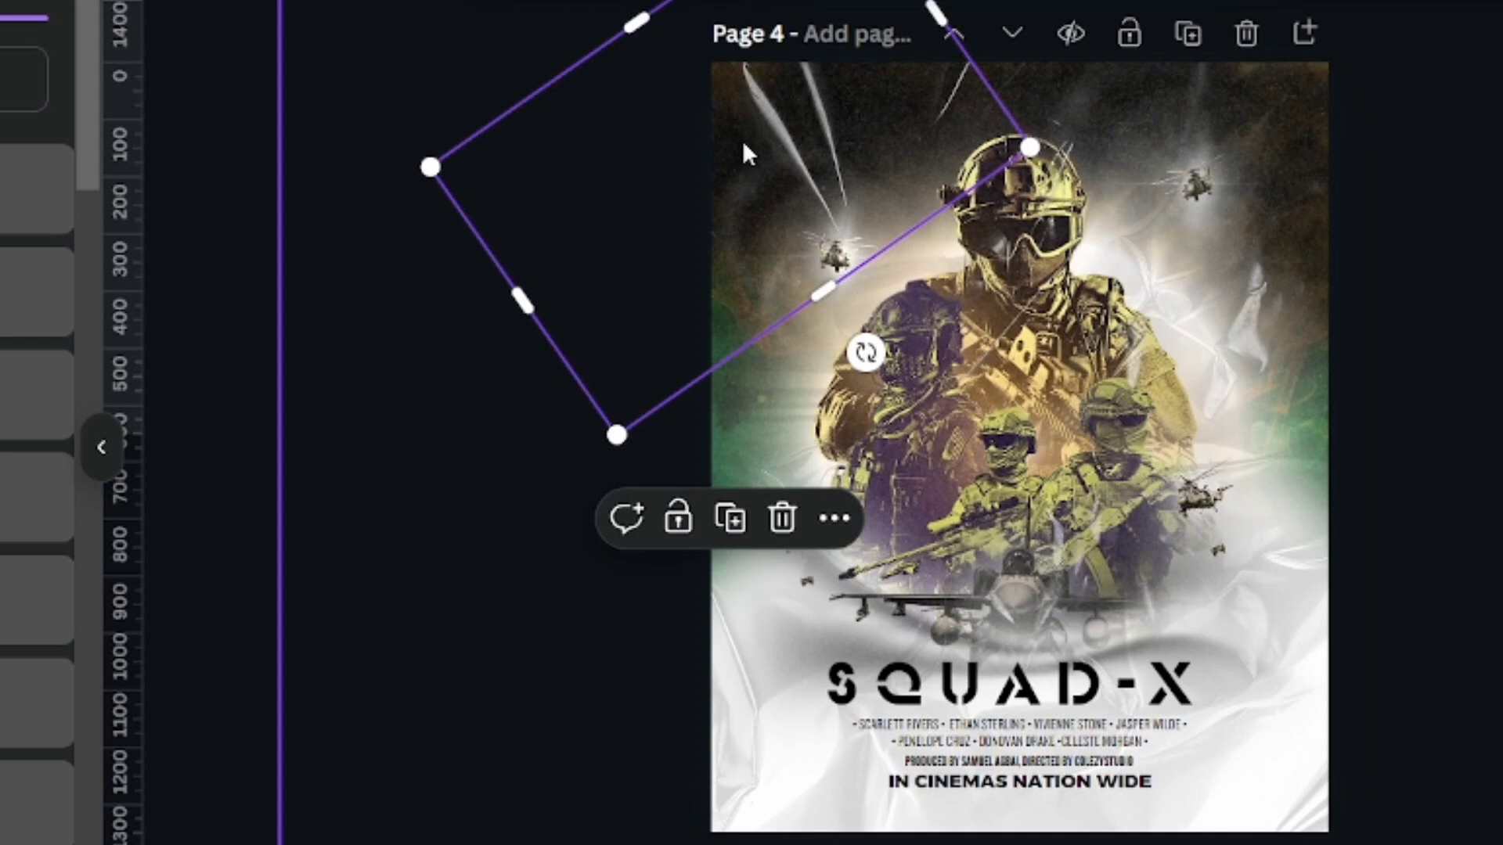
left_click(1405, 354)
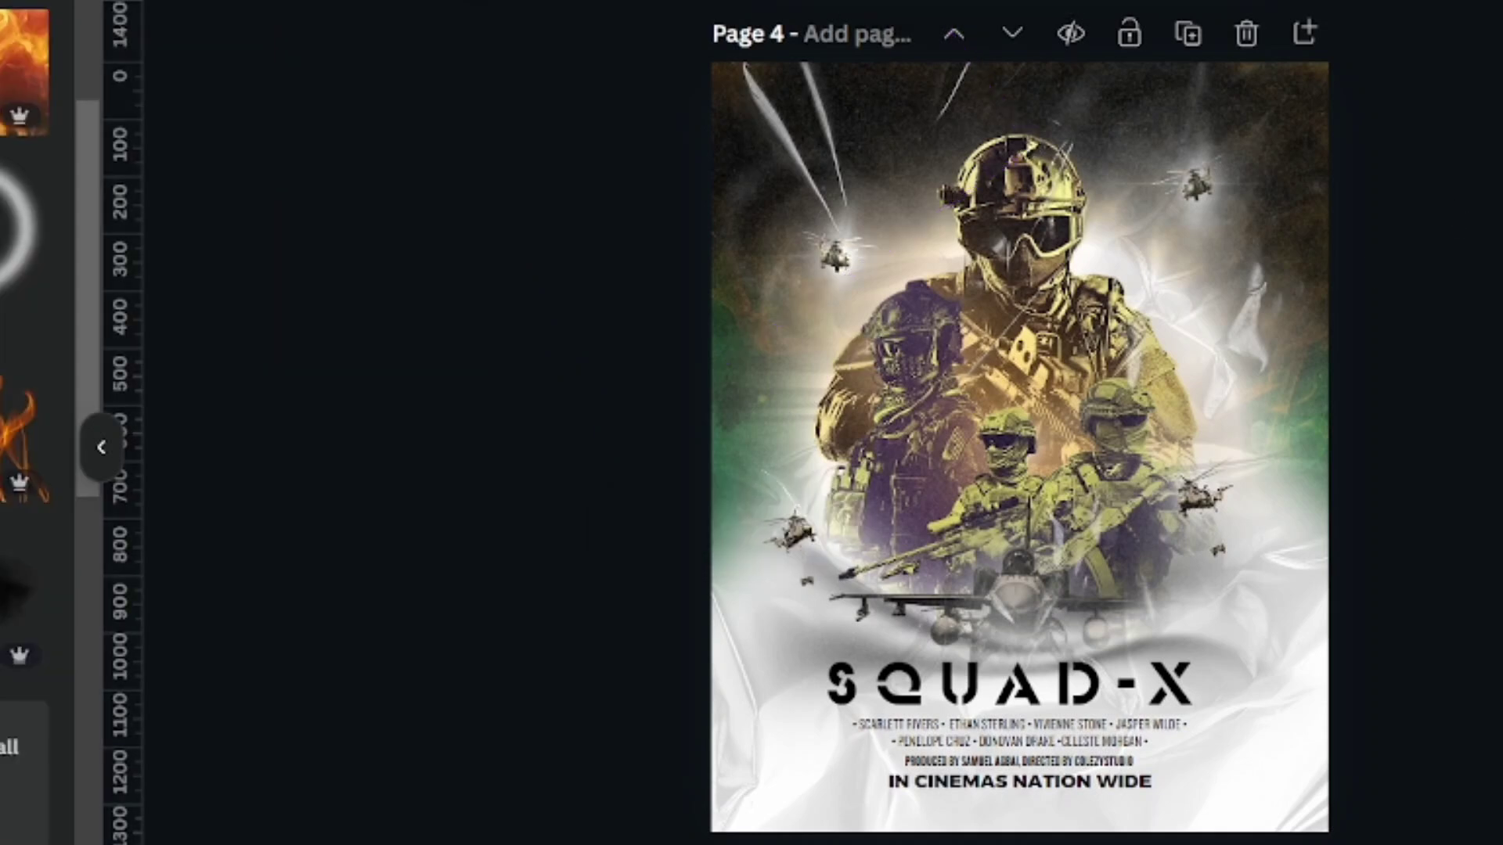
Download only page 4 as a PNG.
left_click(1501, 2)
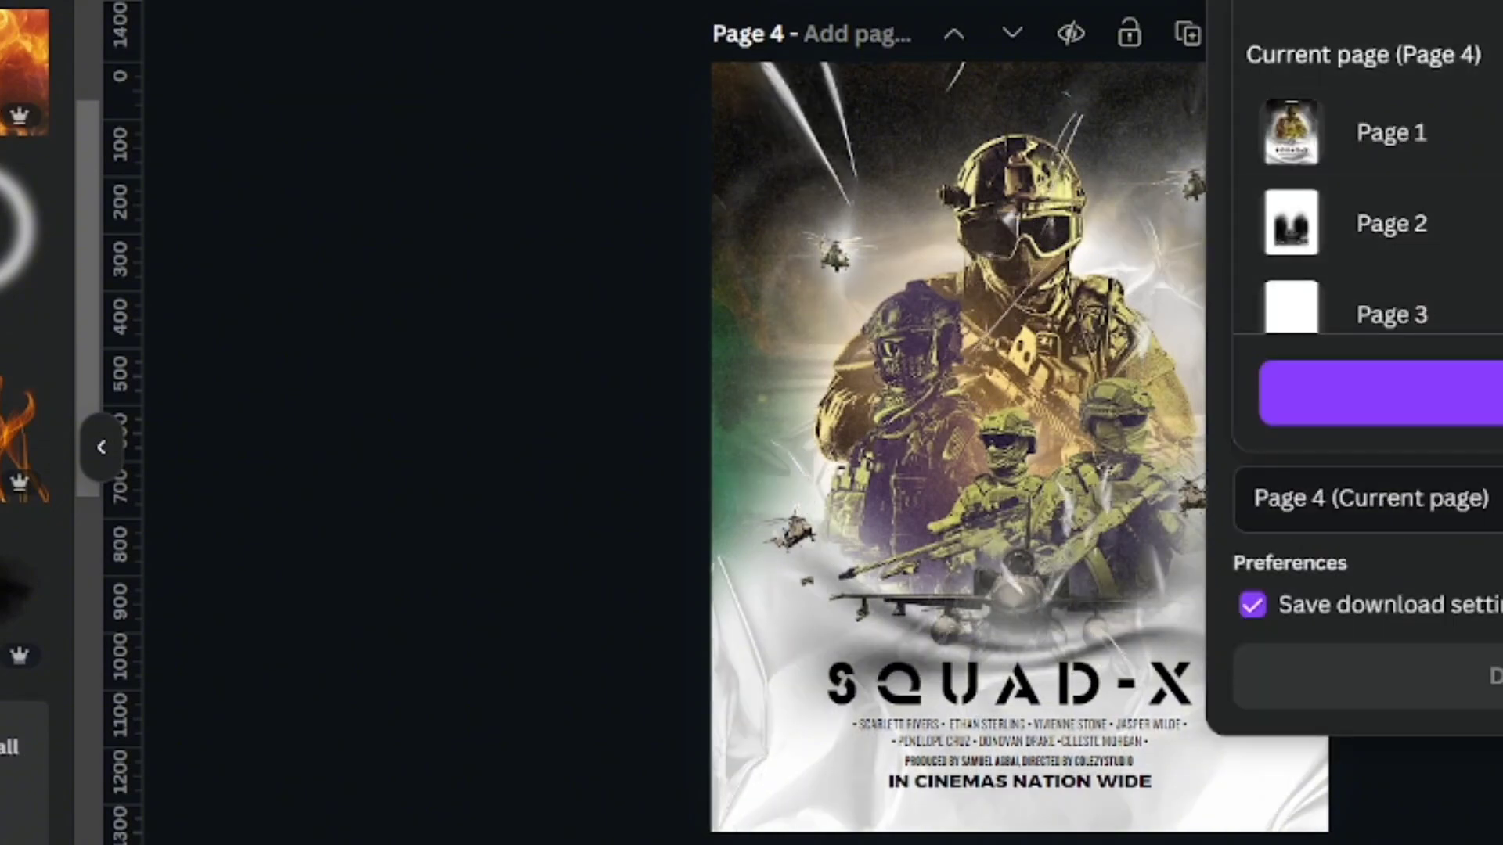
left_click(1498, 393)
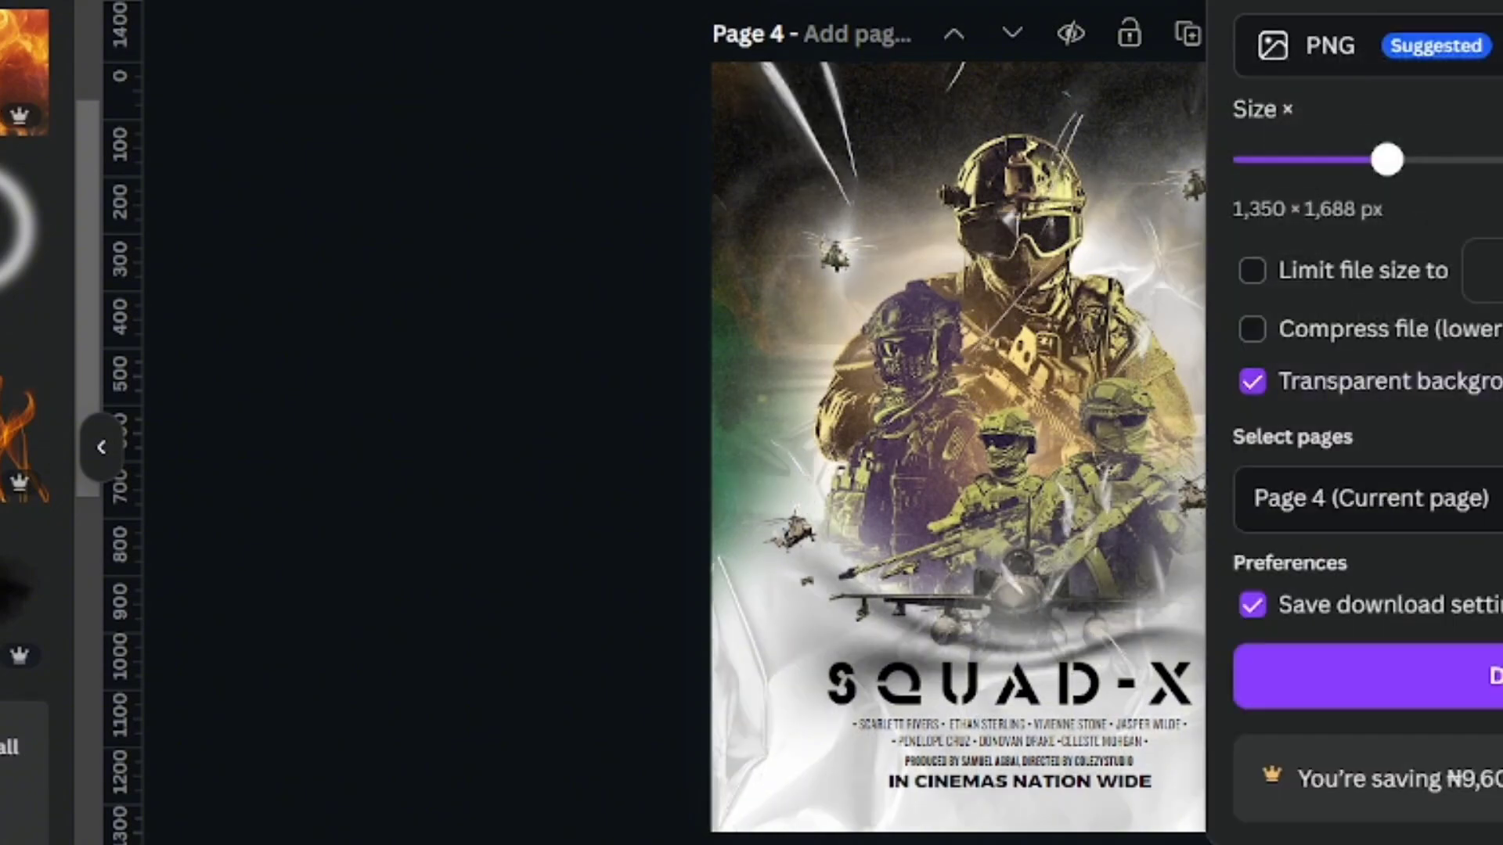
left_click(1498, 676)
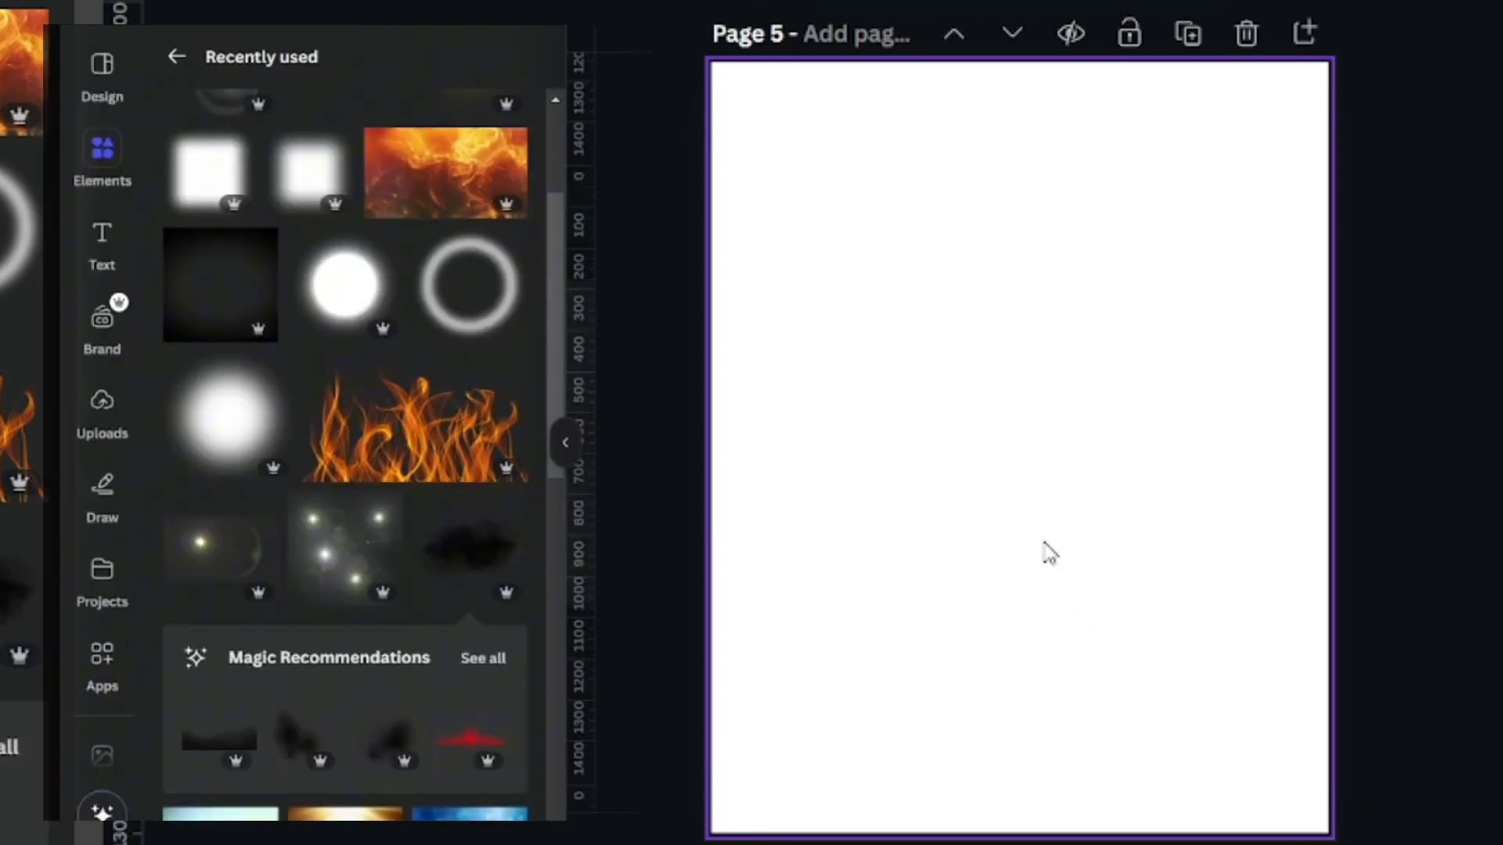
Paste the flattened poster image onto blank page 5 and resize it to fill the whole page.
key("ctrl+v")
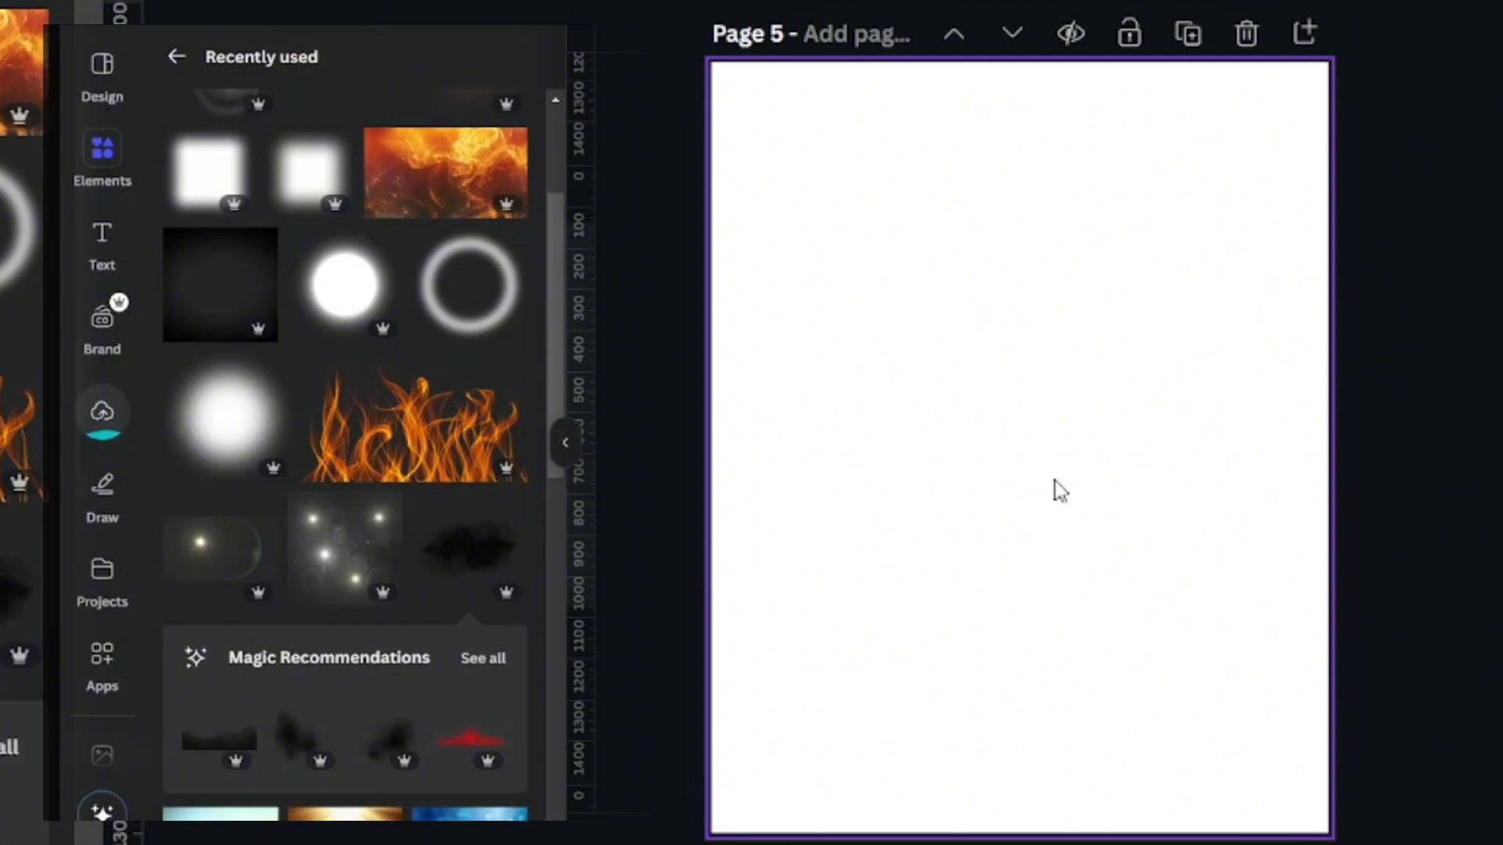
left_click_drag(1202, 223, 1351, 91)
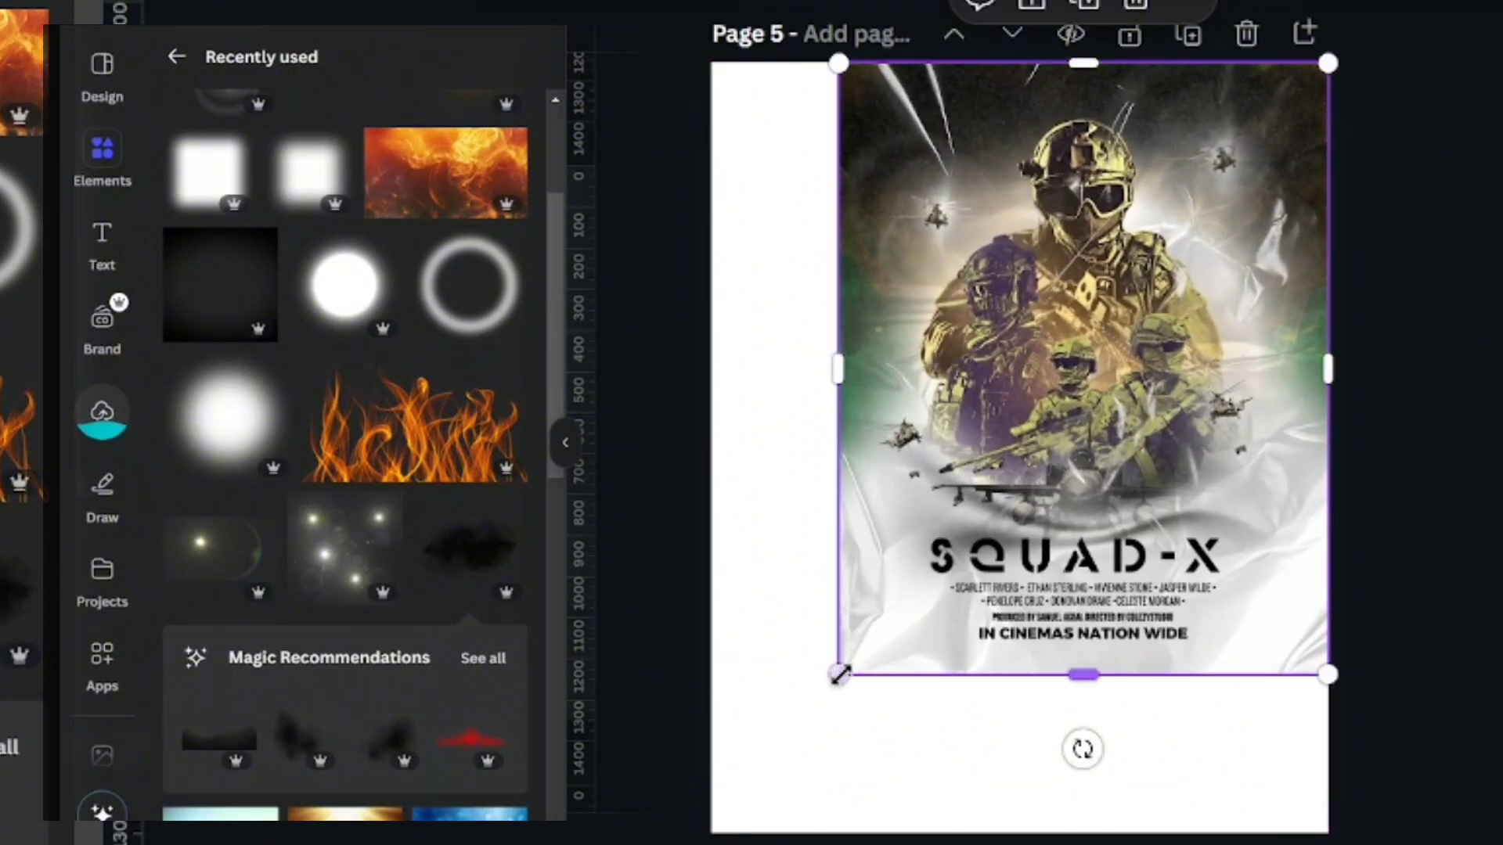
left_click_drag(817, 720, 709, 833)
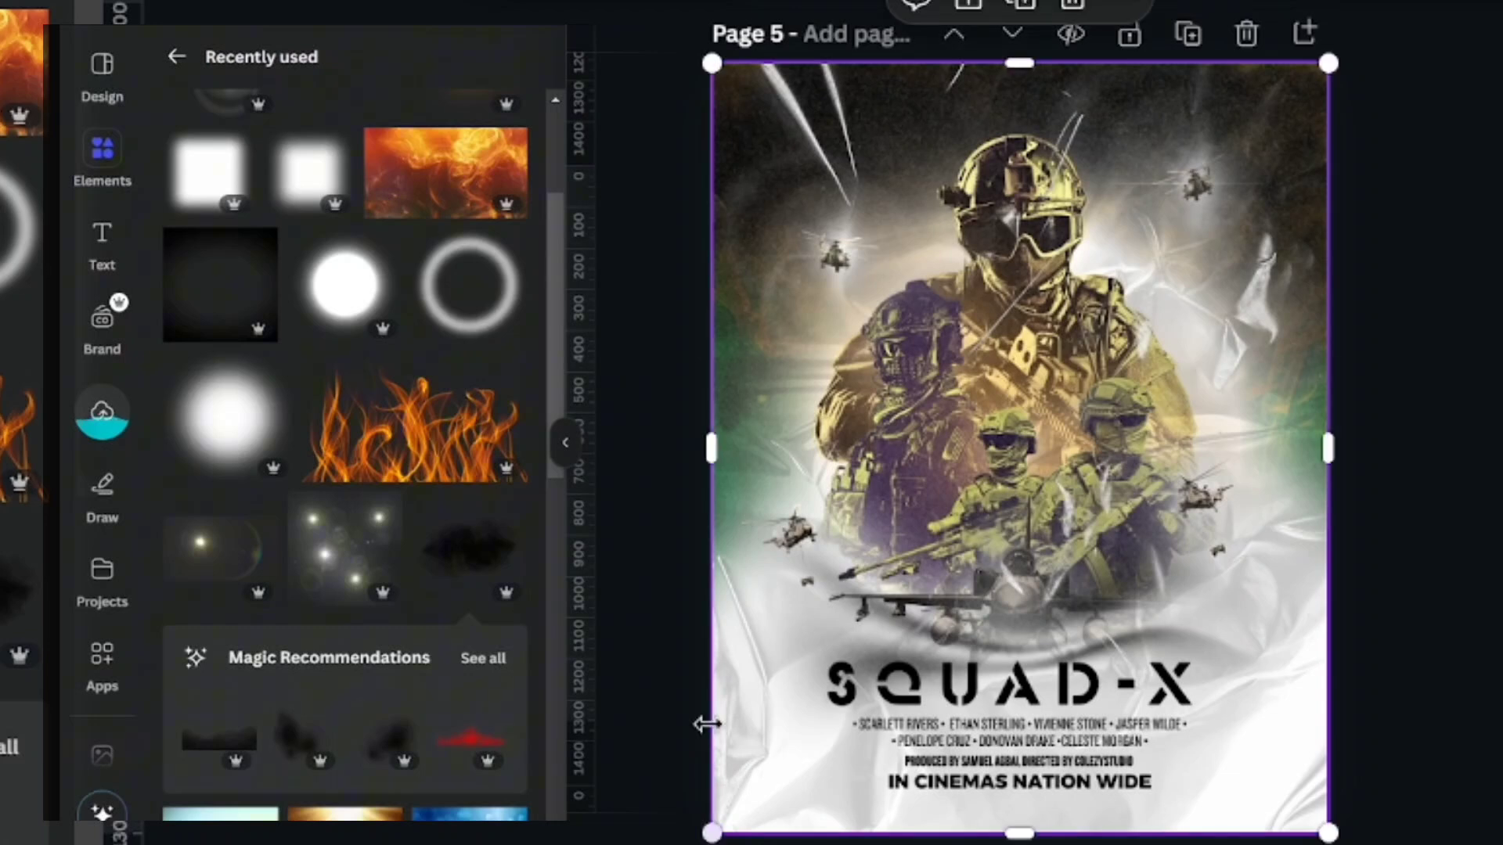
Set the flattened poster image's sharpness to 30 in its Adjust settings.
left_click(507, 7)
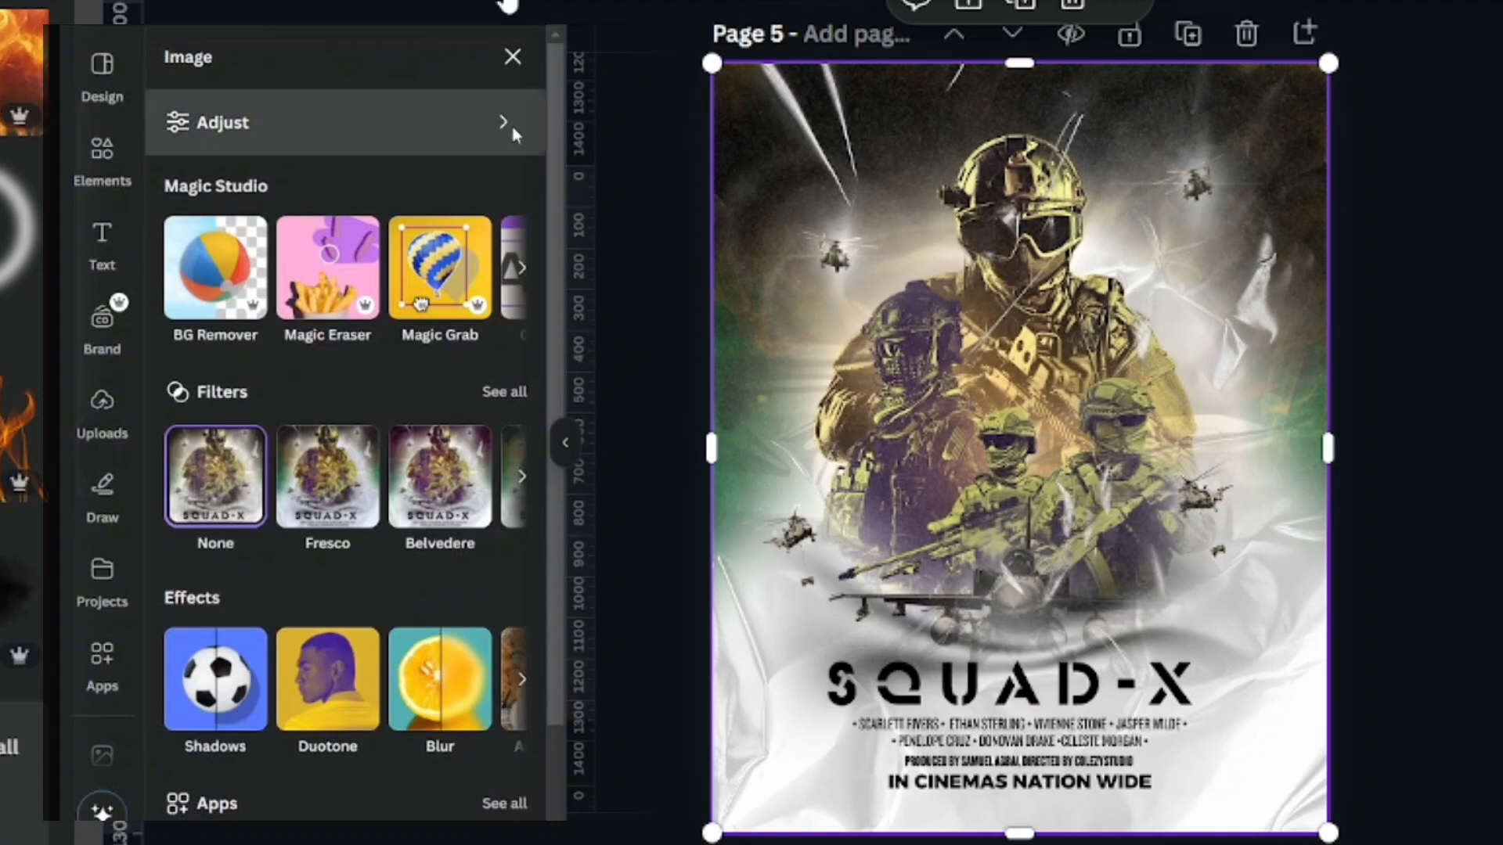
left_click(507, 125)
scroll(574, 394, "down", 5)
scroll(573, 394, "down", 6)
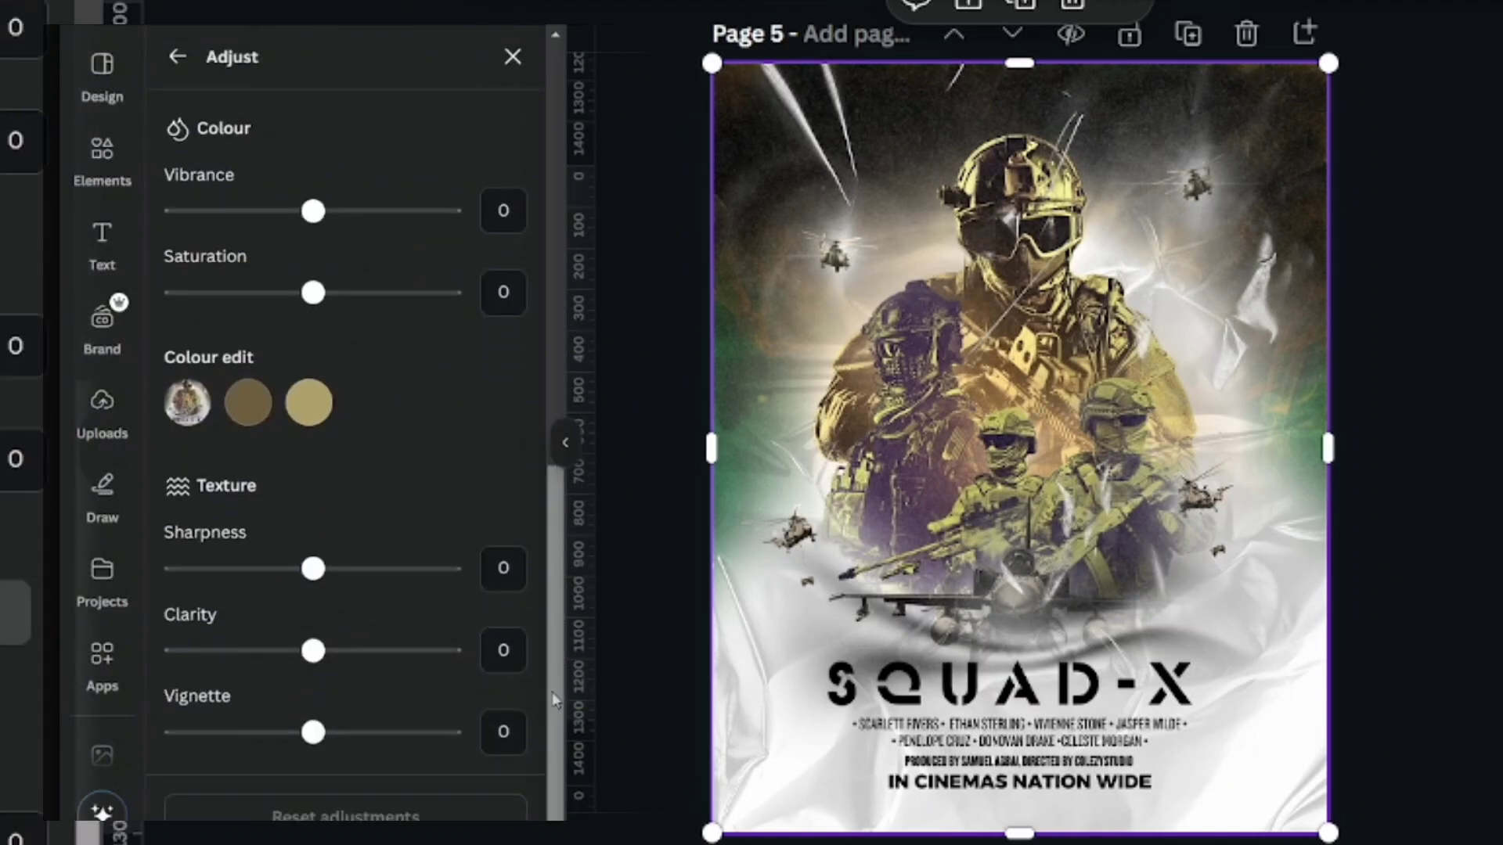
left_click_drag(313, 569, 353, 571)
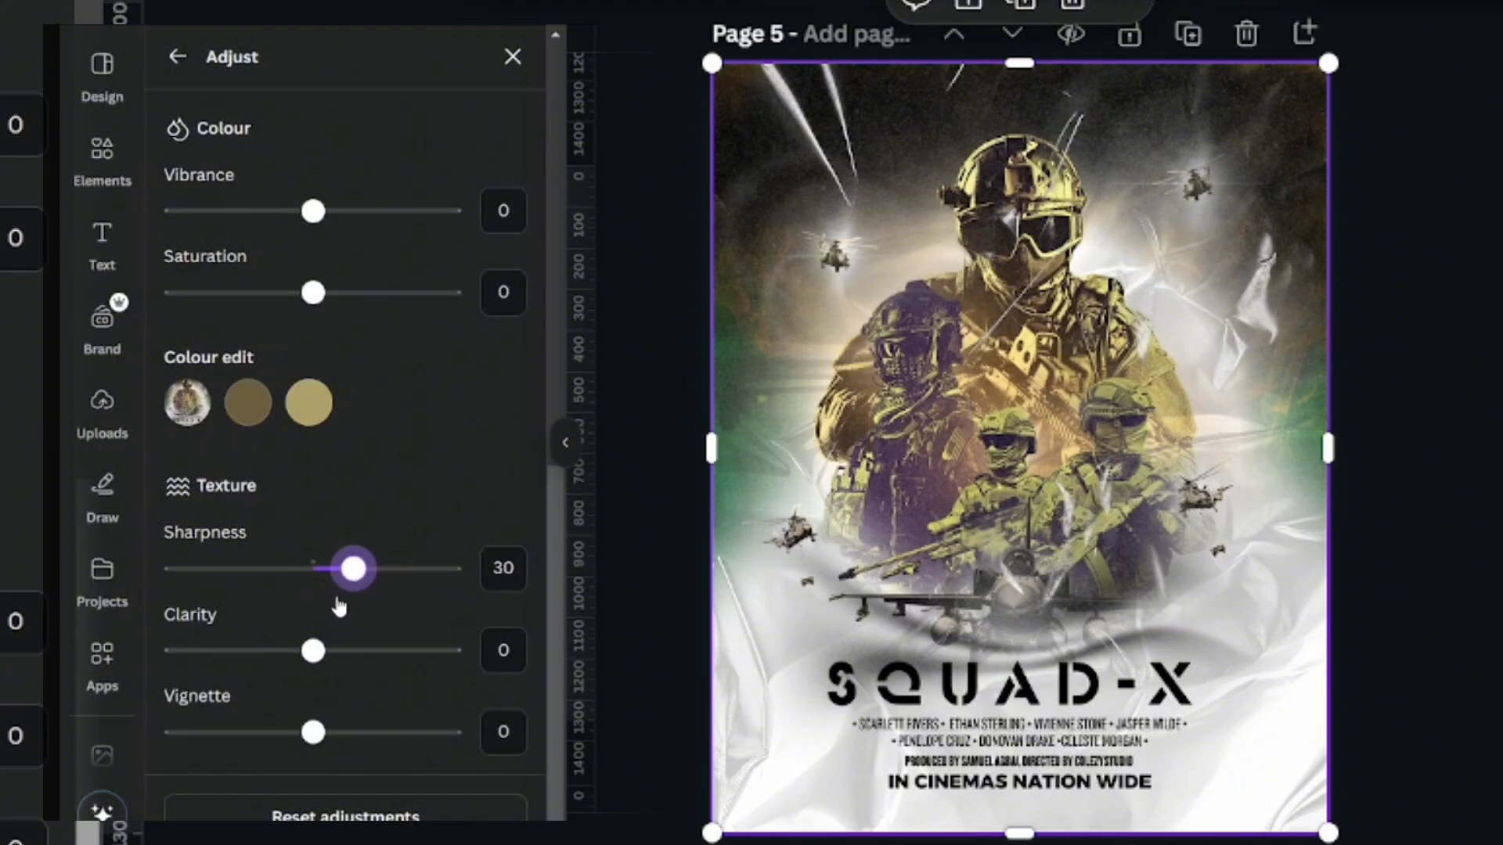
Set the flattened poster image's clarity to 58 and its sharpness to 27.
left_click_drag(313, 651, 390, 653)
left_click_drag(353, 569, 349, 572)
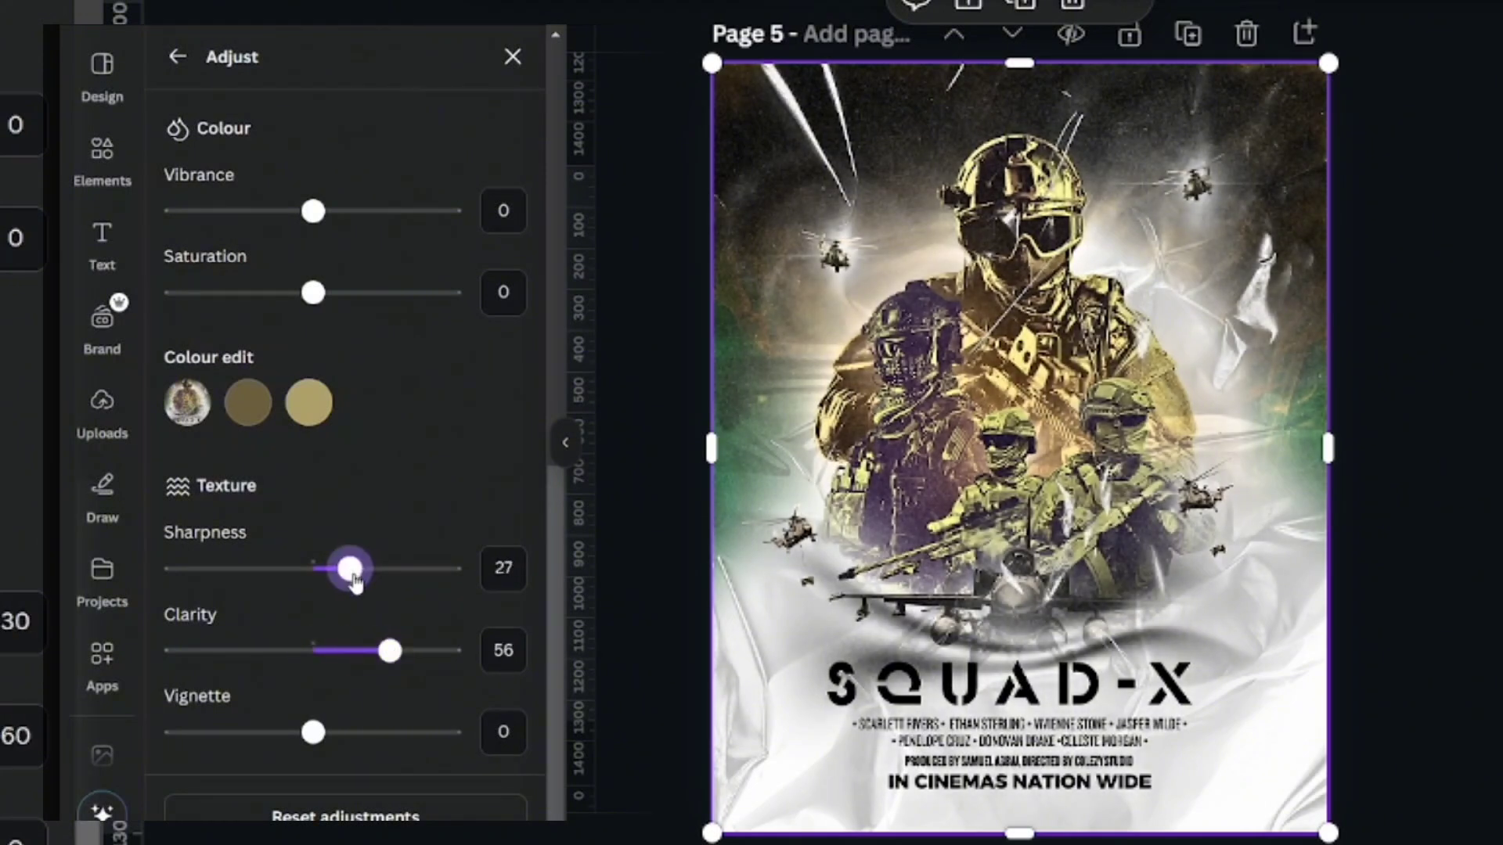
left_click_drag(390, 652, 392, 653)
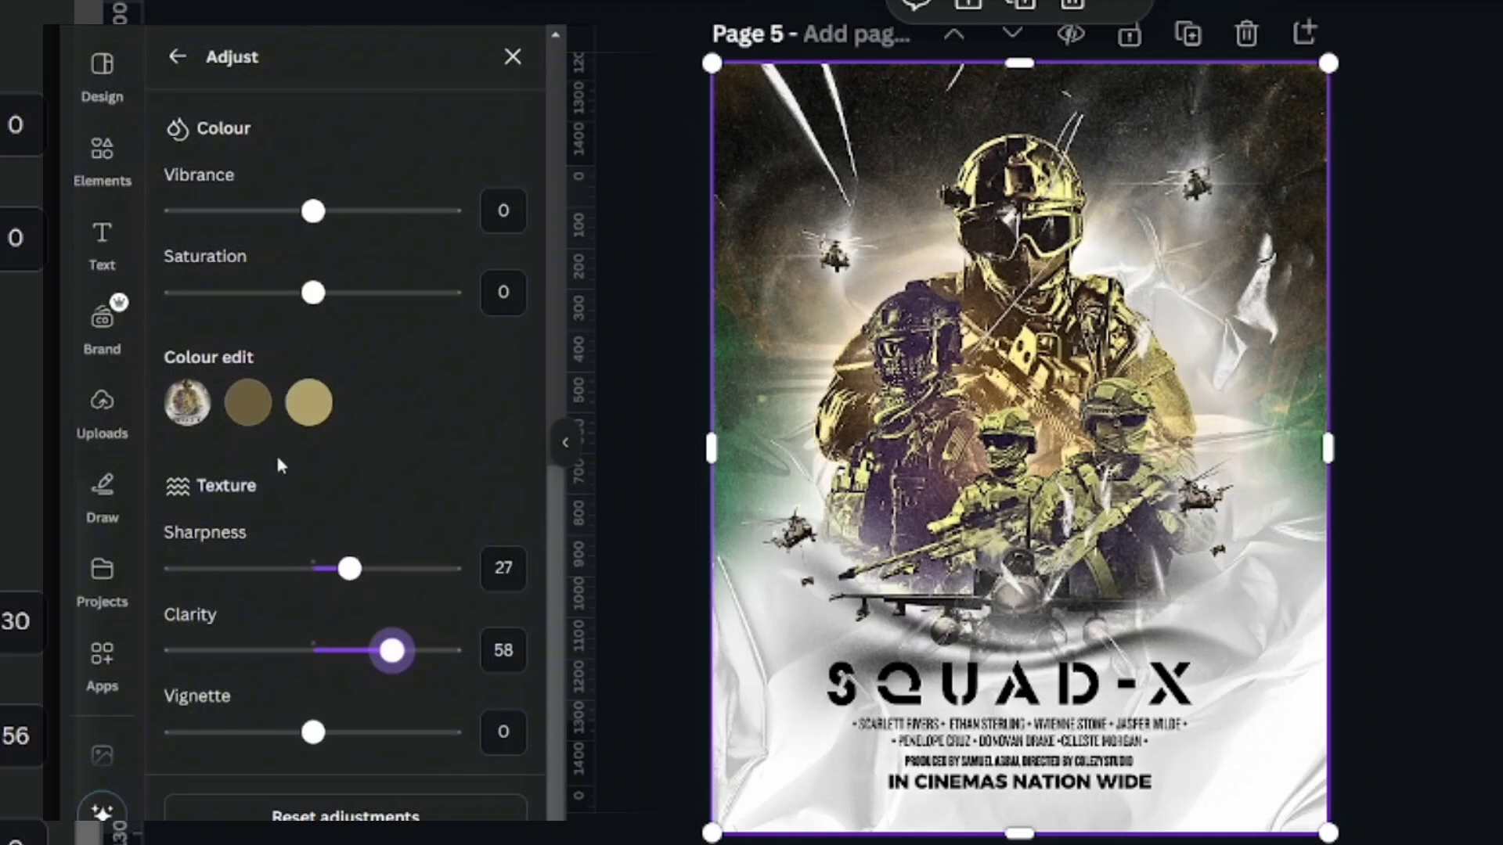
Edit the poster image's dark brown colour range with hue -15 and saturation 17.
left_click(251, 422)
mouse_move(317, 517)
left_mouse_down()
mouse_move(426, 513)
mouse_move(285, 513)
mouse_move(295, 529)
left_mouse_up()
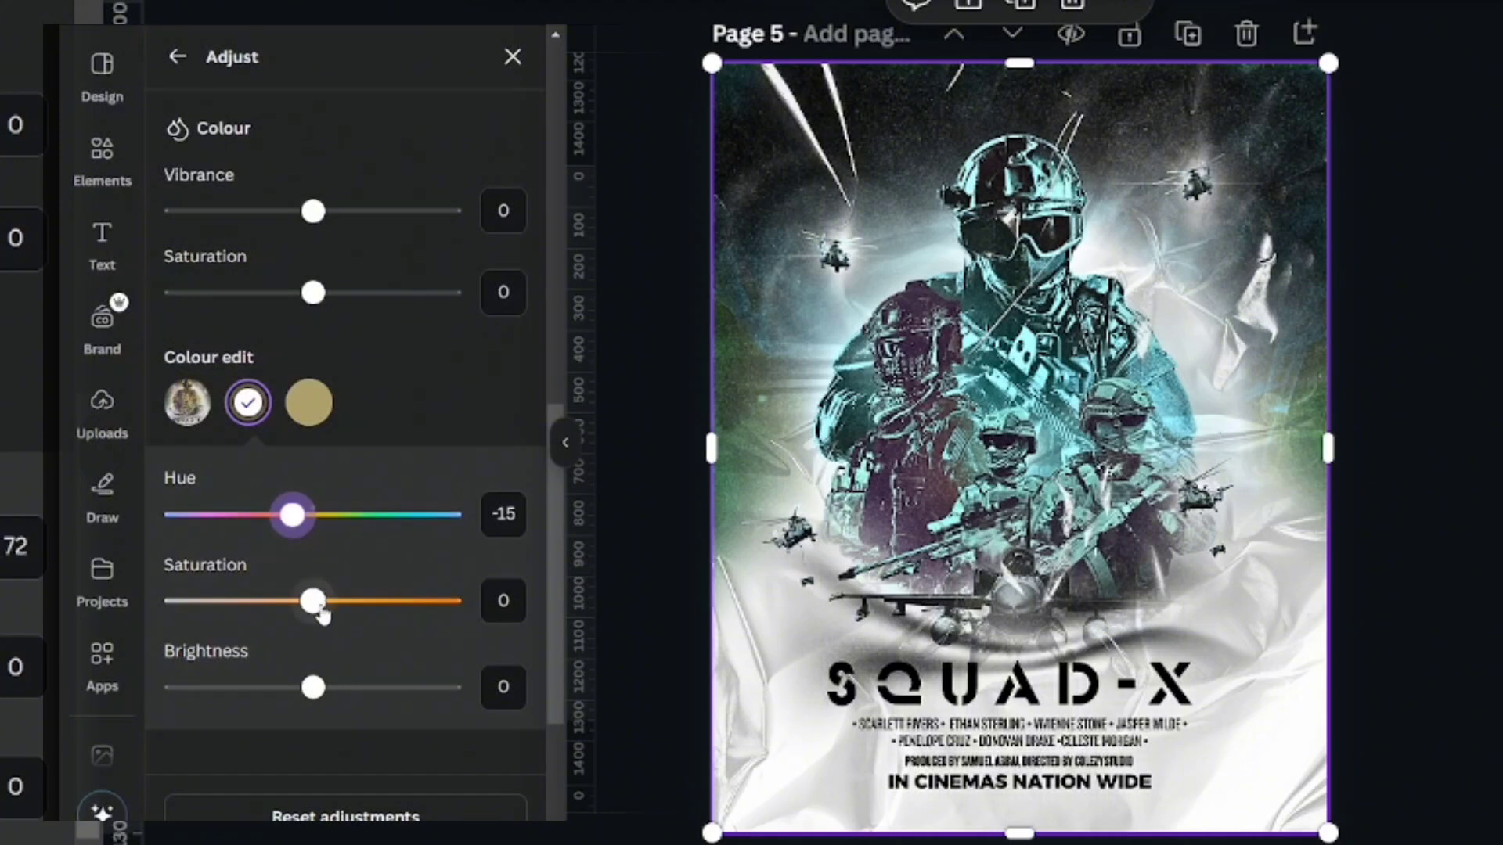
mouse_move(313, 601)
left_mouse_down()
mouse_move(376, 601)
mouse_move(303, 609)
mouse_move(338, 609)
left_mouse_up()
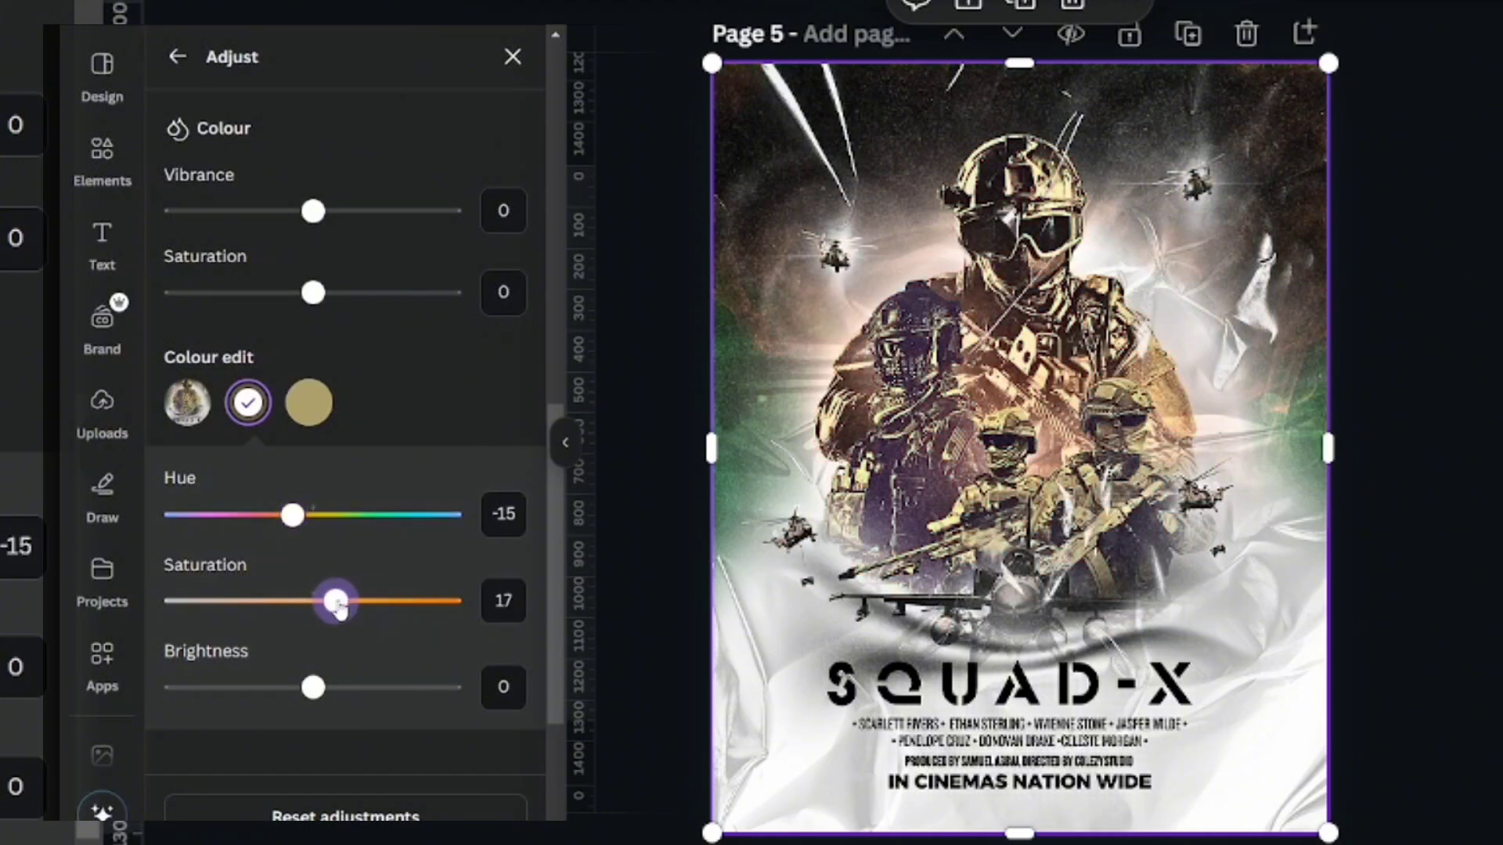
Edit the poster image's light tan colour range with hue 100 and saturation -31.
left_click(308, 402)
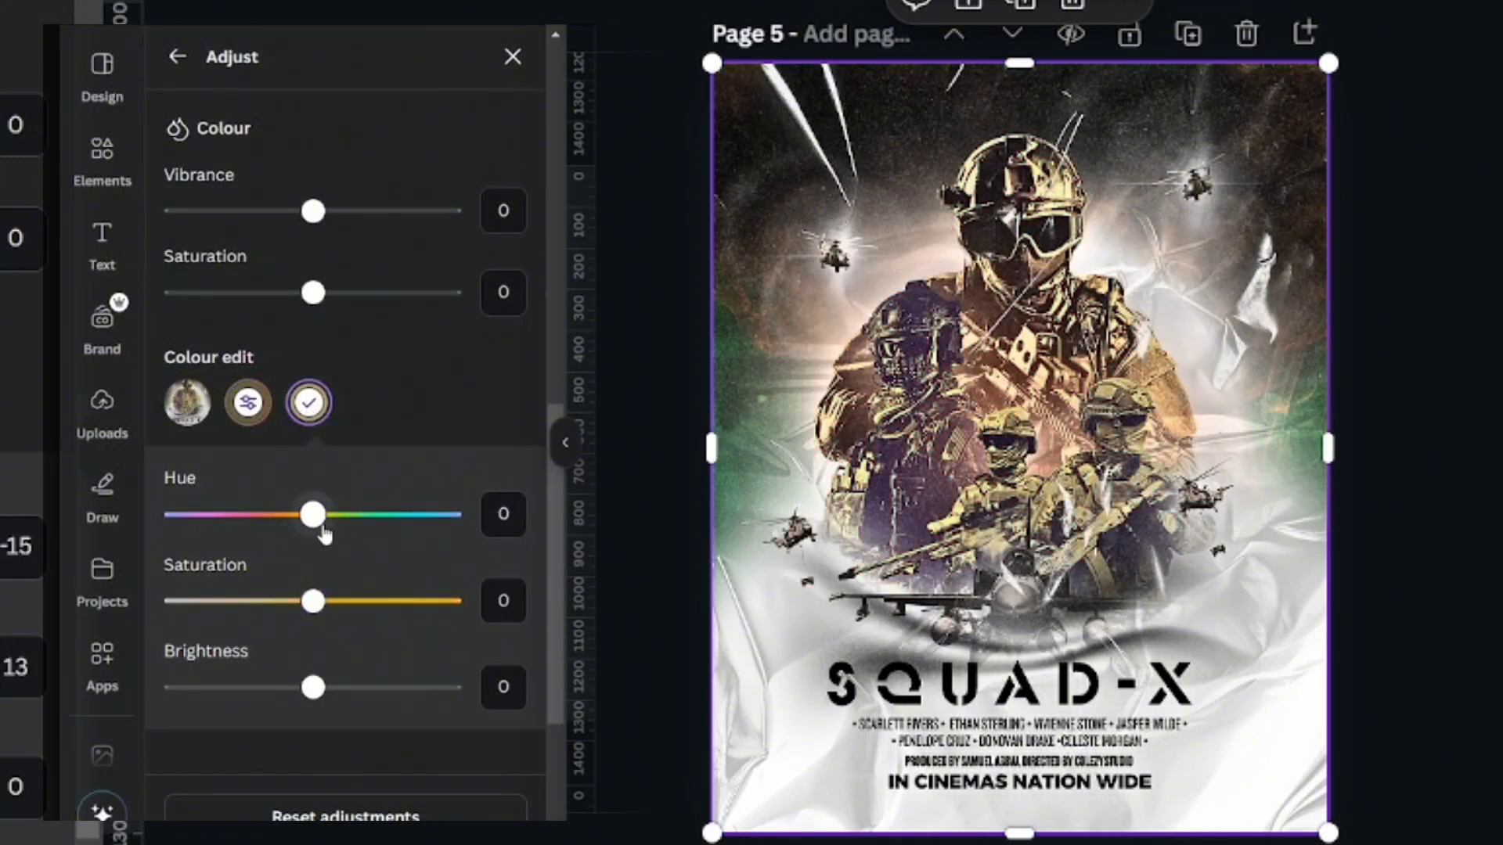
left_click_drag(312, 515, 338, 534)
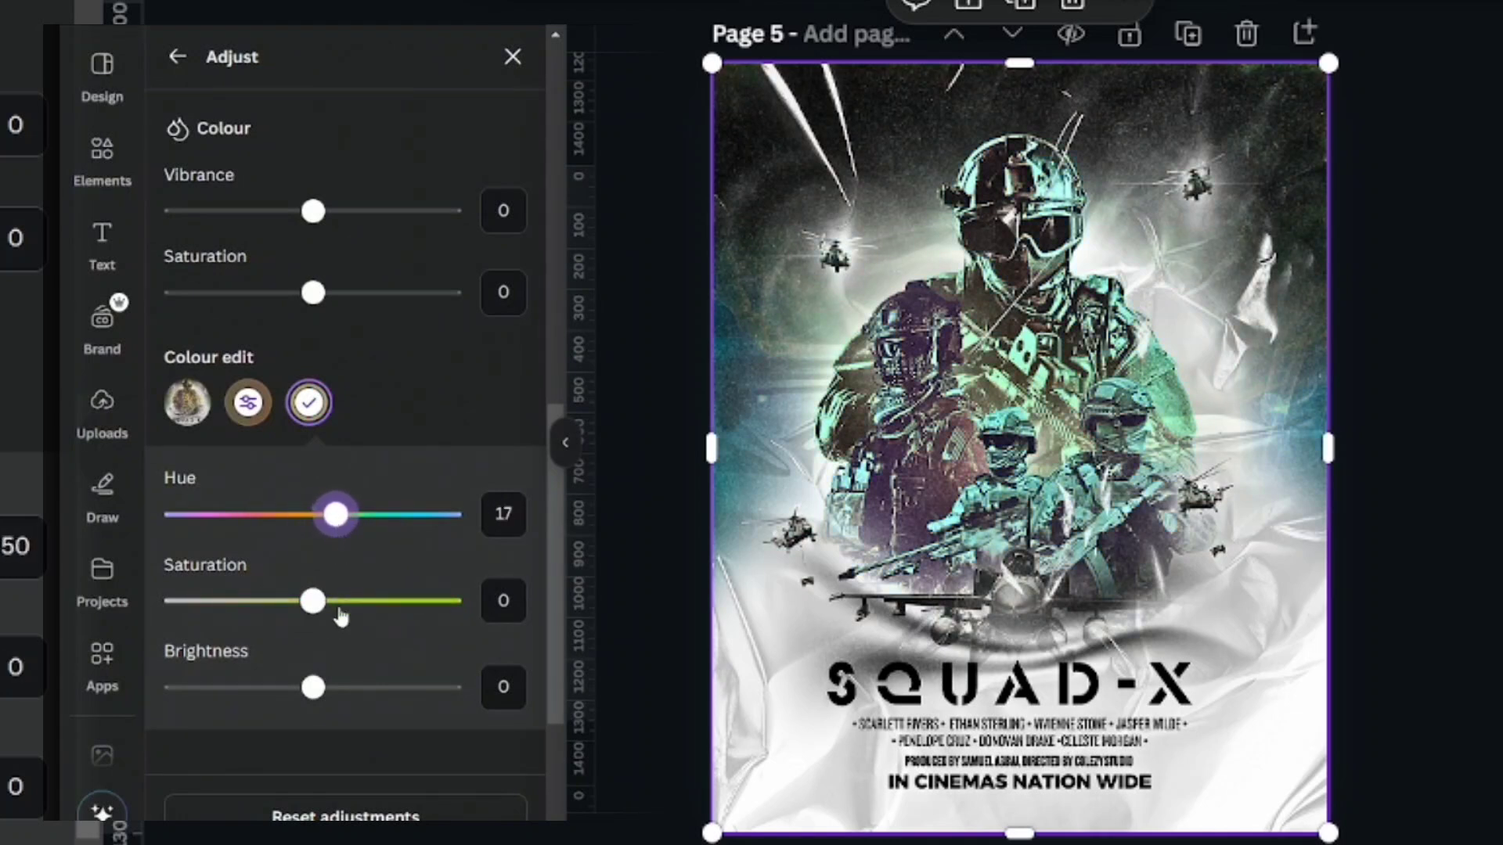
left_click_drag(312, 601, 272, 607)
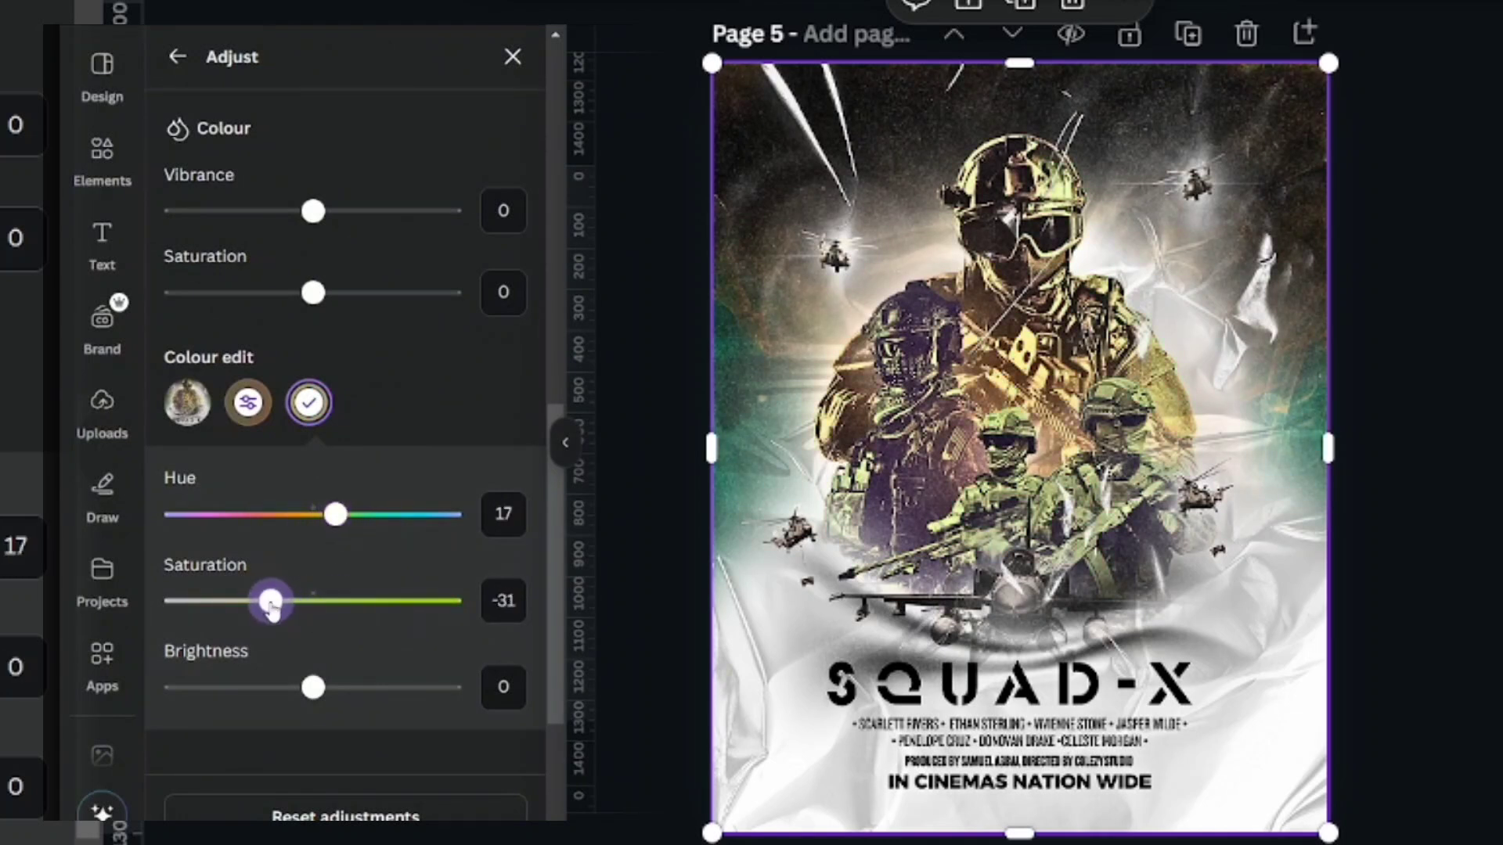
left_click_drag(338, 518, 474, 507)
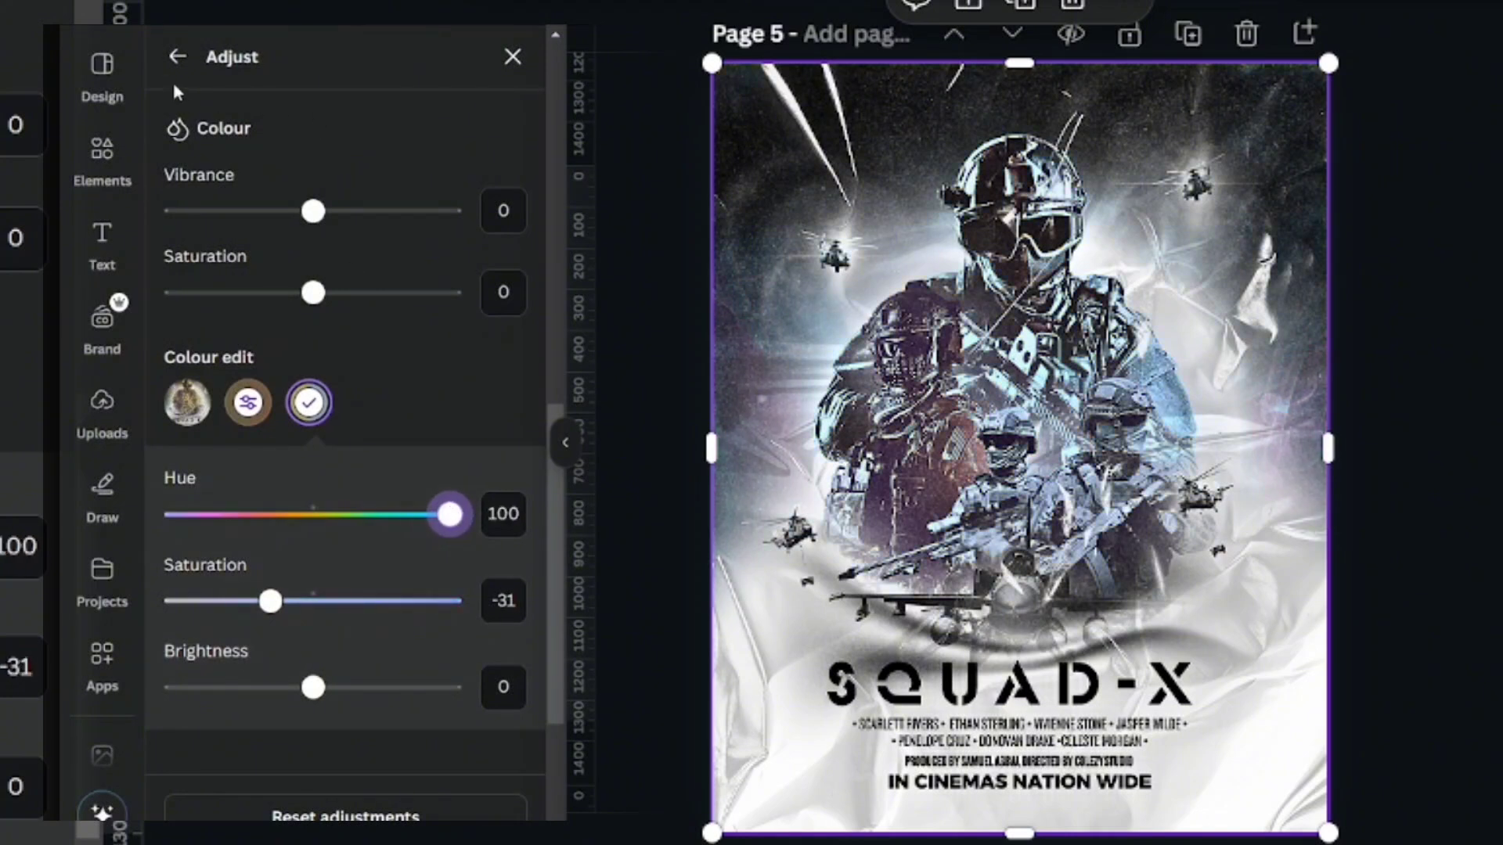
Leave the poster image's adjustments and open the full list of filters for it.
left_click(177, 56)
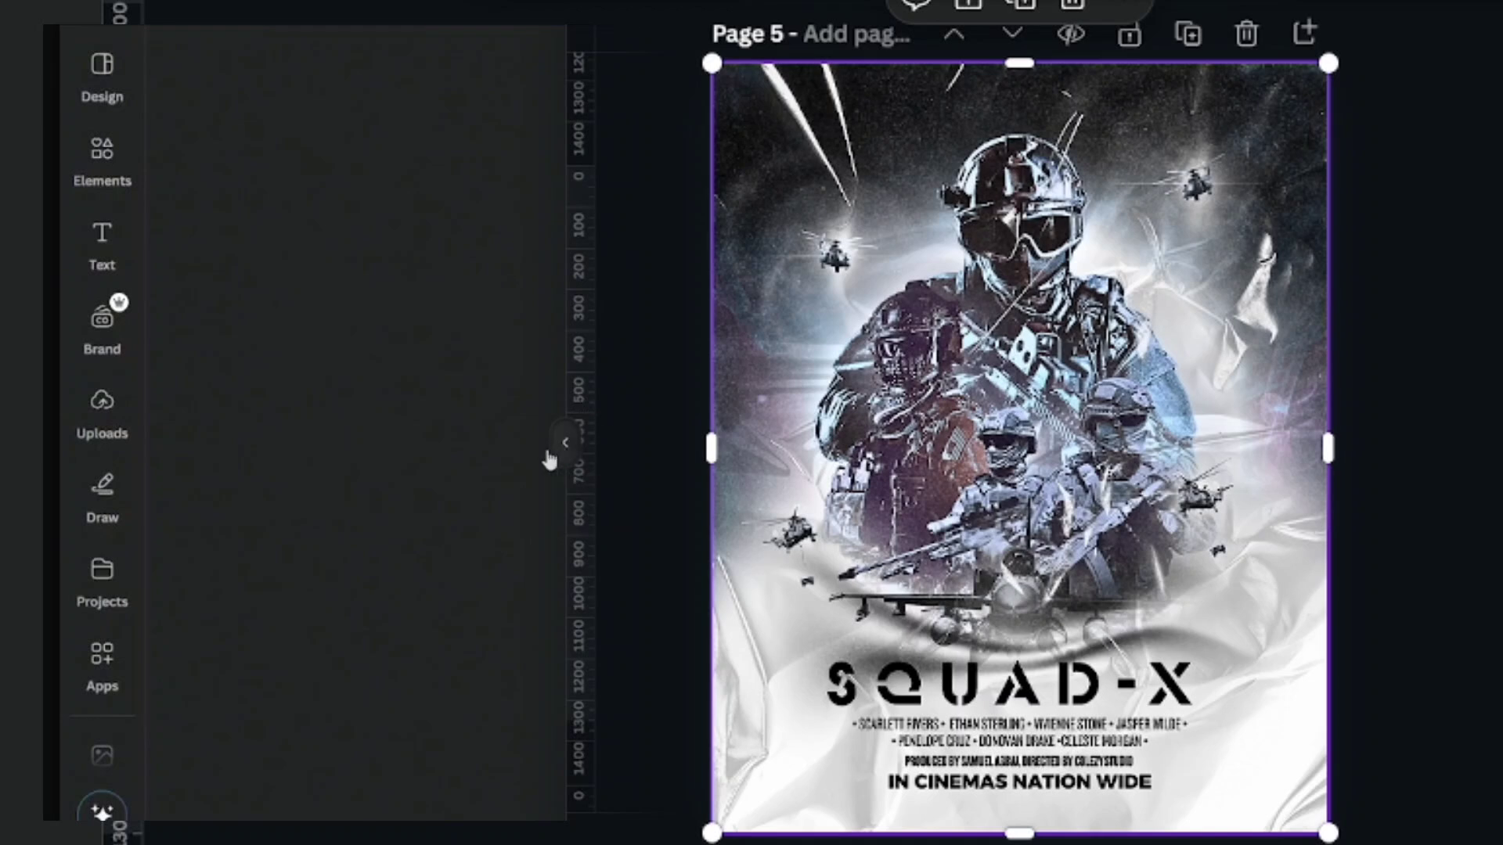
left_click(119, 181)
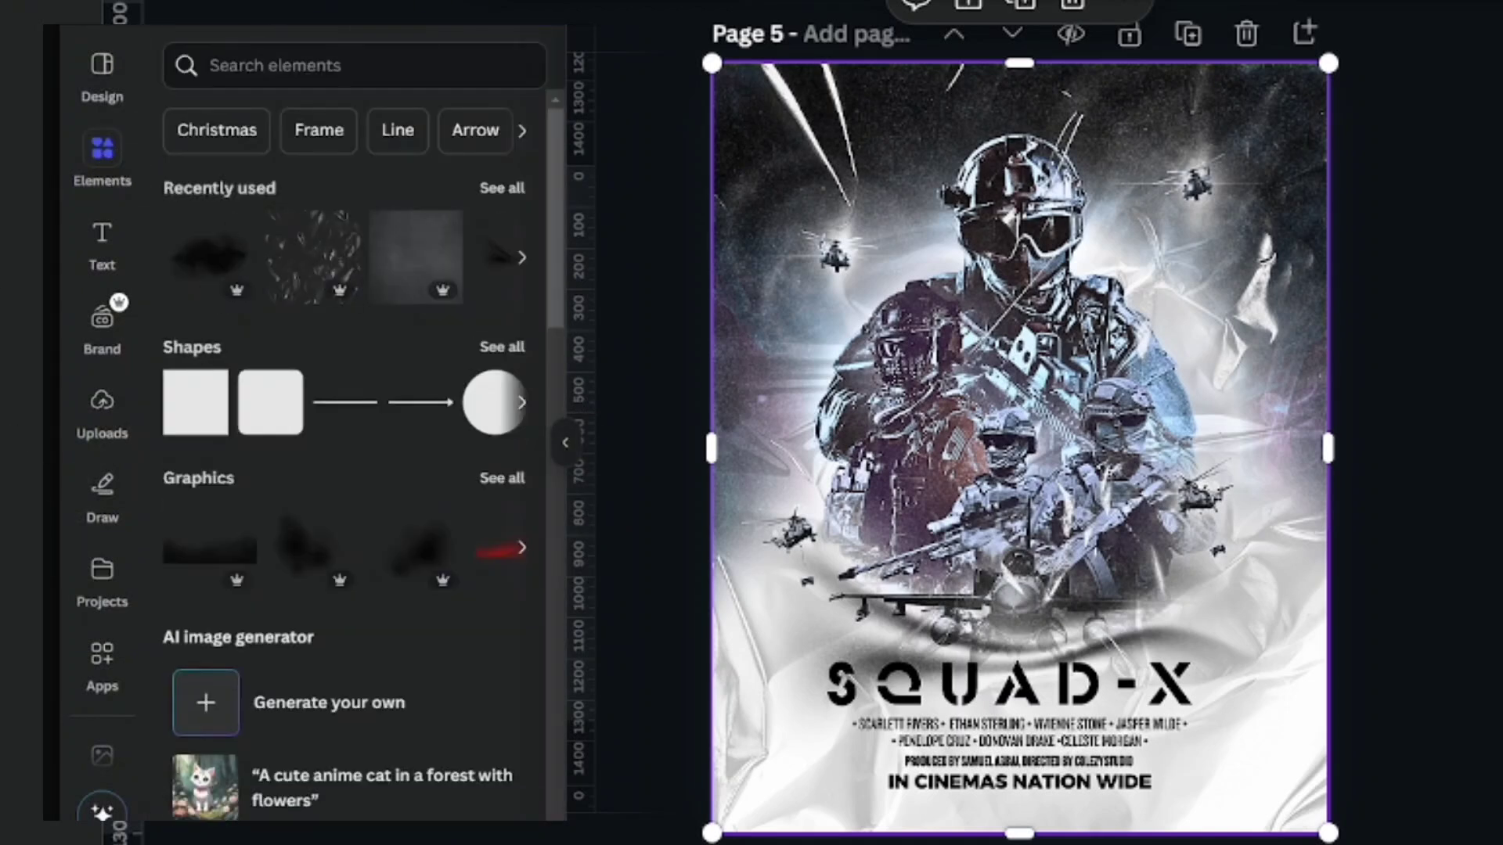
left_click(346, 19)
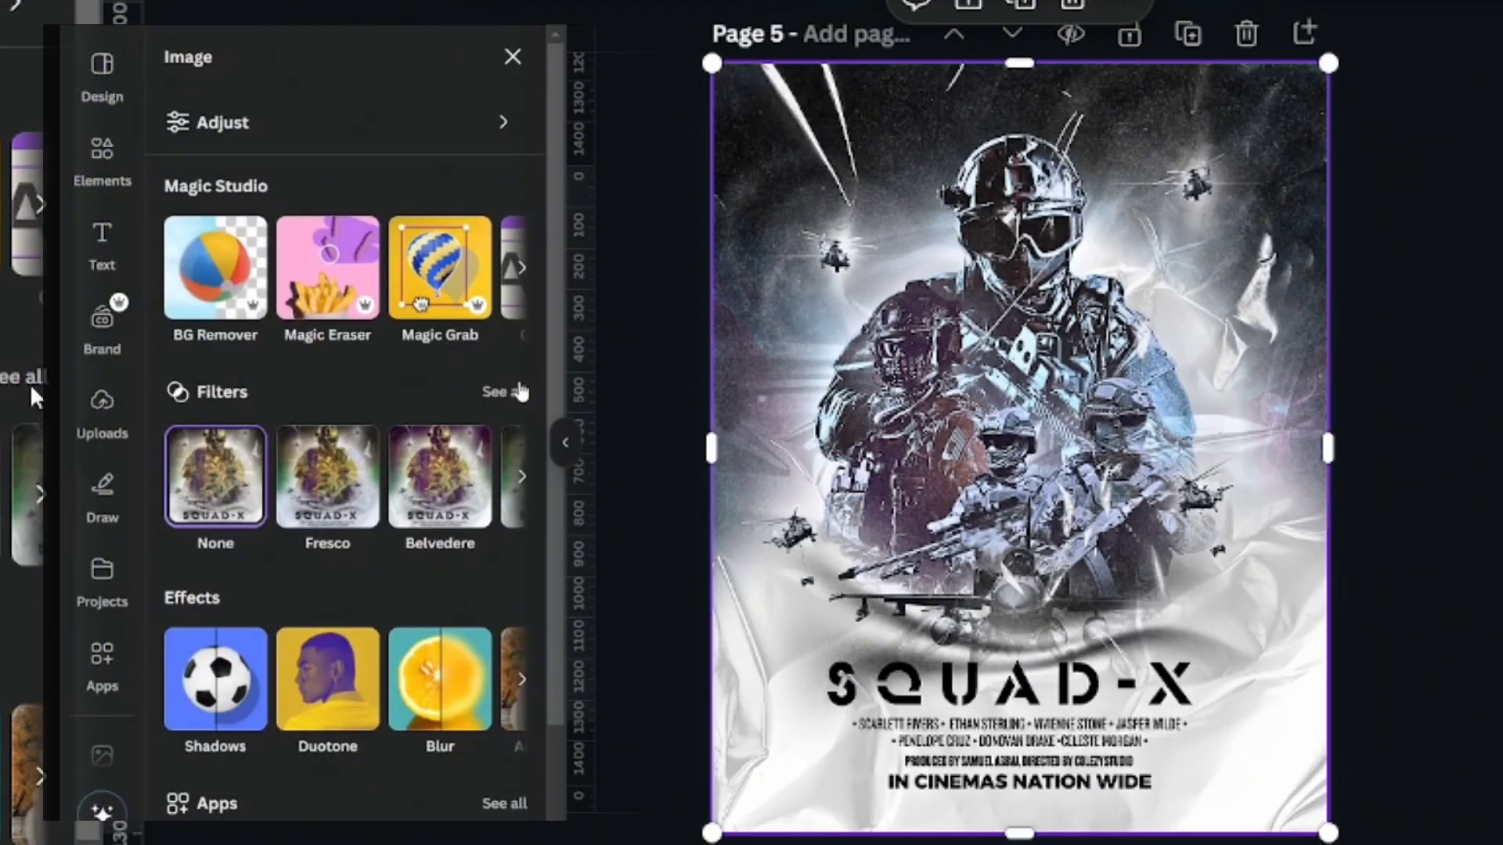
left_click(518, 391)
Try the Colour Pop filters Amethyst, Poster and X-Pro - on the poster image.
left_click_drag(553, 235, 559, 702)
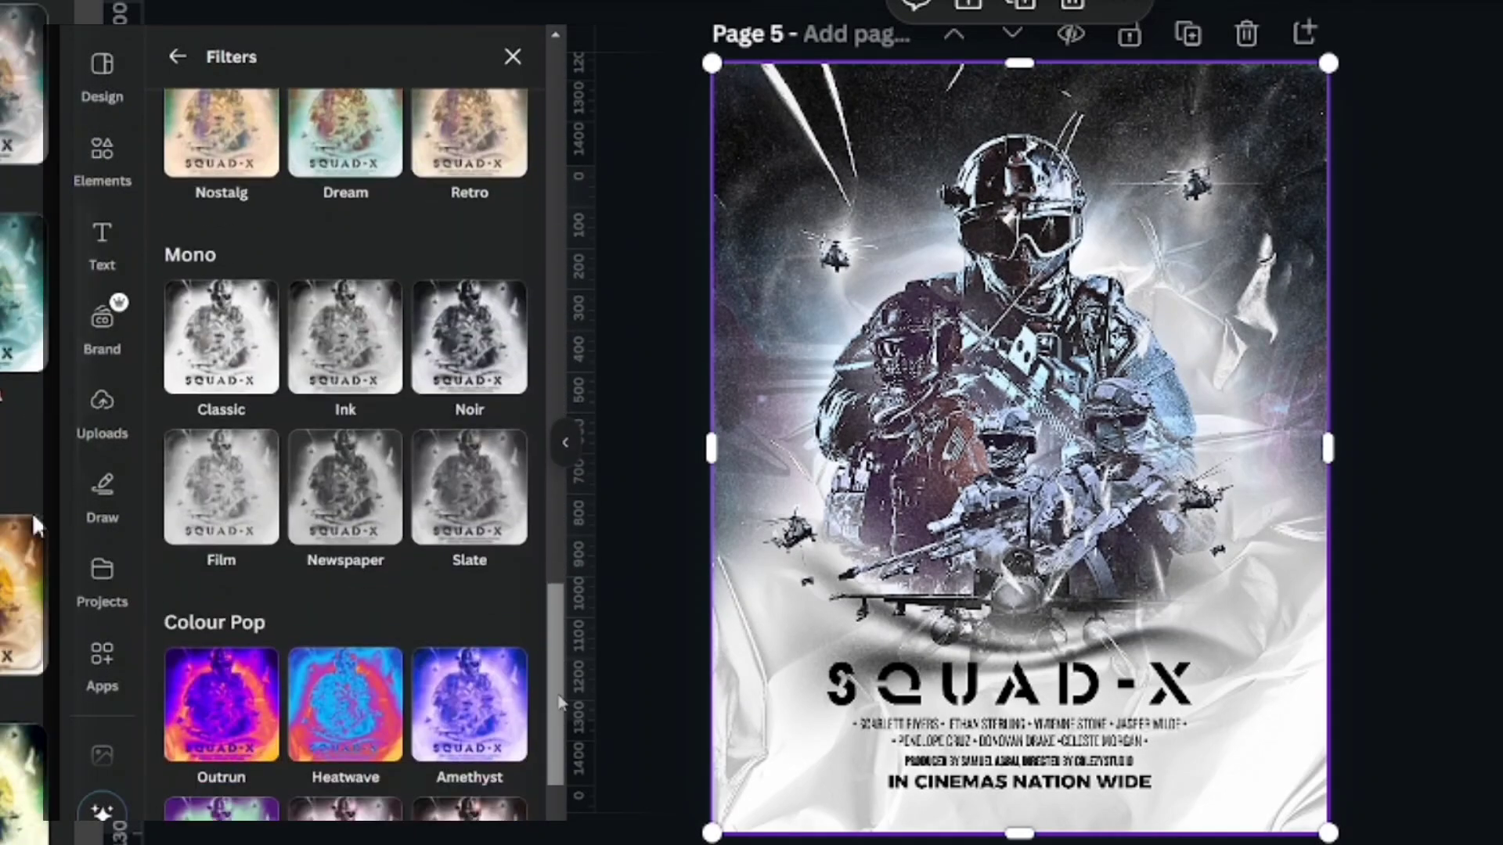
scroll(517, 642, "down", 2)
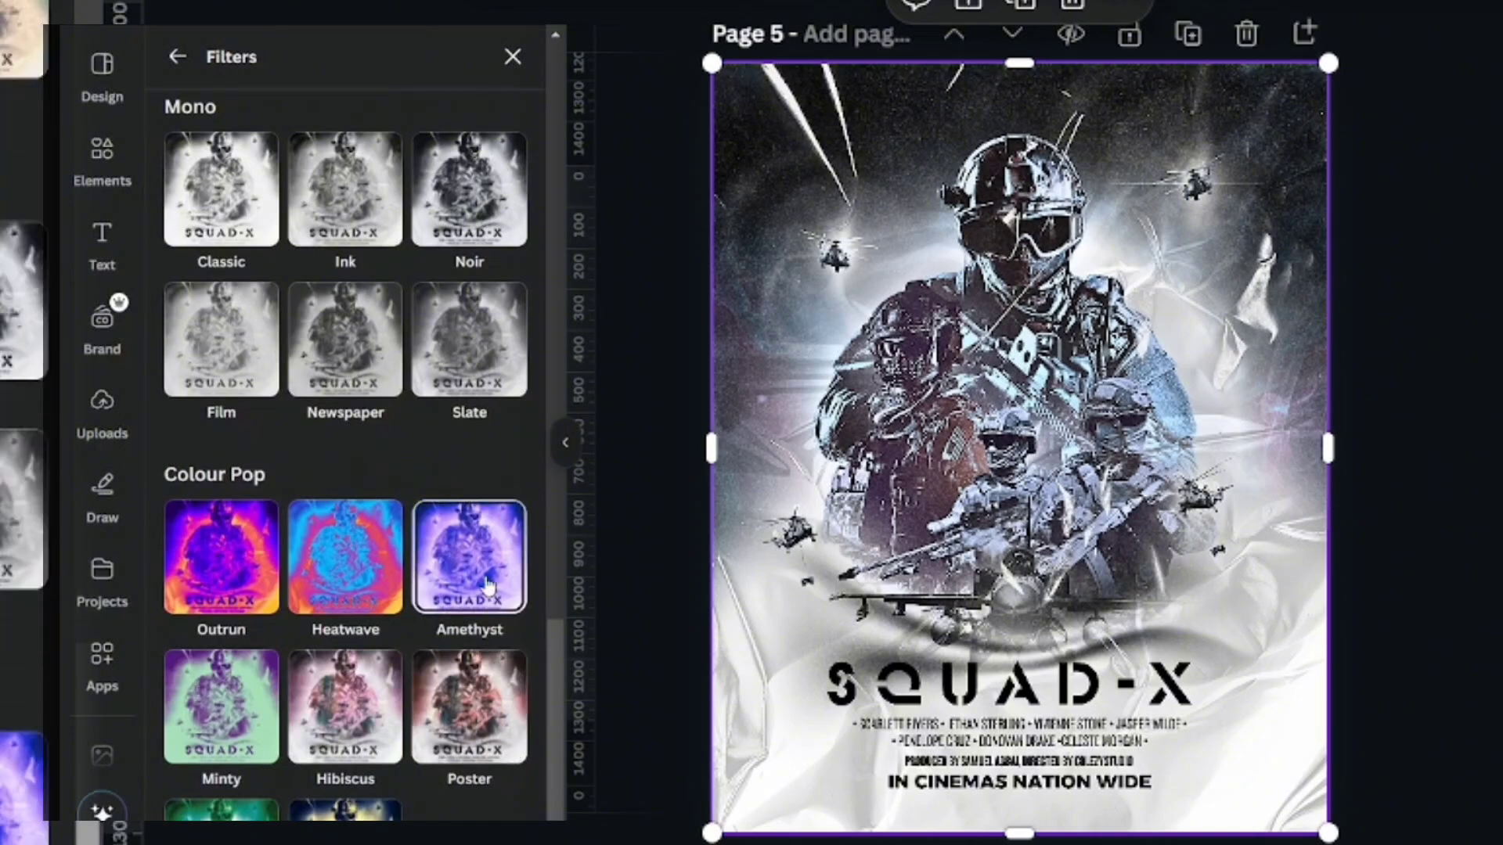
scroll(559, 682, "down", 3)
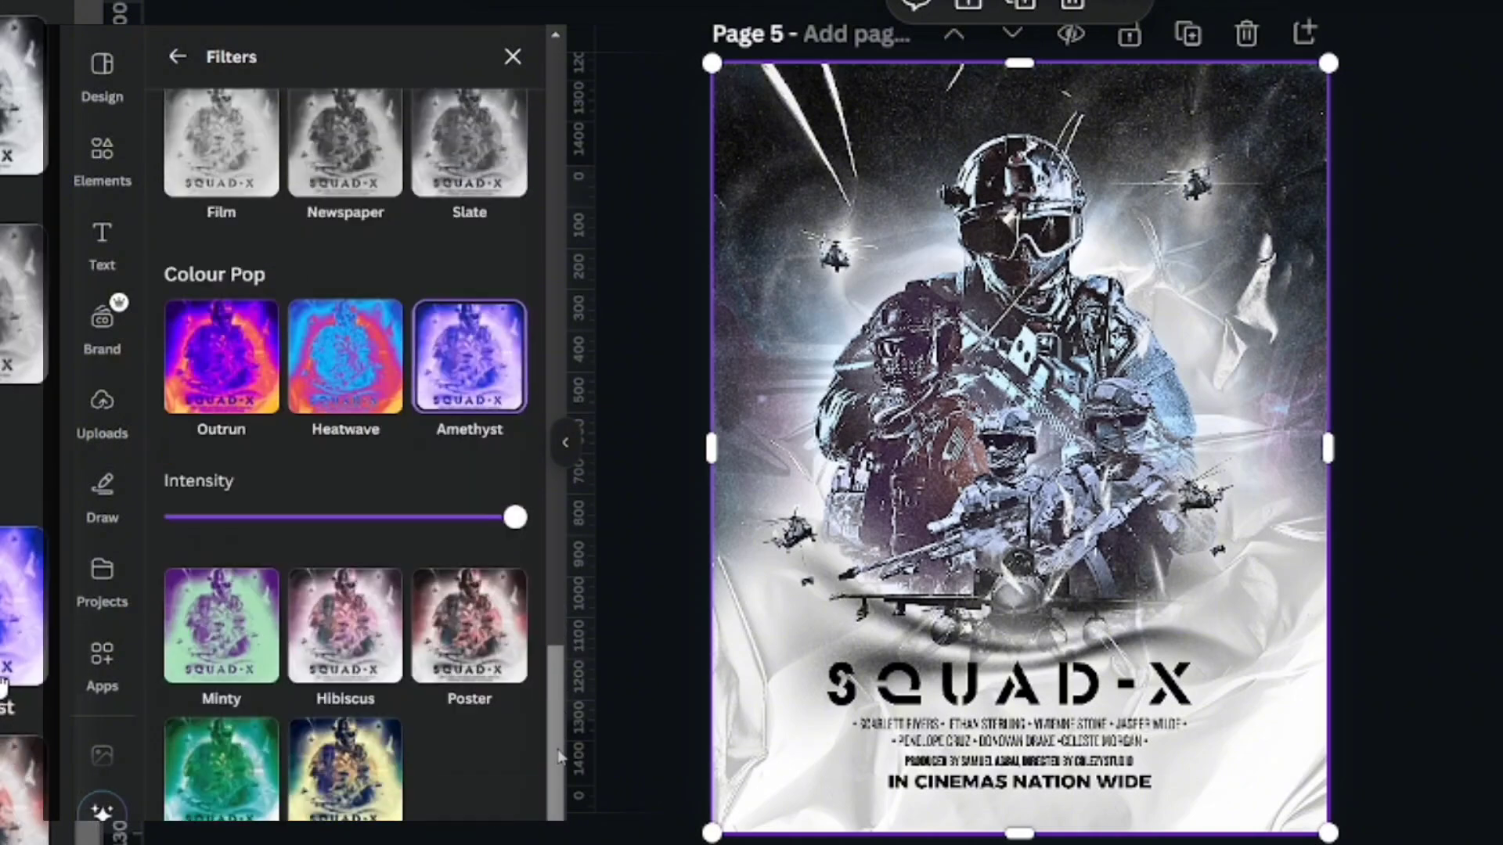
left_click(468, 656)
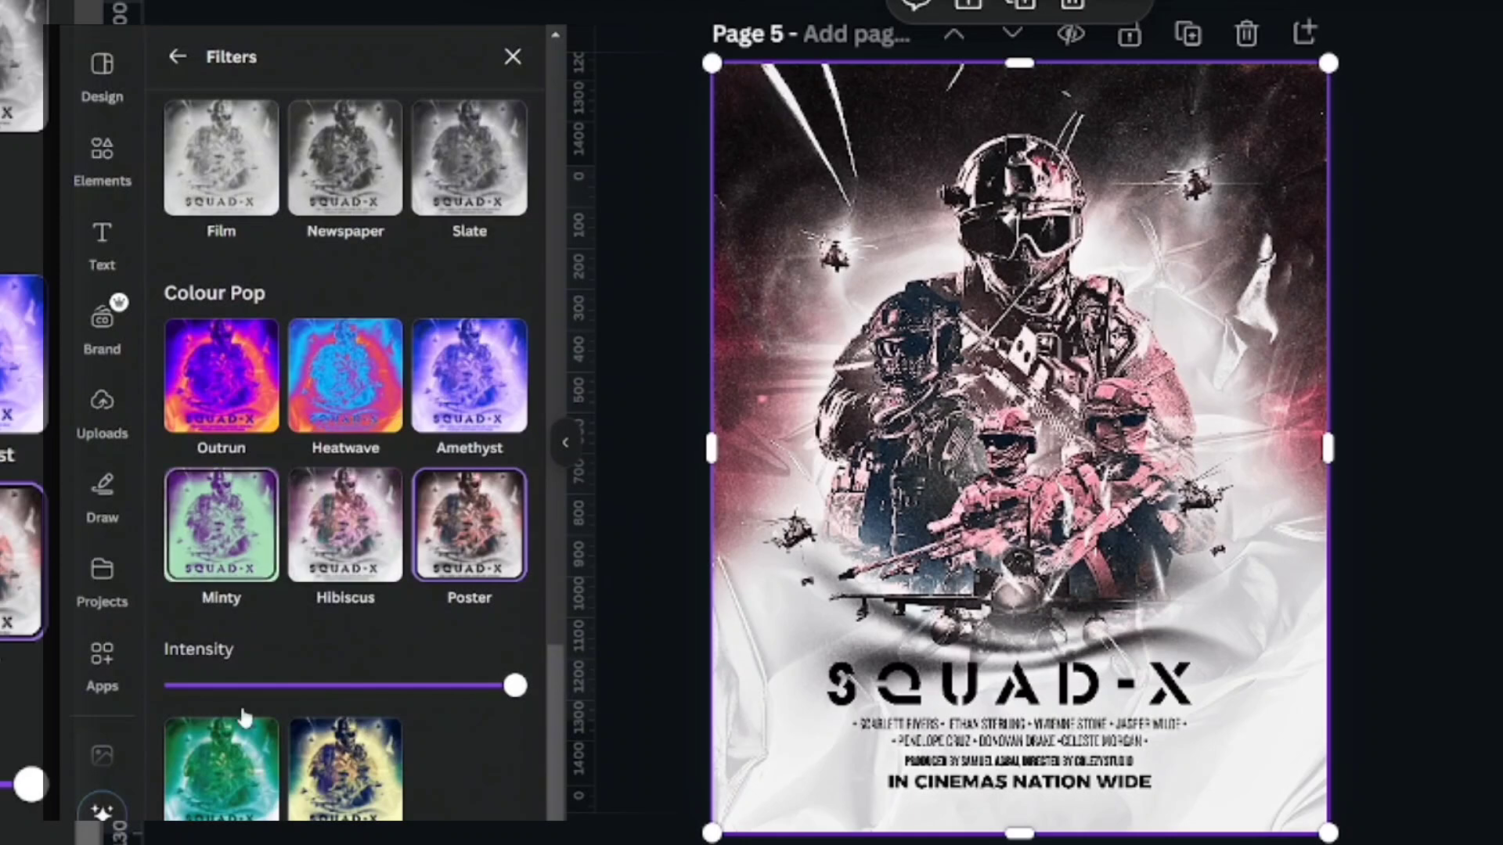
left_click(244, 782)
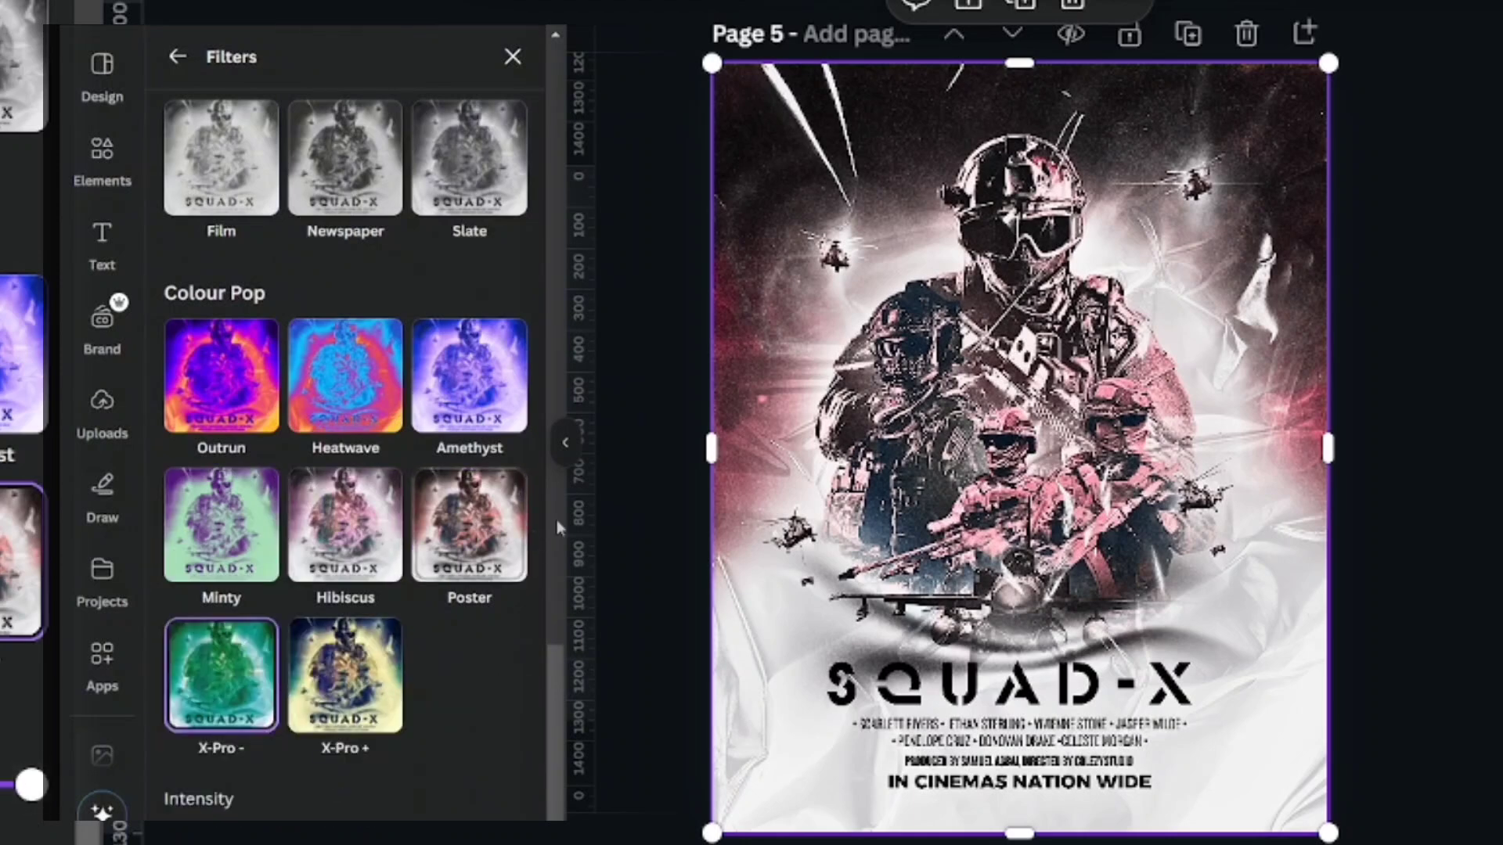
Try the Vintage filter Dream and the Soft filters Hazel, Aura and Oceanic on the poster image.
left_click_drag(557, 658, 563, 514)
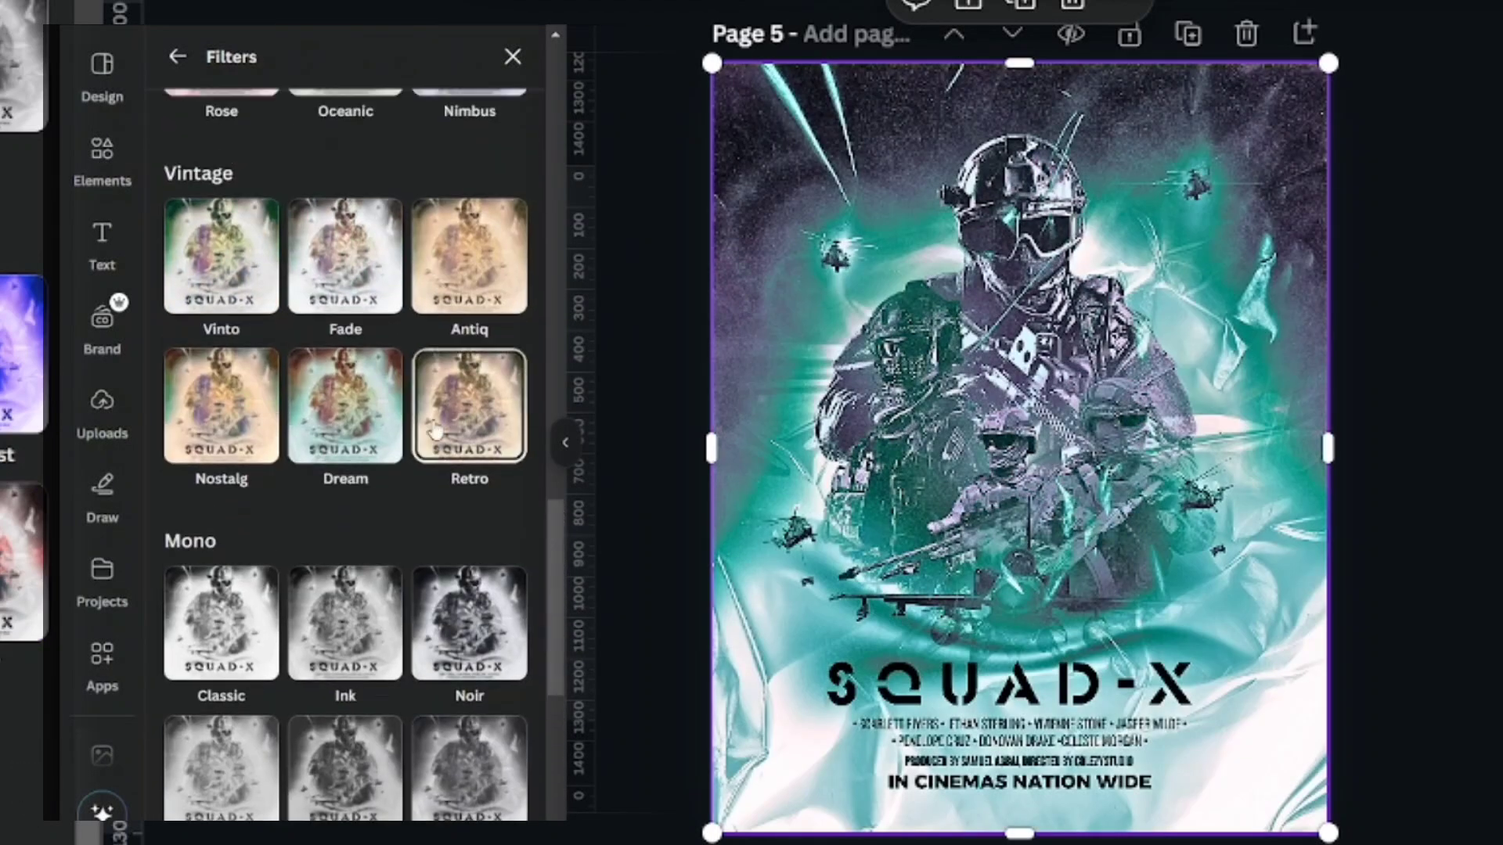
left_click(372, 428)
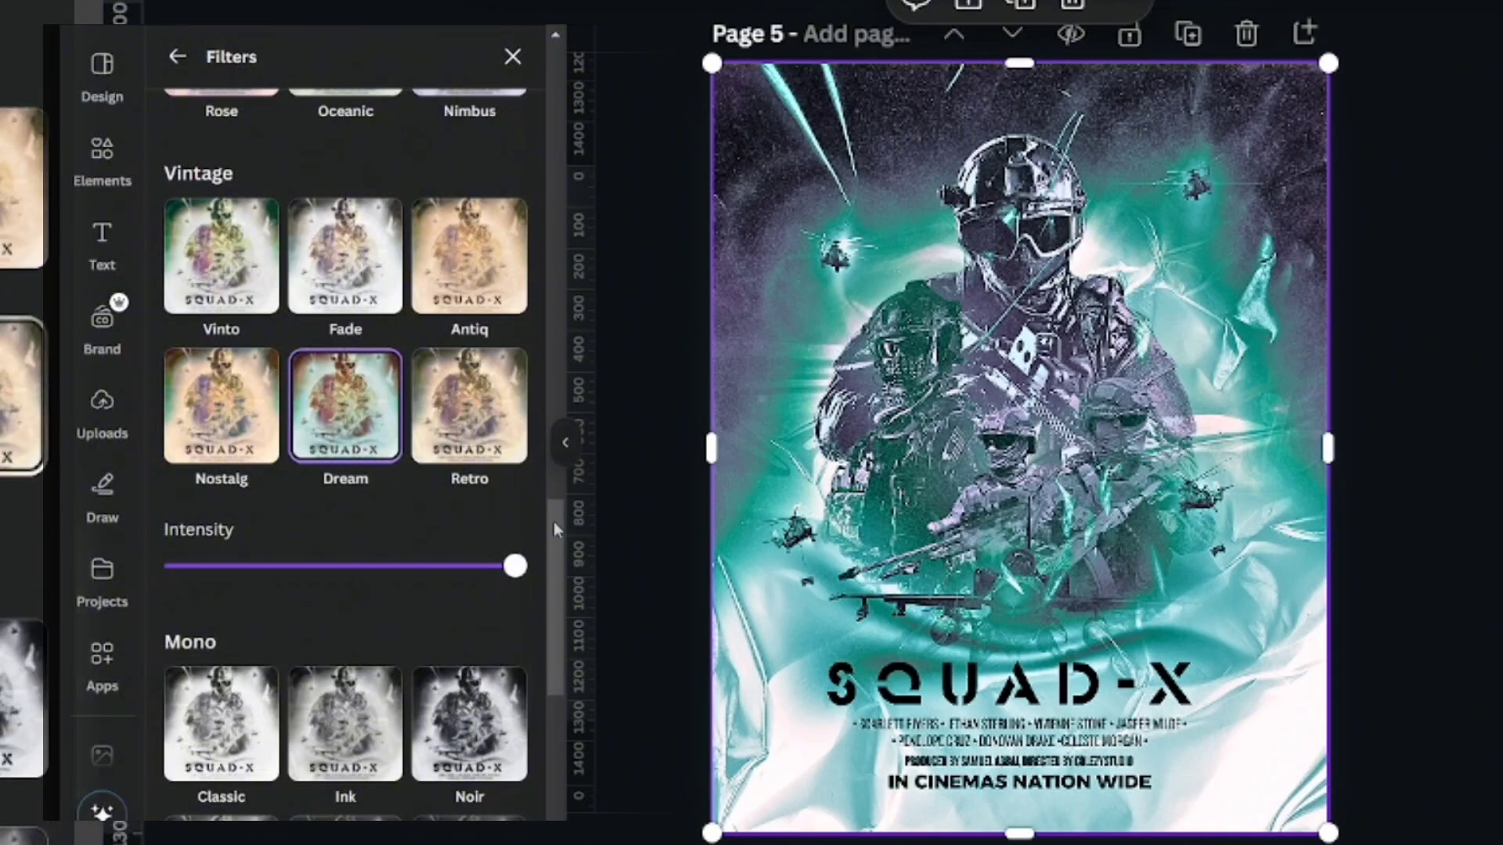
left_click_drag(553, 521, 552, 399)
left_click(338, 427)
left_click(237, 436)
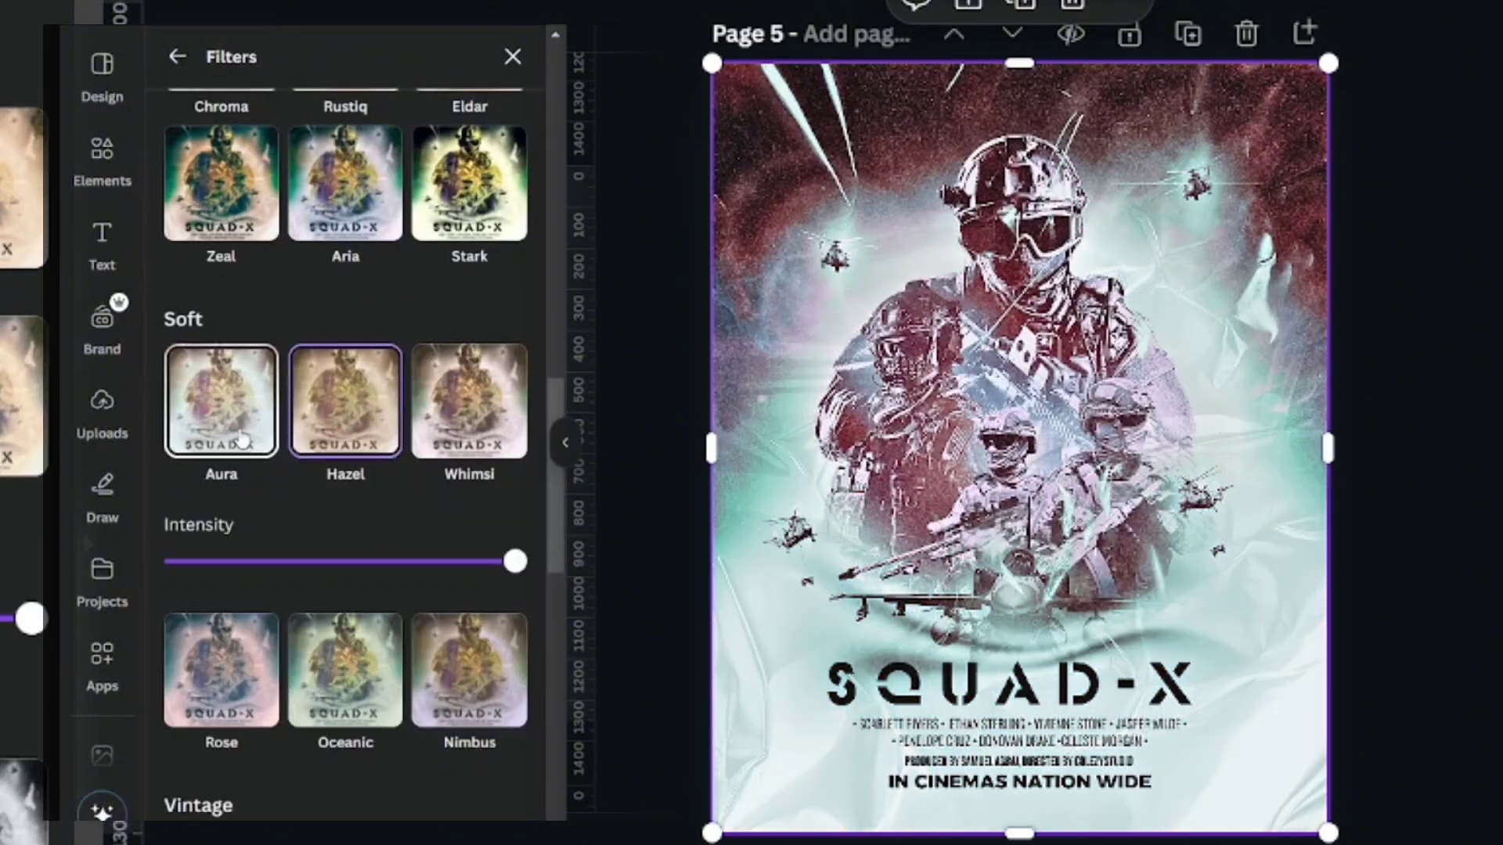
left_click(342, 677)
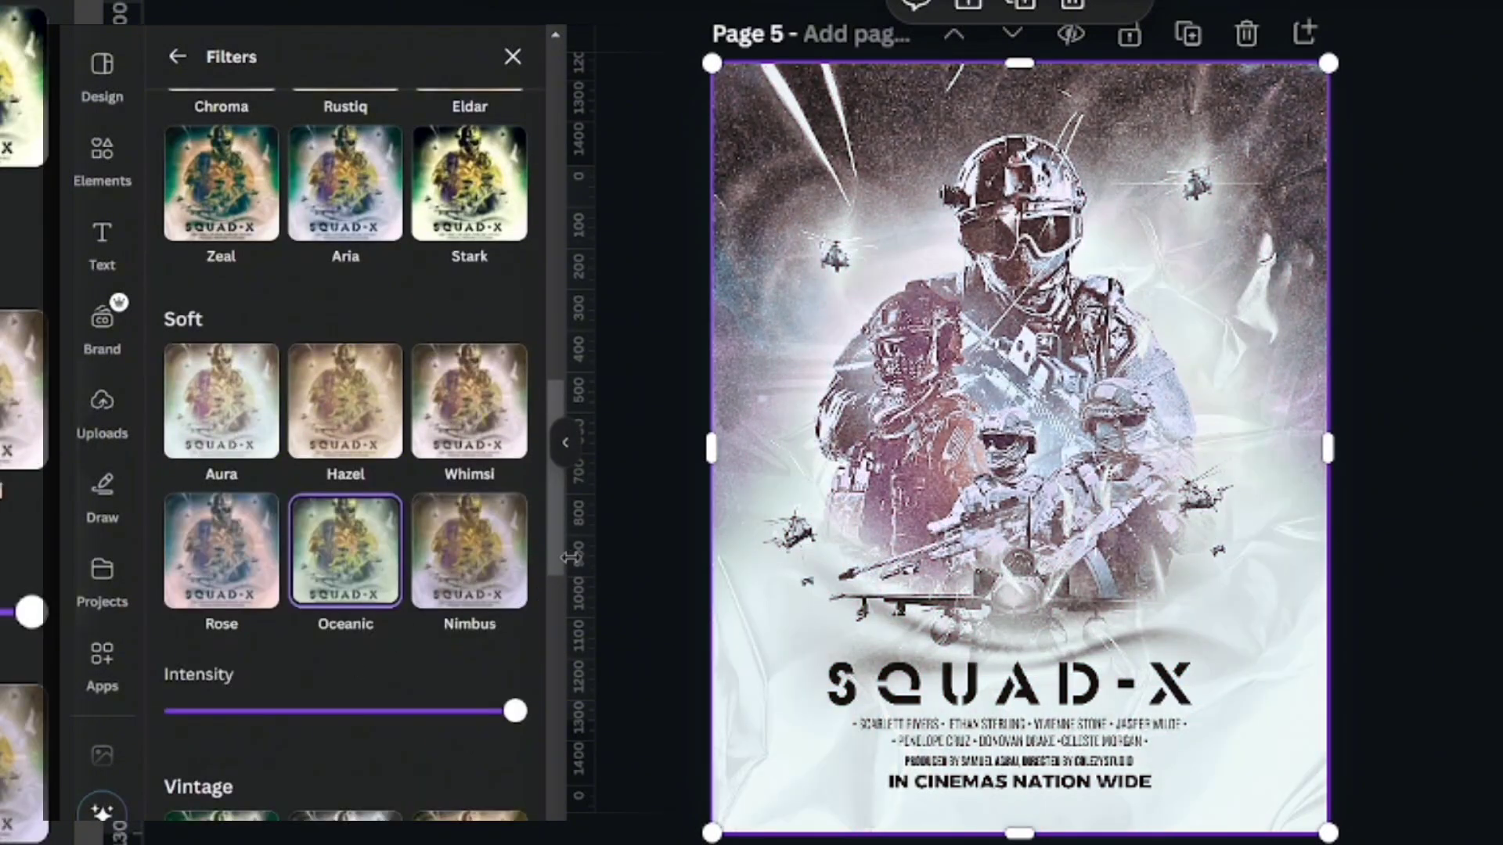
Try the Vivid filters Eldar, Chroma and Rustiq and the Cool filter Polar on the poster image.
left_click_drag(560, 557, 557, 438)
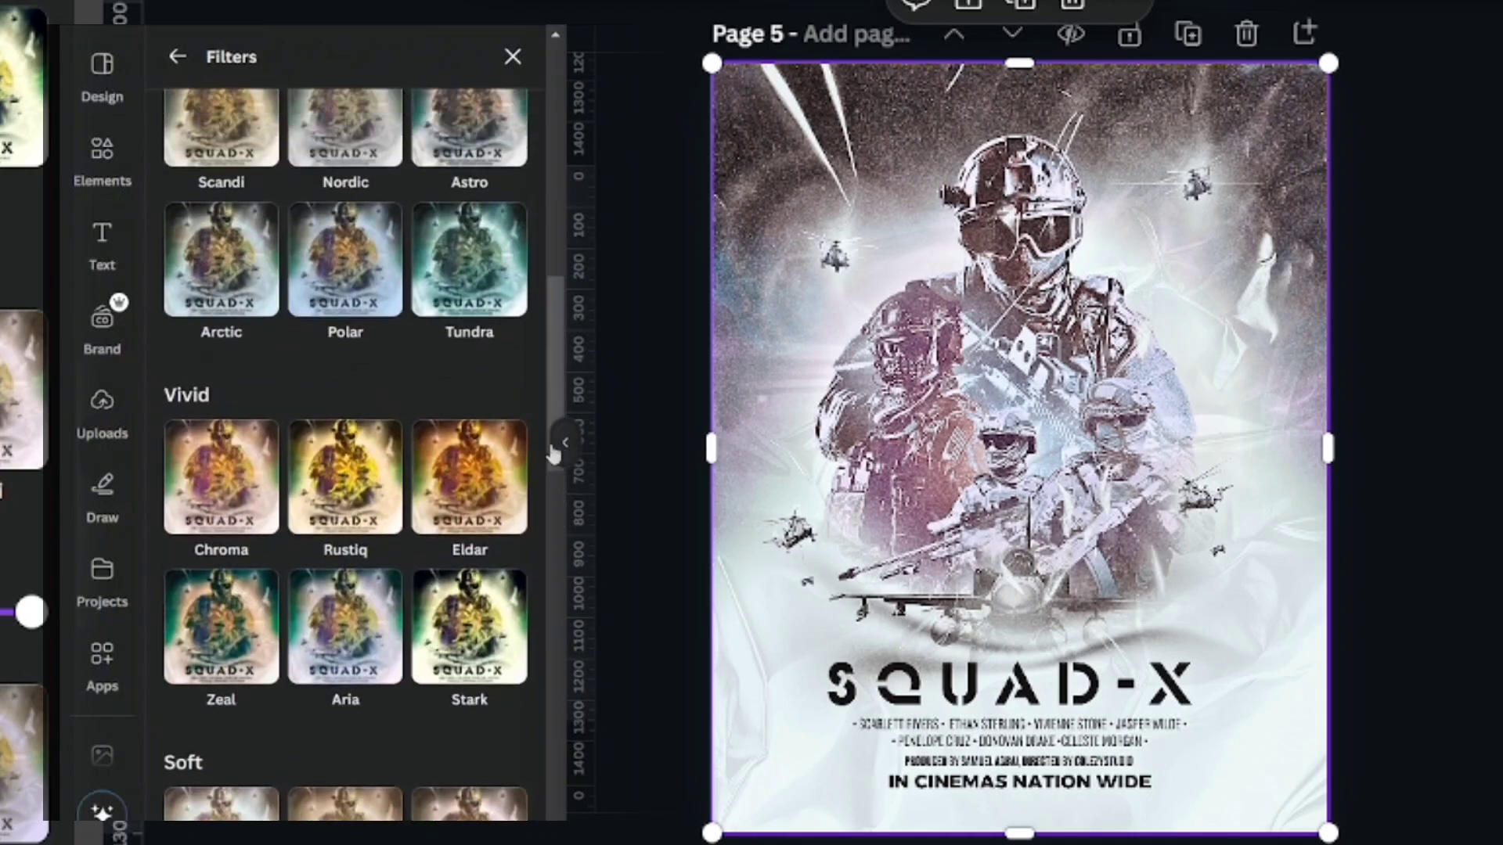
left_click(473, 489)
left_click(227, 481)
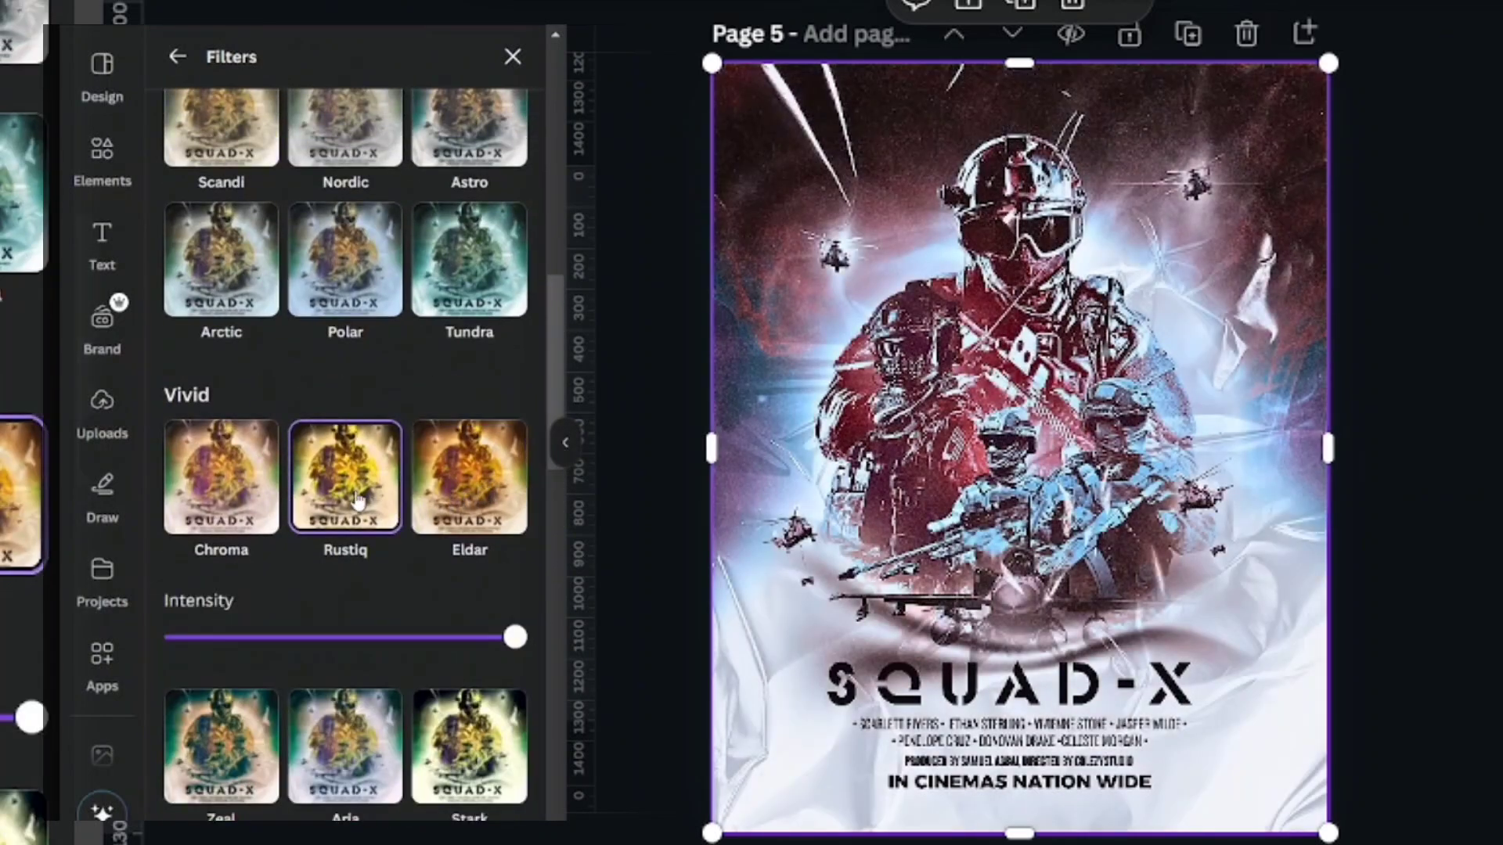
scroll(520, 350, "up", 2)
left_click(366, 456)
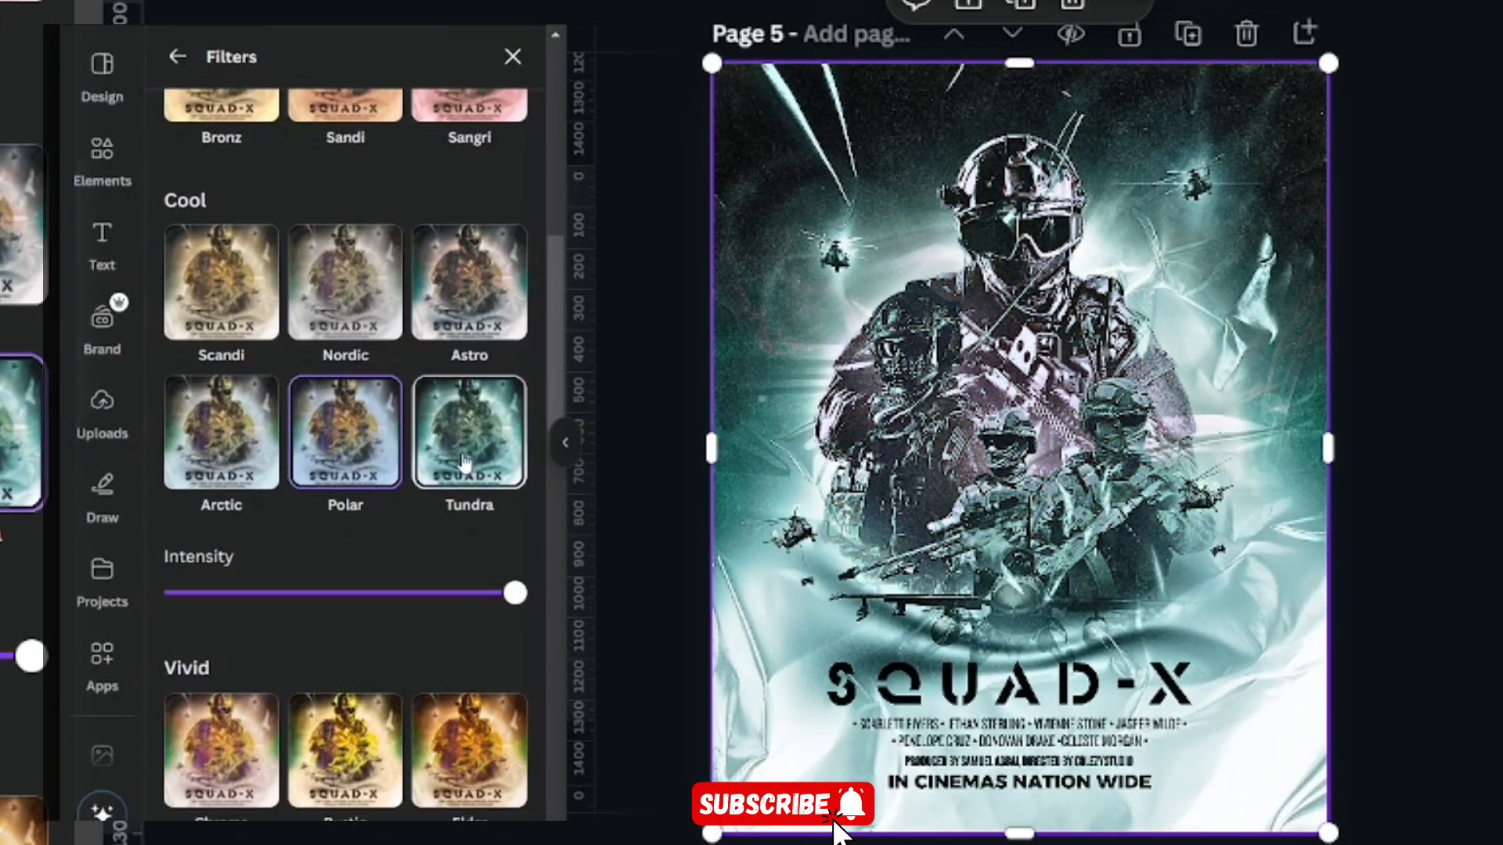
Try the Natural filter Belvedere on the poster image at a reduced intensity of roughly one third.
scroll(470, 434, "up", 6)
left_click(345, 476)
left_click_drag(515, 635, 295, 636)
left_click_drag(558, 288, 559, 223)
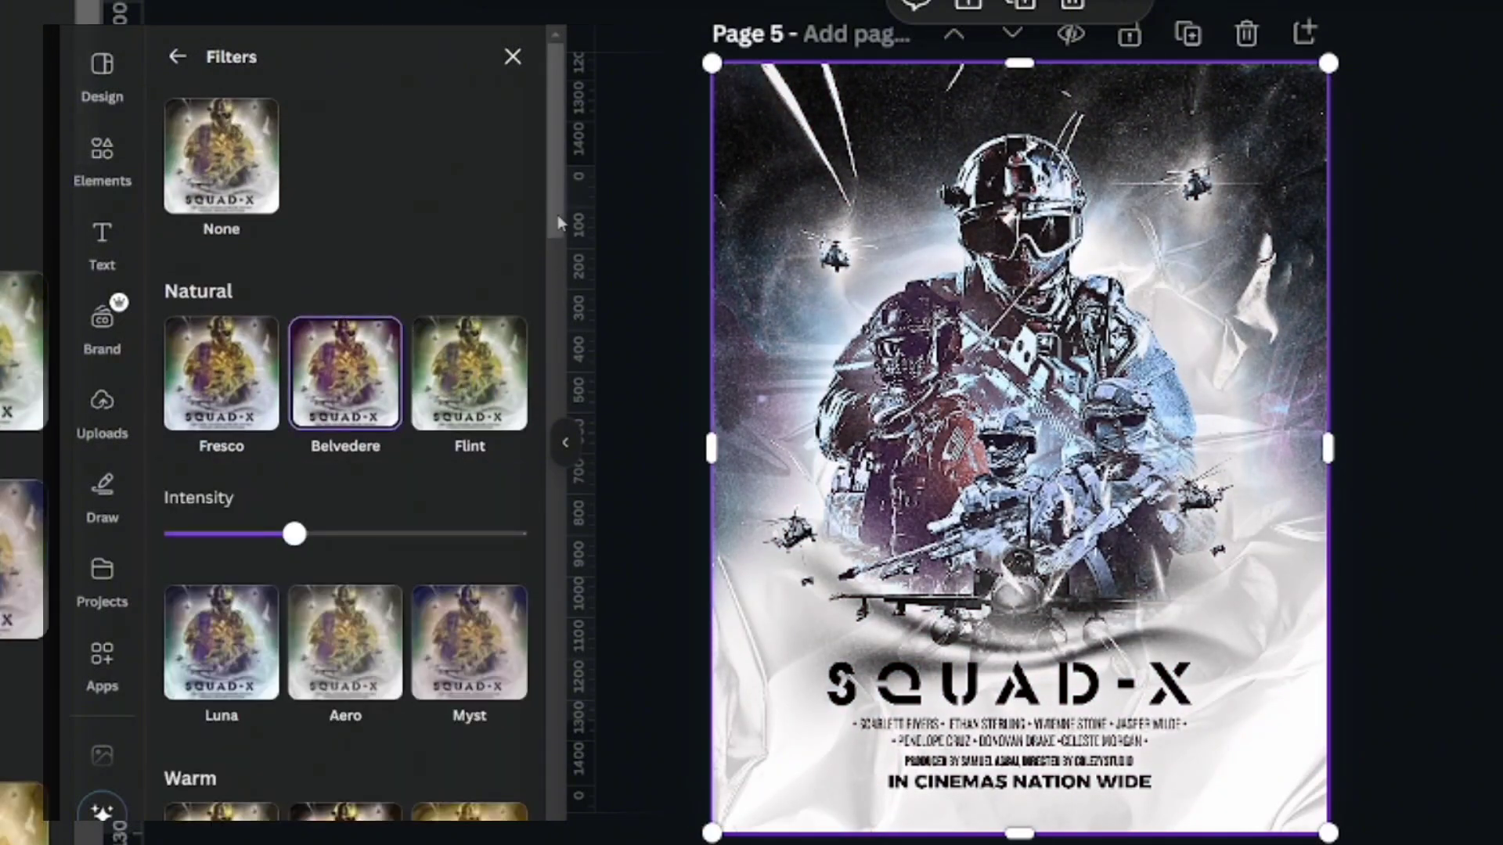
Apply the Cool filter Tundra at slightly above half intensity and reopen the poster image's Adjust settings.
left_click_drag(558, 225, 558, 396)
left_click(489, 538)
left_click_drag(297, 690, 356, 690)
left_click(177, 56)
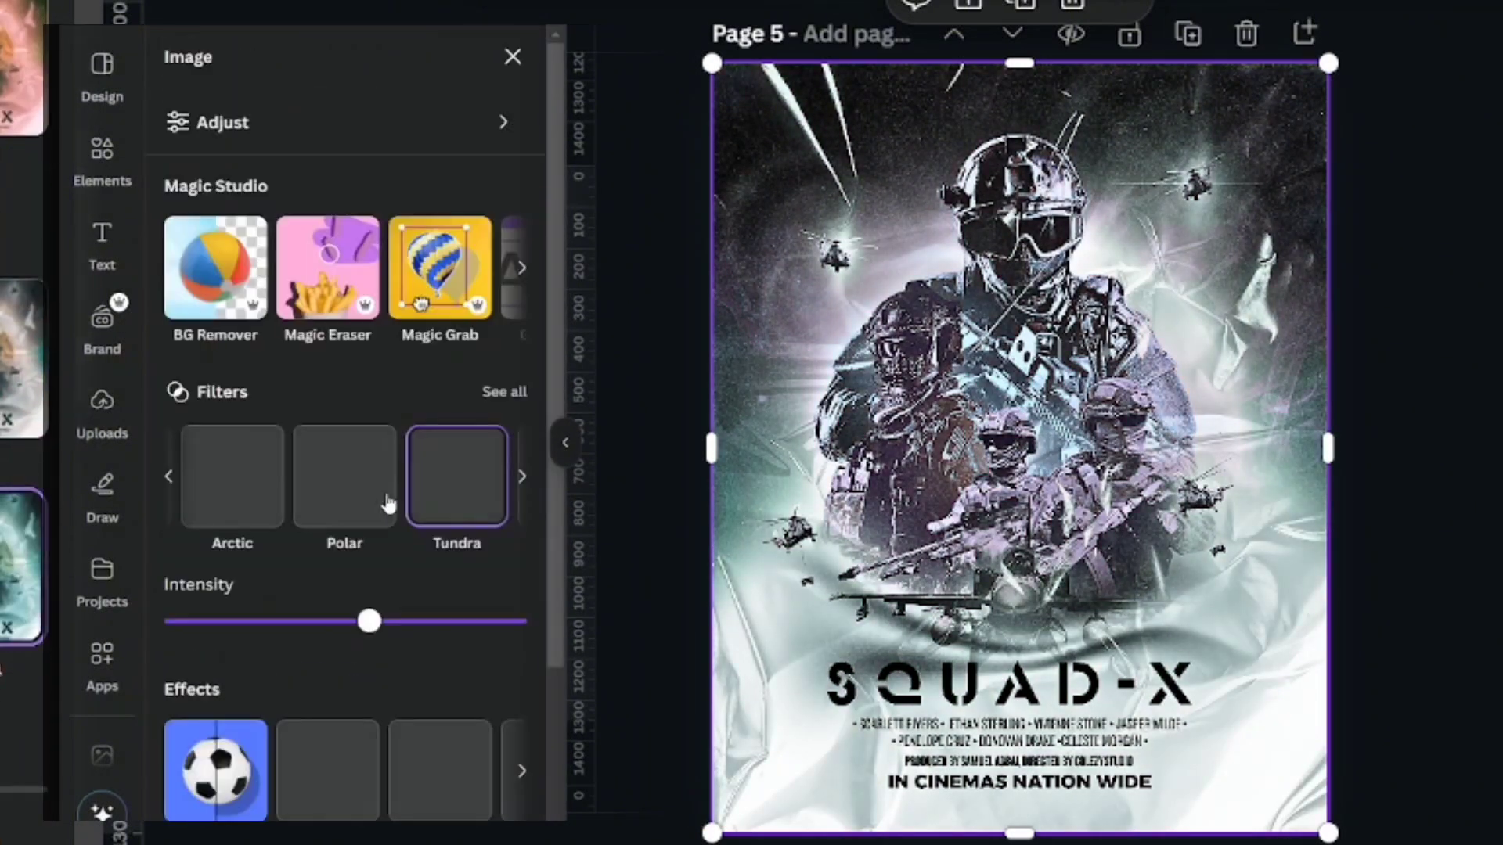
scroll(507, 407, "down", 1)
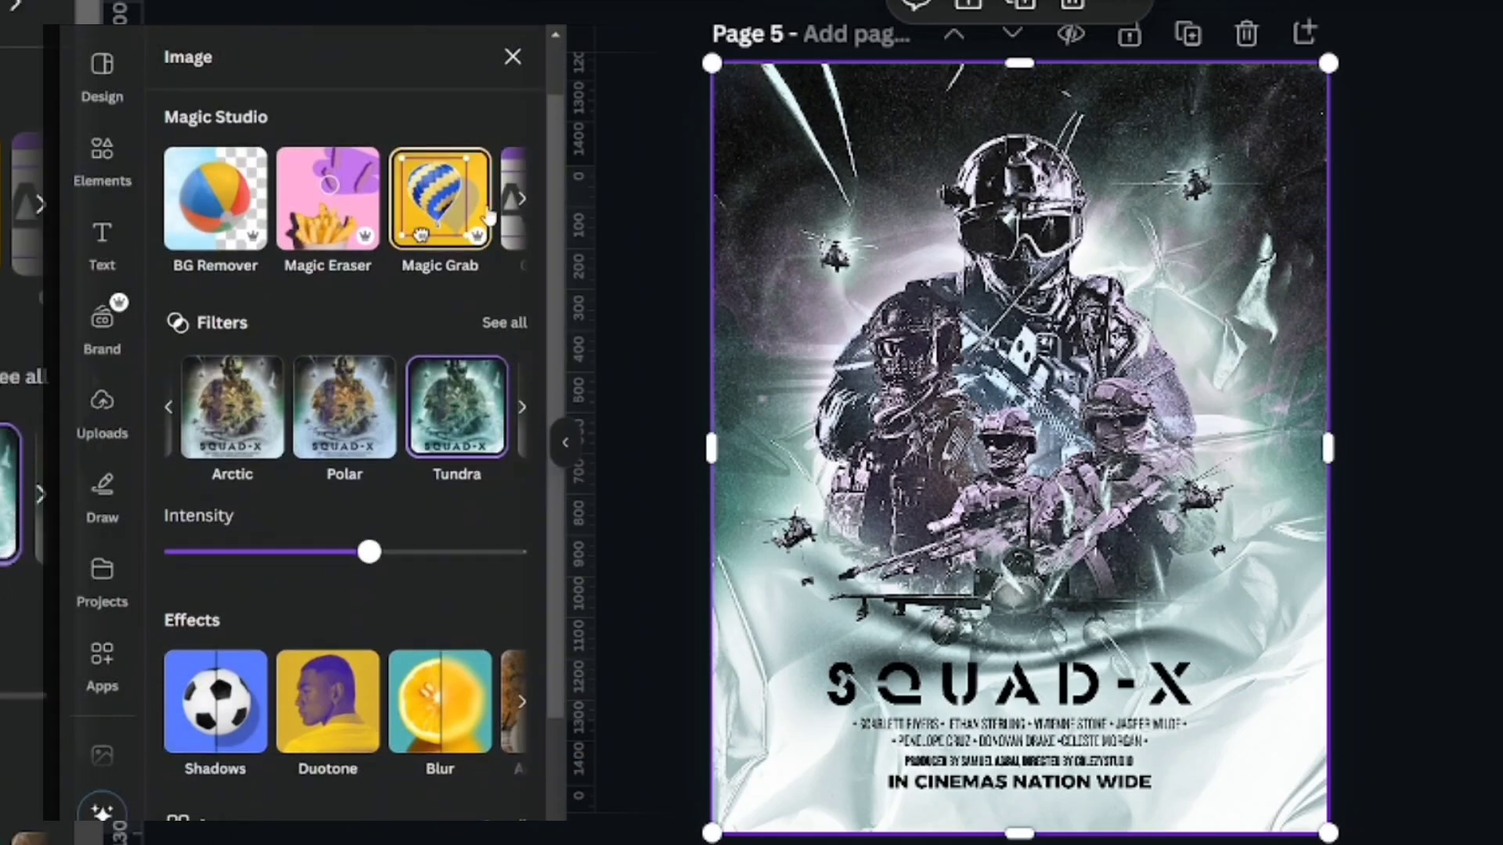
scroll(551, 324, "up", 1)
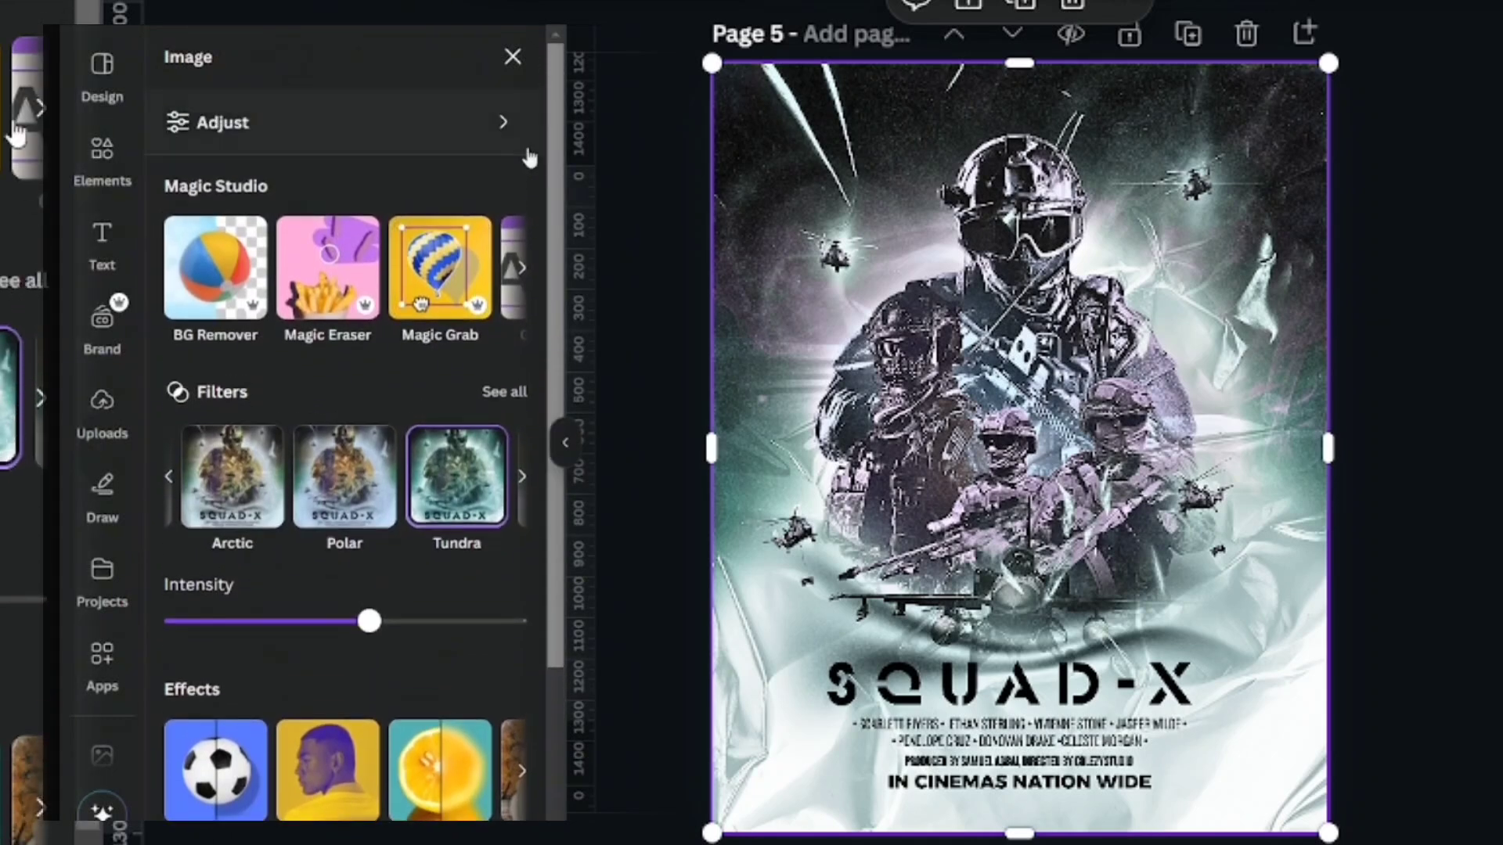
left_click(509, 127)
scroll(305, 241, "down", 2)
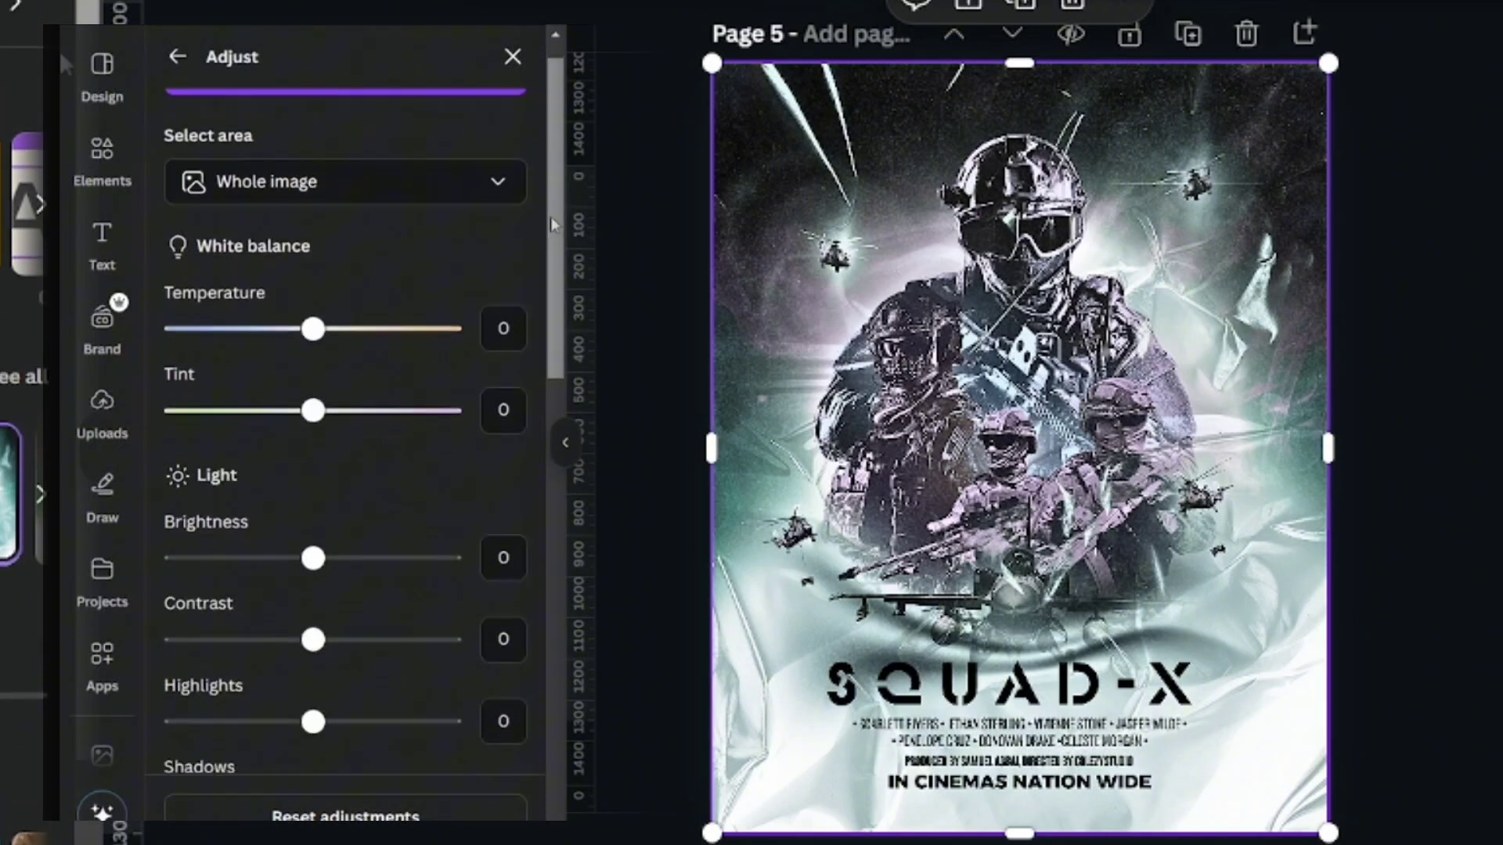
Set the whole image's white balance to temperature -34 and tint 17.
left_click_drag(303, 241, 262, 260)
left_click_drag(313, 320, 348, 325)
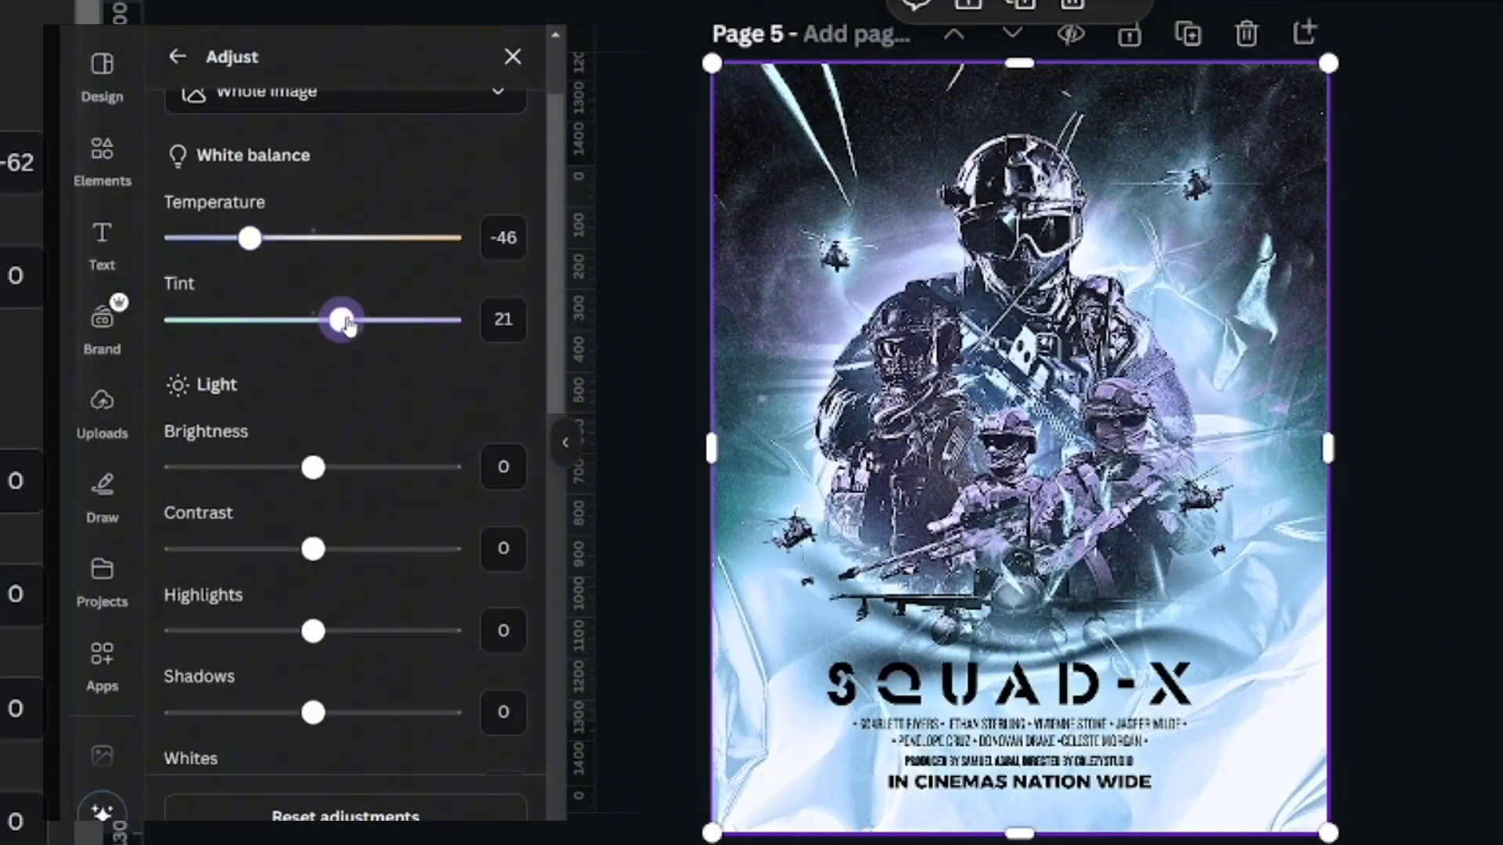
left_click_drag(254, 243, 266, 240)
left_click_drag(330, 323, 319, 321)
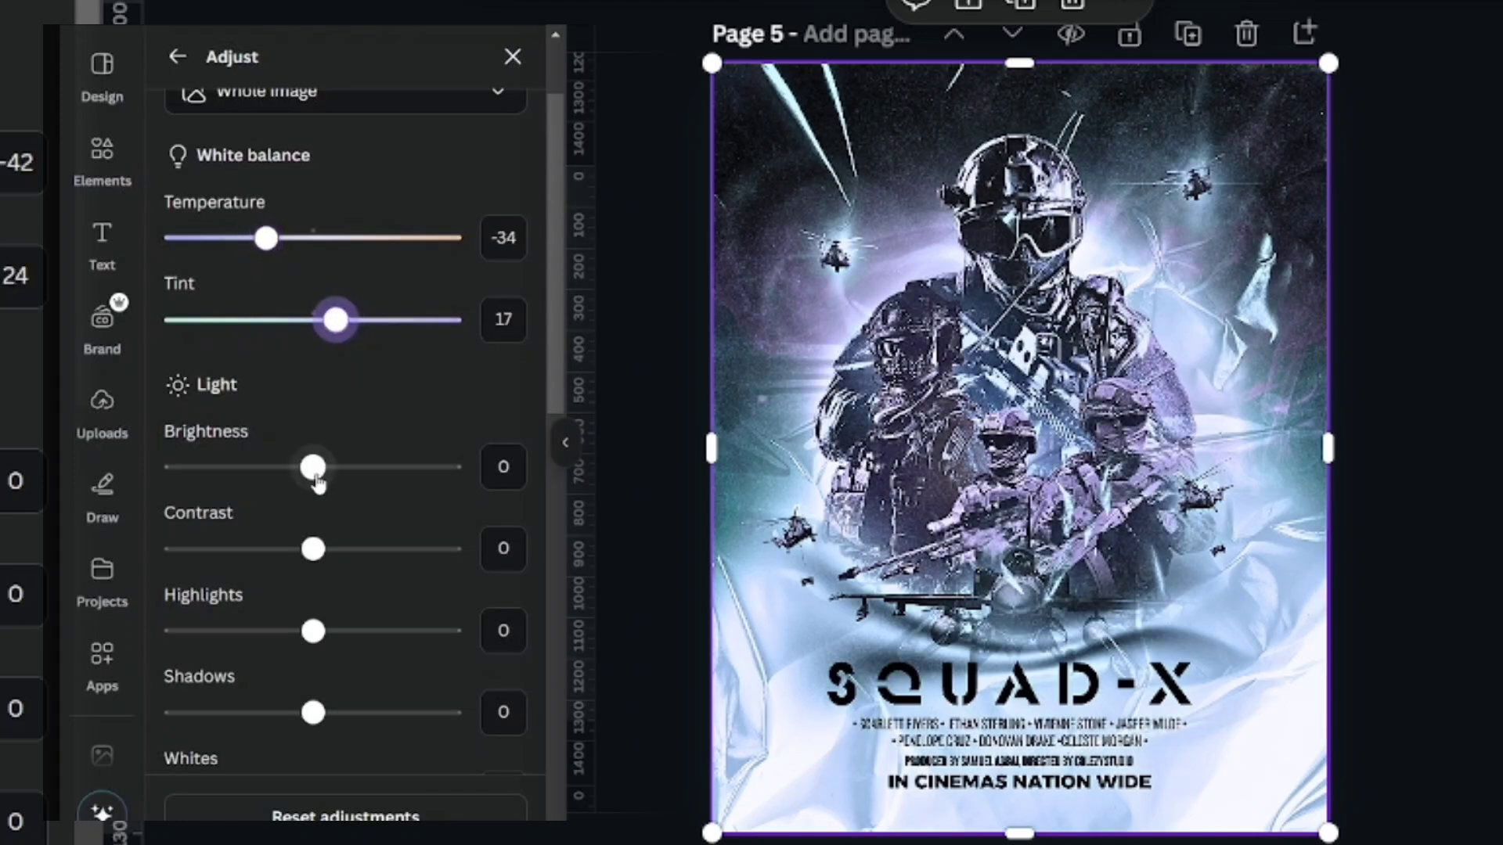
Set the poster image's brightness to -39 and its contrast to 13.
left_click_drag(313, 468, 279, 463)
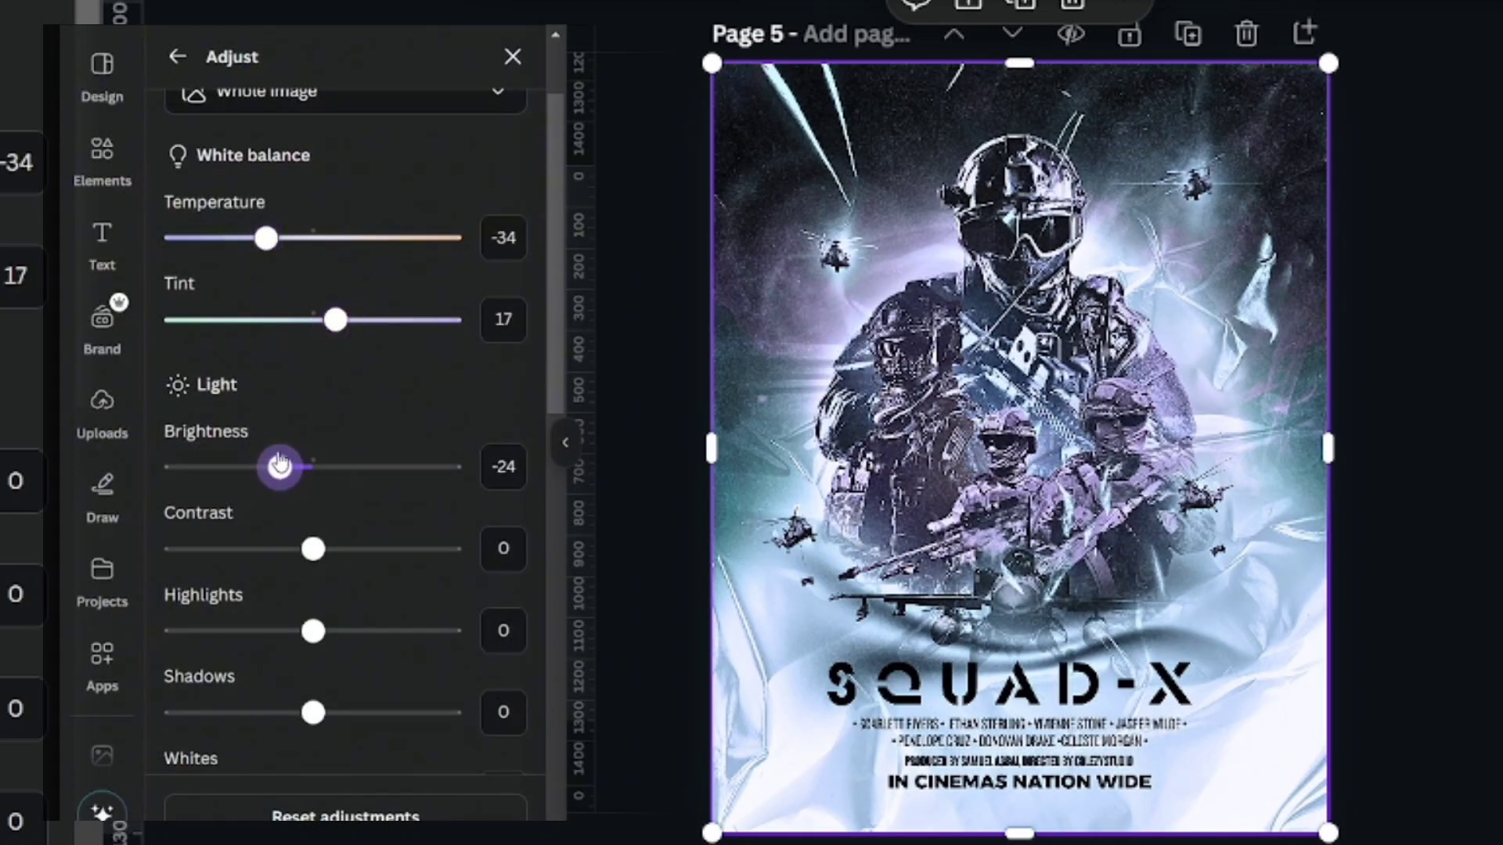
scroll(341, 400, "down", 3)
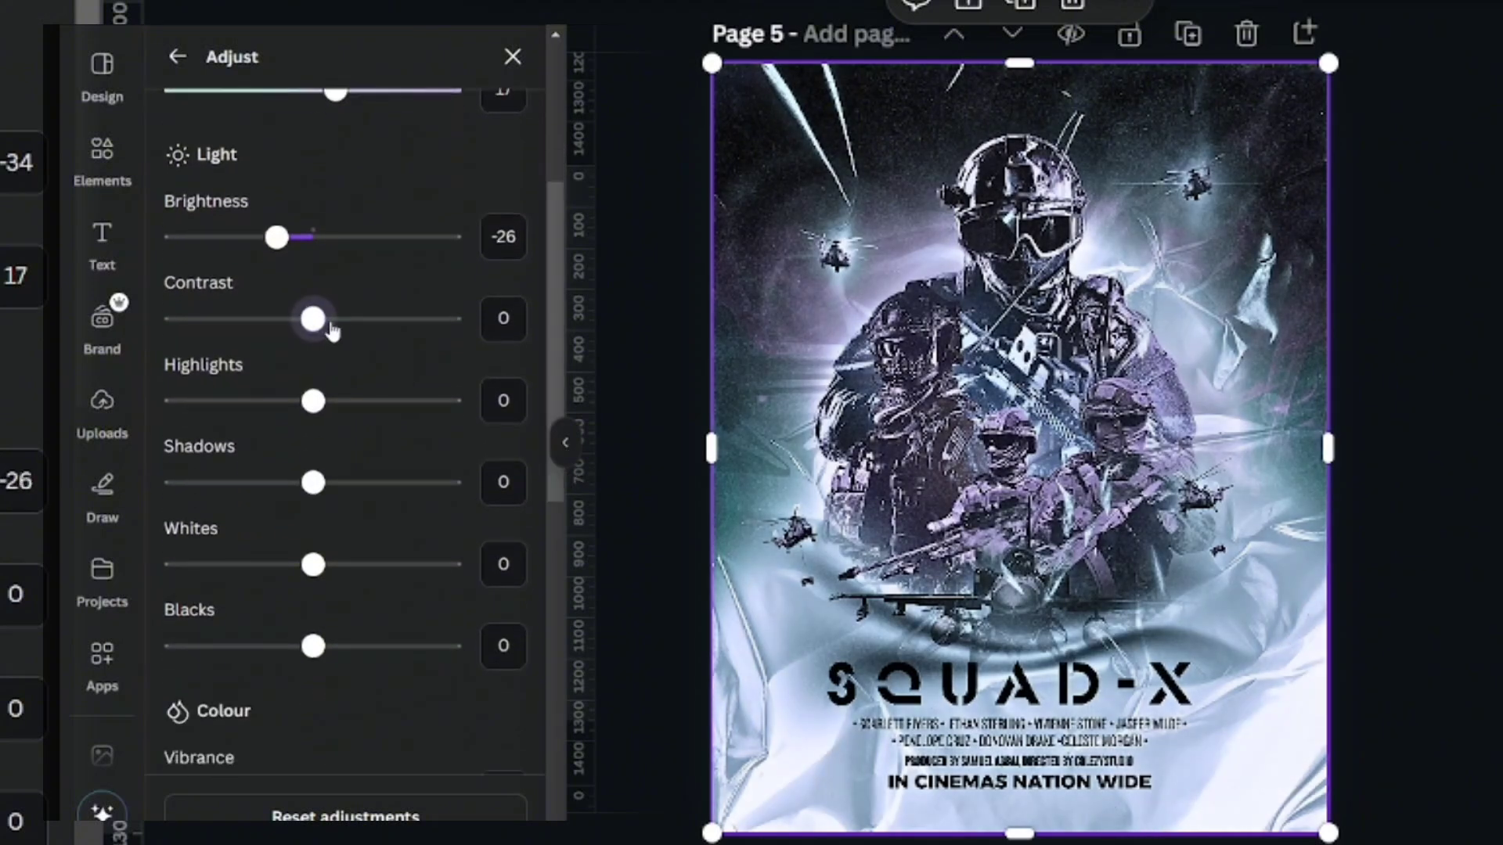
mouse_move(333, 329)
left_mouse_down()
mouse_move(346, 325)
mouse_move(330, 322)
left_mouse_up()
left_click_drag(273, 243, 260, 237)
Refine the poster image's adjustments to brightness -21, temperature -52 and tint 13.
scroll(539, 318, "up", 3)
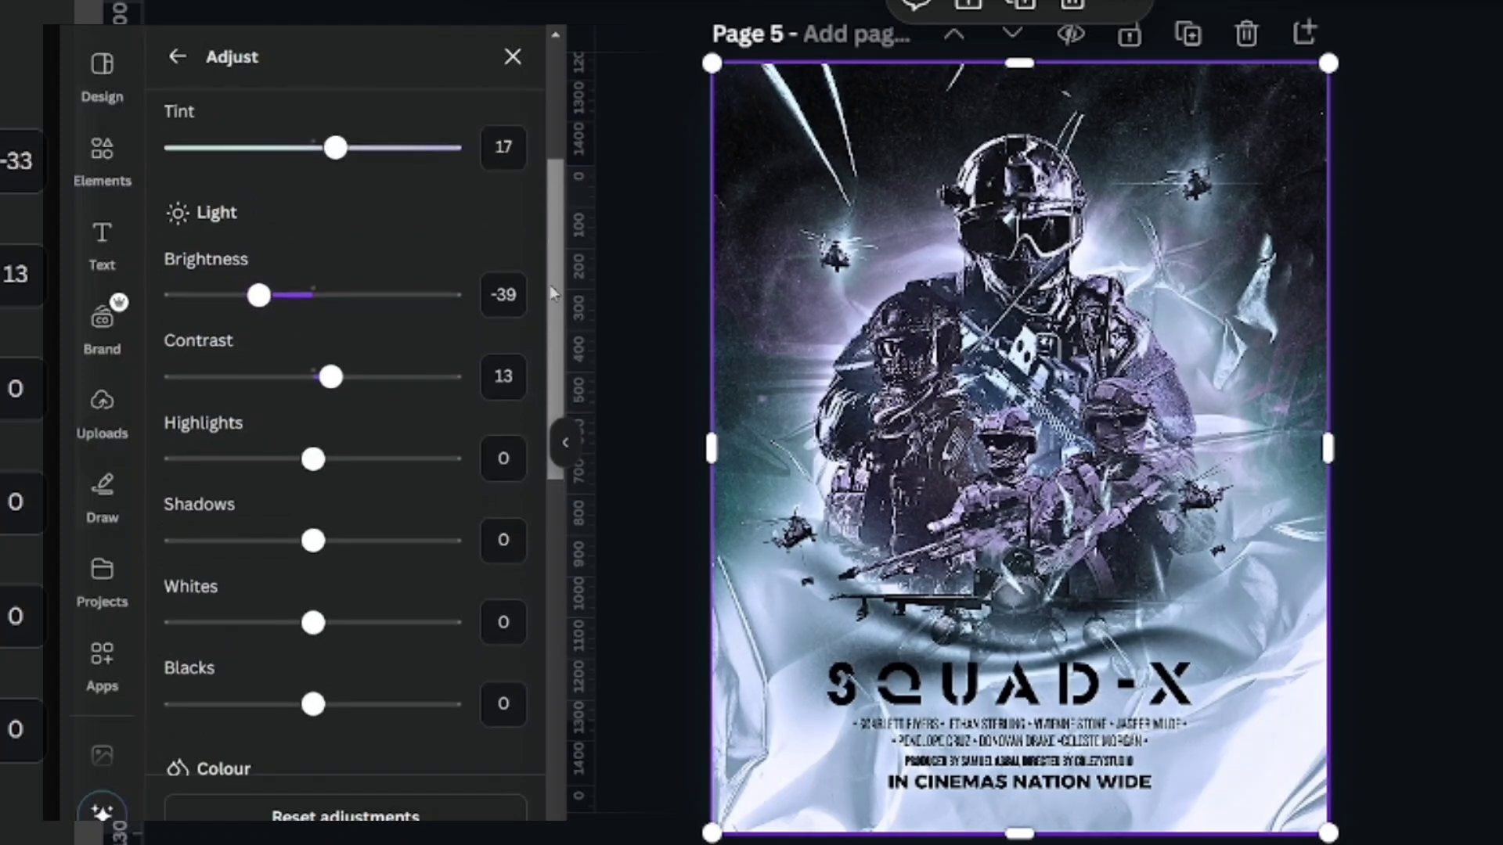
left_click_drag(259, 368, 283, 367)
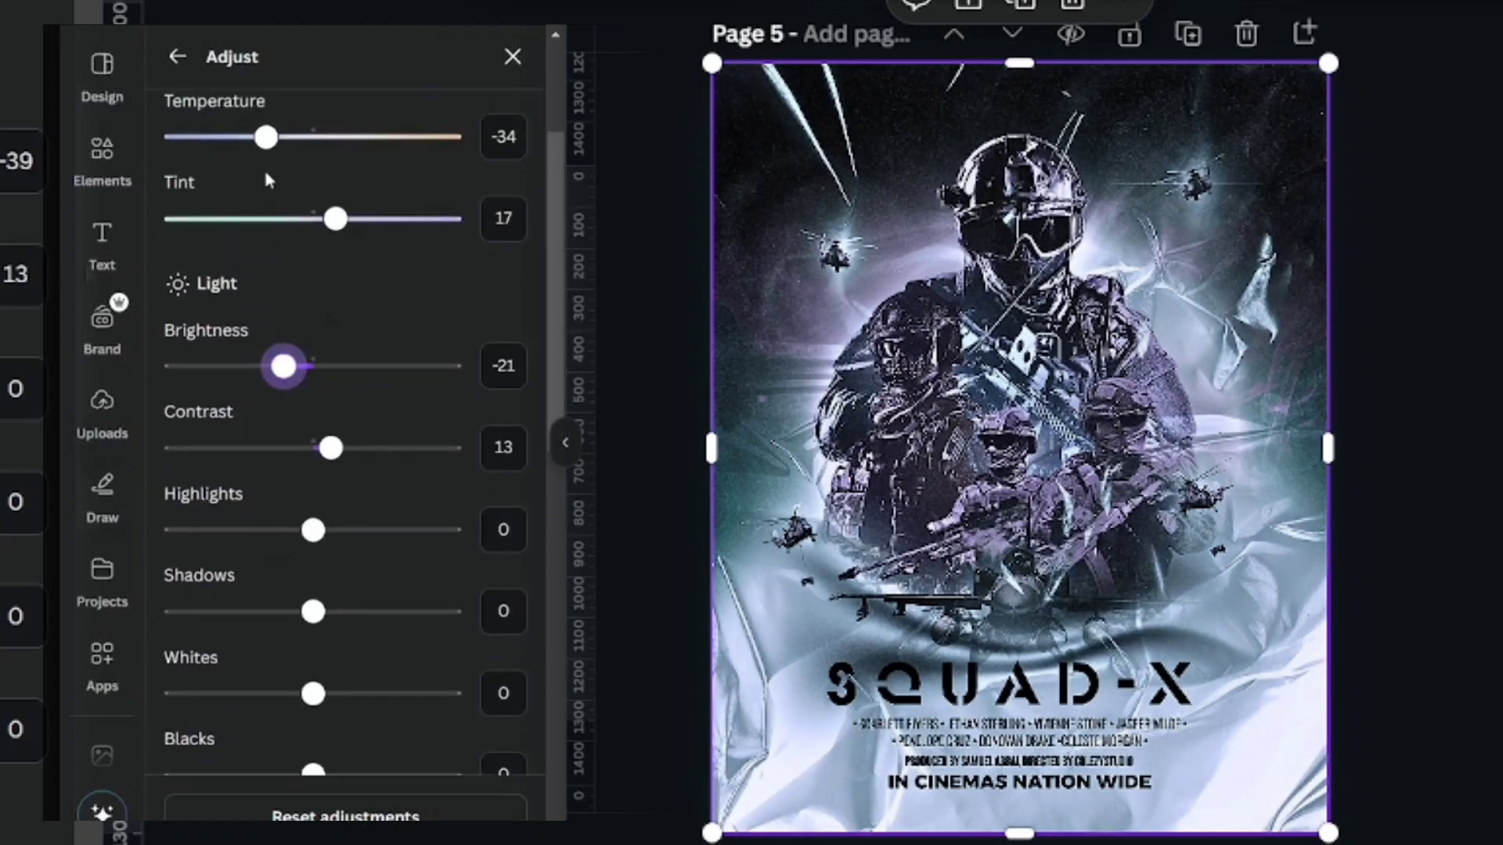
mouse_move(266, 137)
left_mouse_down()
mouse_move(215, 151)
mouse_move(242, 148)
left_mouse_up()
left_click_drag(338, 226, 332, 226)
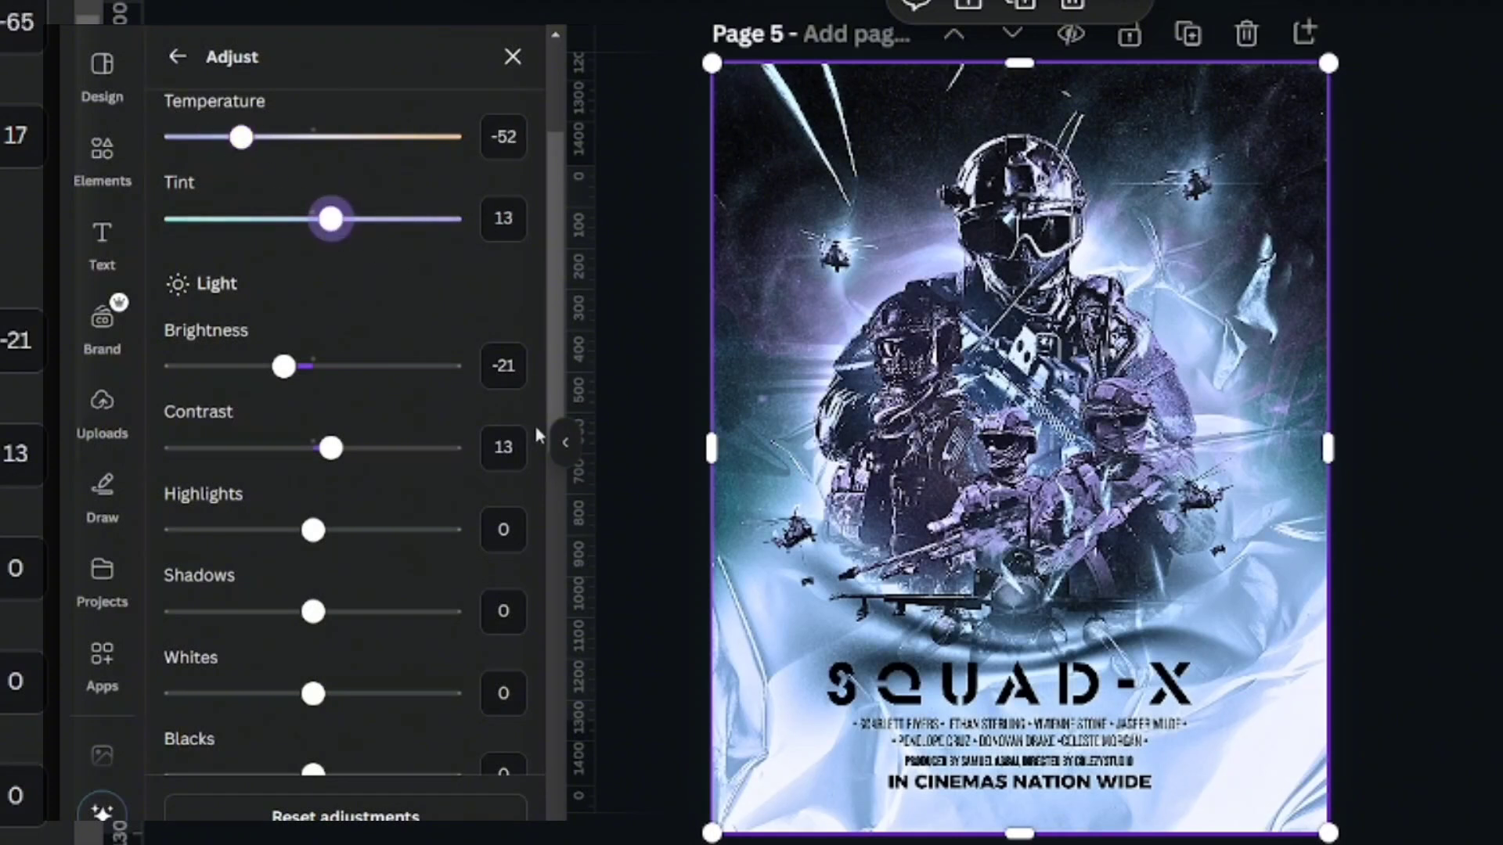
Set the poster image's highlights to 33, blacks to -21 and whites to 11.
scroll(534, 421, "down", 4)
scroll(528, 462, "up", 1)
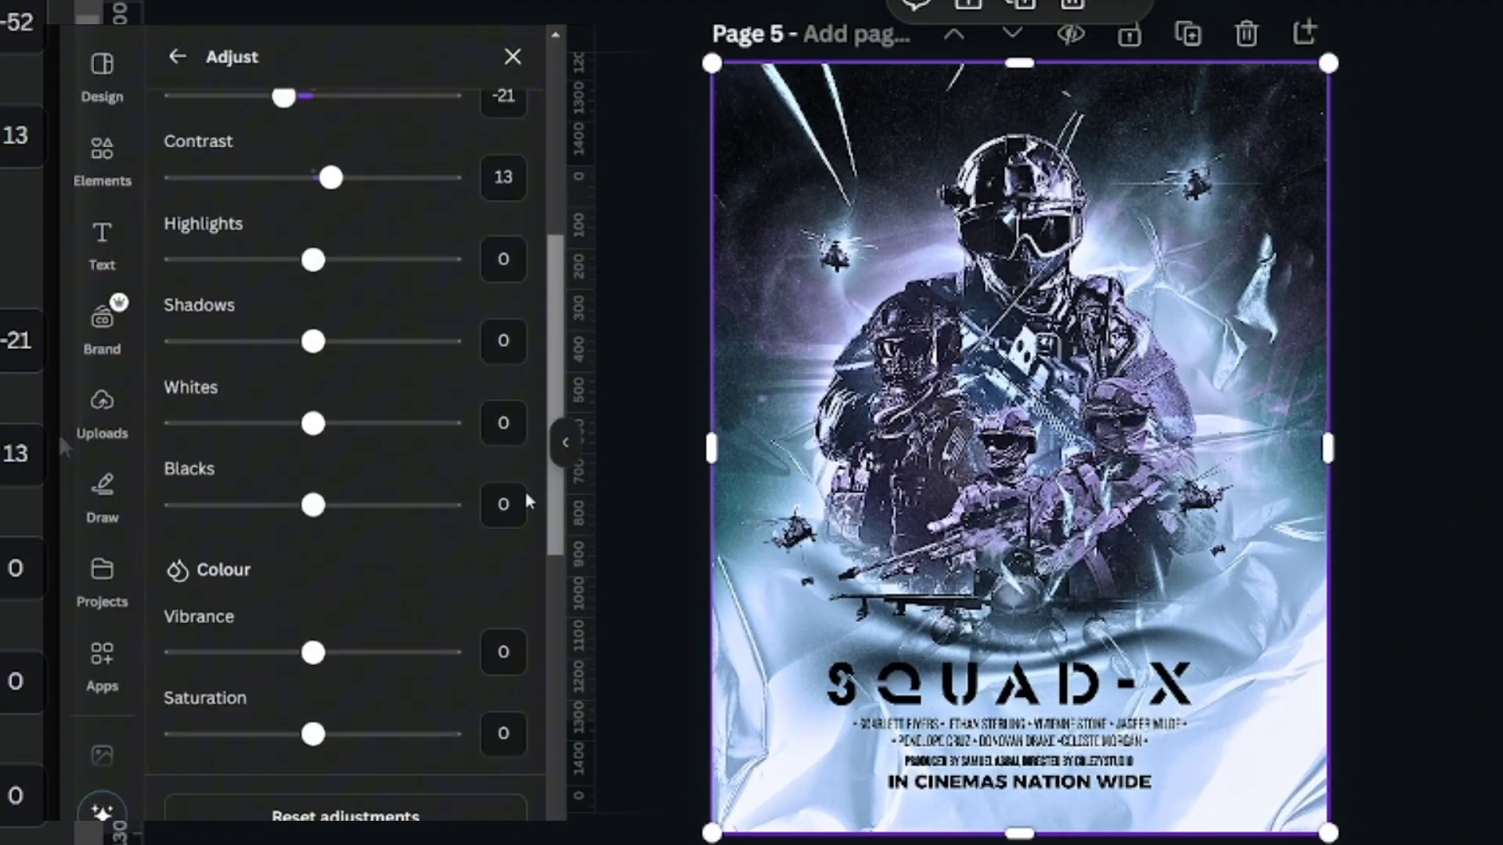
left_click_drag(312, 260, 358, 303)
left_click_drag(317, 505, 285, 505)
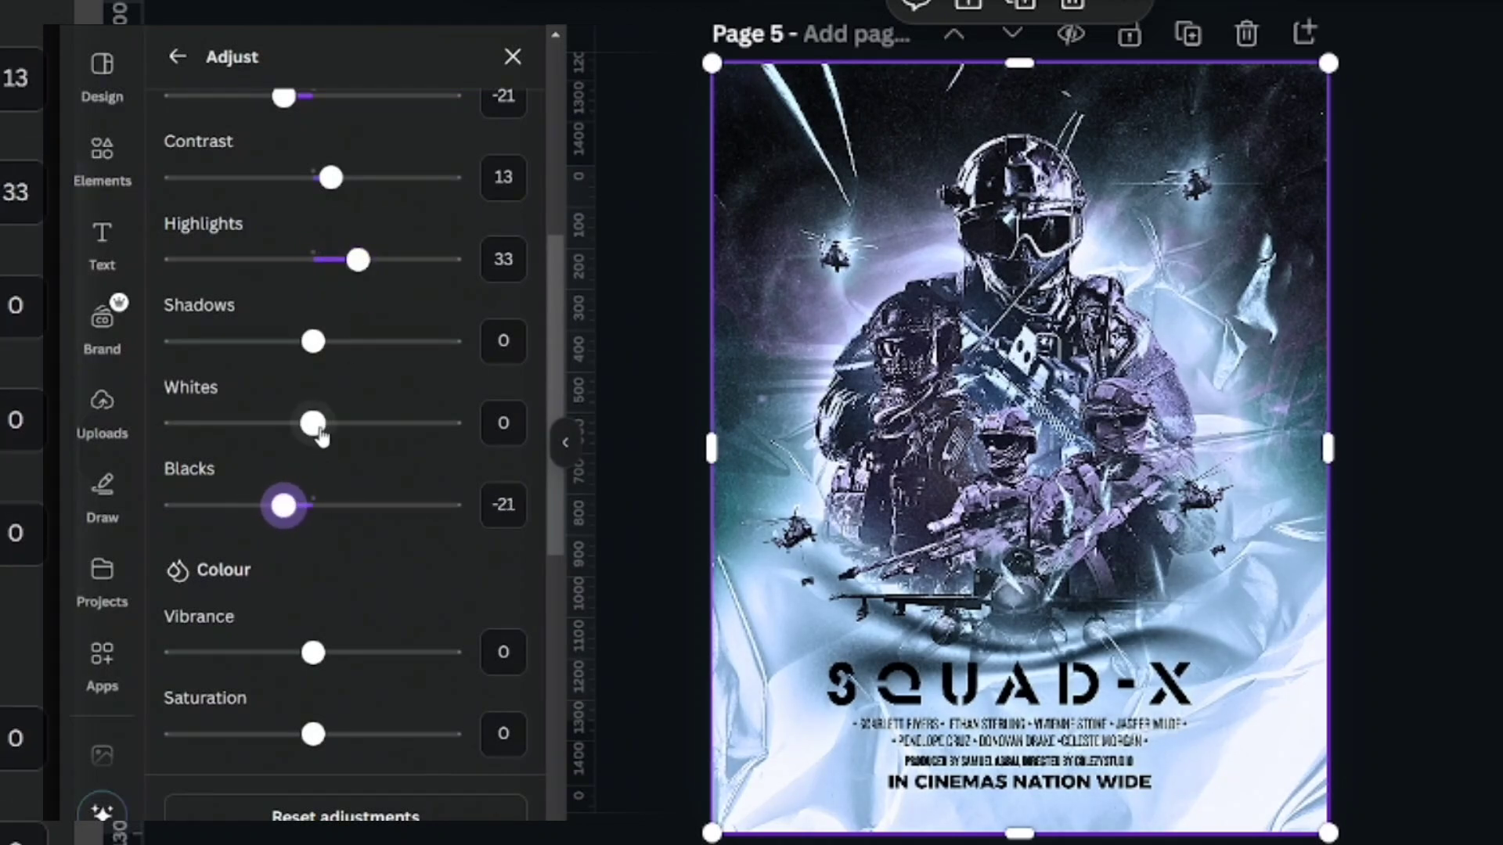
left_click_drag(313, 423, 340, 434)
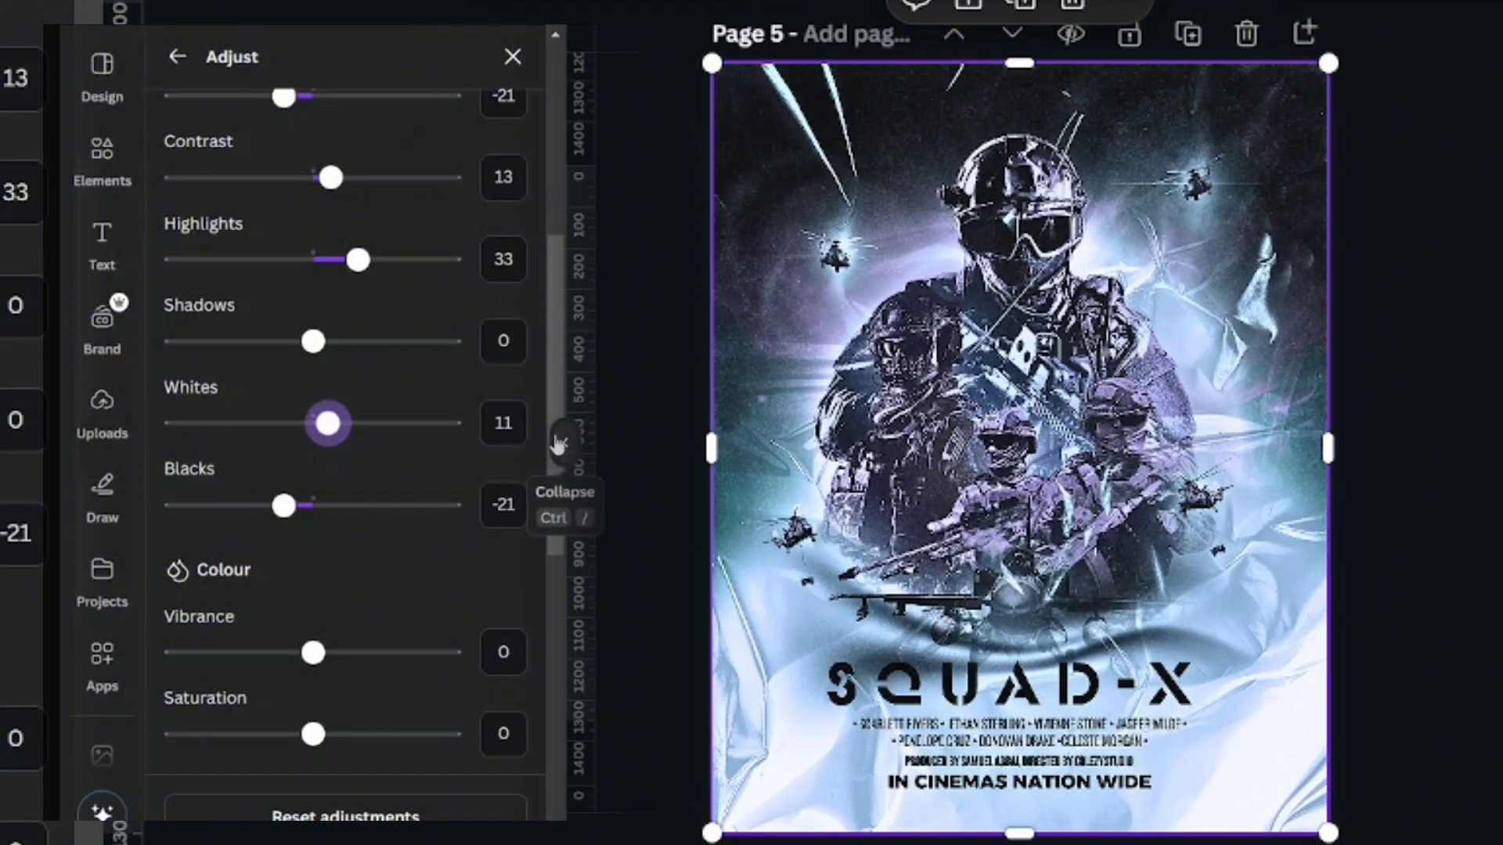
Adjust the selected colour in the image's colour edit to hue 82, saturation 34 and brightness 21.
scroll(540, 508, "down", 5)
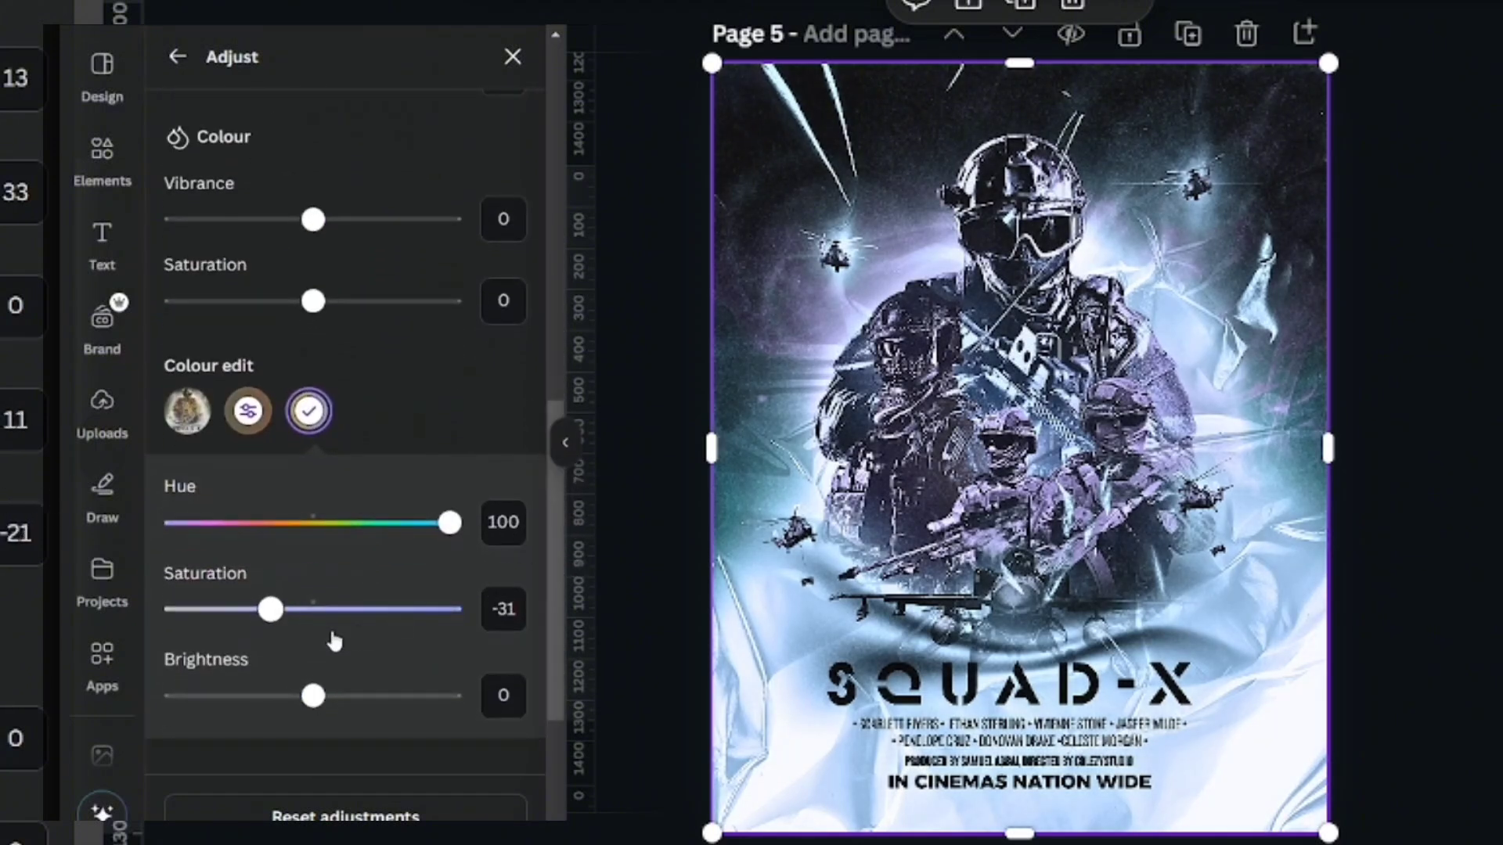
left_click_drag(270, 609, 357, 612)
mouse_move(443, 529)
left_mouse_down()
mouse_move(232, 539)
mouse_move(429, 546)
left_mouse_up()
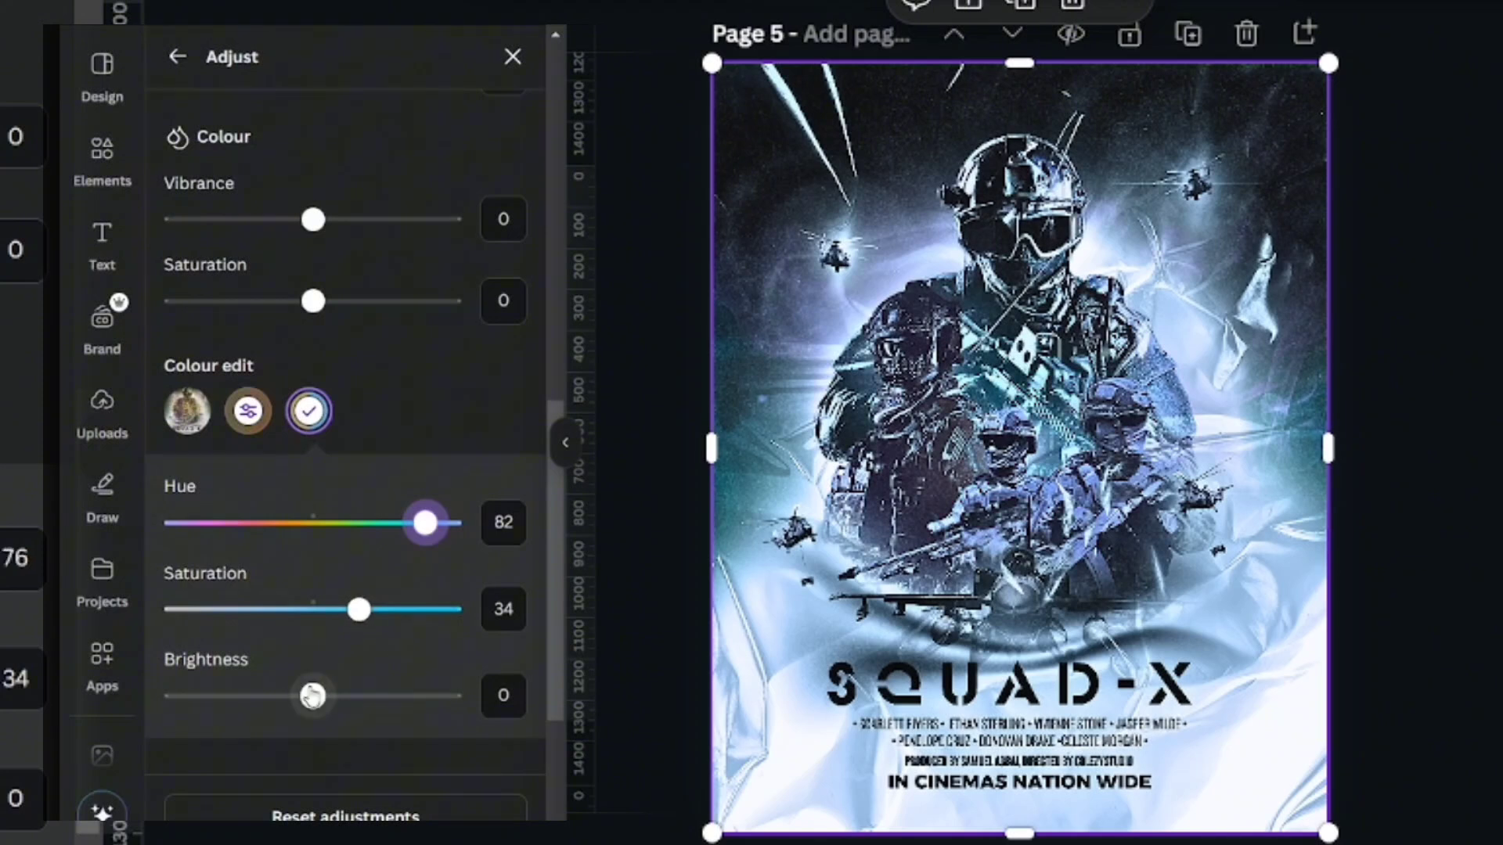
mouse_move(313, 695)
left_mouse_down()
mouse_move(283, 697)
mouse_move(341, 695)
left_mouse_up()
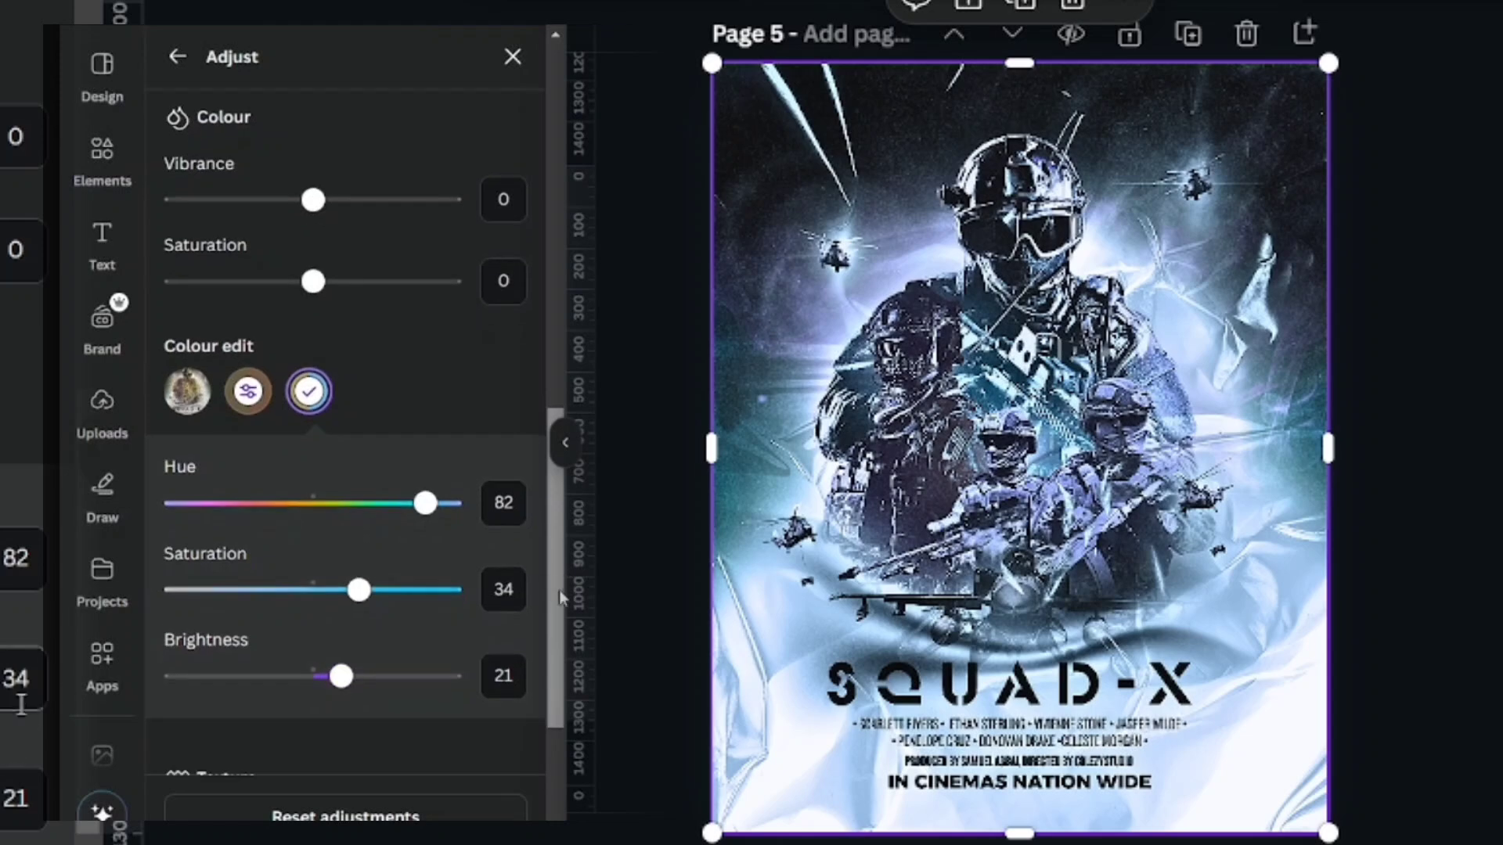
left_click_drag(559, 590, 556, 284)
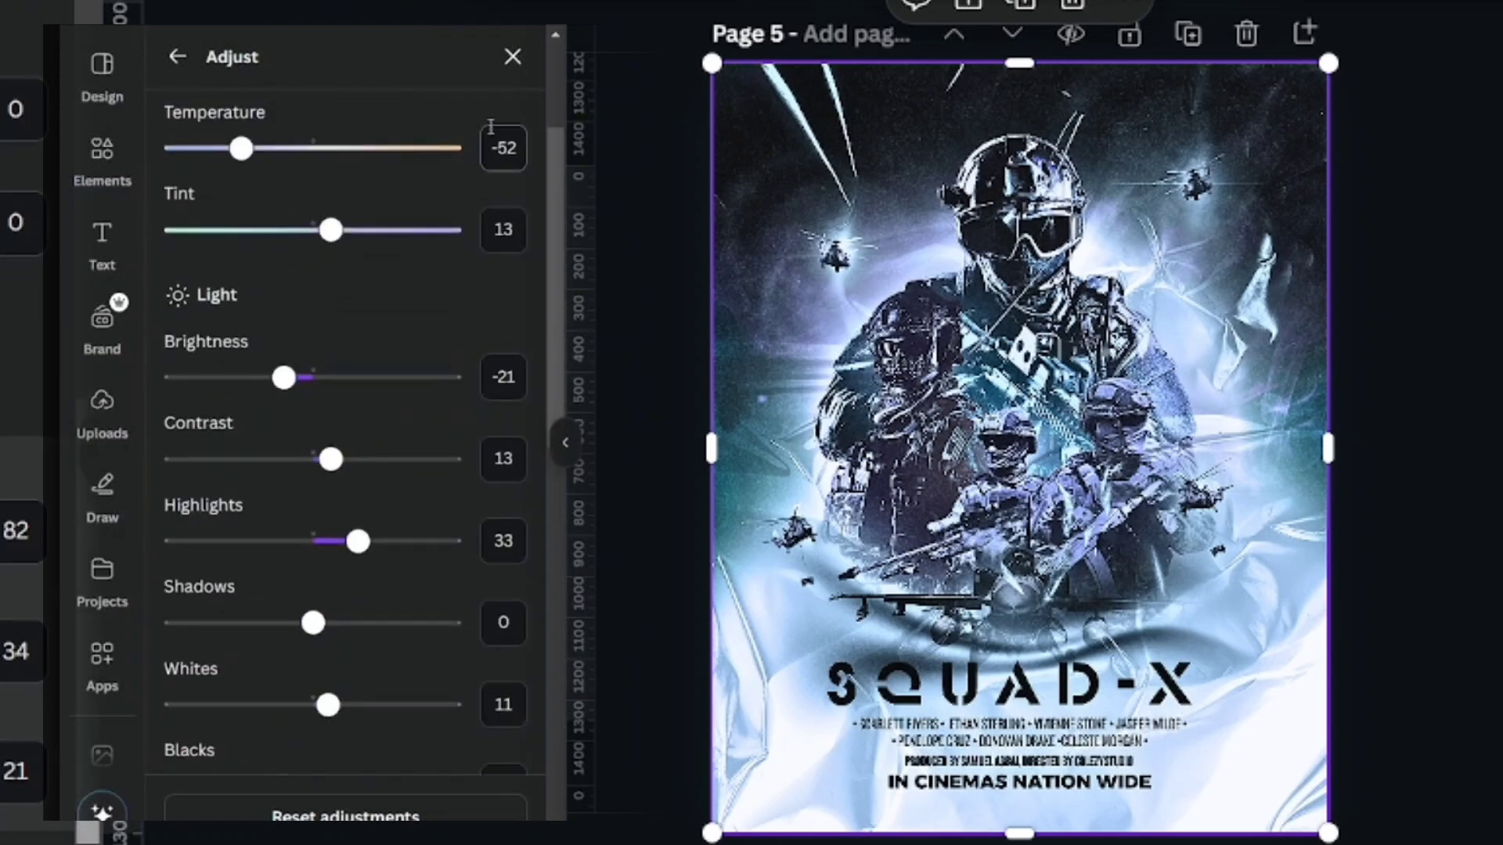
left_click(177, 56)
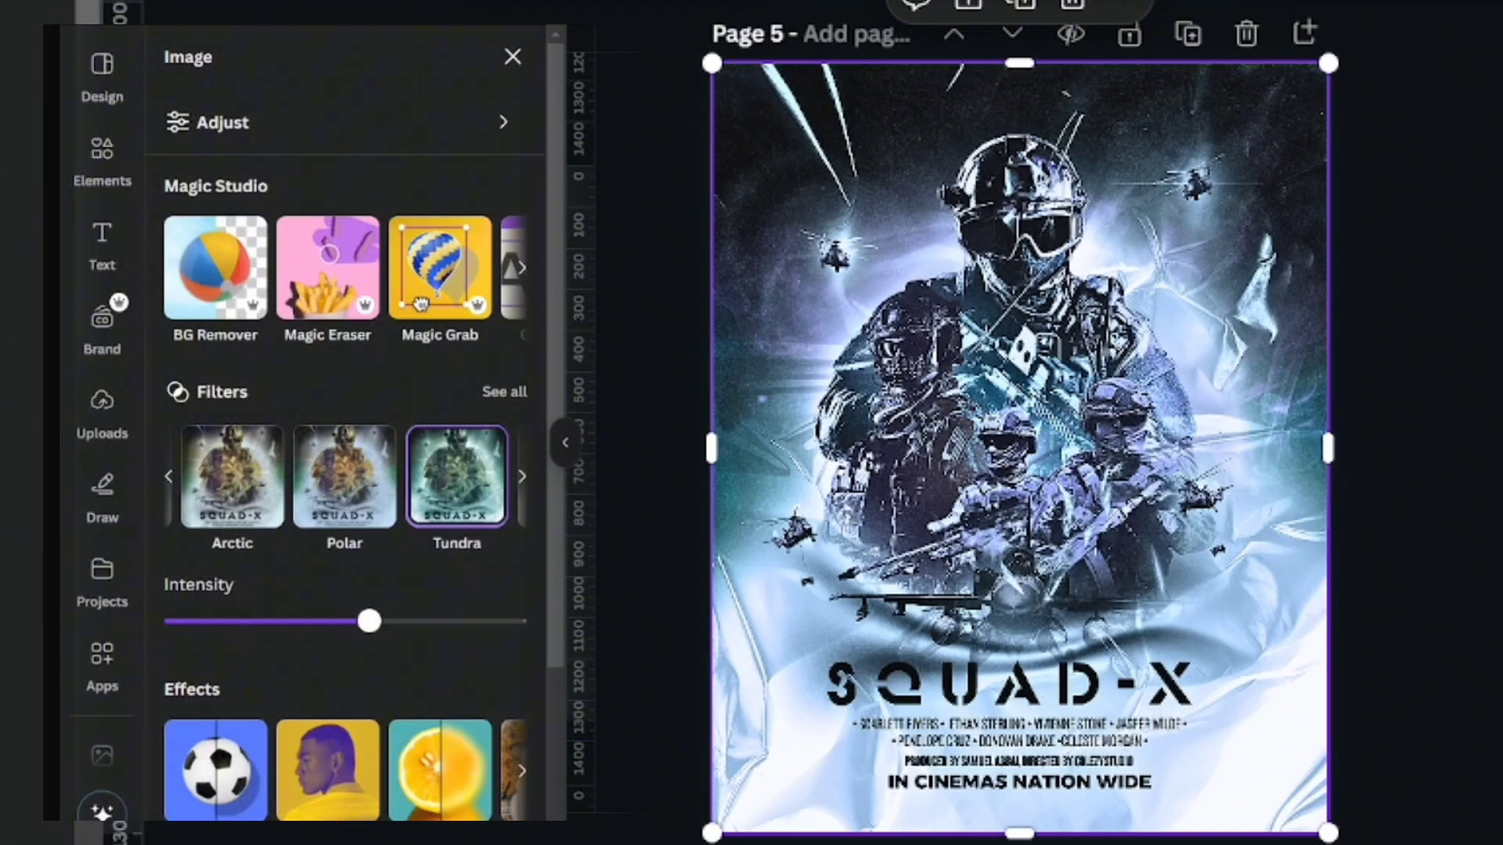
Add a subheading text box to the poster reading "COLEZY STUDIO".
left_click(102, 160)
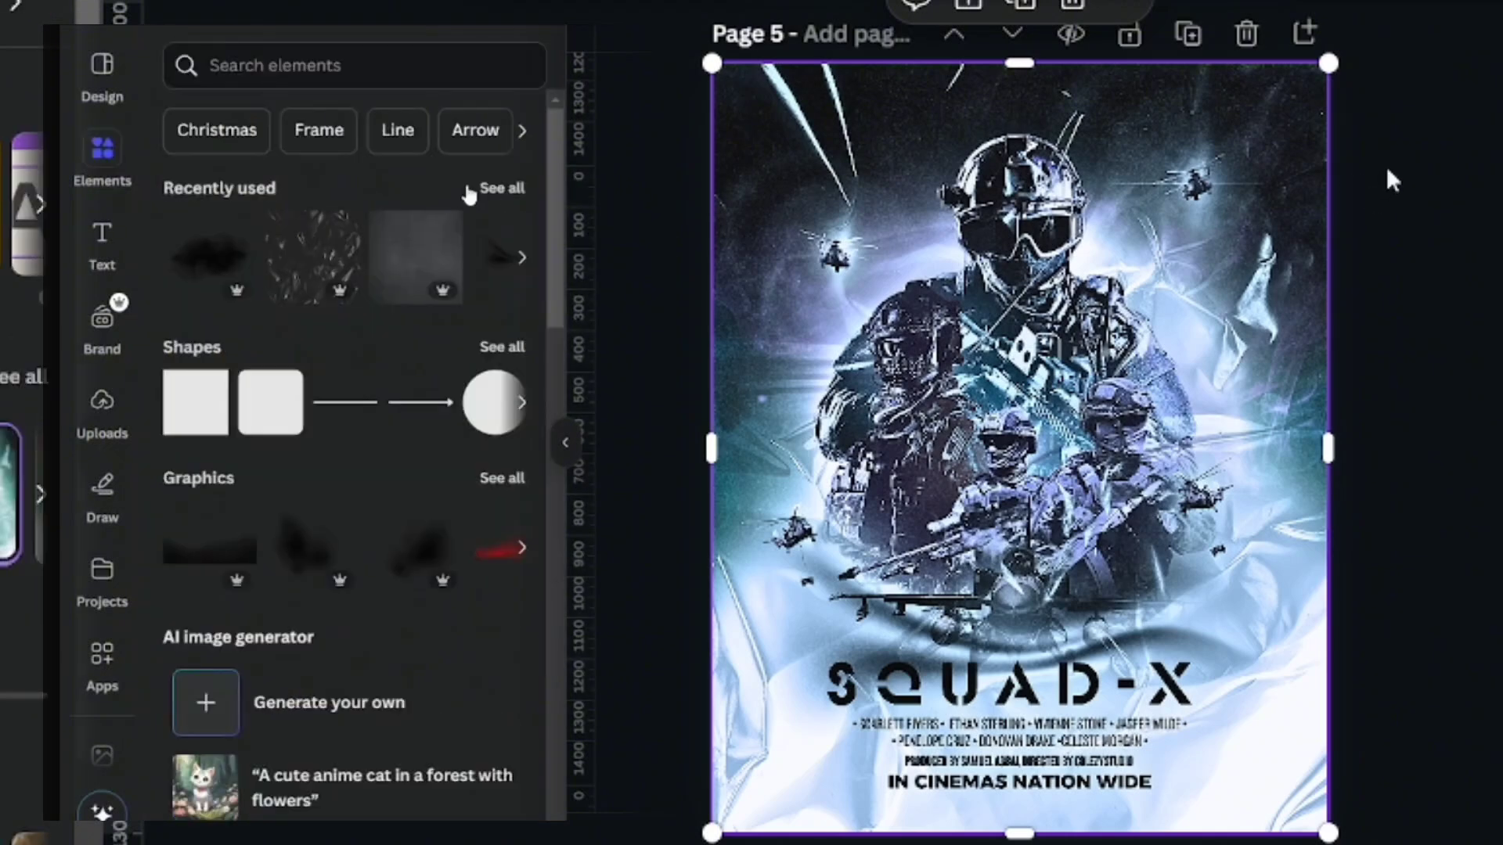
left_click(101, 239)
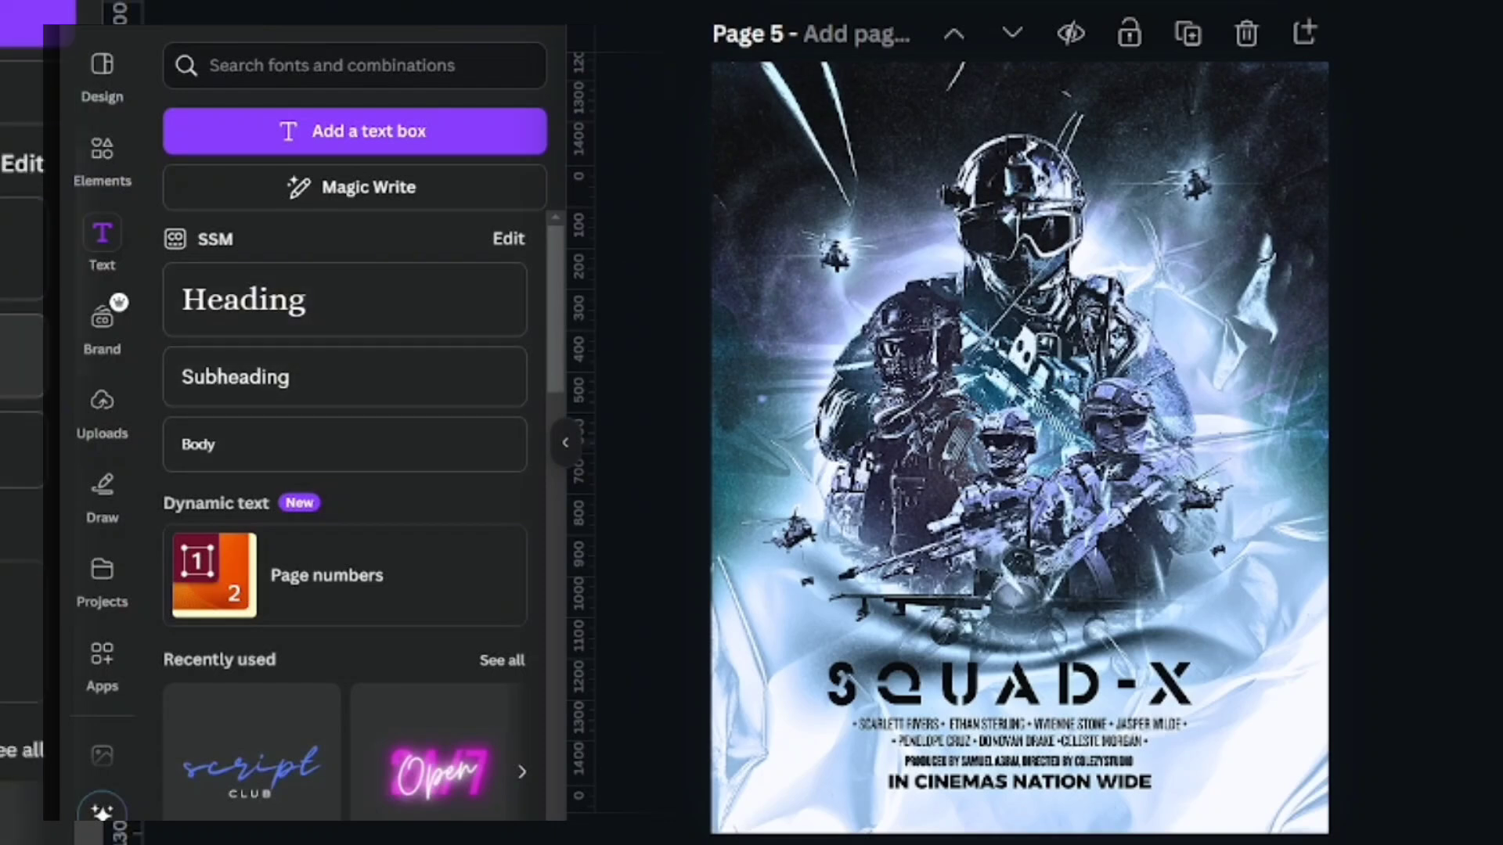
left_click(235, 376)
left_click_drag(978, 442, 846, 408)
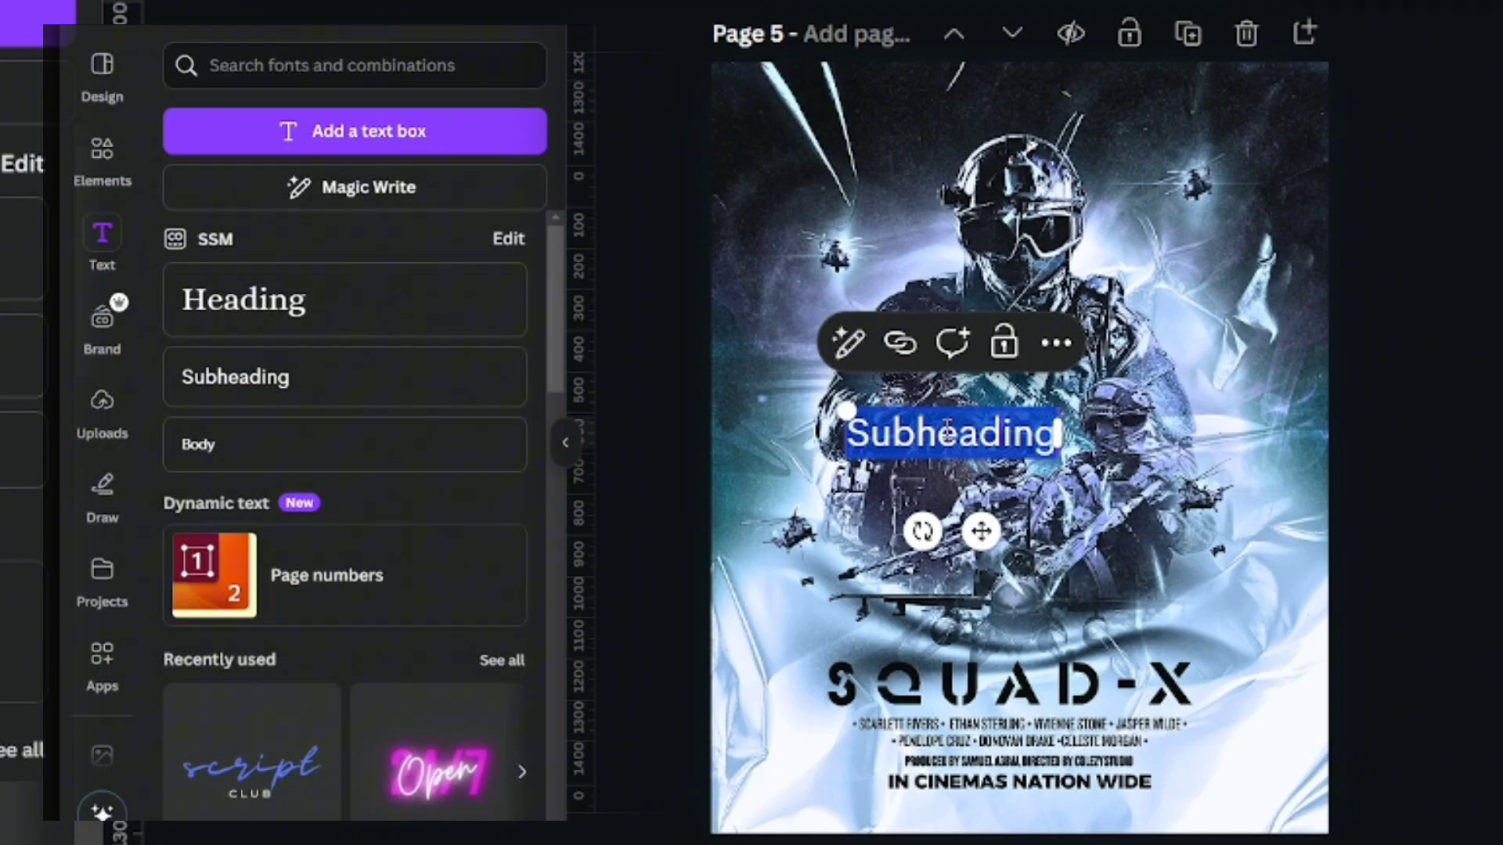
key("BackSpace")
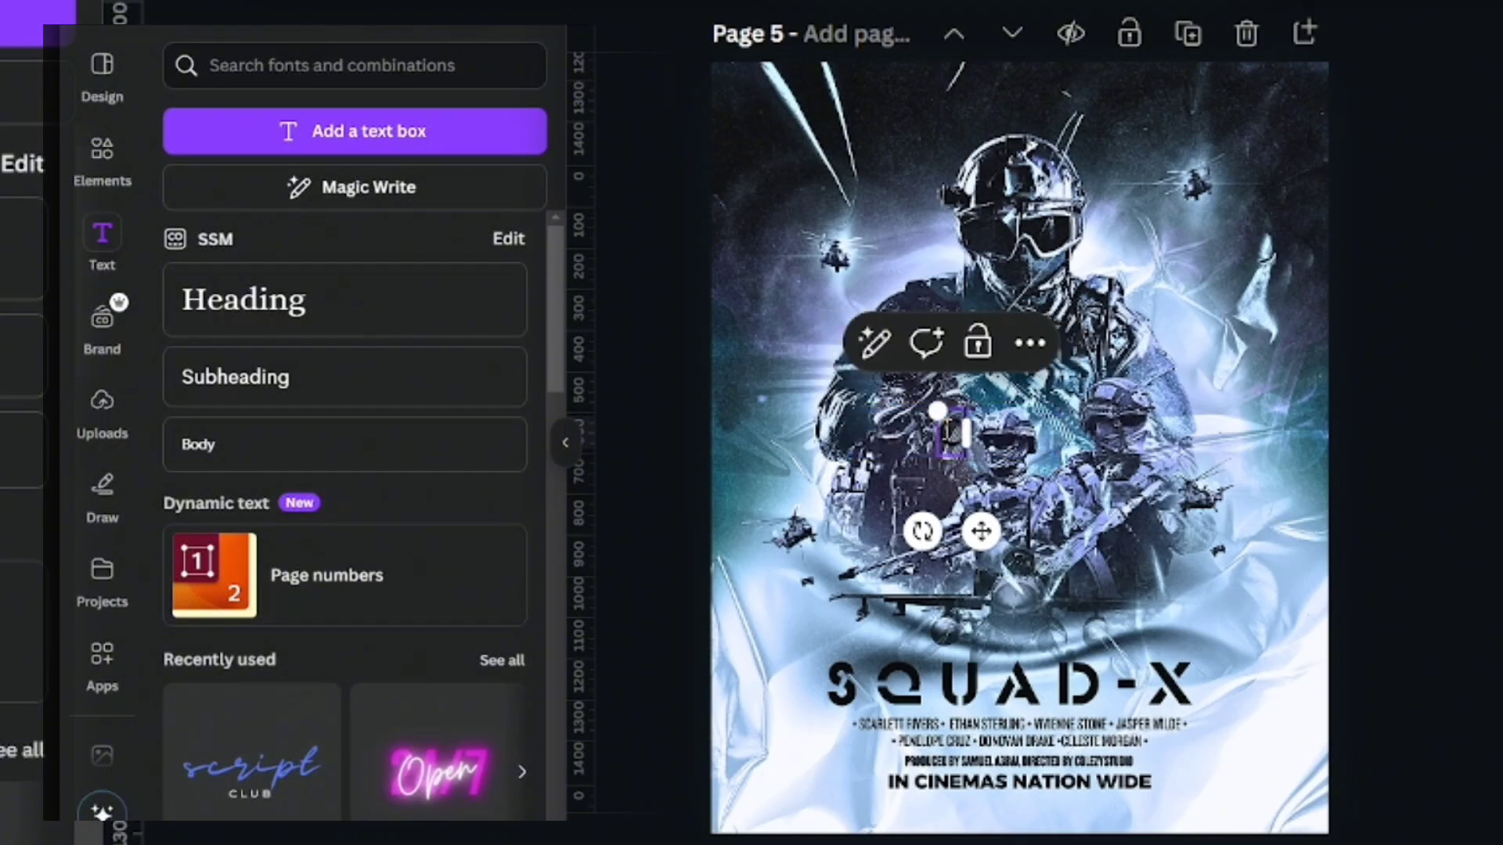
type("COL")
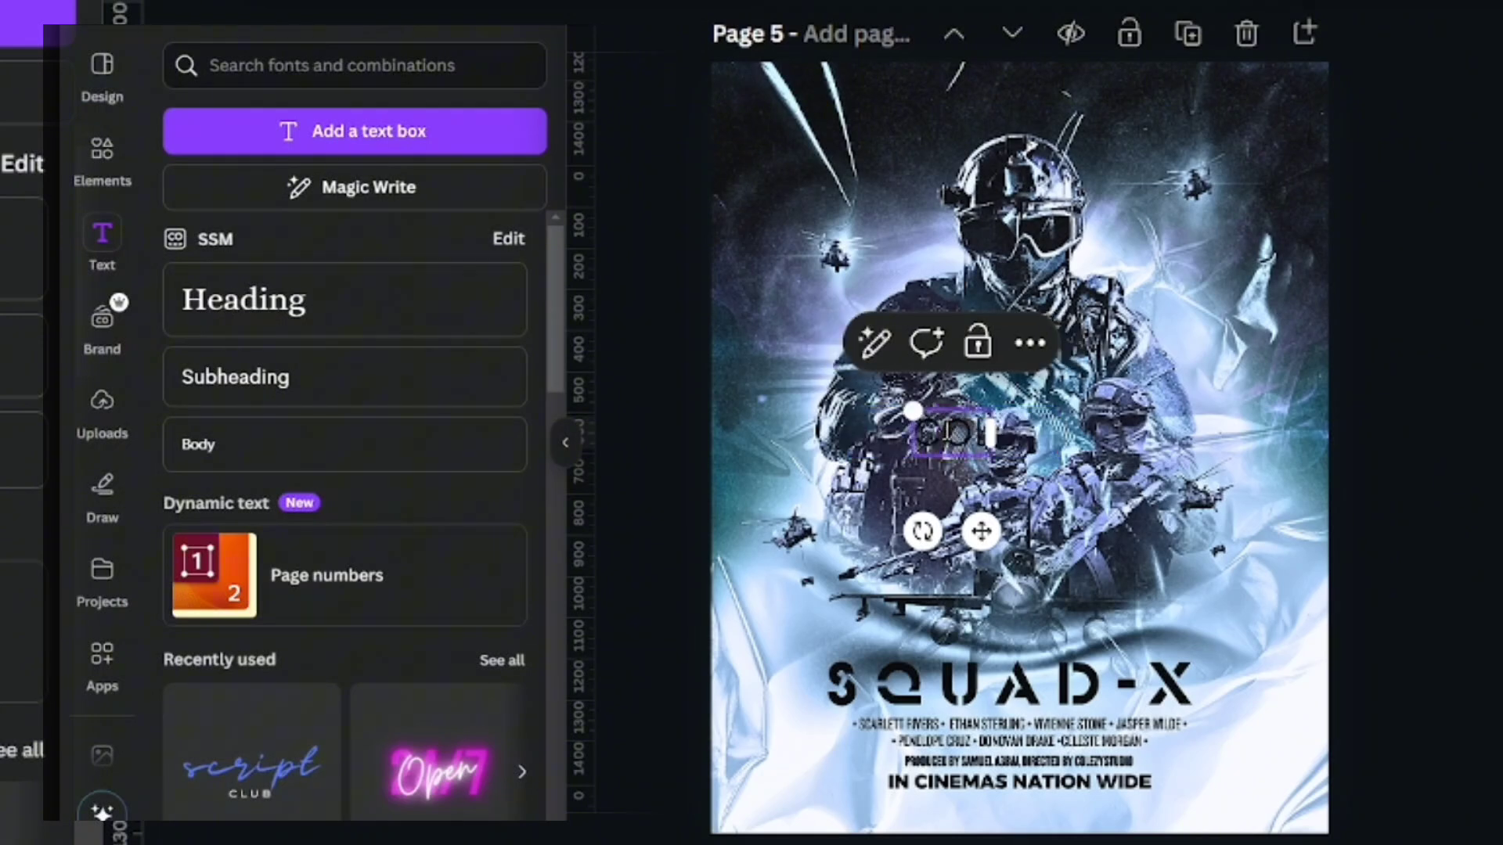
type("EZY STUDIO")
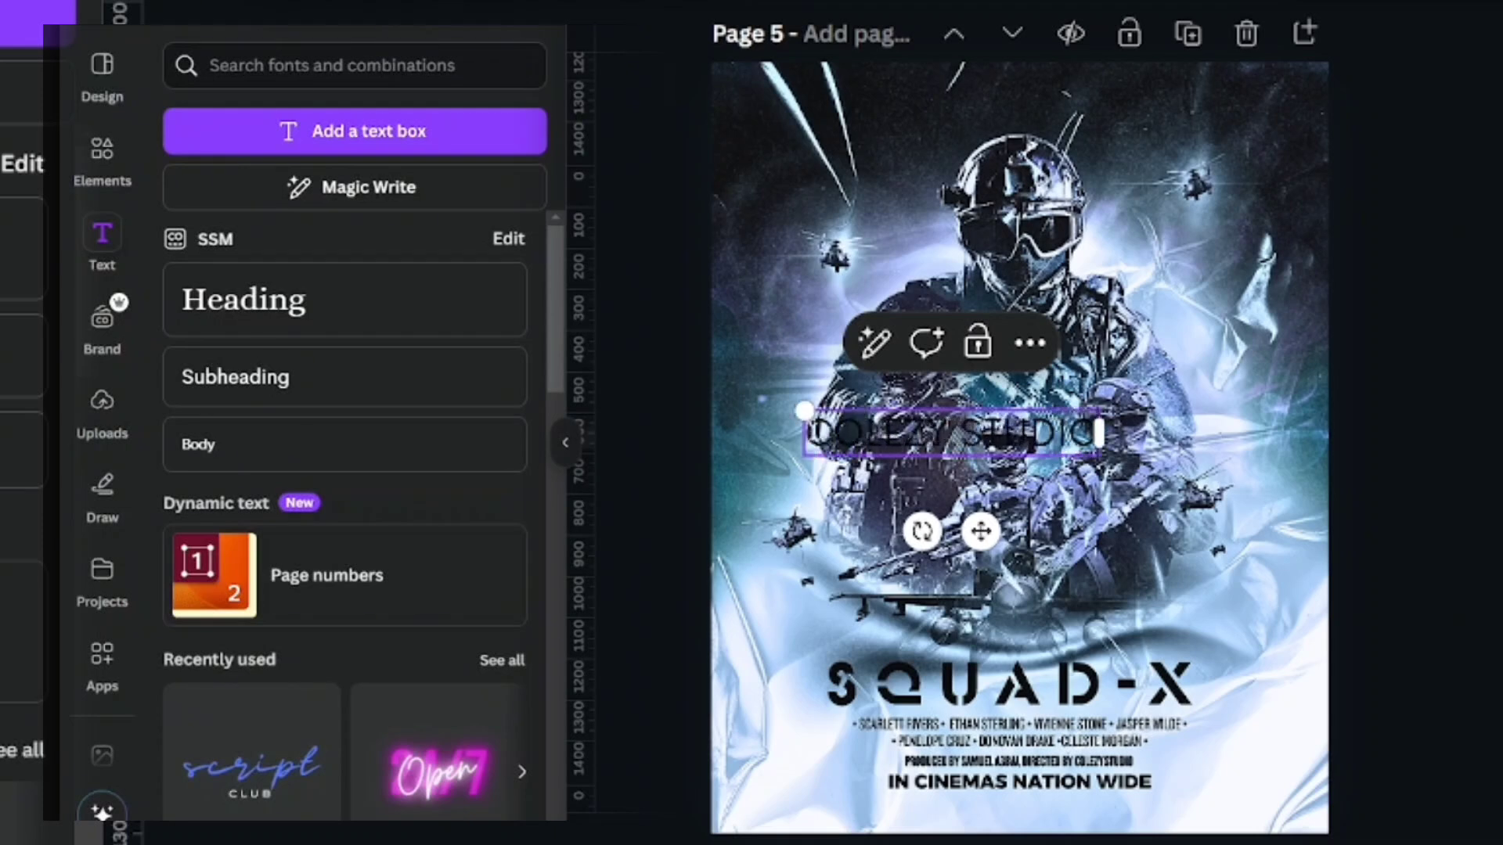
Place the COLEZY STUDIO text at reduced size above the main soldier's helmet and colour it white.
left_click_drag(804, 412, 909, 443)
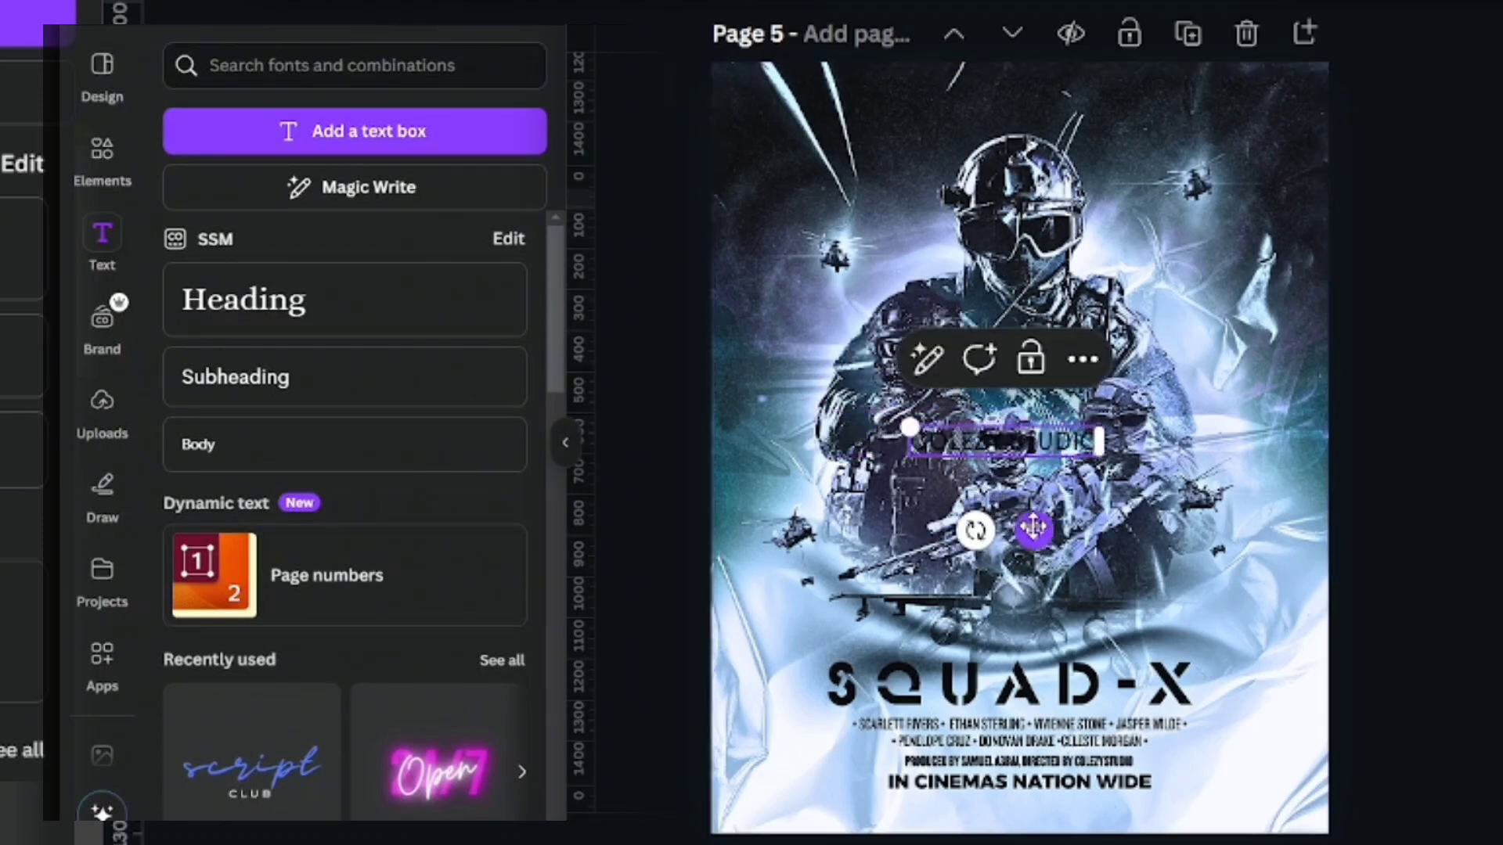
left_click_drag(1033, 526, 1064, 198)
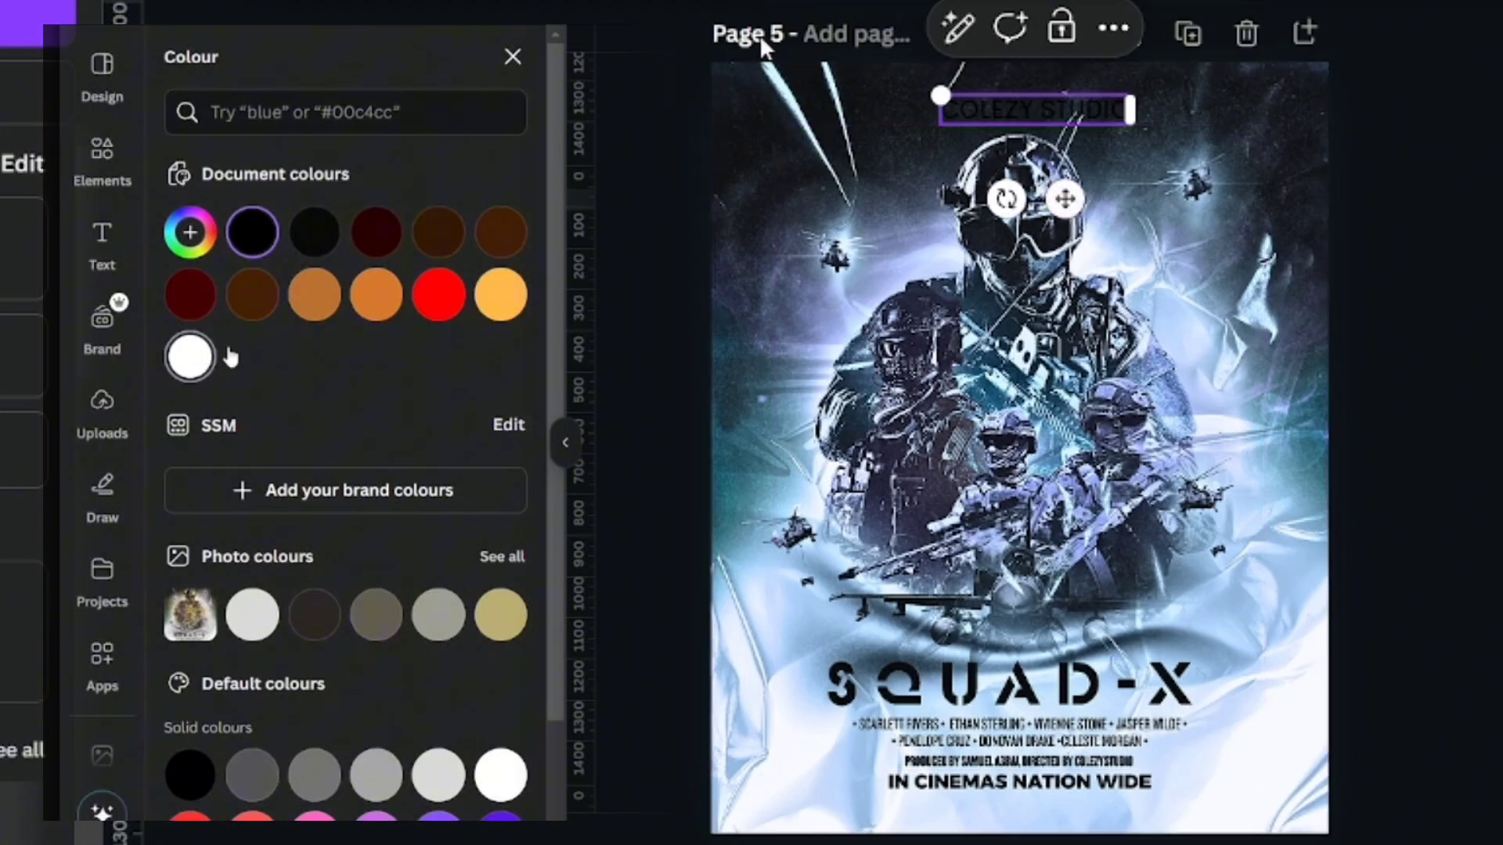
left_click(210, 354)
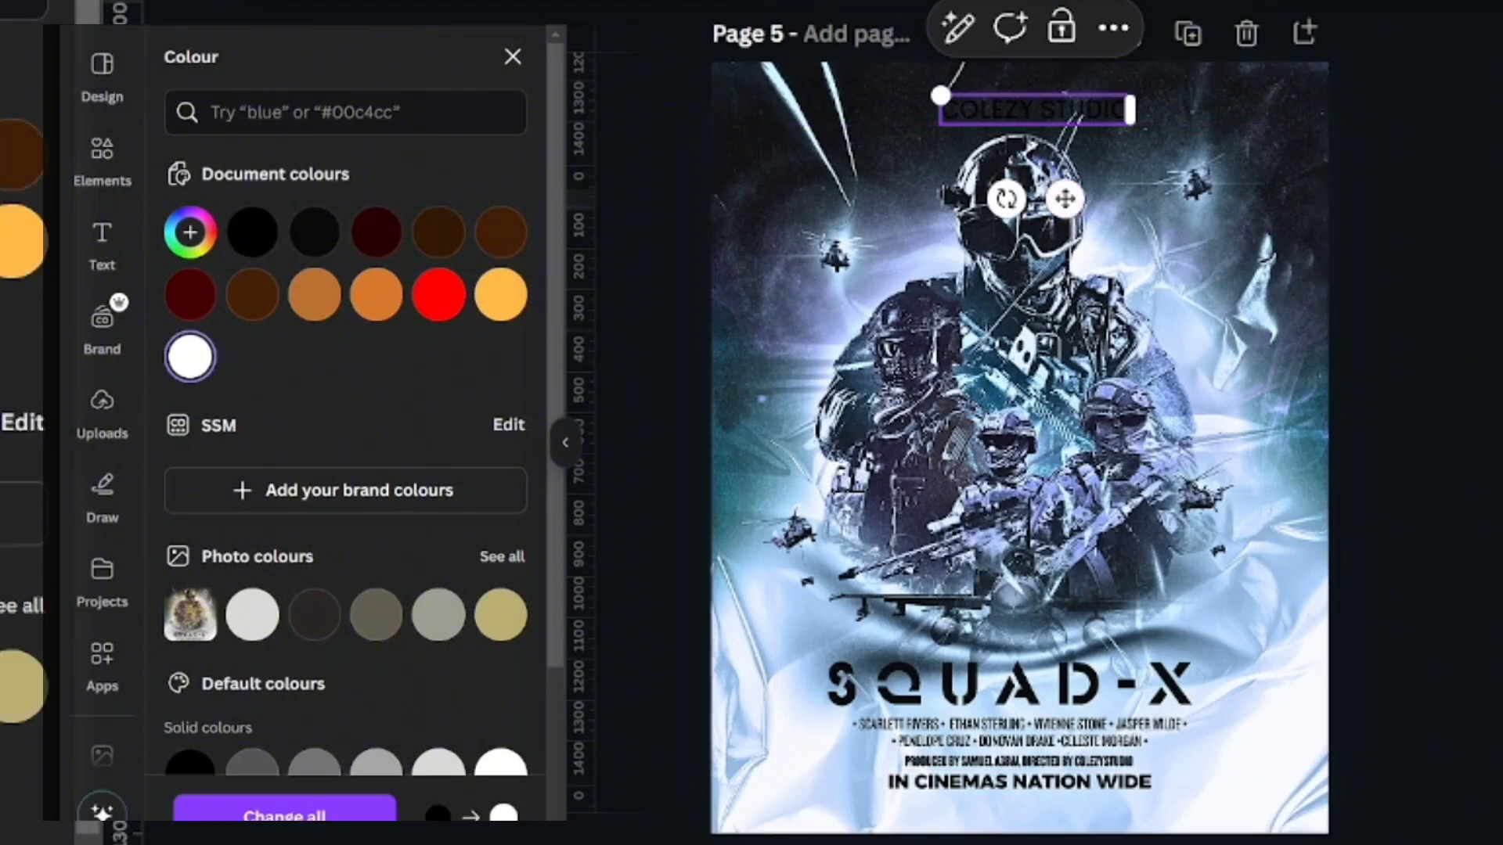
left_click(513, 57)
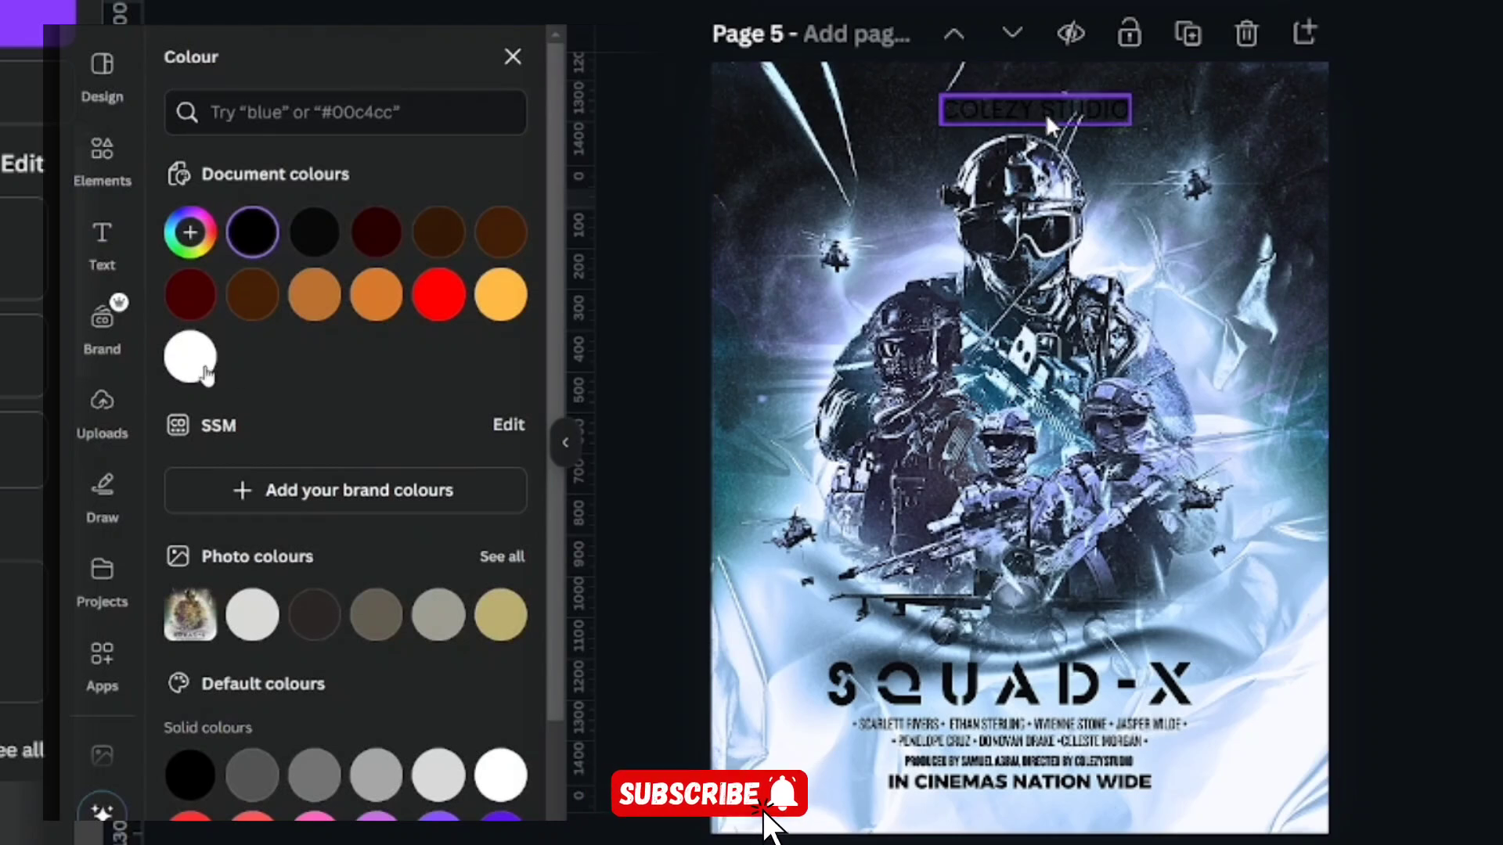
left_click(1047, 116)
left_click(202, 365)
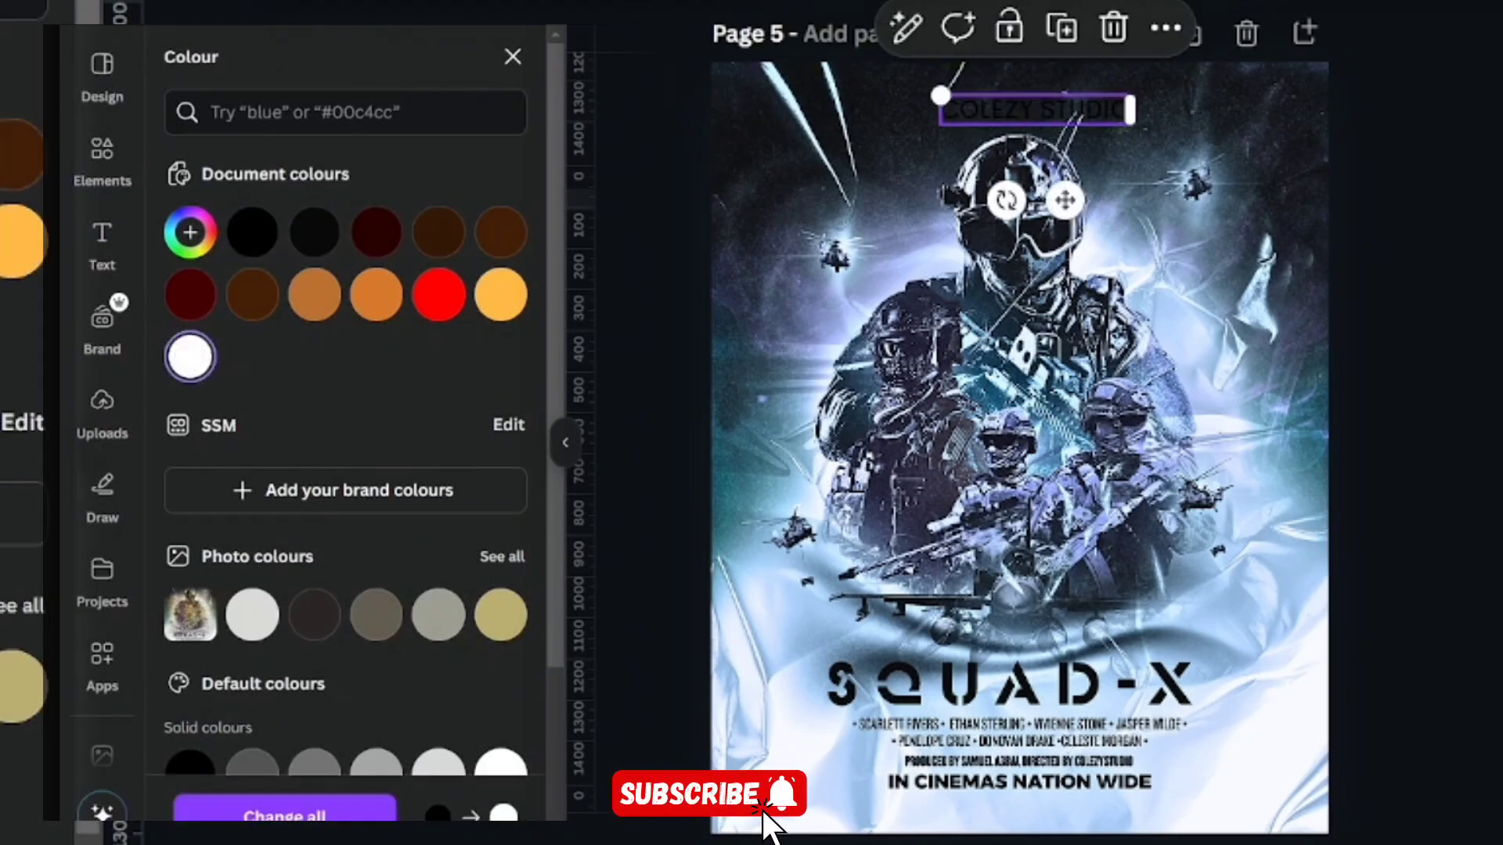
Set the COLEZY STUDIO text in the Montaser Arabic font, then resize and centre it near the poster's upper edge.
left_click_drag(940, 96, 987, 102)
left_click_drag(1025, 113, 987, 95)
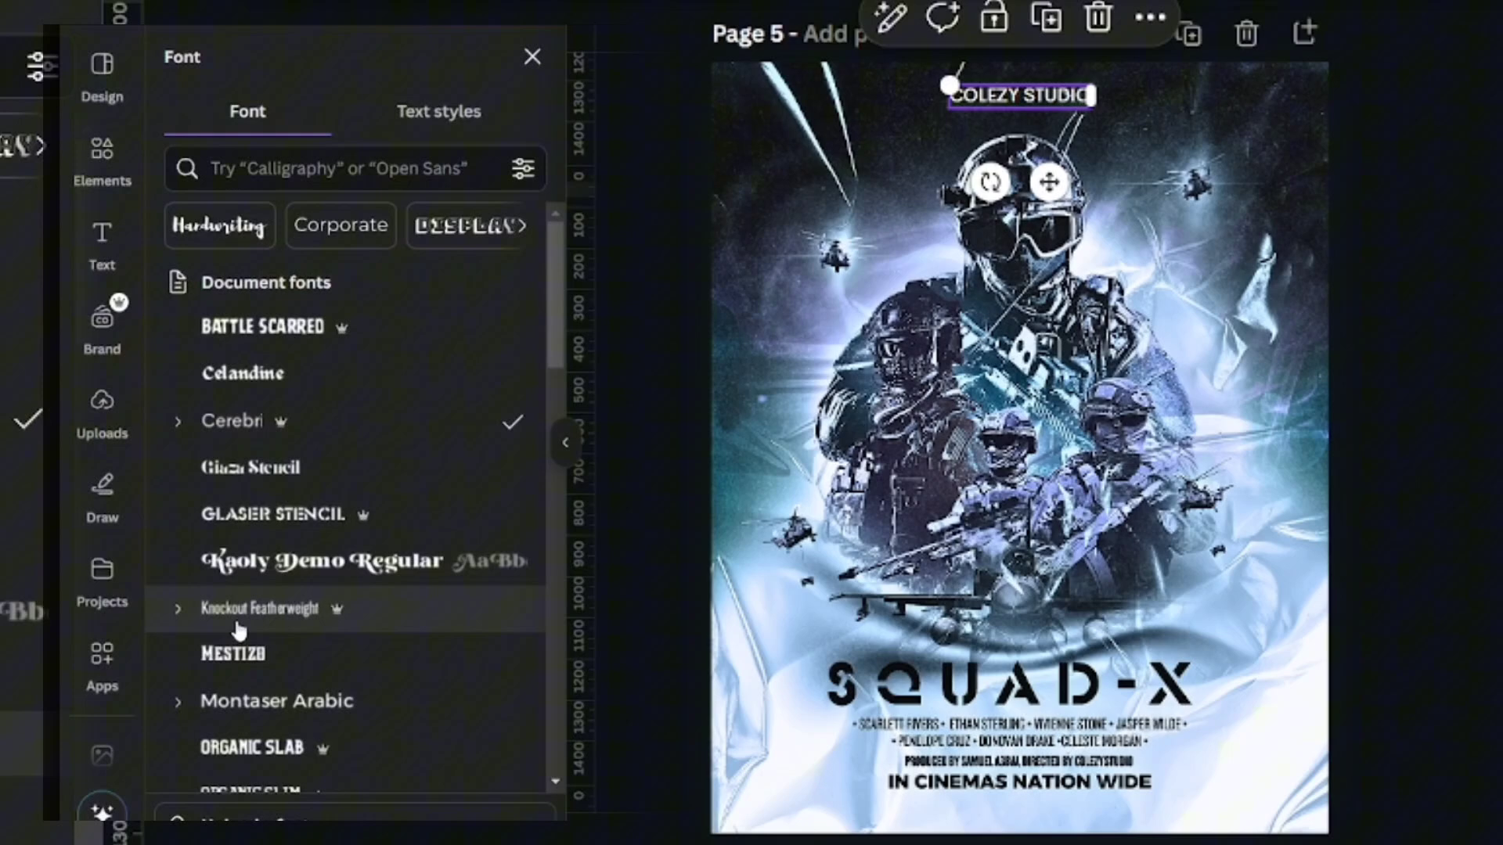
scroll(239, 630, "down", 2)
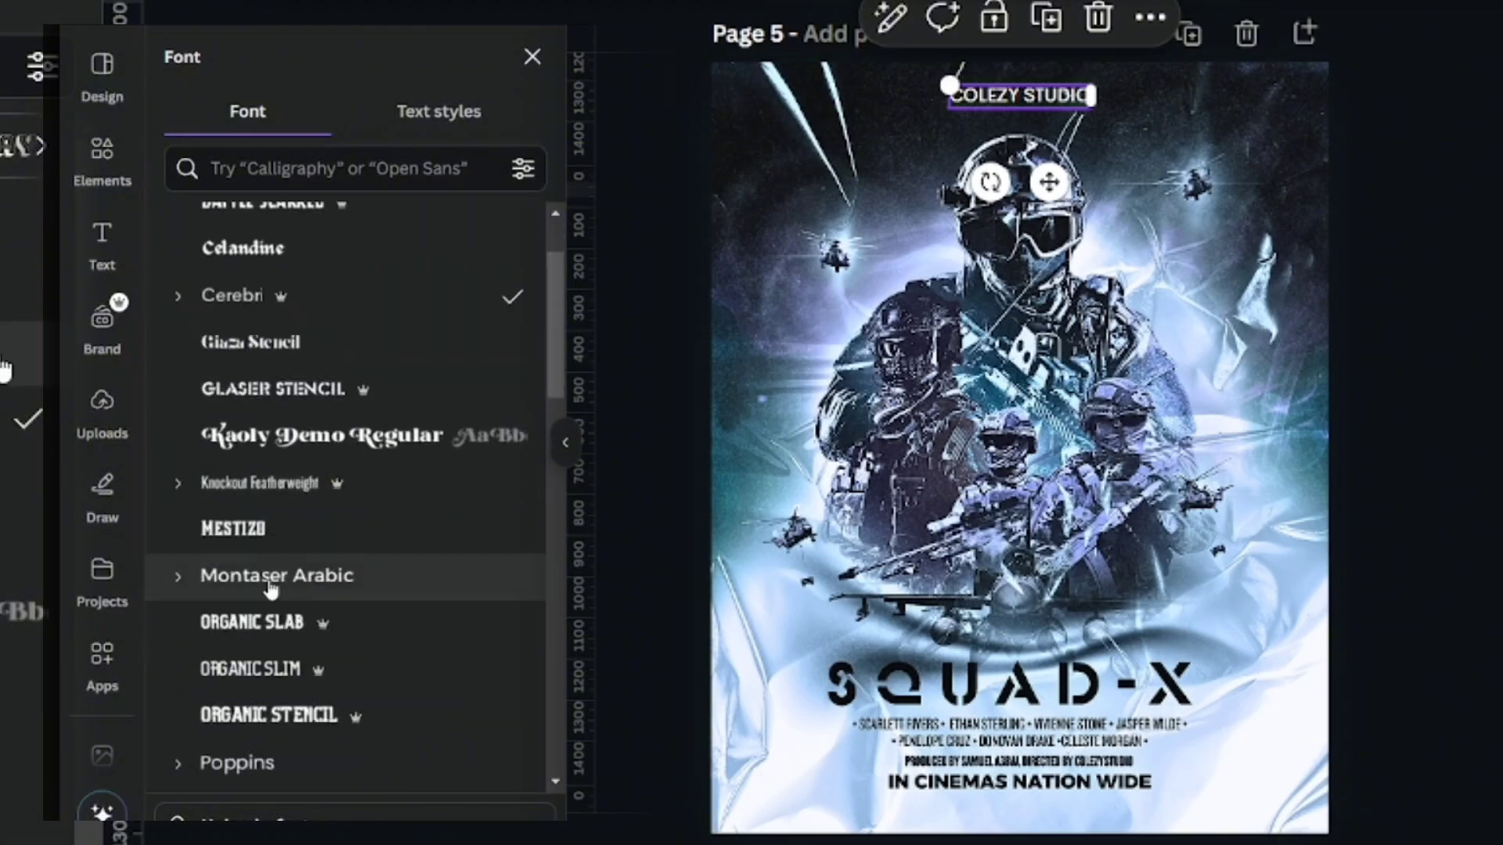
left_click(258, 574)
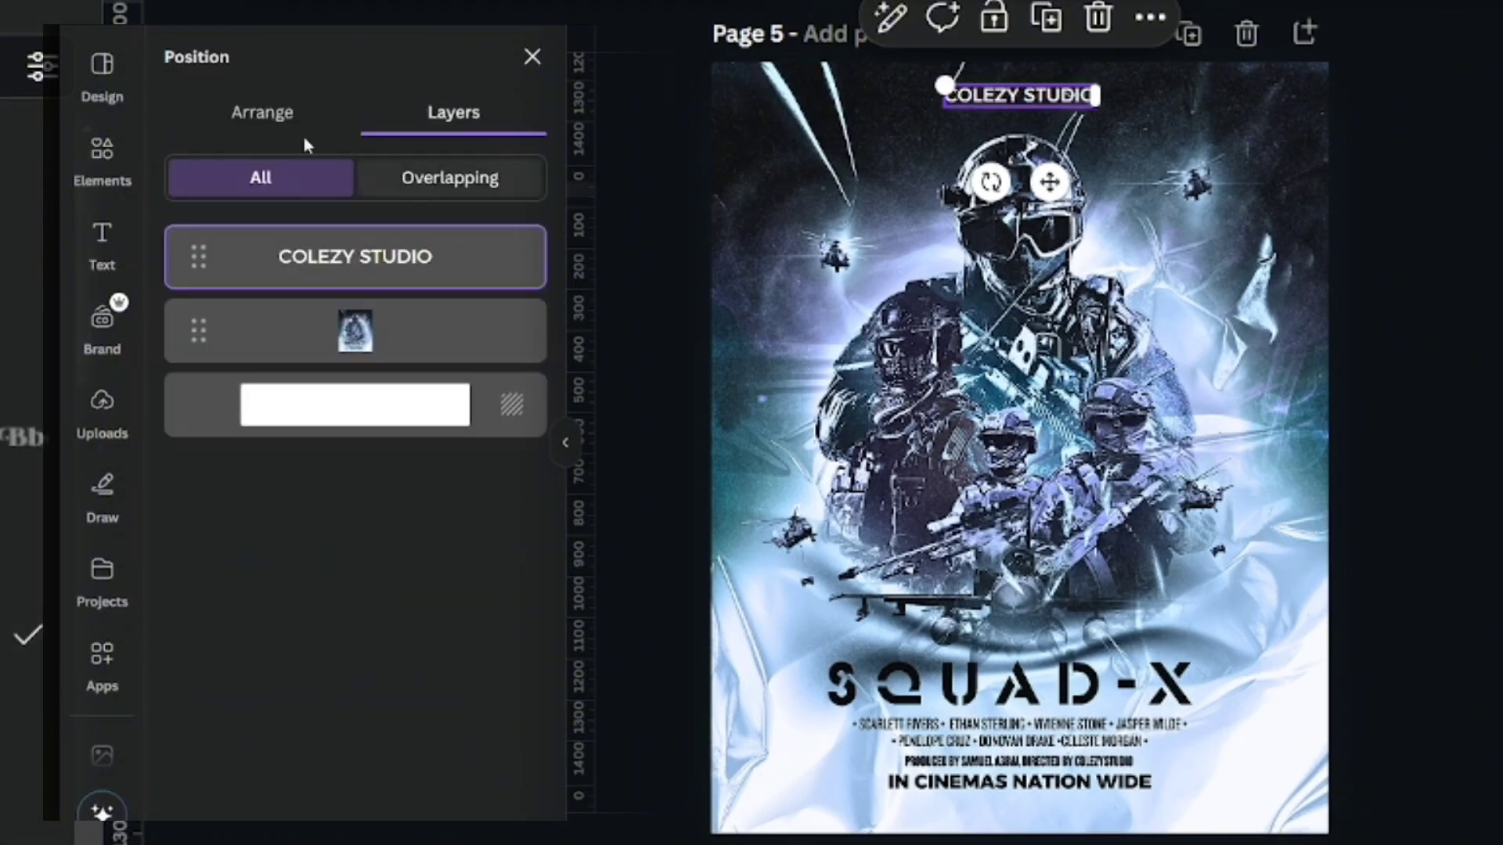
left_click(304, 131)
left_click_drag(944, 85, 1019, 101)
left_click(1493, 328)
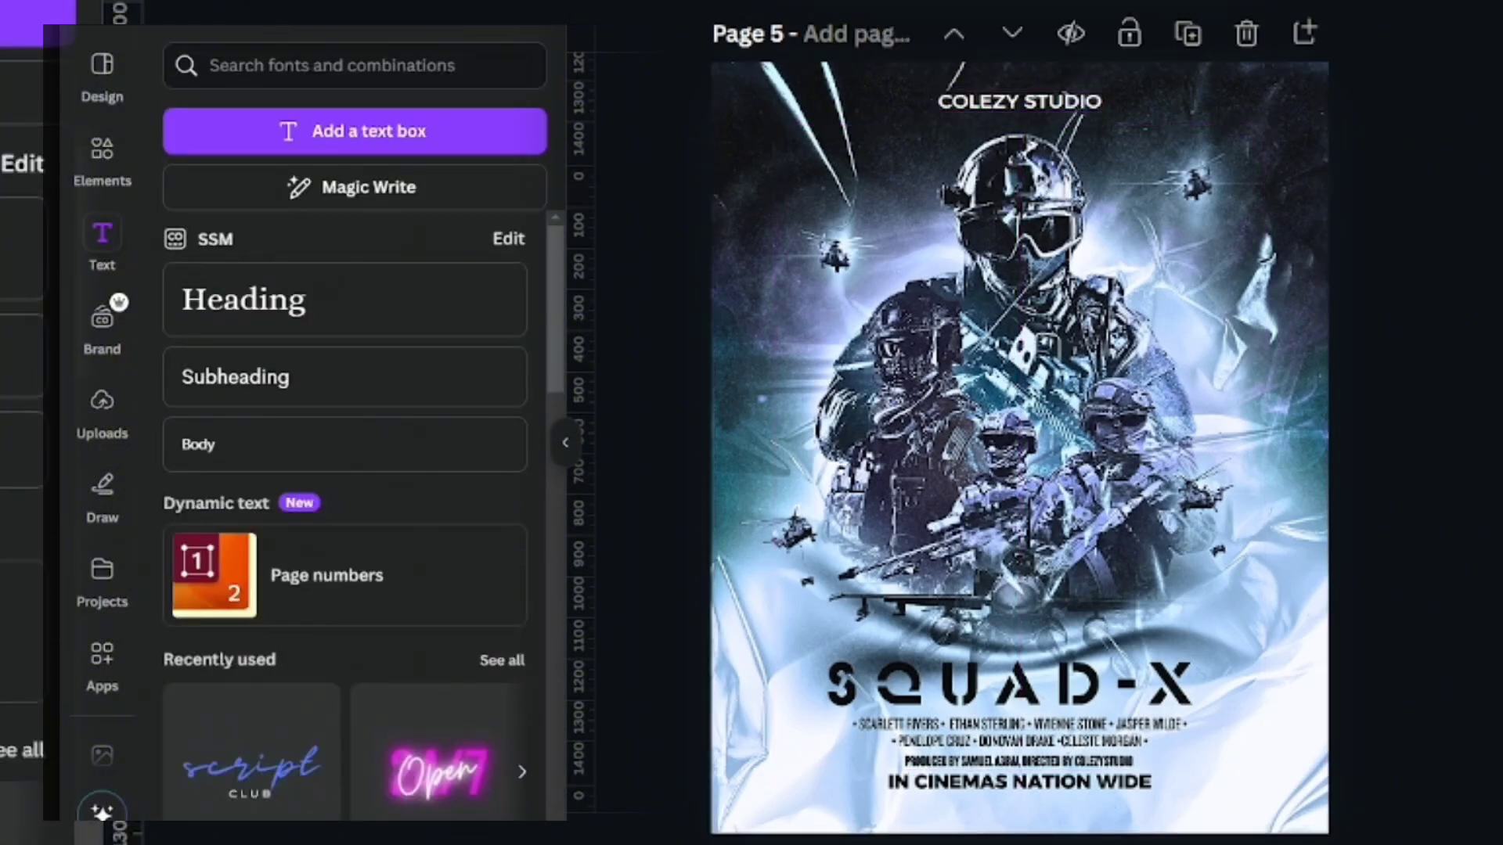
Apply the Peppermint duotone effect to the poster image.
scroll(1331, 761, "up", 3)
scroll(1331, 762, "up", 2)
scroll(1331, 762, "down", 1)
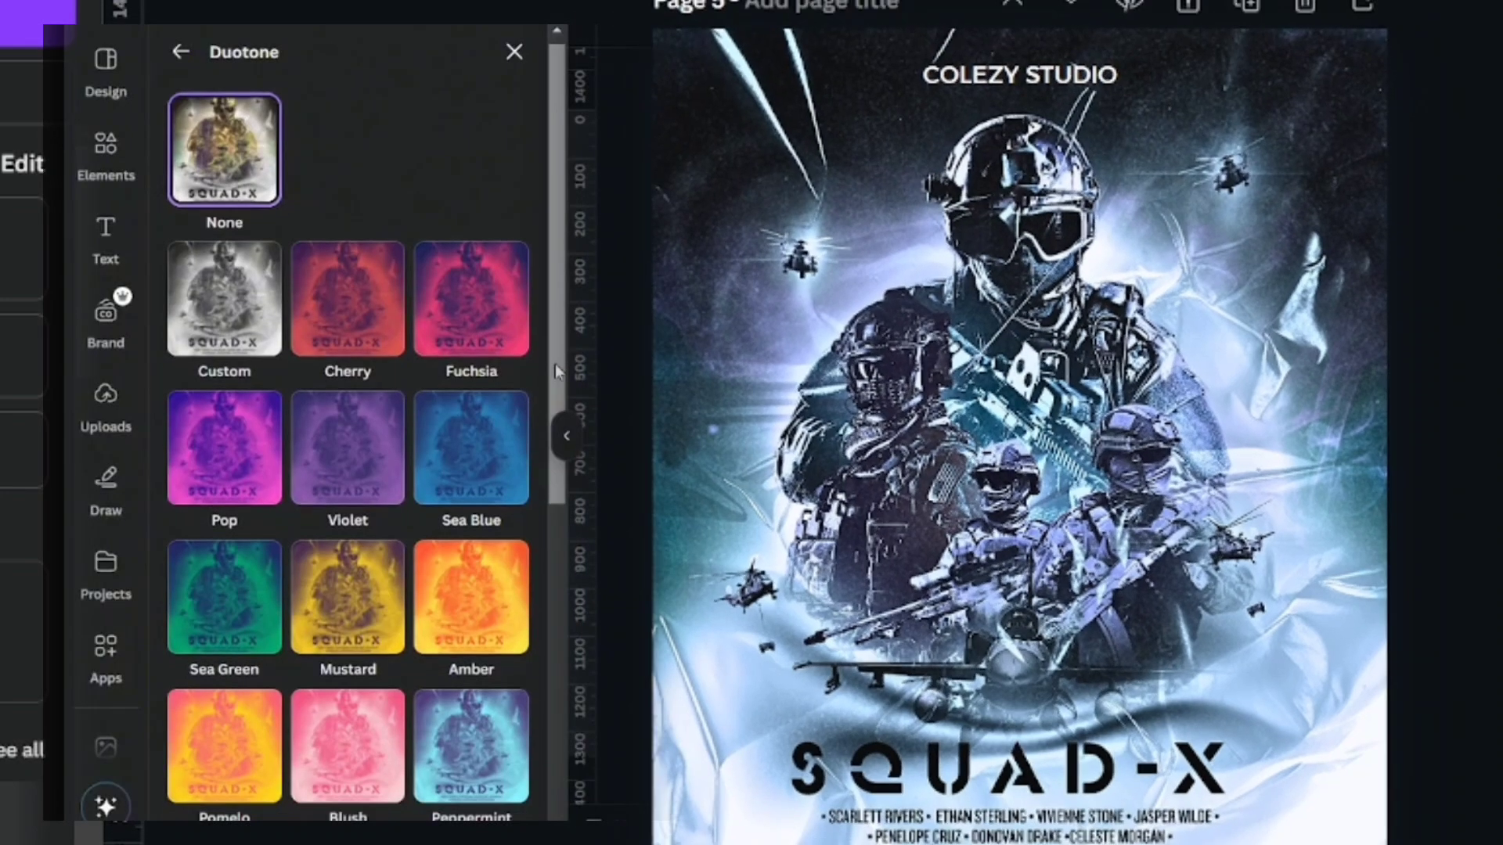
left_click_drag(556, 364, 557, 501)
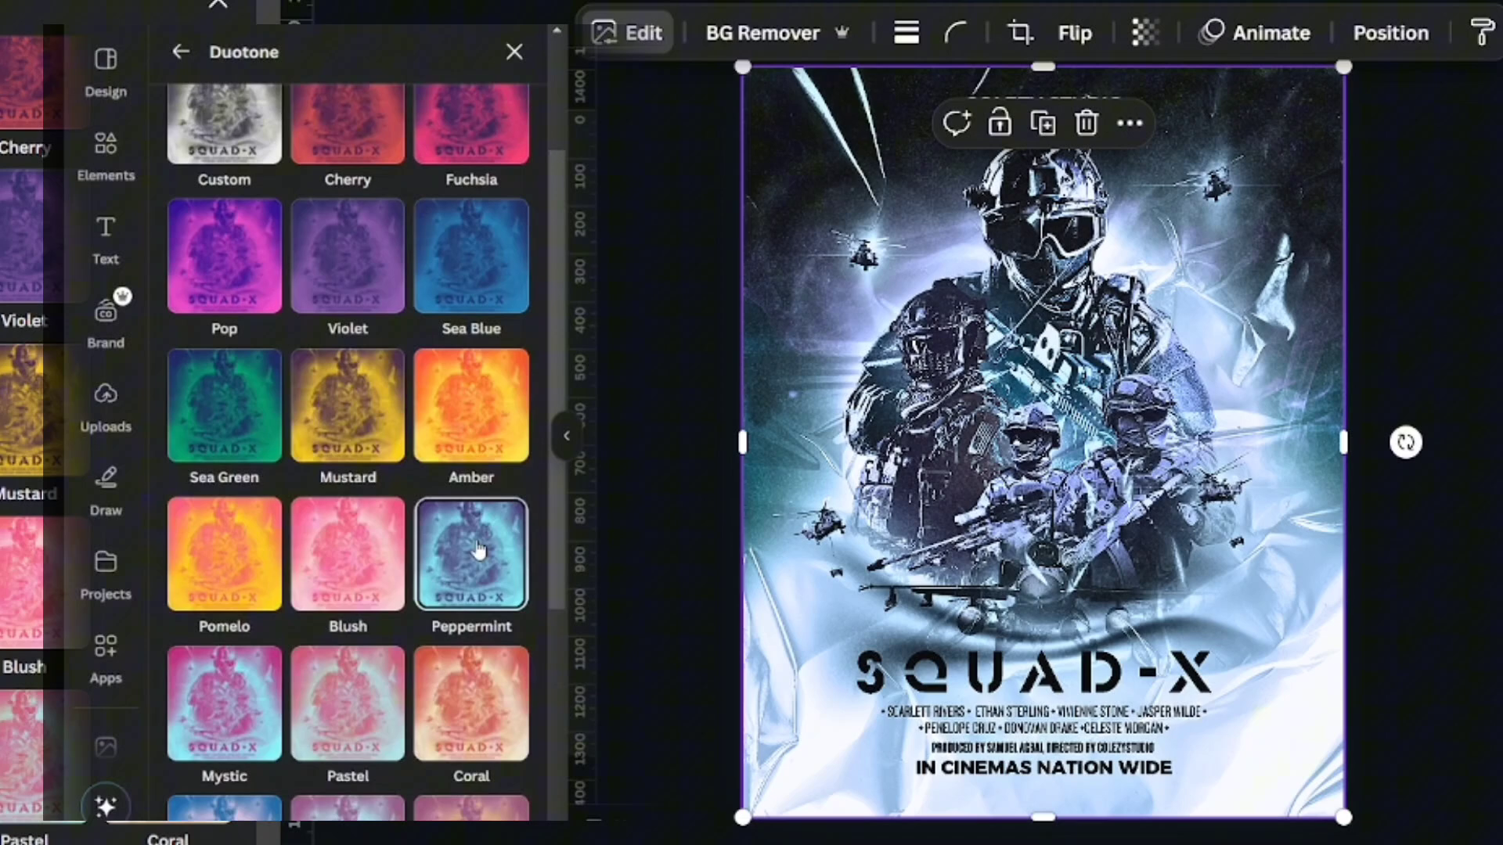
left_click(478, 551)
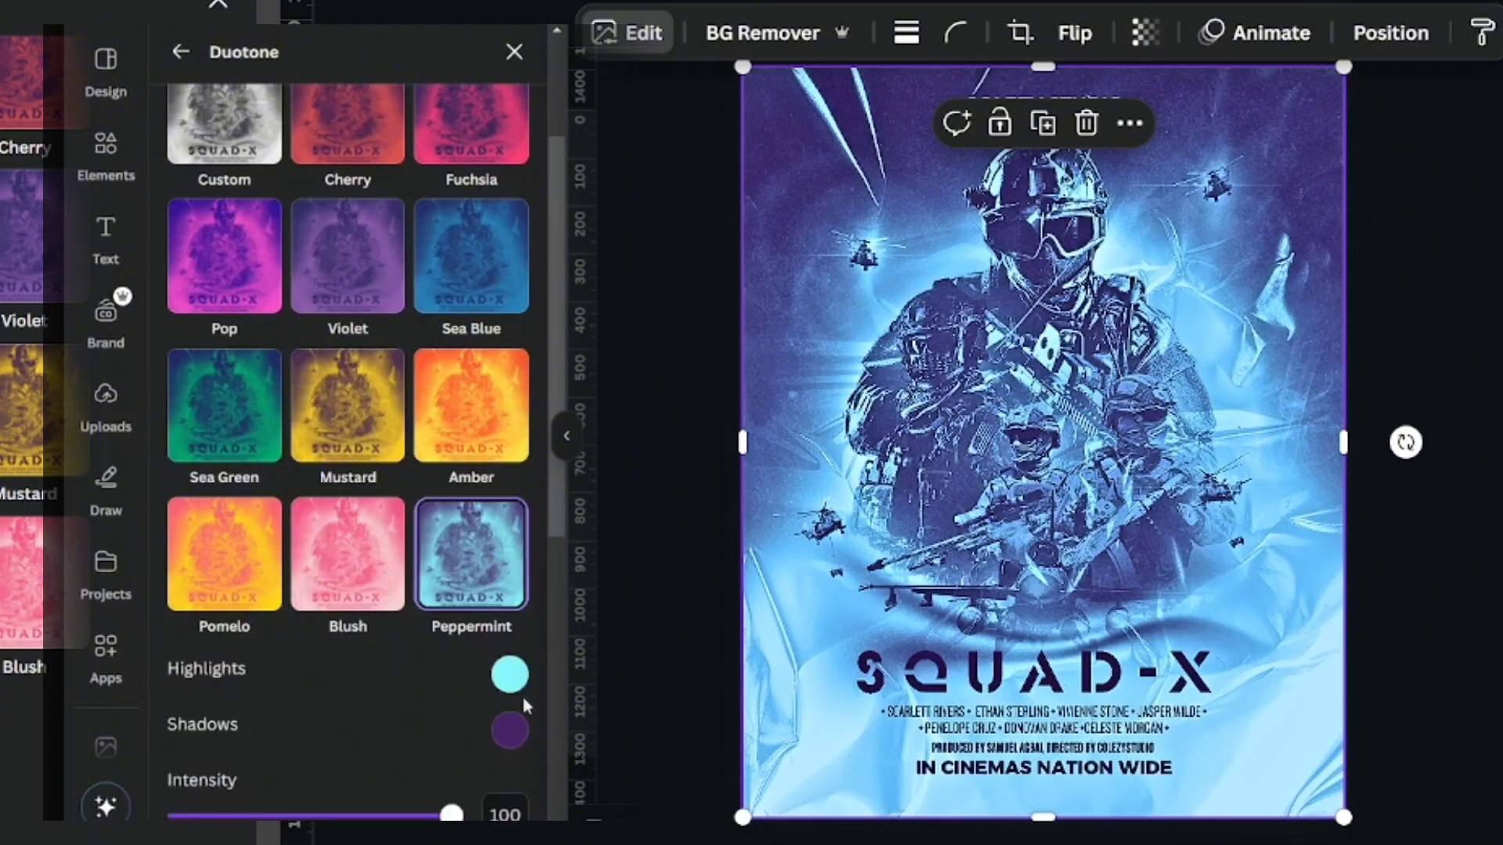
Change the duotone's shadow colour to dark navy and its highlight colour to a near-white tint.
left_click(513, 736)
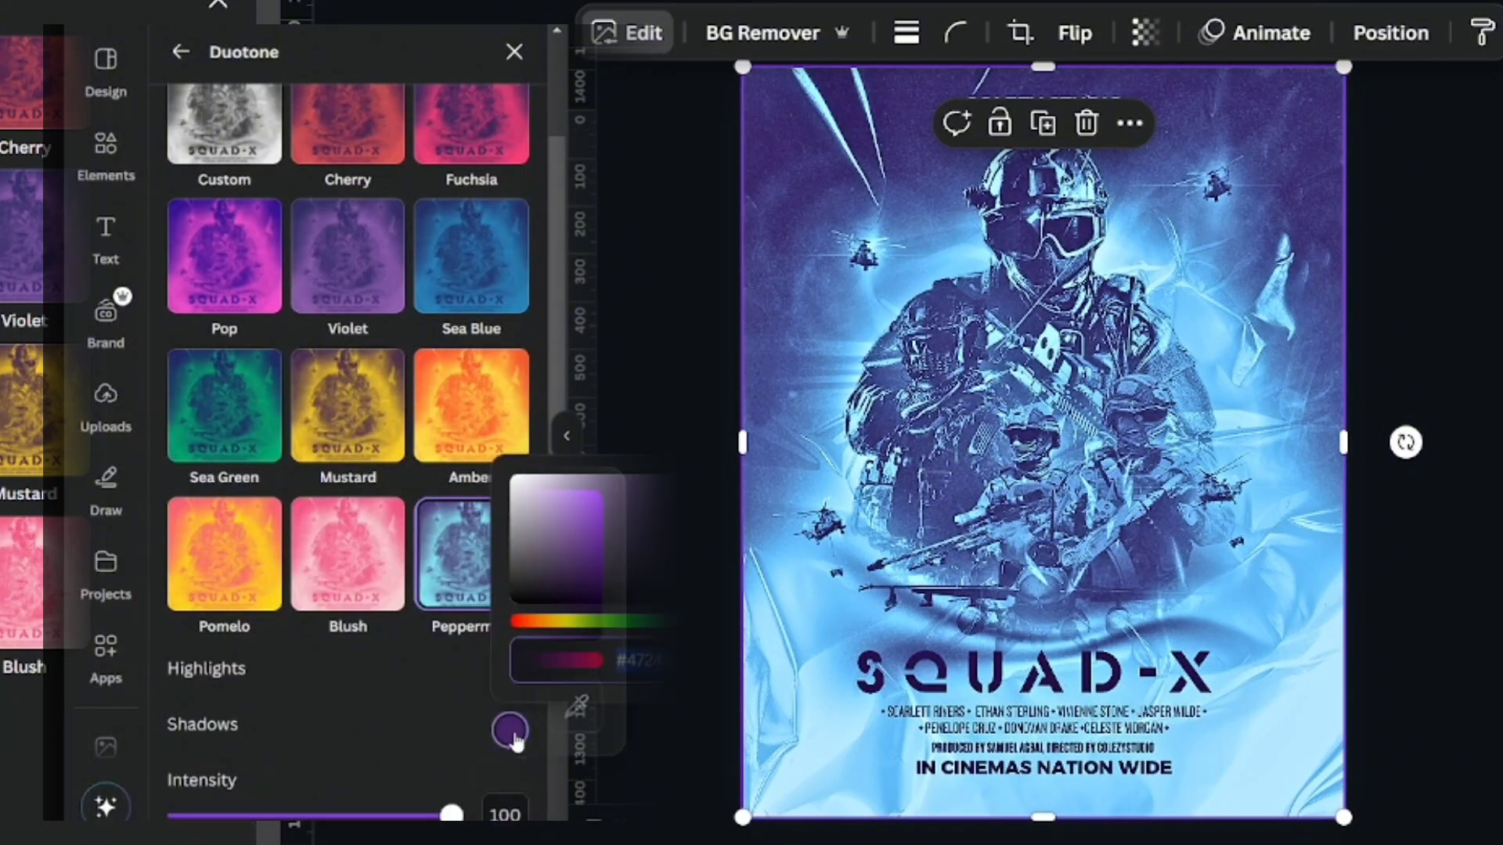
left_click(556, 586)
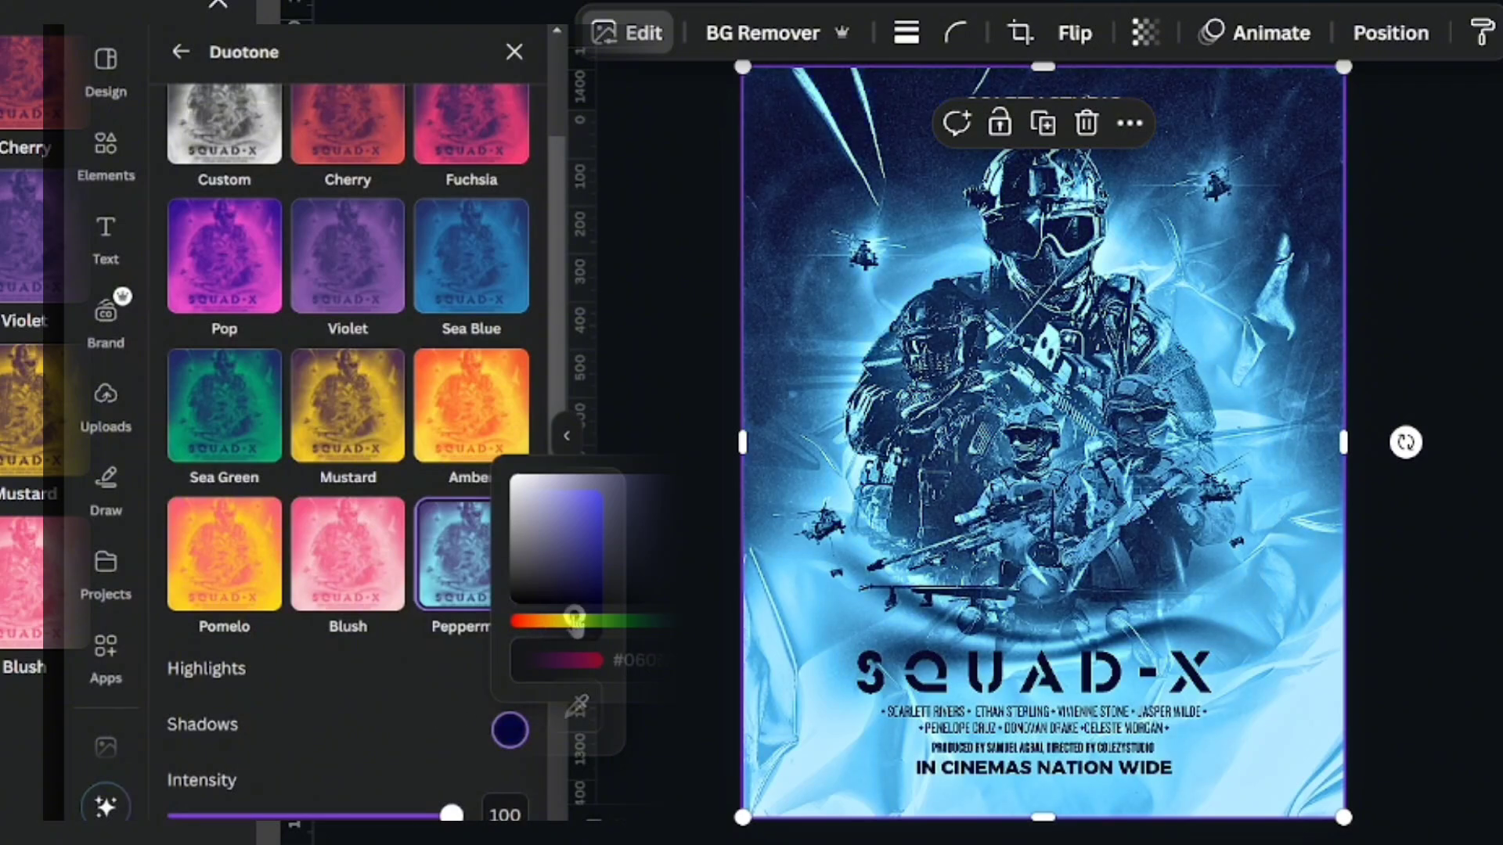
left_click(469, 683)
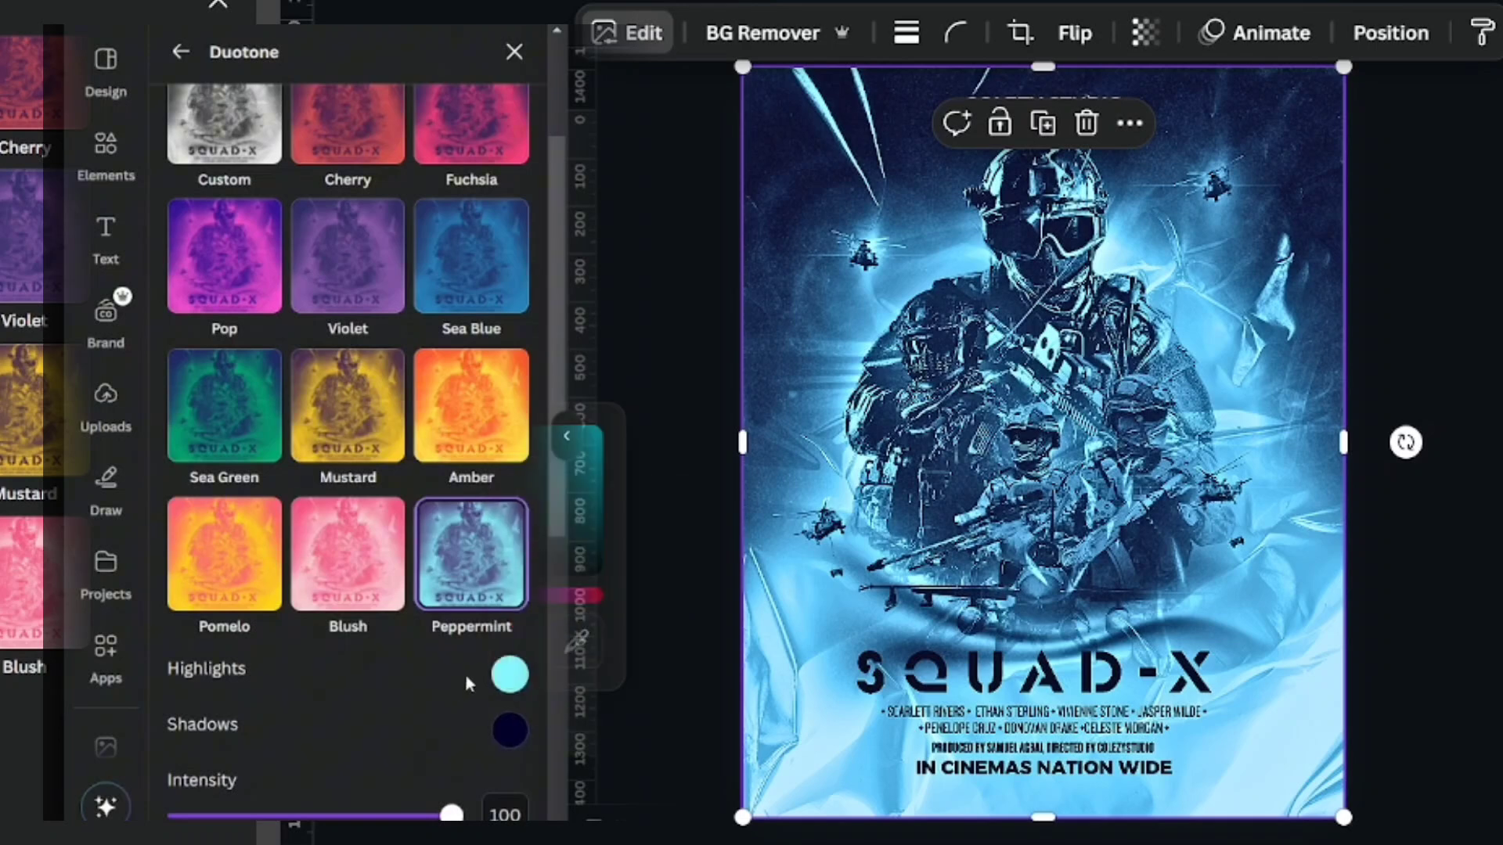
left_click(525, 673)
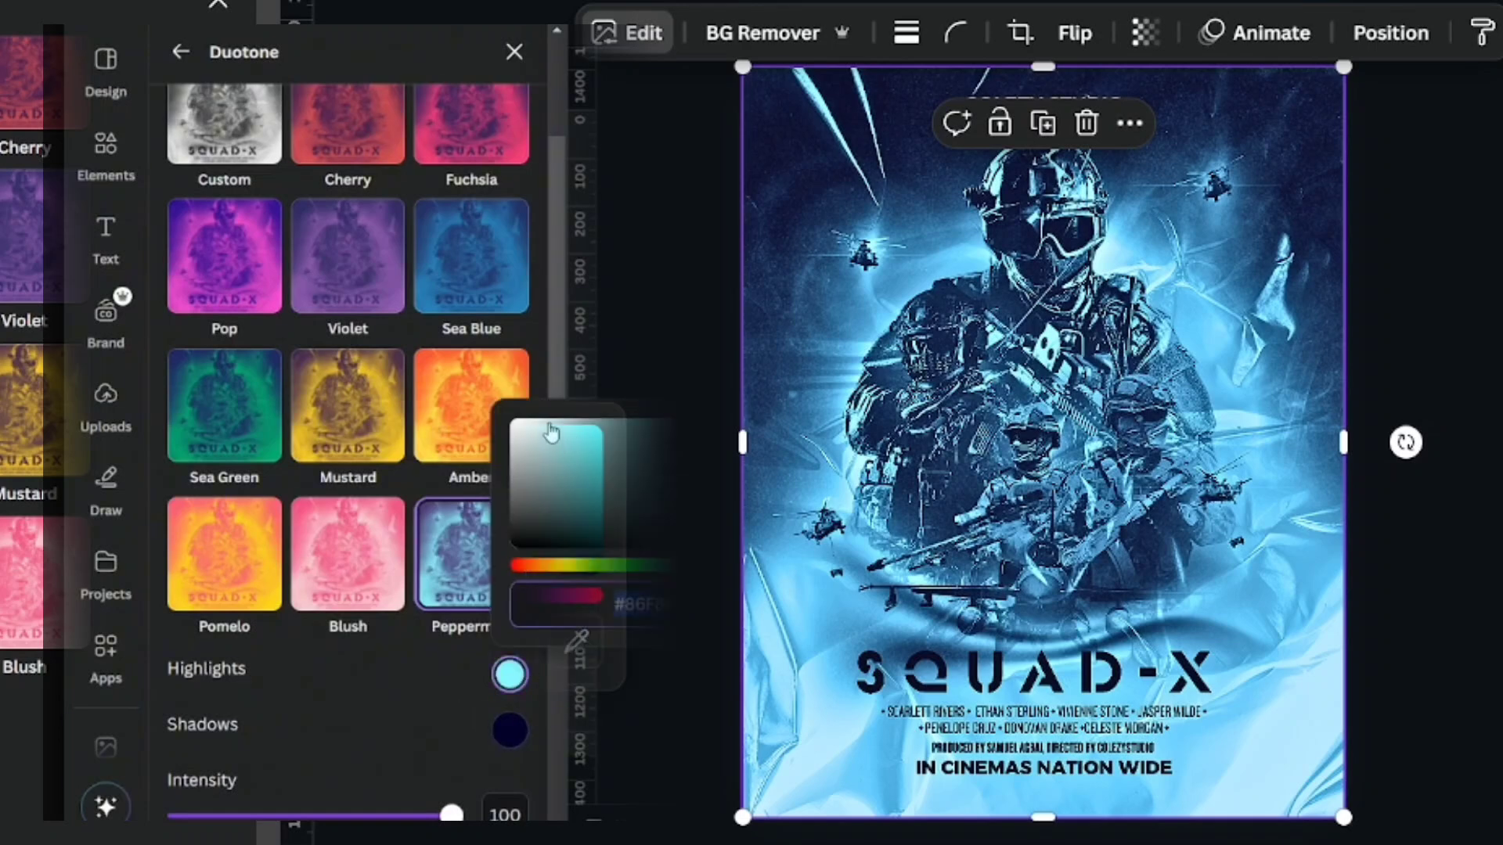
left_click_drag(550, 431, 528, 431)
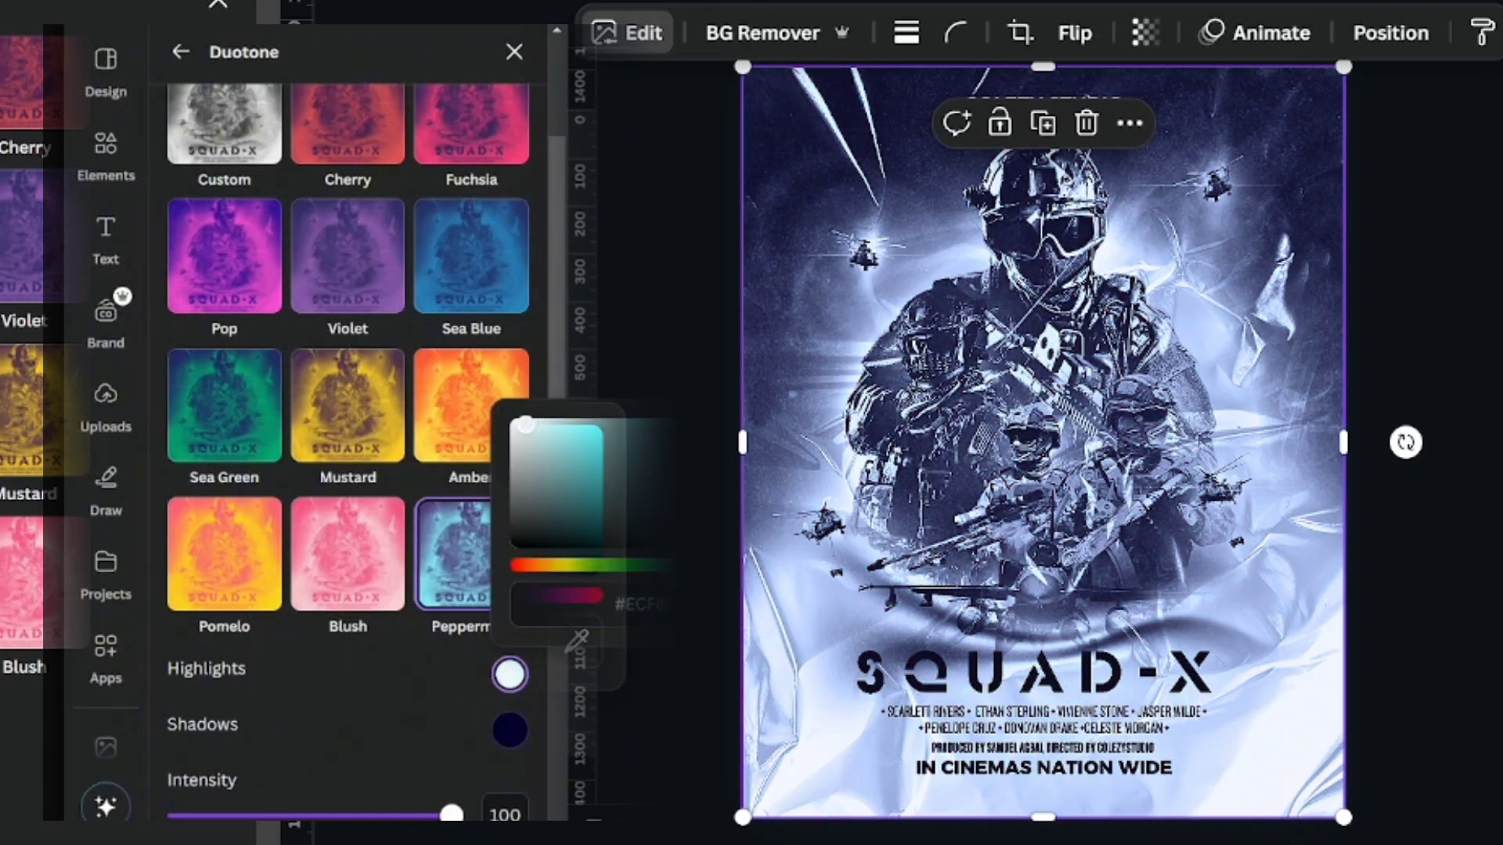
Try a violet hue for the duotone highlights, lightened to pale lavender.
left_click_drag(669, 565, 737, 565)
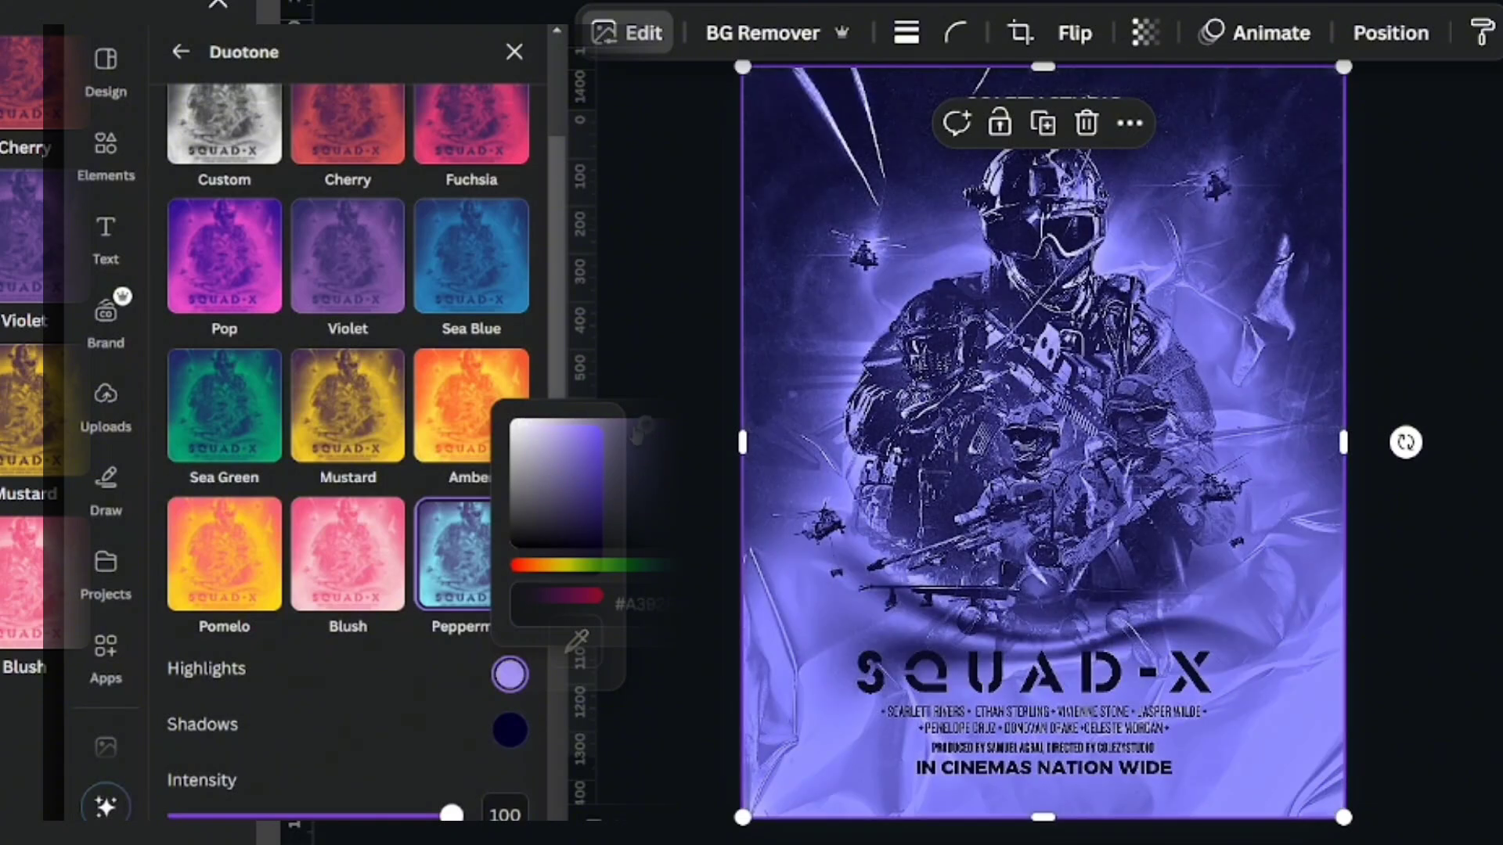
left_click_drag(637, 433, 579, 432)
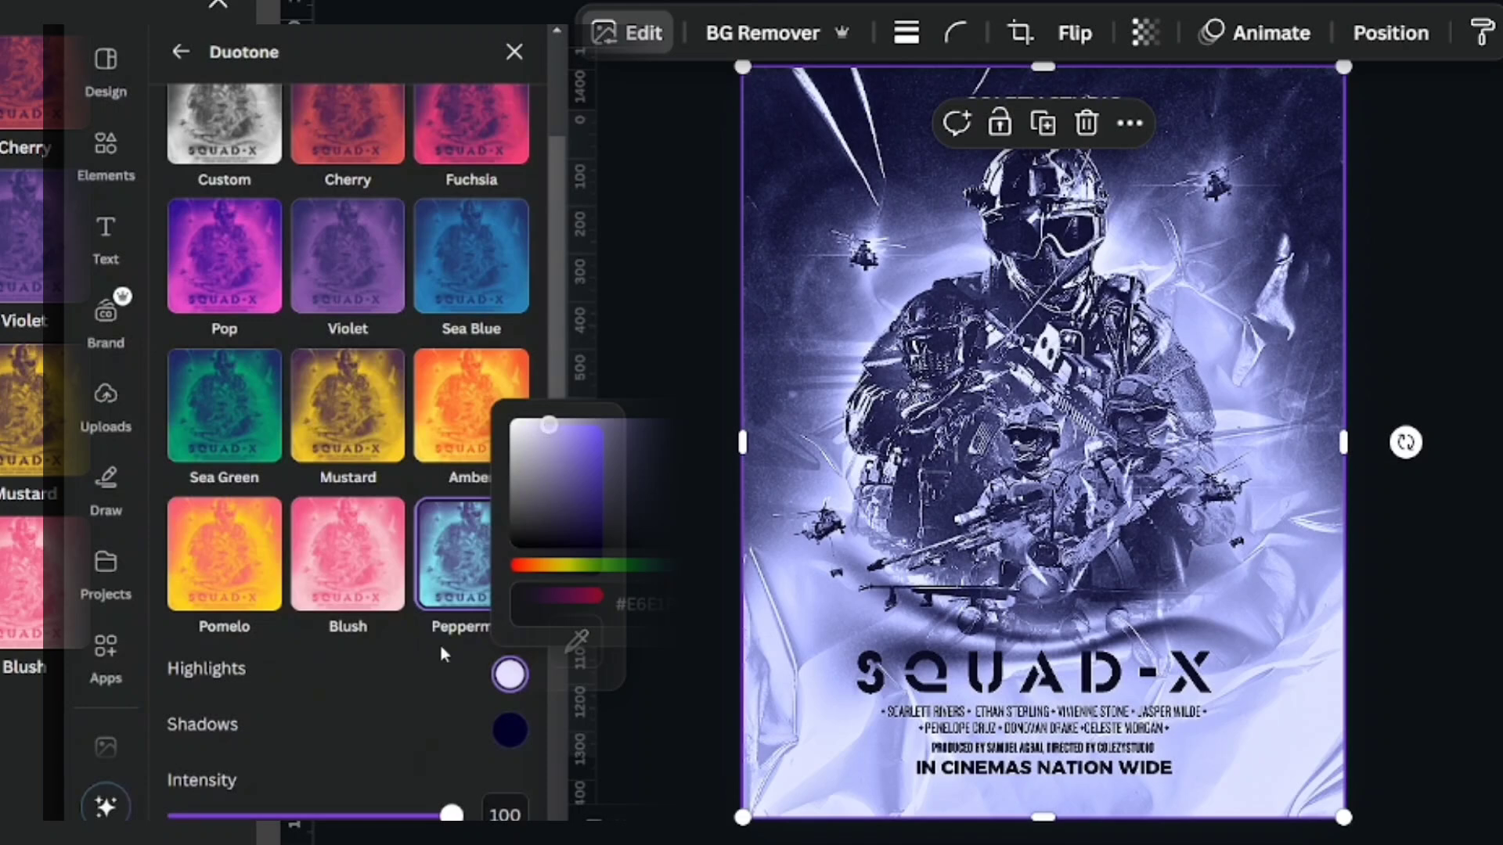
left_click(446, 673)
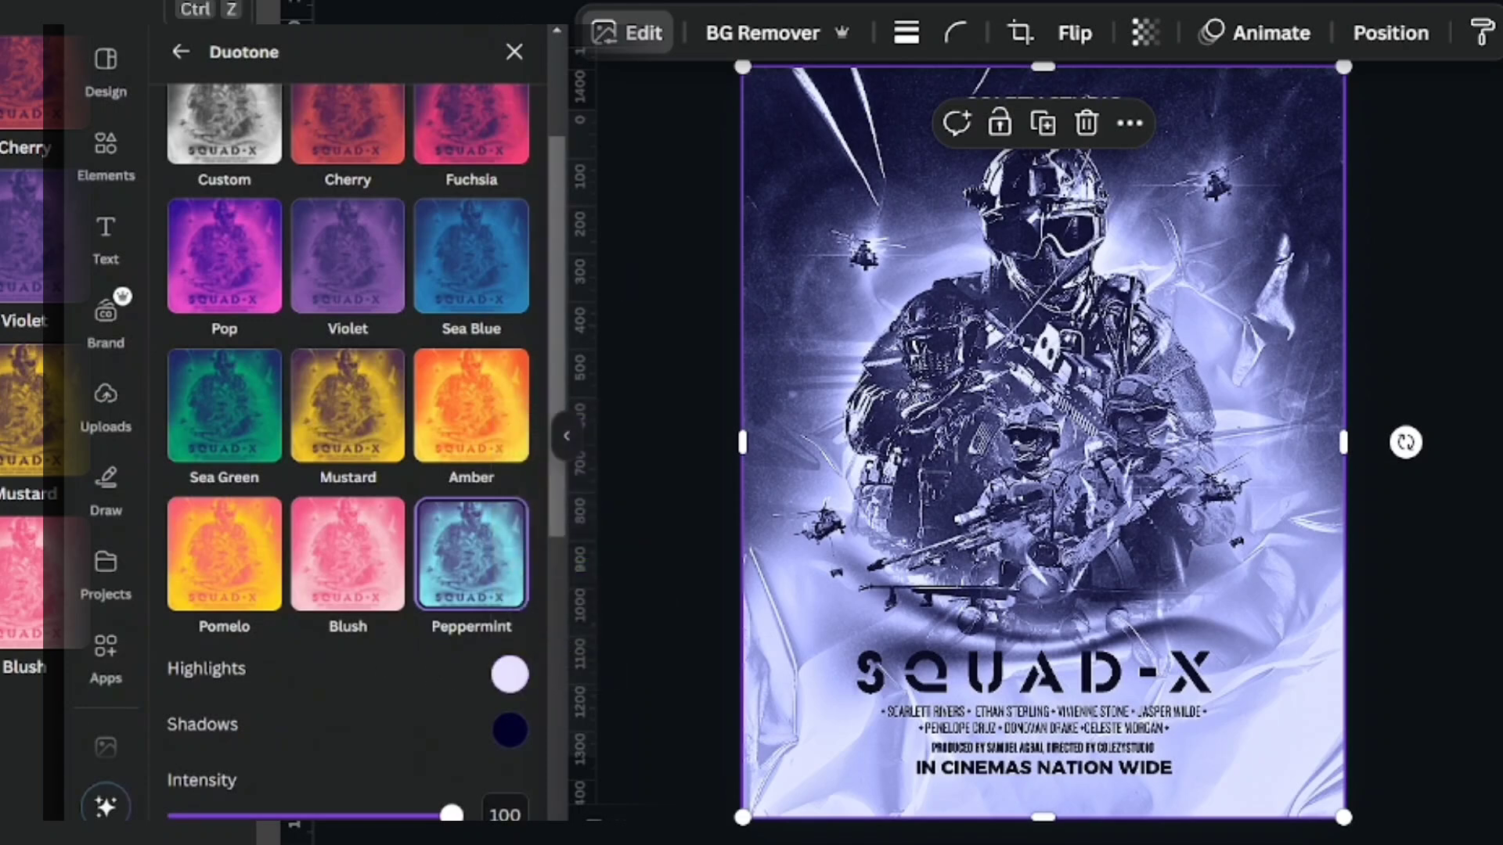
Undo the last highlight colour changes of the duotone.
key("ctrl+z")
key("ctrl+z")
key("ctrl+z")
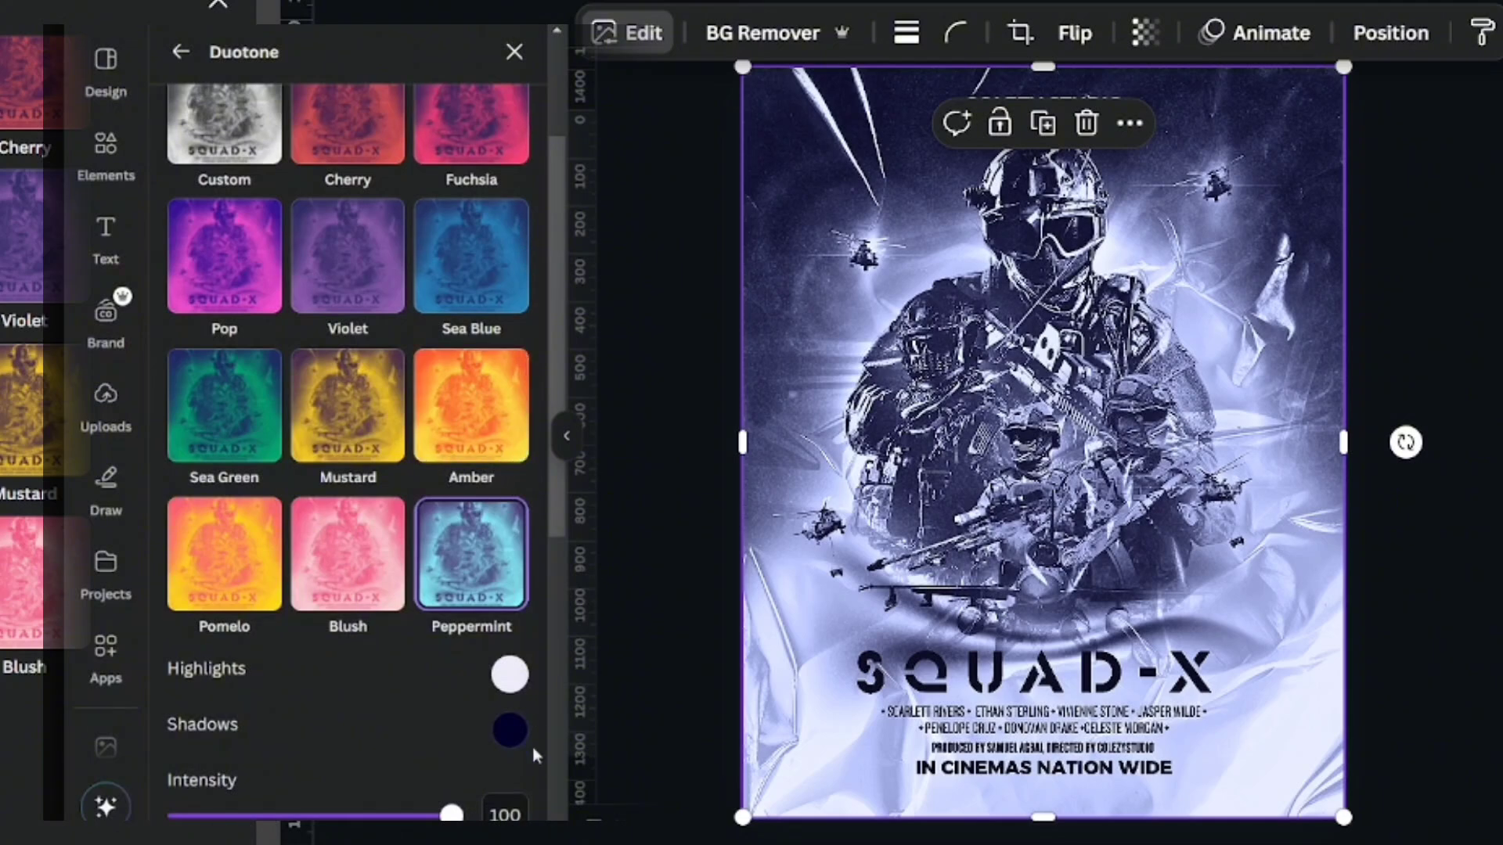
Set the duotone's highlight colour to pale lavender and its shadow colour to a brighter, more saturated navy blue.
left_click(521, 680)
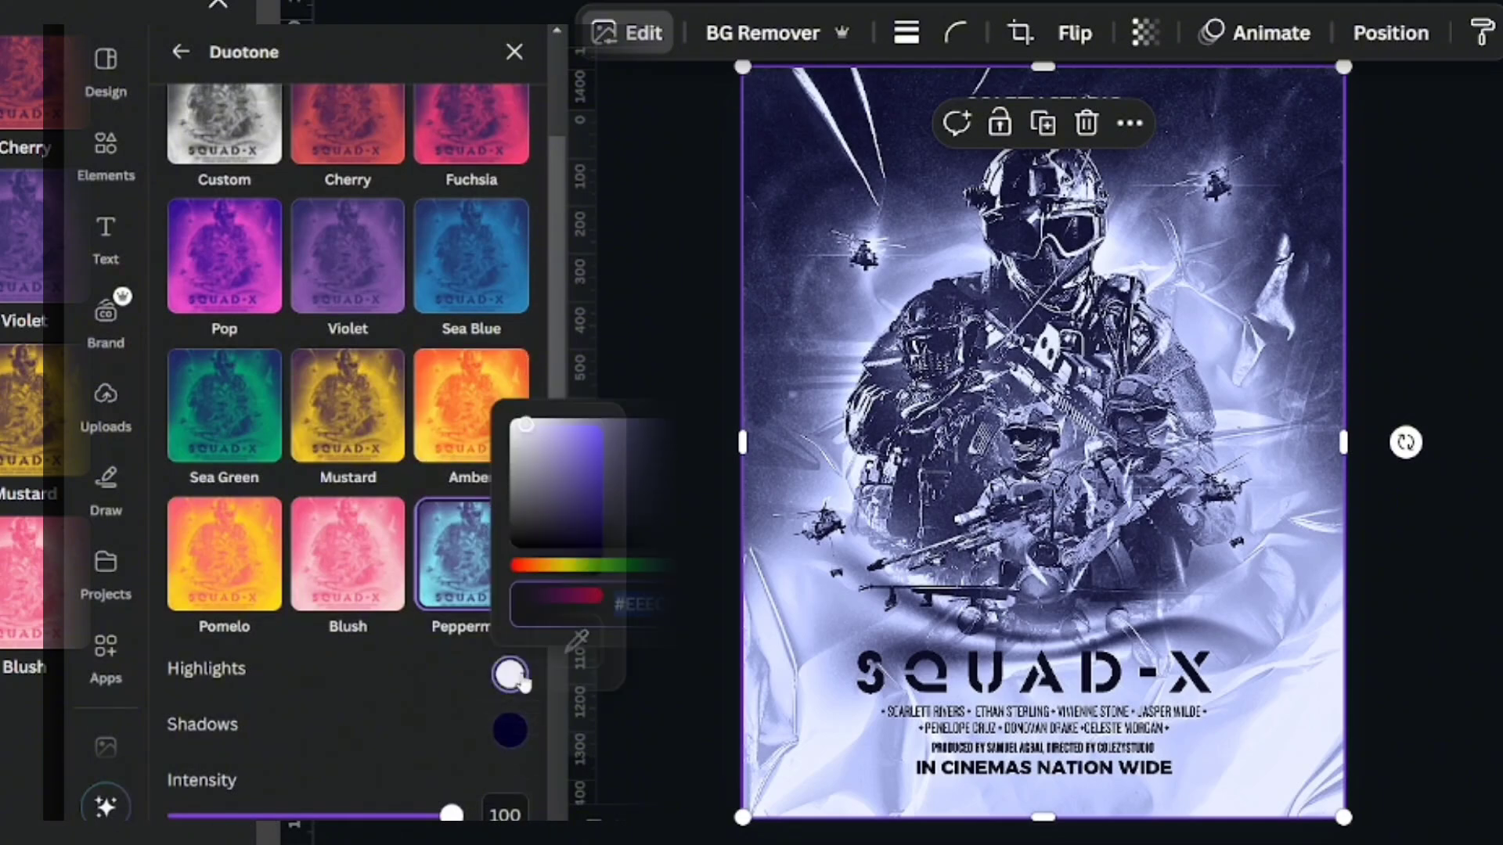
left_click_drag(615, 445, 608, 428)
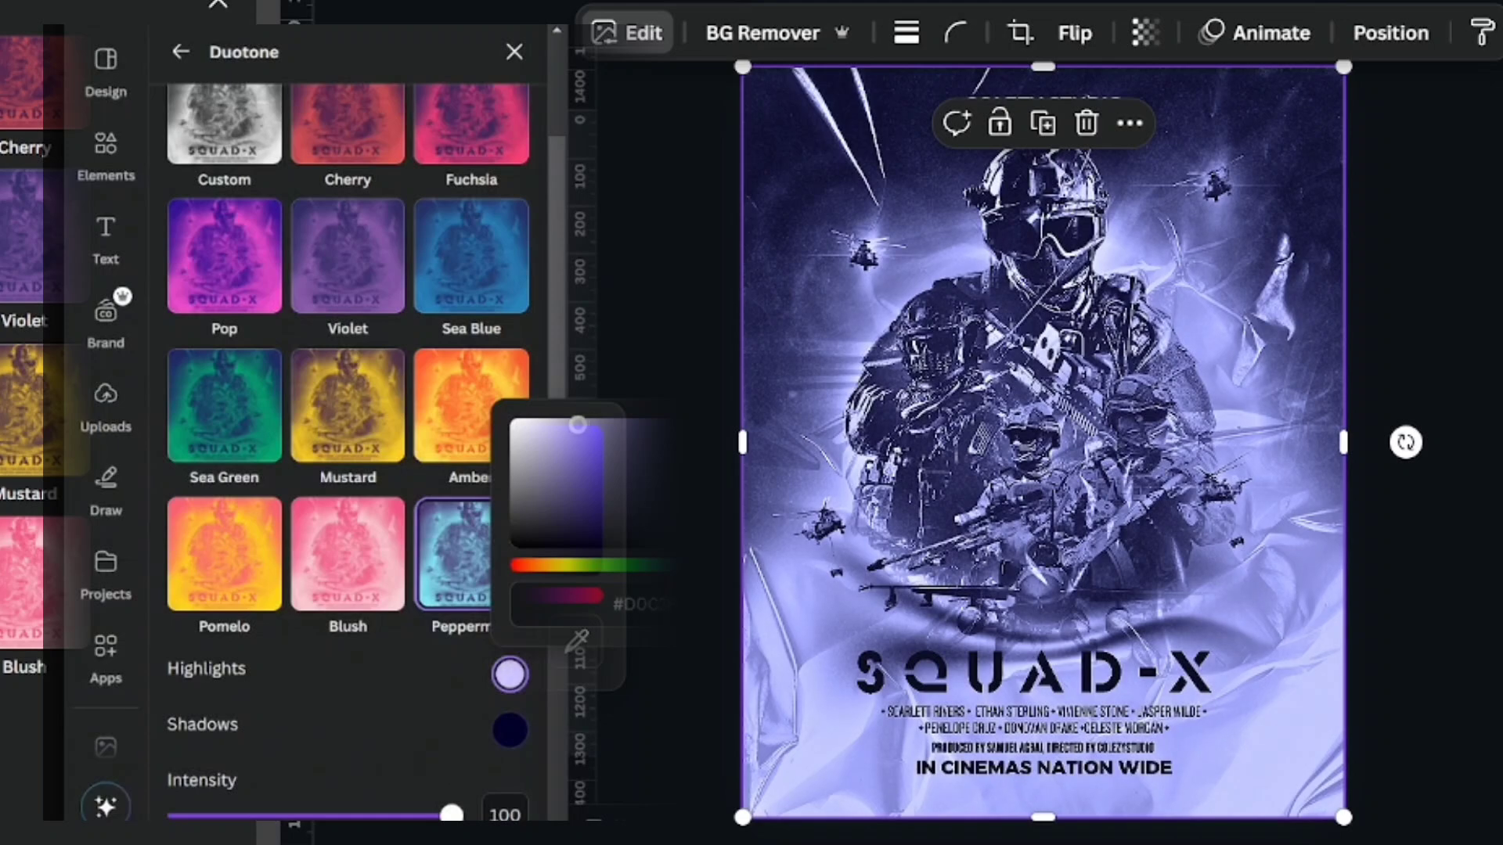
left_click_drag(568, 425, 545, 427)
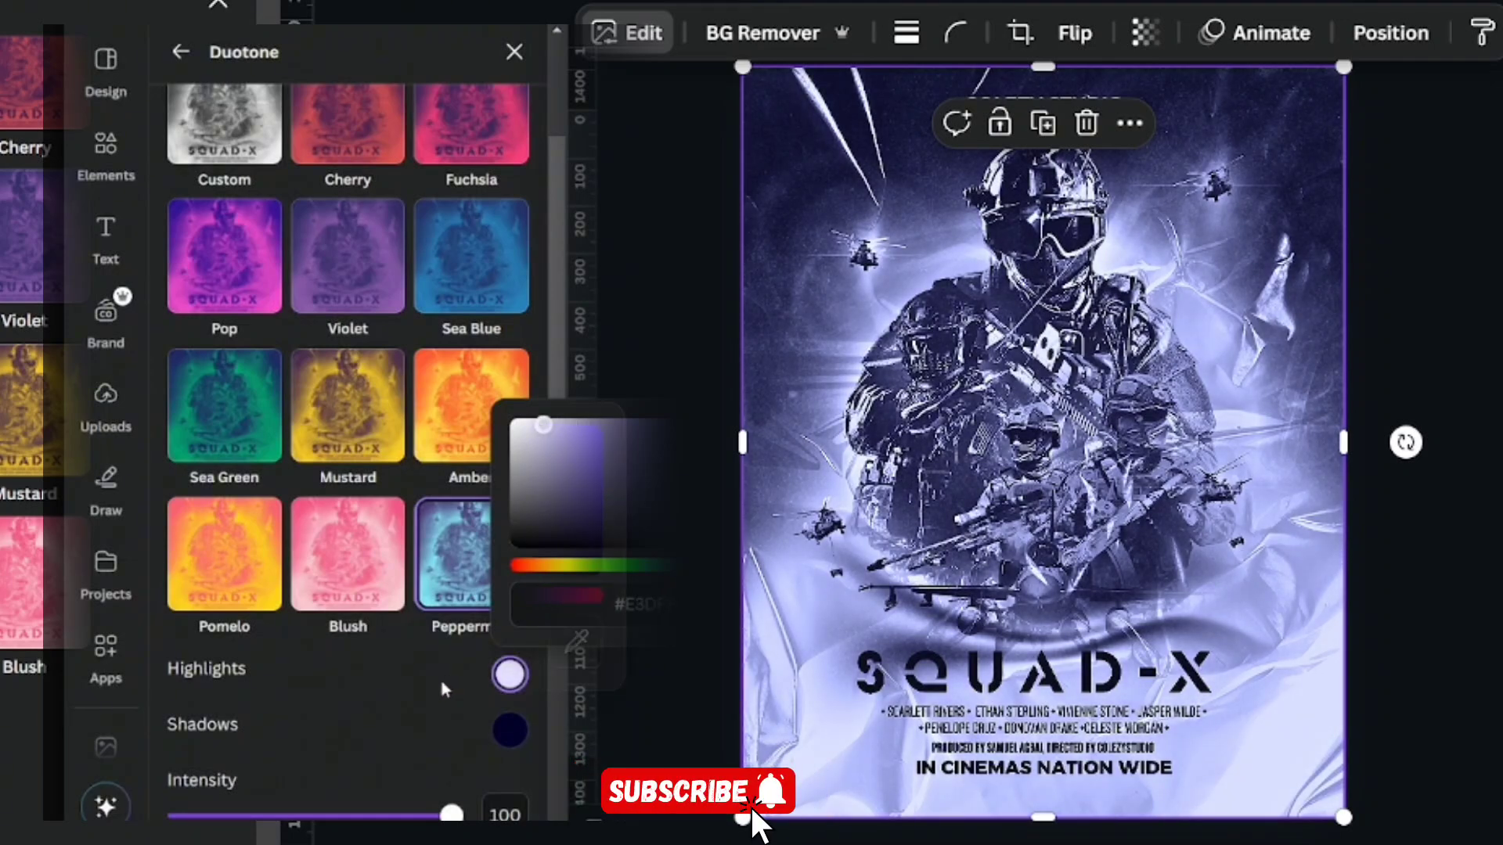
left_click(449, 691)
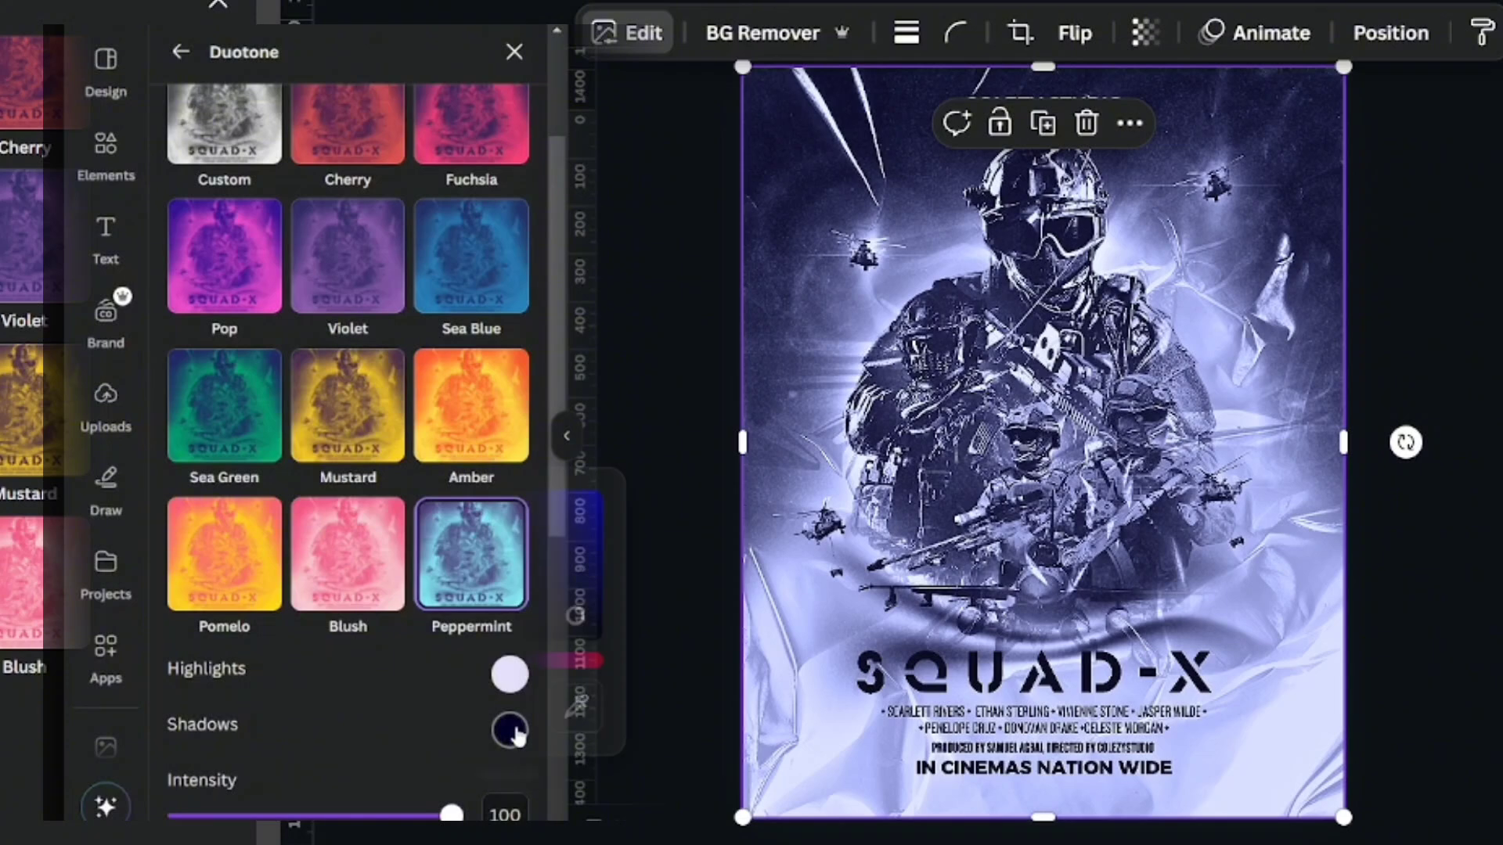
left_click(515, 734)
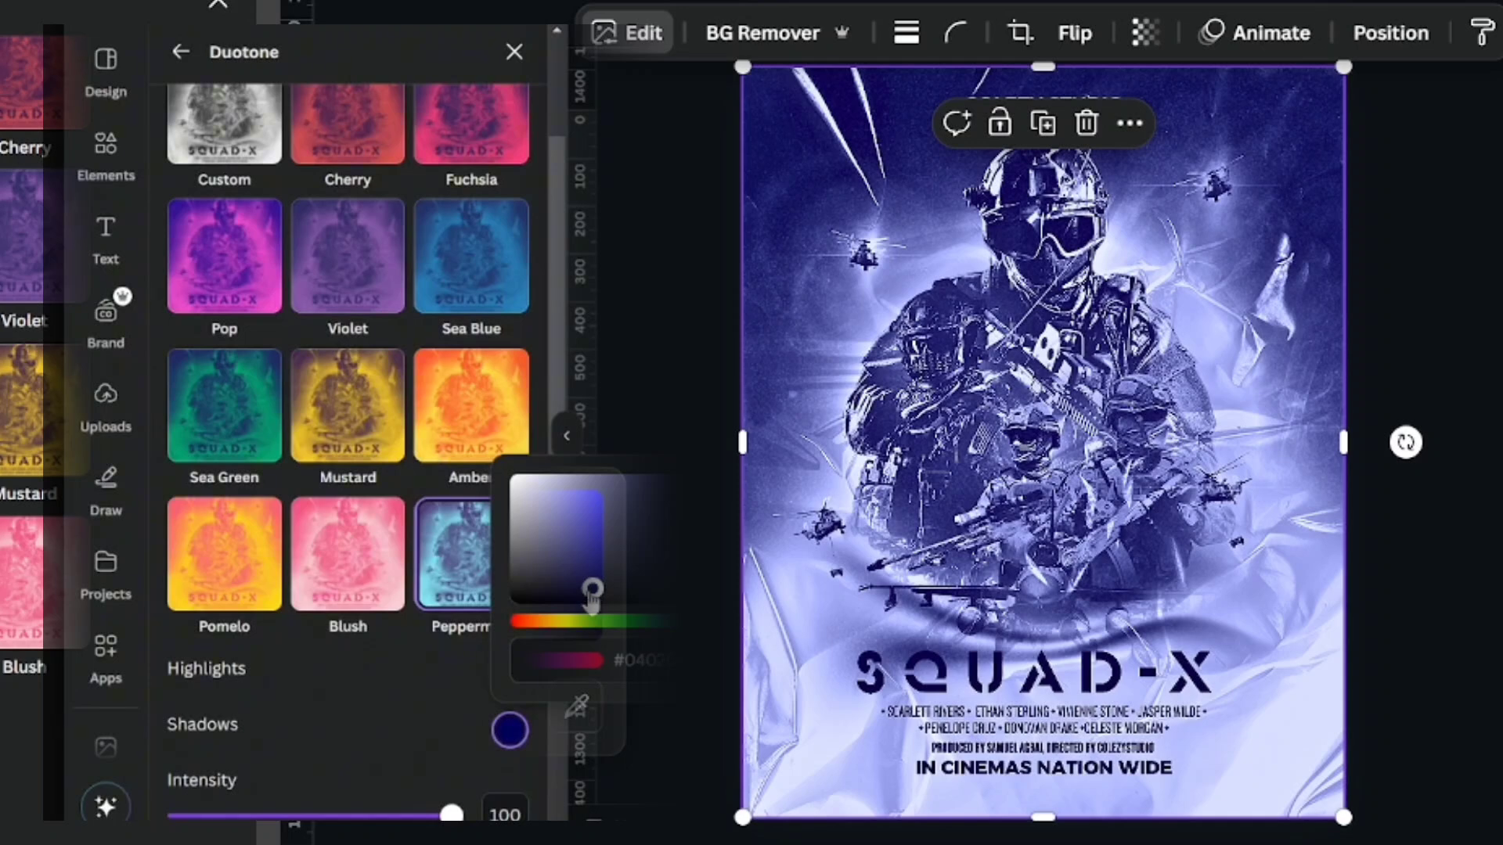
left_click(409, 695)
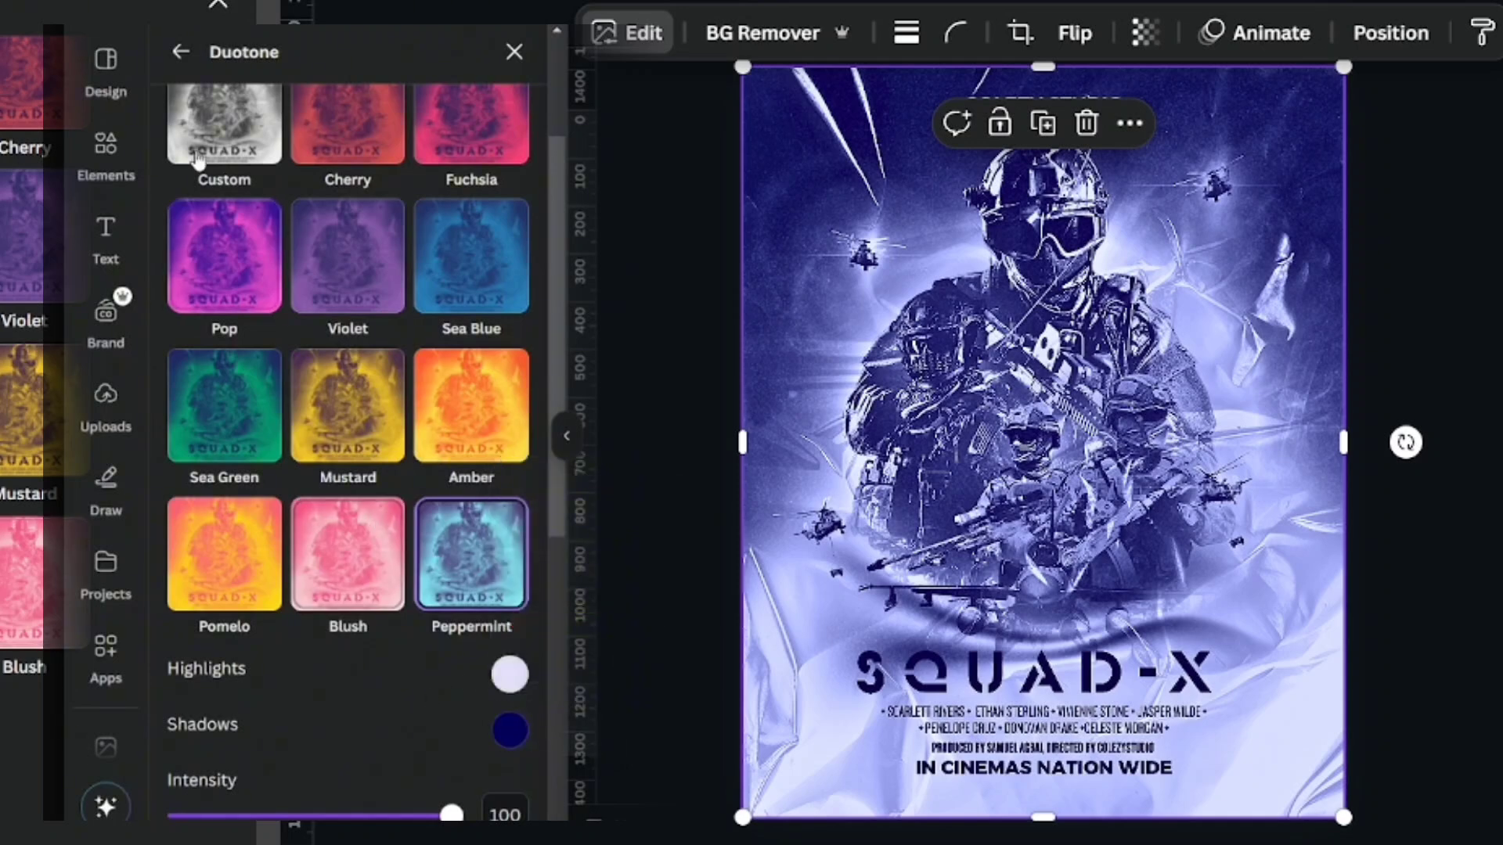
Adjust the poster image's light: set Highlights to 64, raise Whites moderately and lower Brightness slightly.
left_click(179, 53)
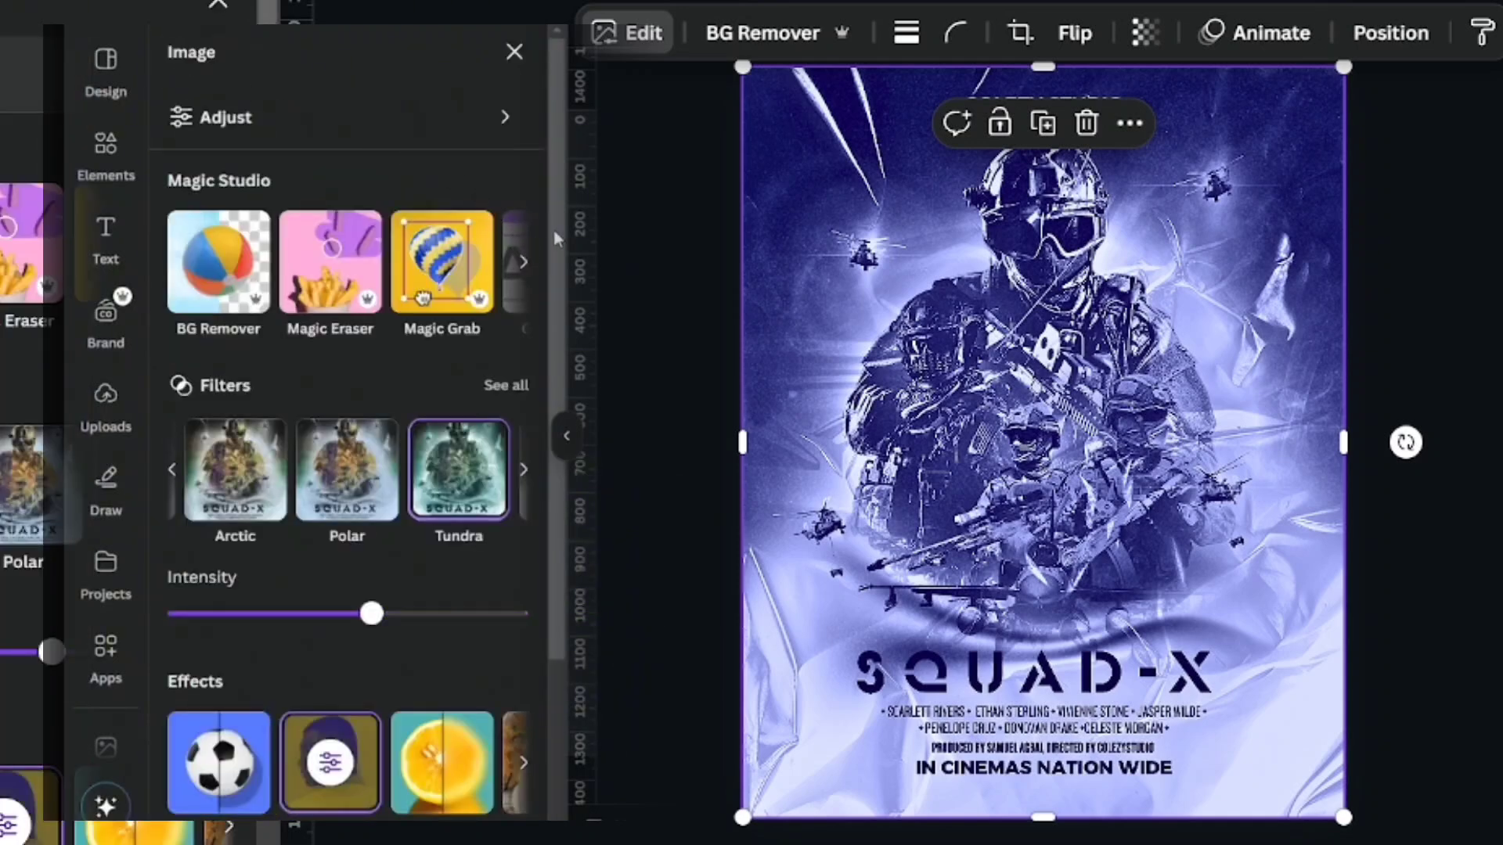
left_click(506, 117)
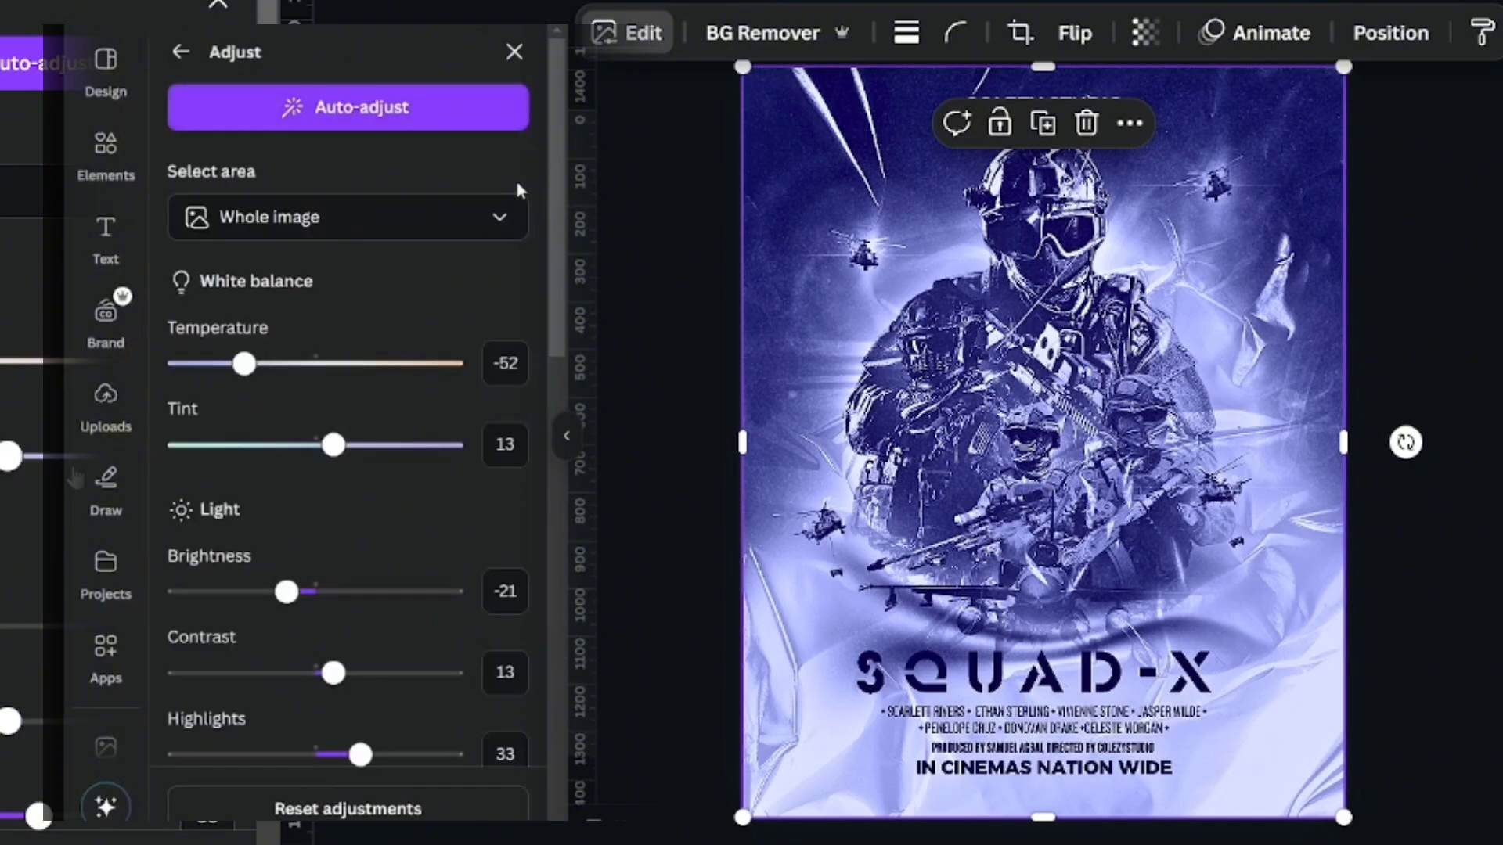
scroll(376, 470, "down", 4)
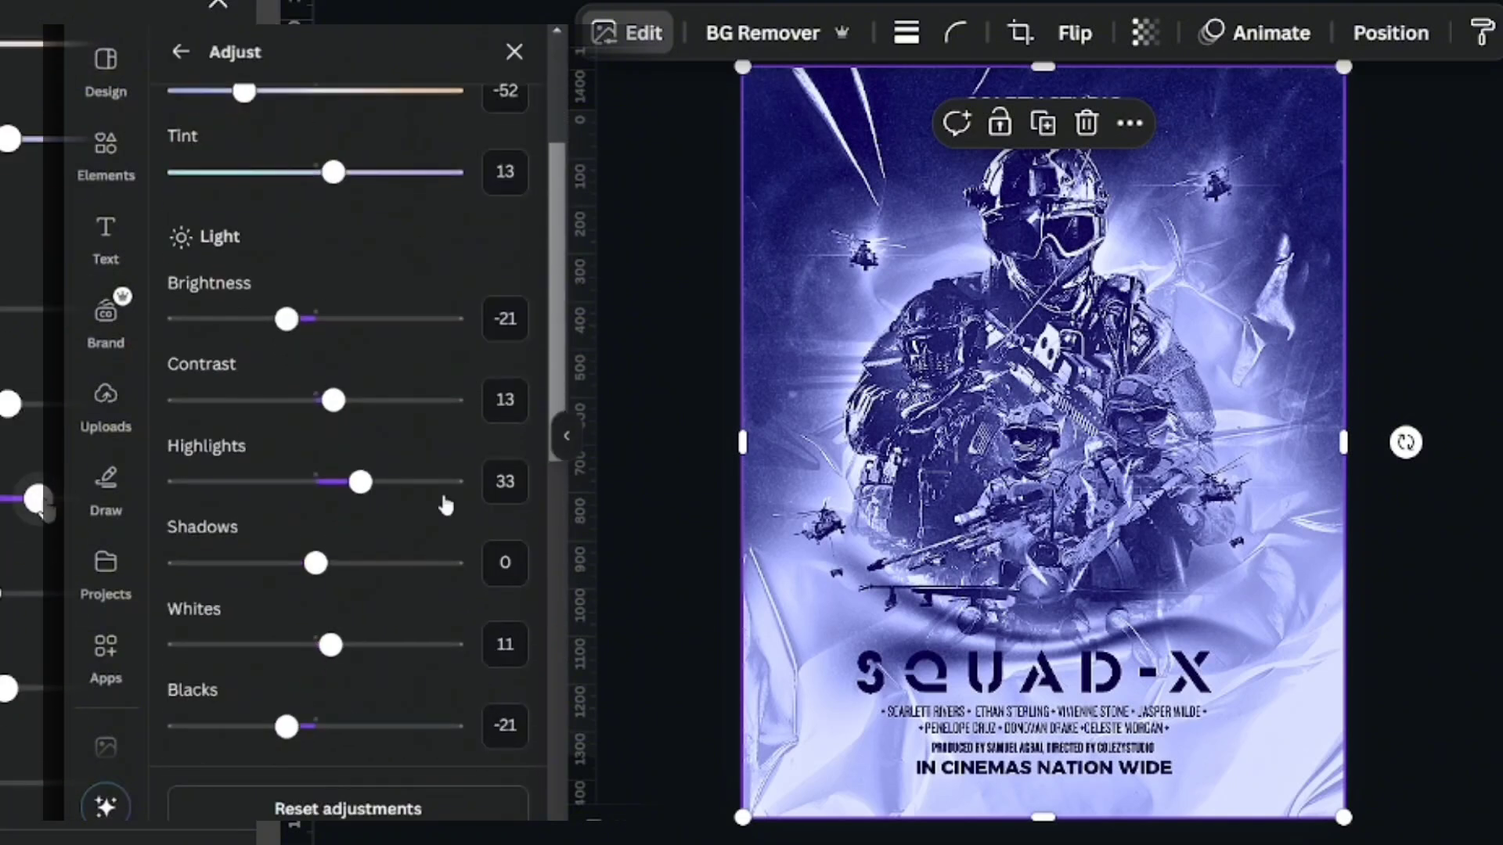
left_click_drag(366, 487, 406, 485)
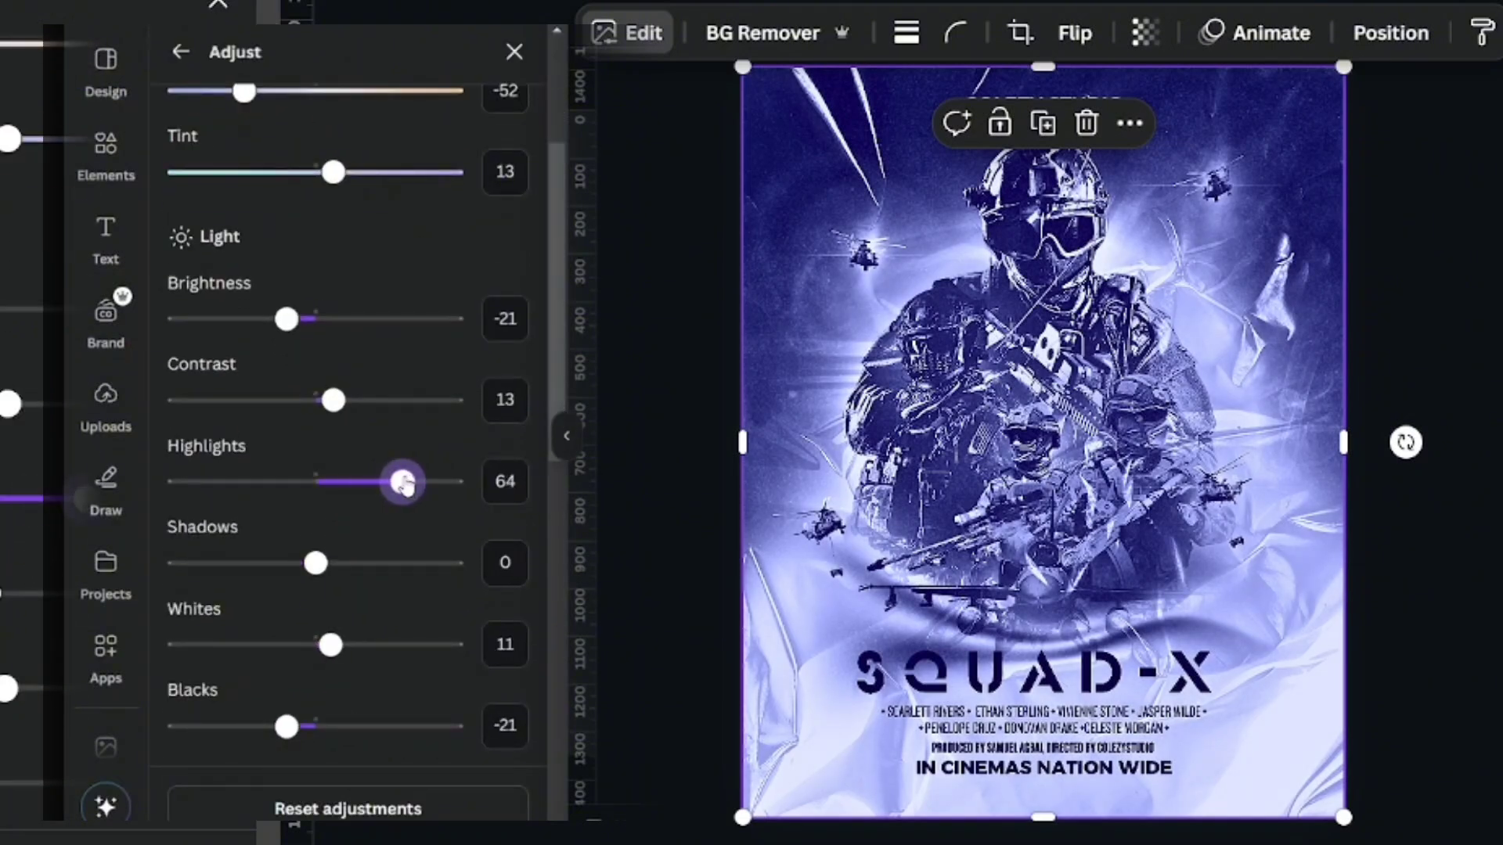
left_click_drag(330, 644, 378, 644)
left_click_drag(286, 319, 270, 331)
Add a moderate vignette to the poster image and deselect it.
left_click_drag(558, 428, 557, 728)
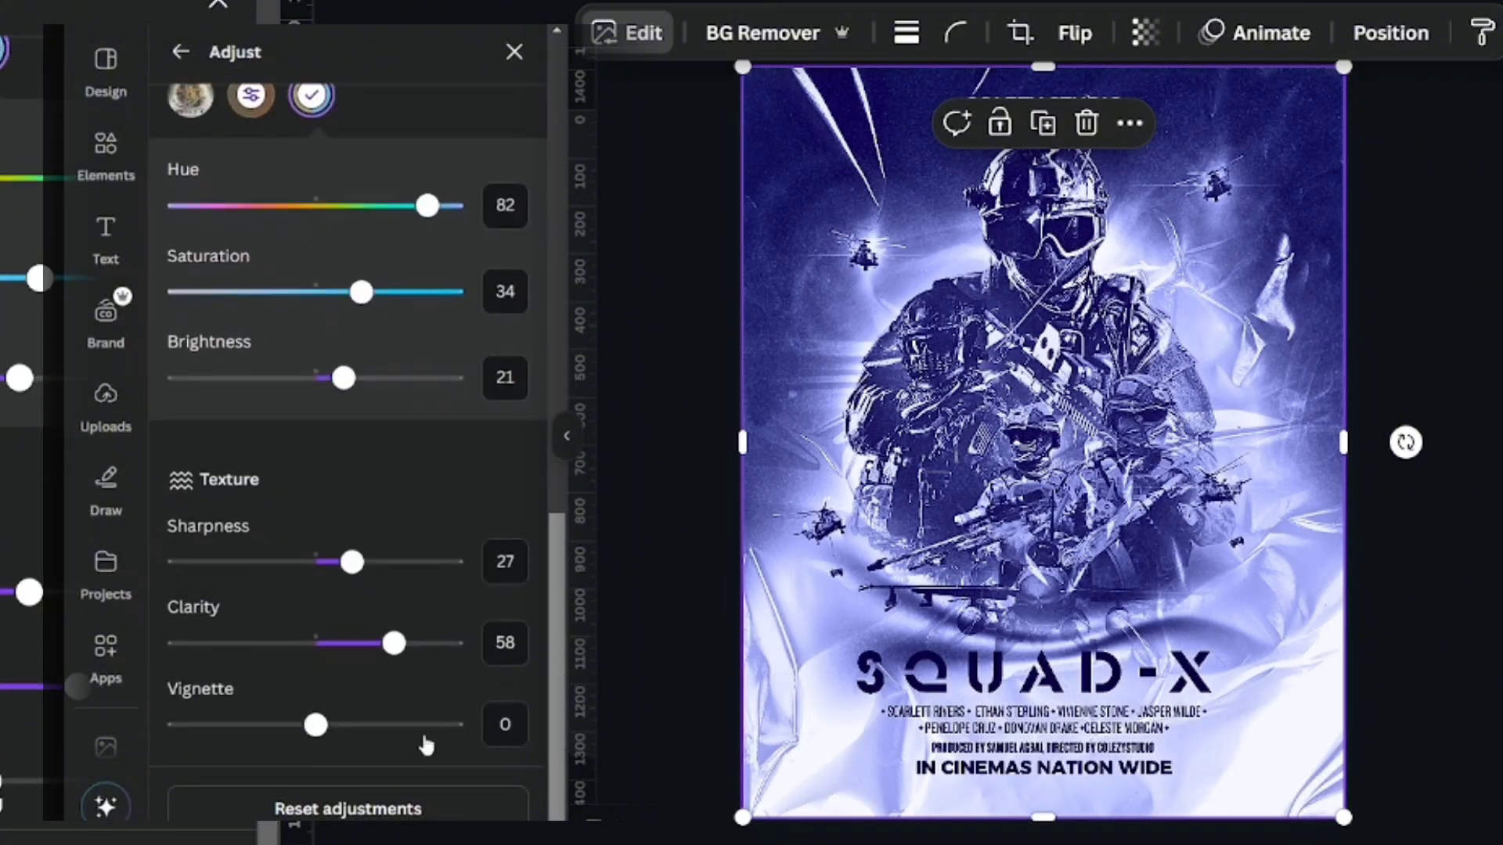
left_click_drag(319, 729, 377, 712)
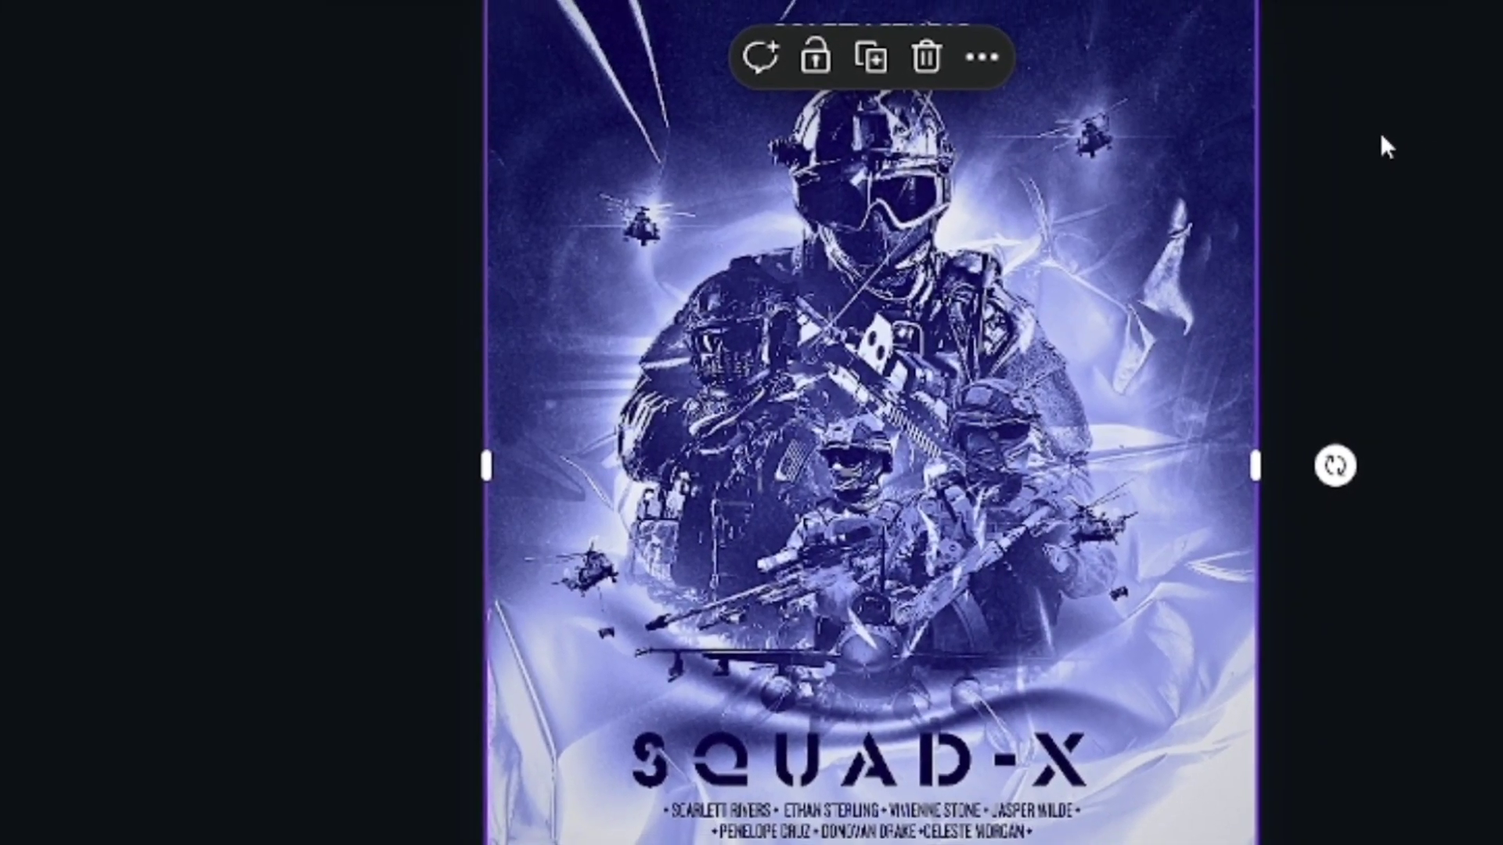
left_click(1479, 105)
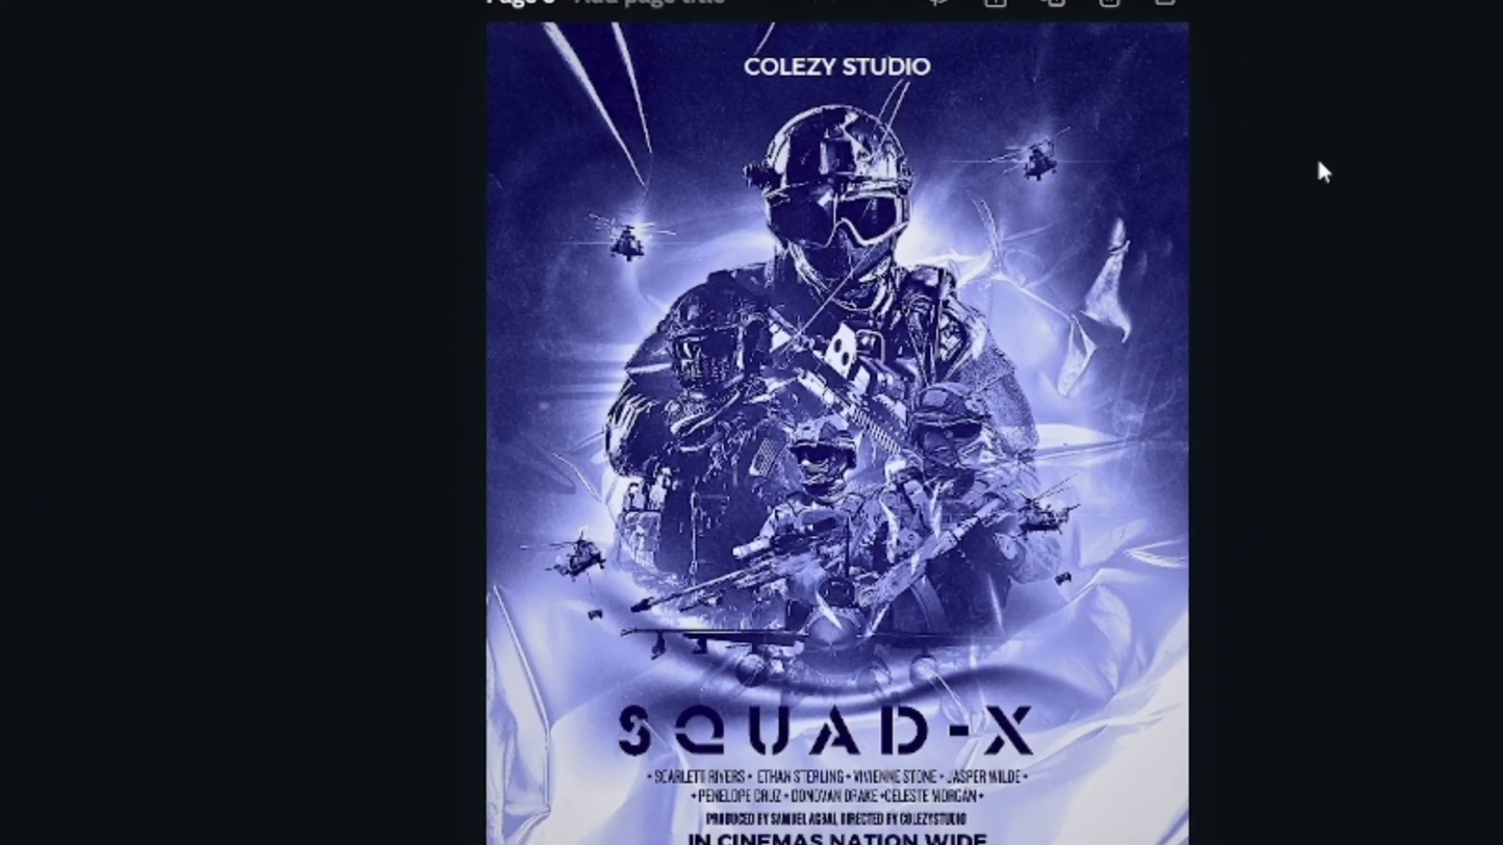